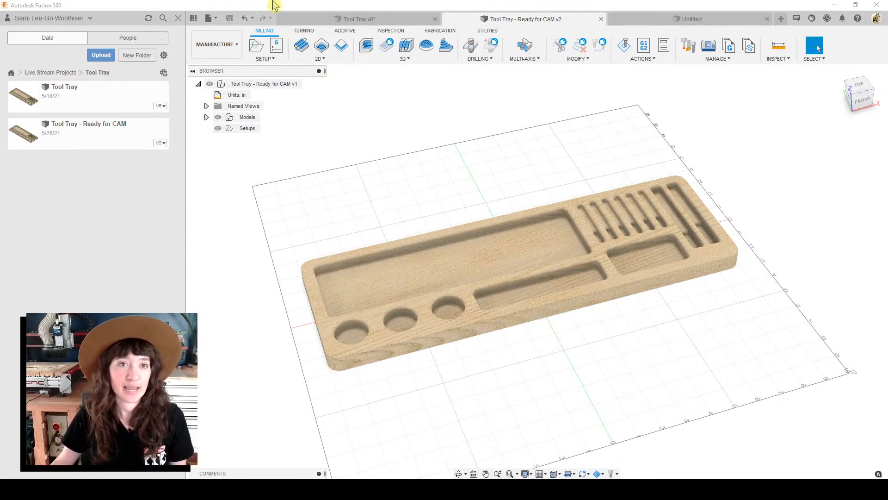
Step: Examine the milling toolpaths on the finished tray in the existing Tool Tray document
{"action": "left_click", "coordinate": [342, 20]}
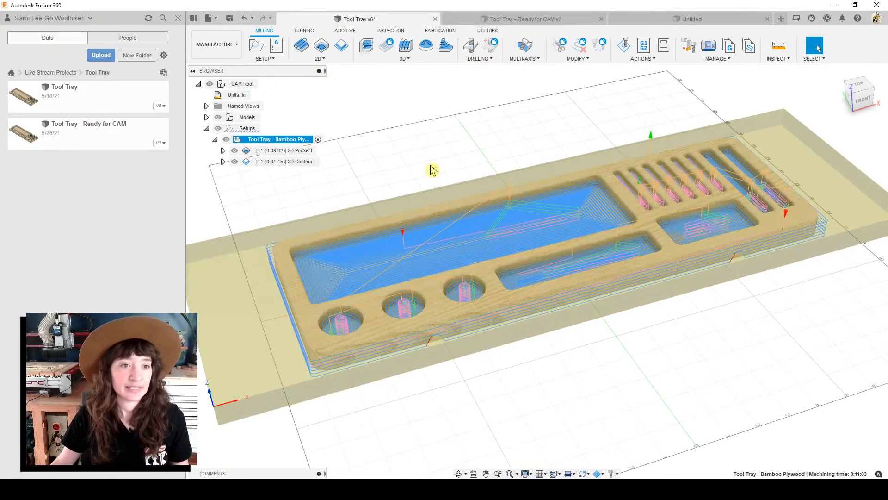
{"action": "middle_click_drag", "start_coordinate": [545, 323], "coordinate": [666, 293], "text": "shift"}
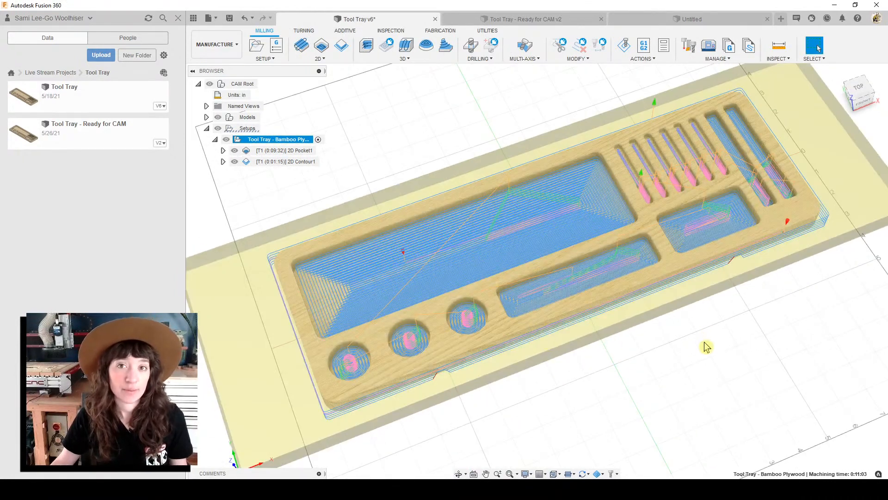
{"action": "middle_click_drag", "start_coordinate": [700, 349], "coordinate": [697, 341], "text": "shift"}
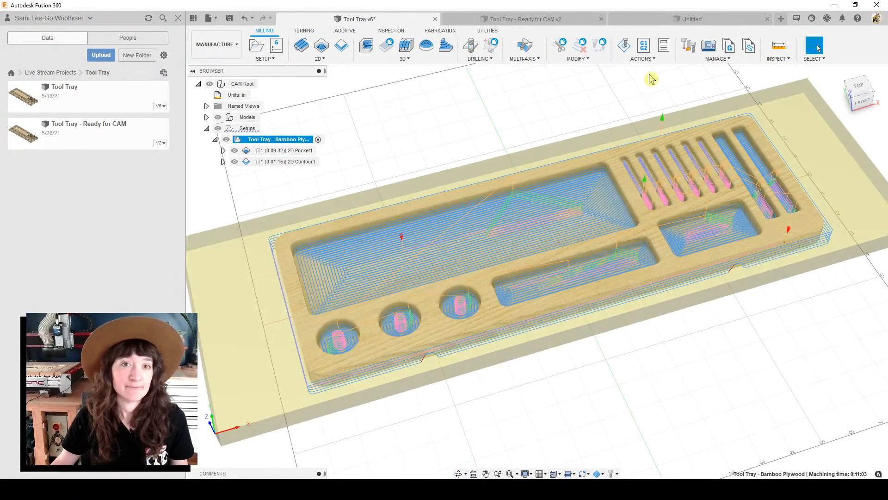
Step: Save the blank untitled design as "Tool Tray - Live Stream Example" in the Tool Tray folder of Live Stream Projects
{"action": "left_click", "coordinate": [664, 24]}
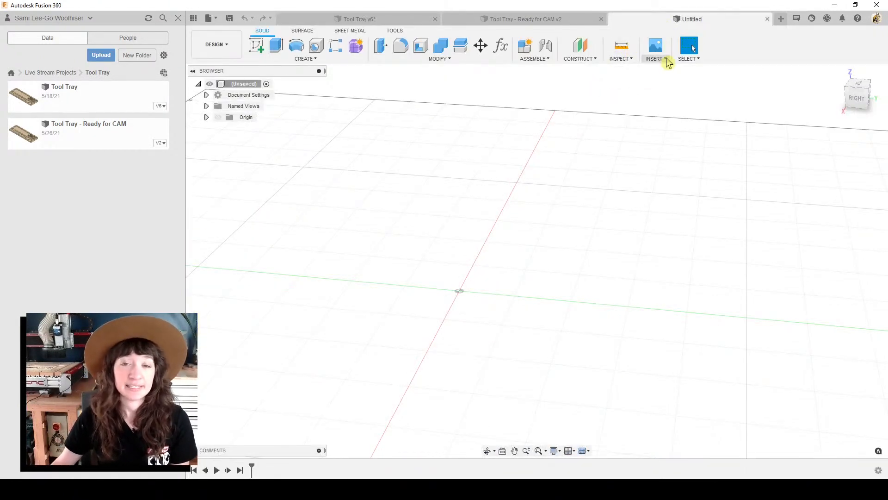
{"action": "left_click", "coordinate": [777, 20]}
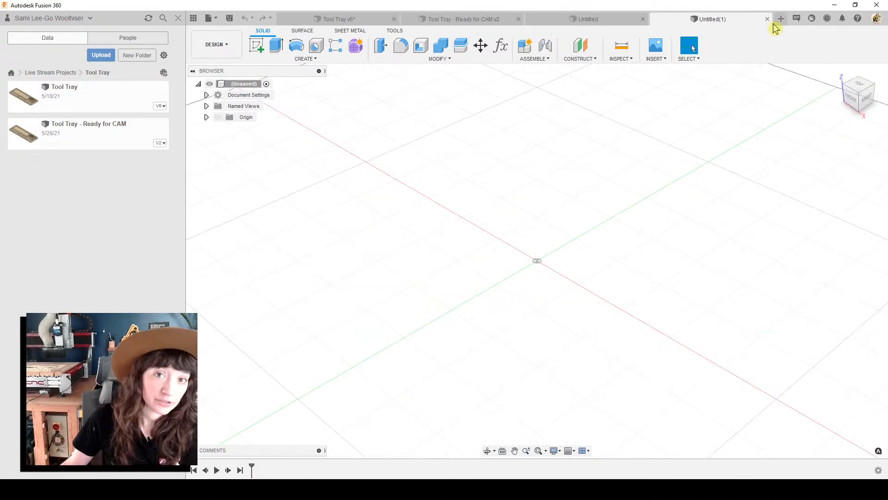
{"action": "left_click", "coordinate": [767, 19]}
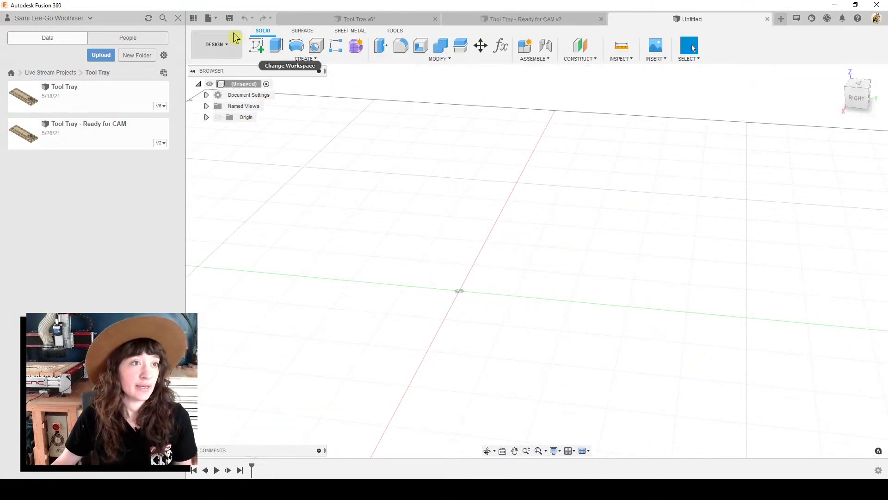
{"action": "left_click", "coordinate": [209, 19]}
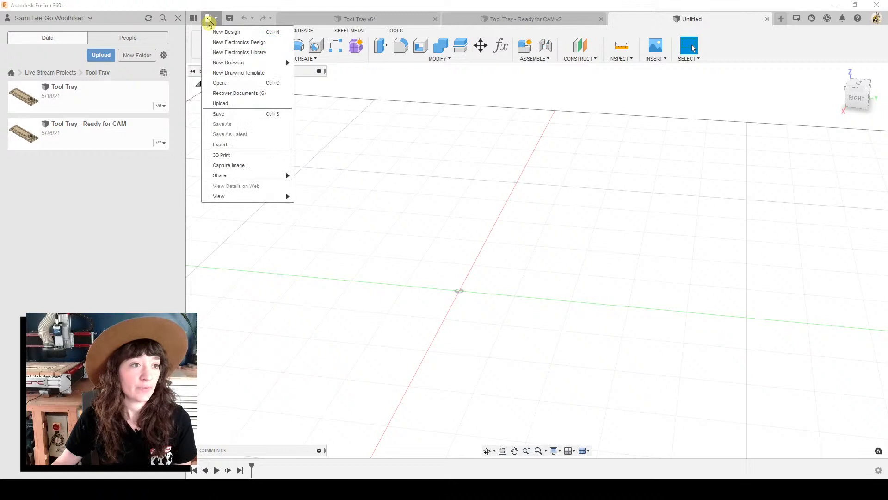
{"action": "left_click", "coordinate": [238, 114]}
{"action": "left_click_drag", "start_coordinate": [359, 40], "coordinate": [453, 113]}
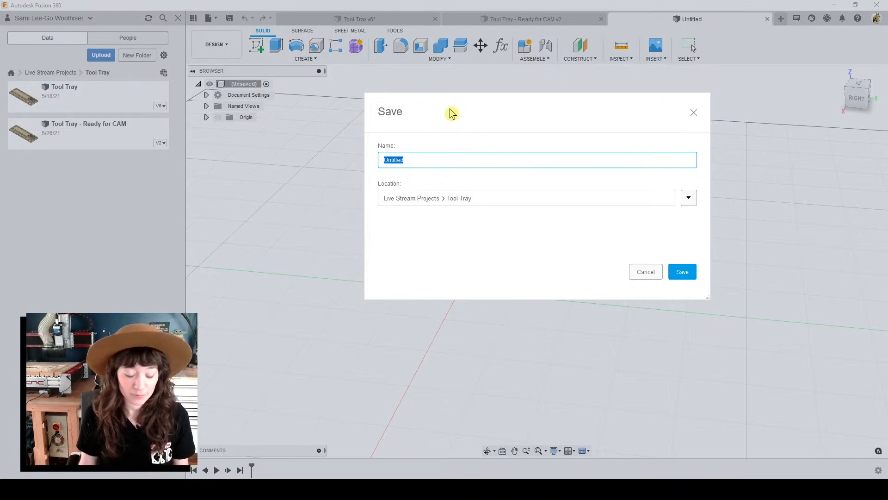
{"action": "type", "text": "Tool "}
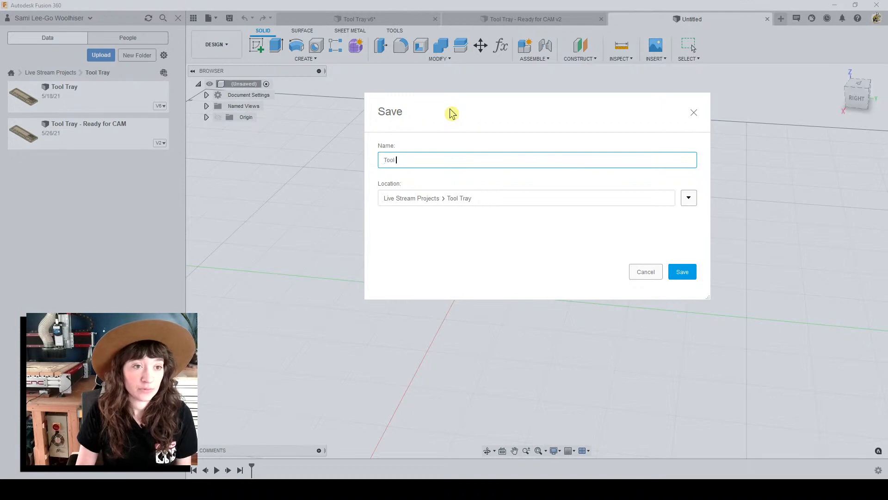
{"action": "type", "text": "Tray - Live Stream Example"}
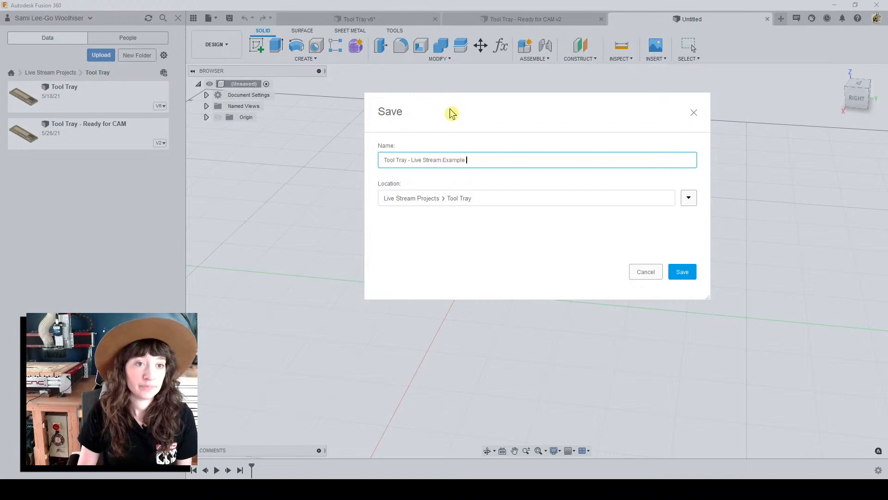
{"action": "left_click", "coordinate": [685, 278]}
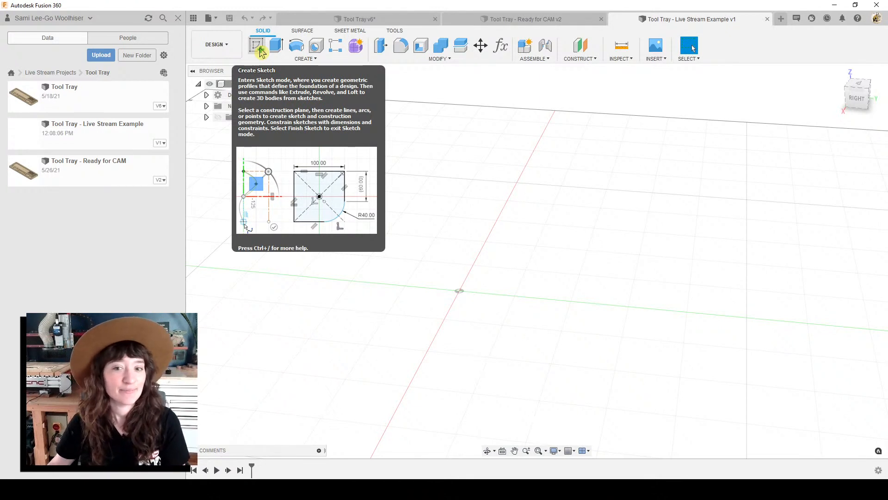
Step: Start a new sketch on the horizontal XY origin plane and hide the project file browser
{"action": "left_click", "coordinate": [261, 48]}
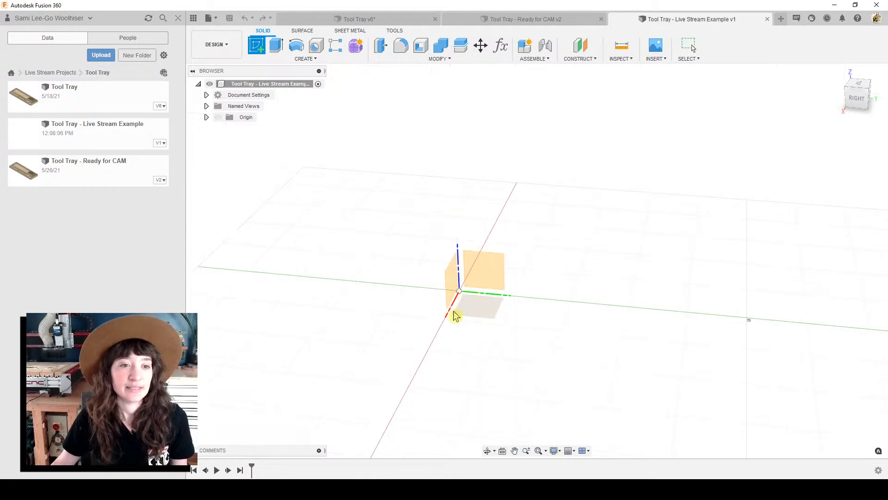
{"action": "left_click", "coordinate": [487, 316]}
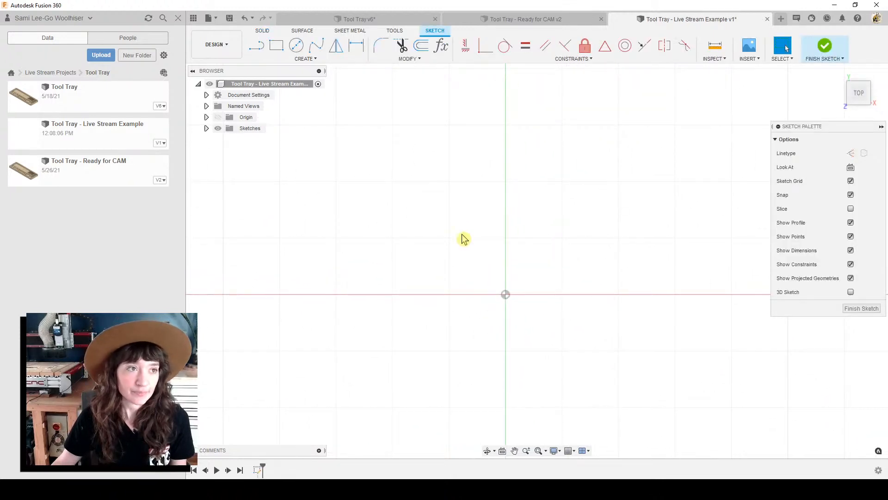
{"action": "left_click", "coordinate": [194, 19]}
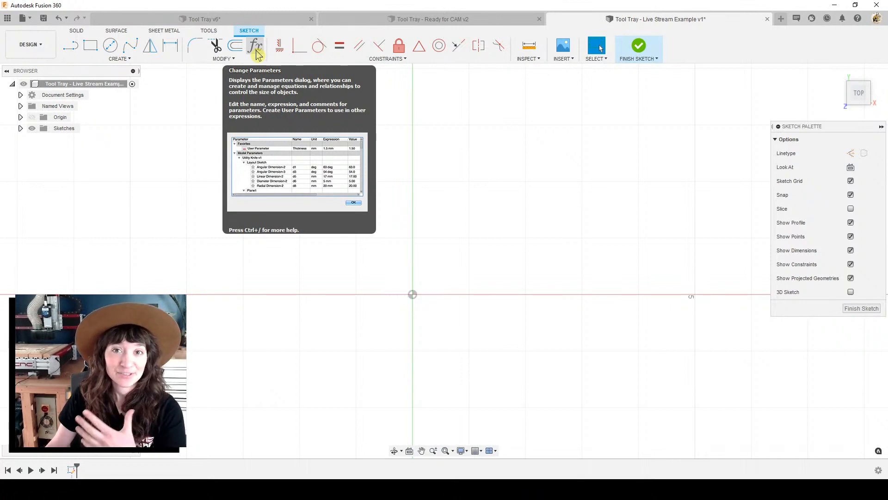
Step: Draw a center rectangle on the sketch origin, 6 in high and 18 in wide
{"action": "left_click", "coordinate": [134, 61]}
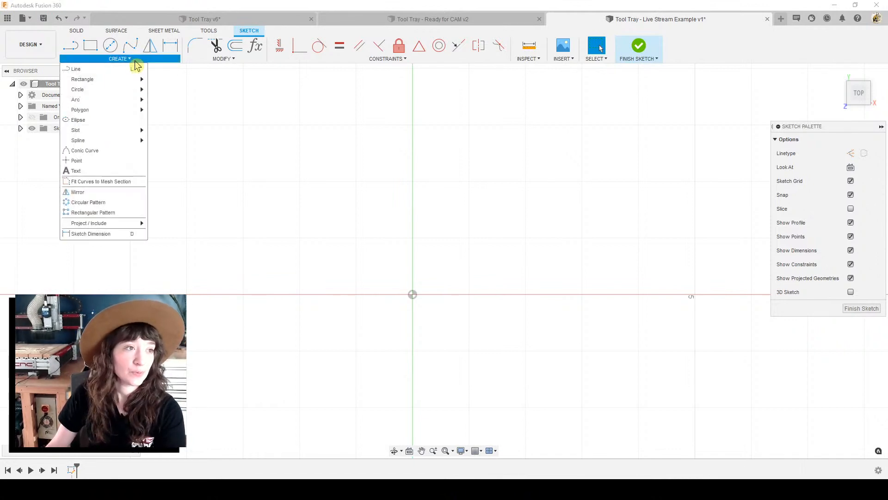
{"action": "mouse_move", "coordinate": [130, 81]}
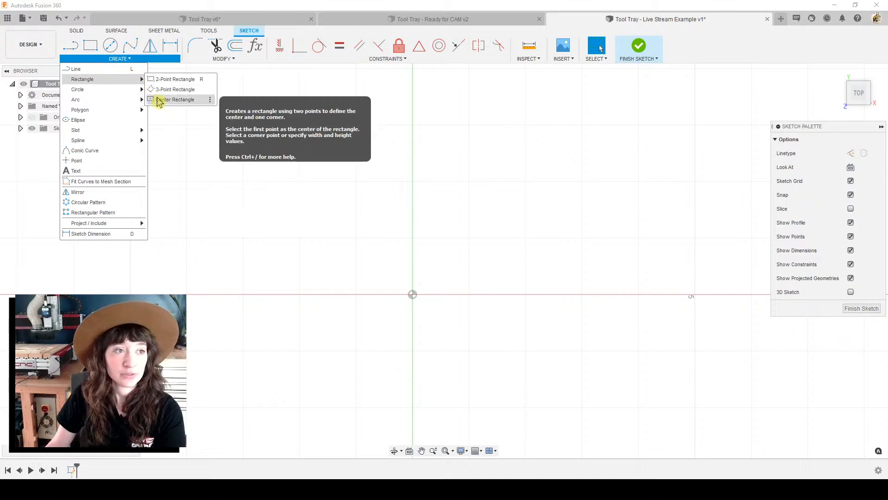
{"action": "left_click", "coordinate": [160, 99]}
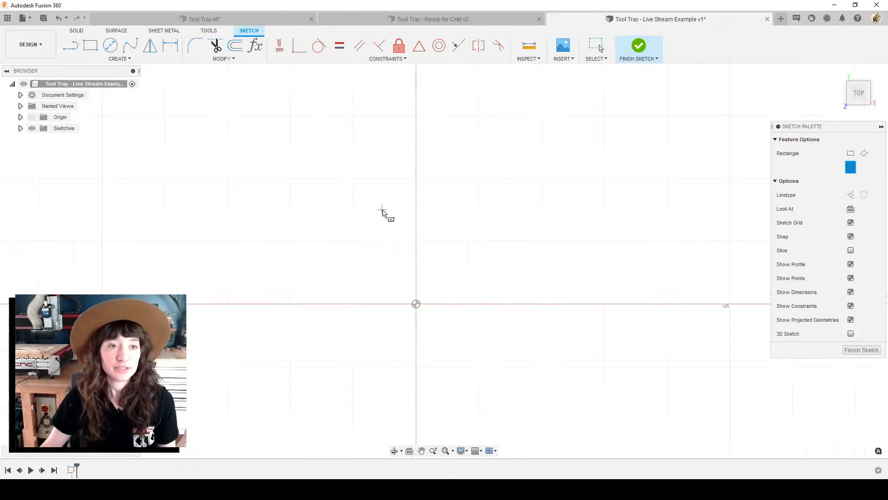
{"action": "scroll", "coordinate": [412, 244], "scroll_direction": "down", "scroll_amount": 4}
{"action": "scroll", "coordinate": [412, 243], "scroll_direction": "down", "scroll_amount": 4}
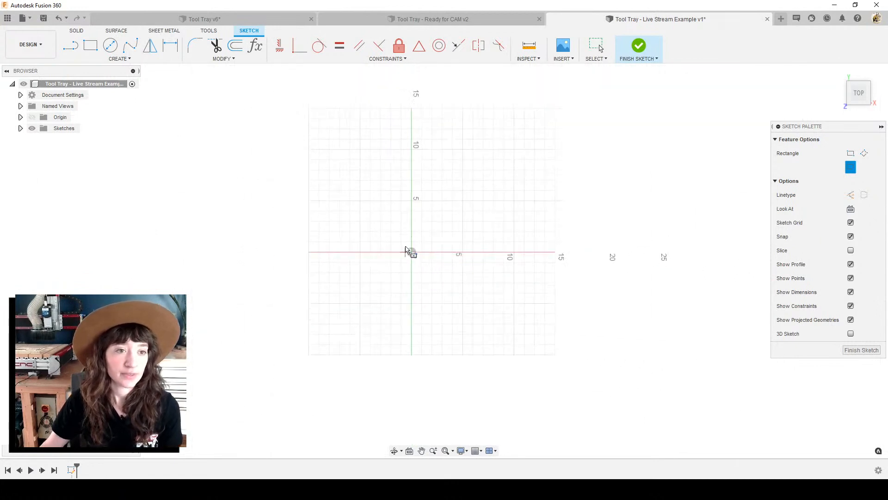
{"action": "scroll", "coordinate": [407, 254], "scroll_direction": "up", "scroll_amount": 3}
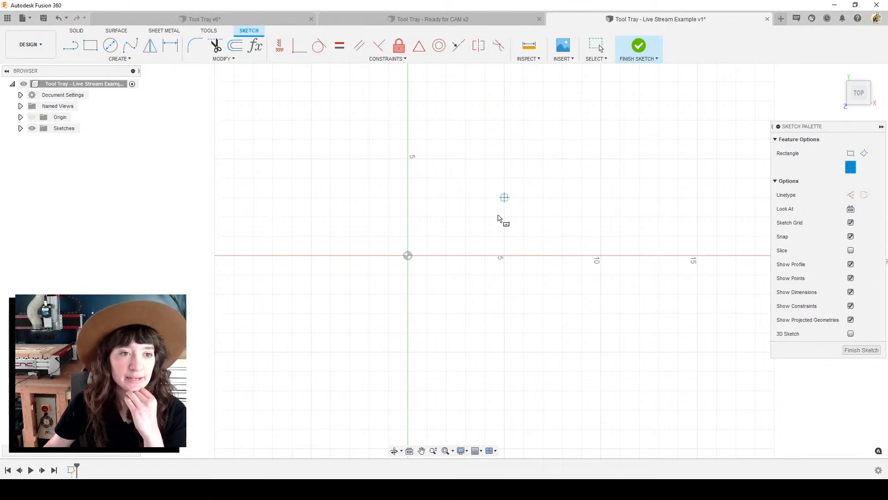
{"action": "left_click", "coordinate": [407, 256]}
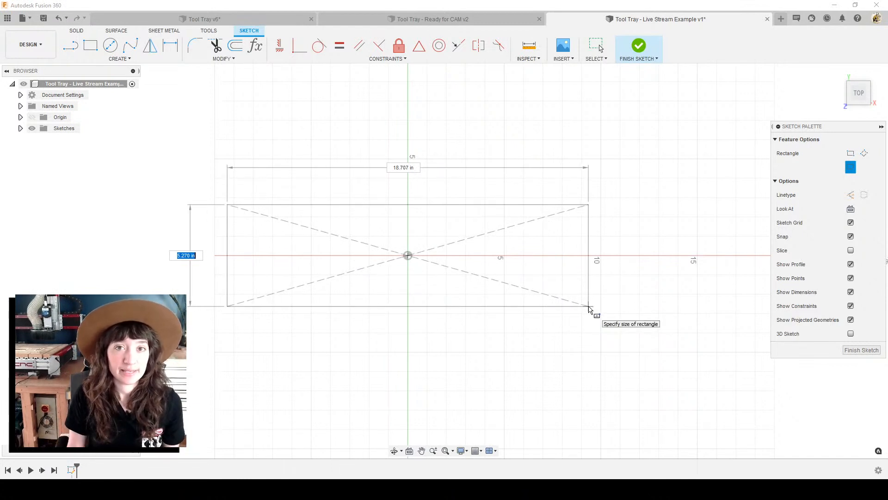
{"action": "type", "text": "6"}
{"action": "key", "text": "Tab"}
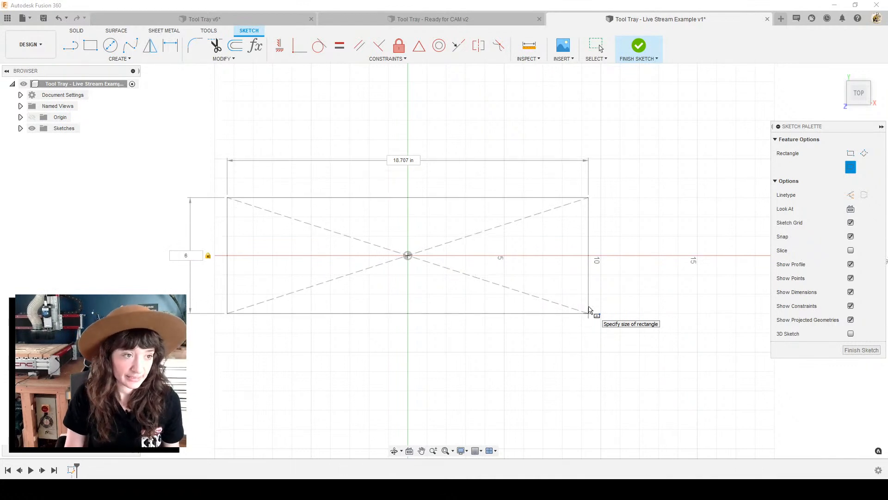
{"action": "key", "text": "Tab"}
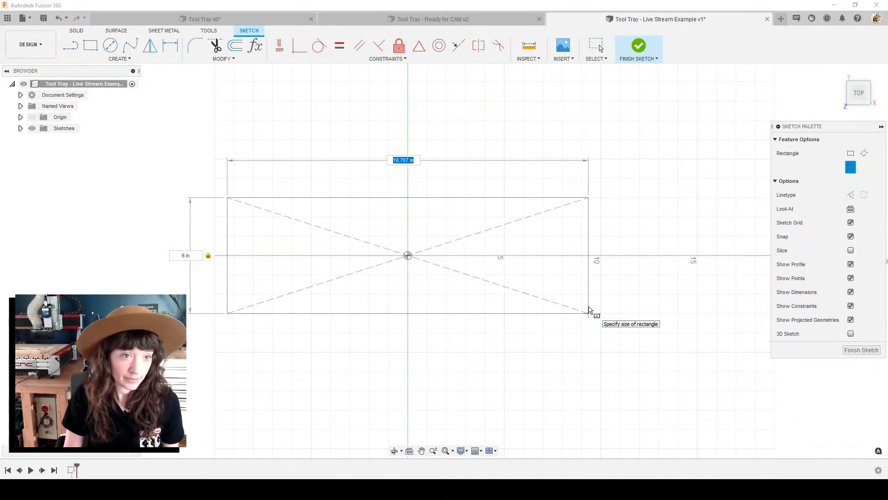
{"action": "type", "text": "18"}
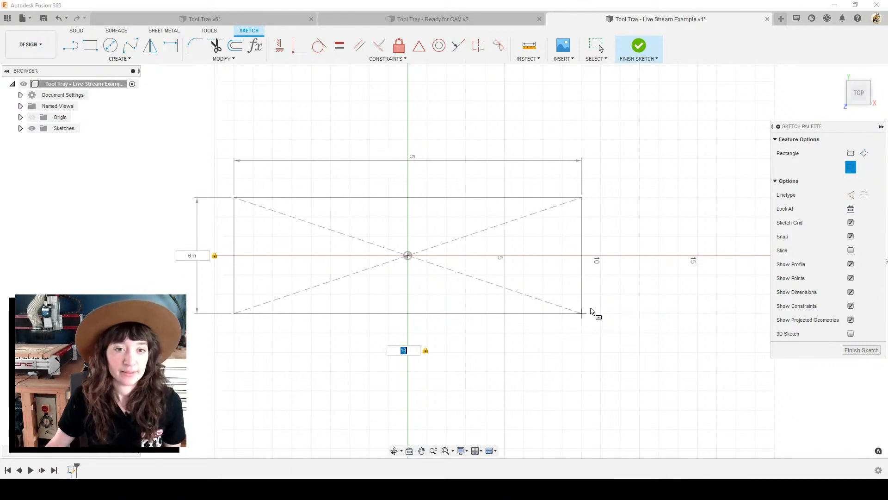
{"action": "key", "text": "Return"}
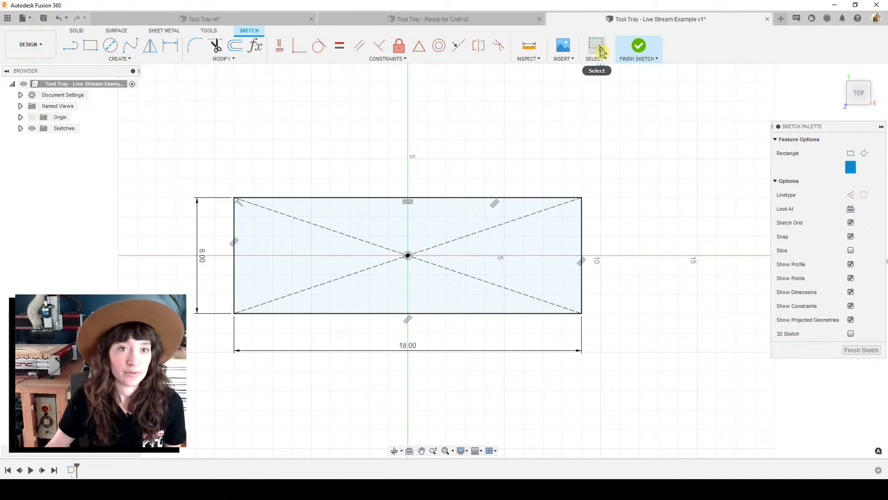
{"action": "left_click", "coordinate": [597, 47]}
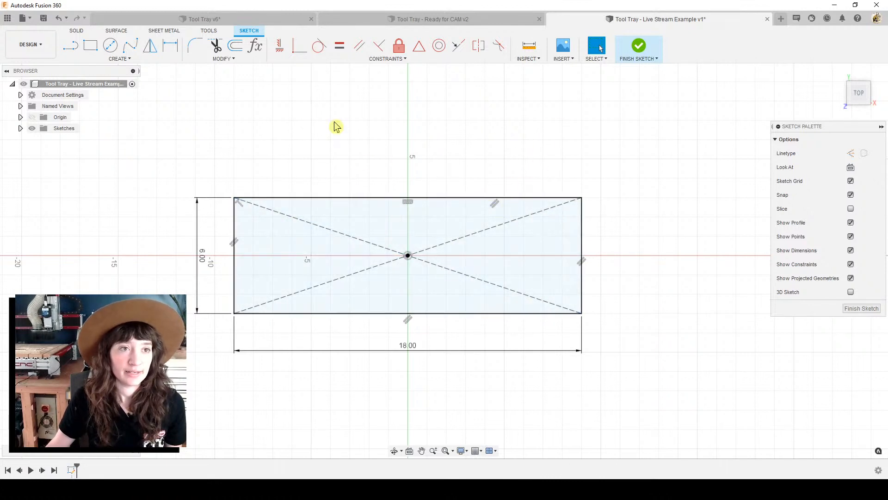
Step: Delete the rectangle's height dimension
{"action": "double_click", "coordinate": [202, 260]}
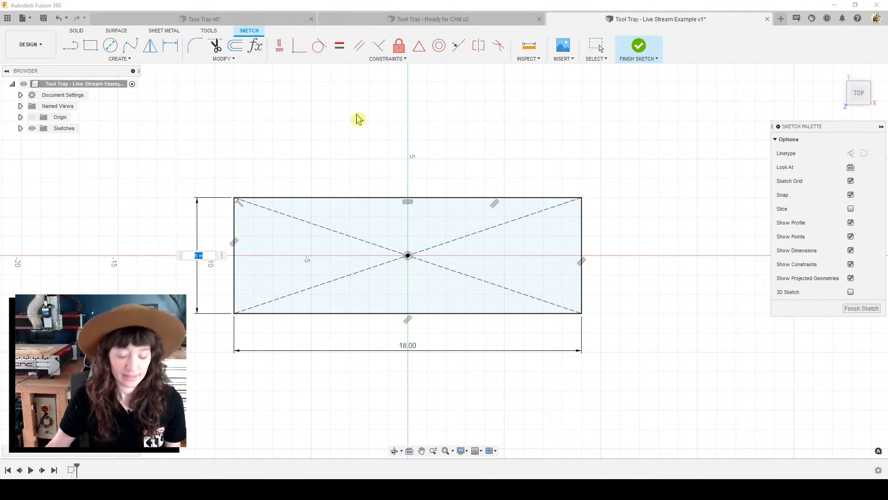
{"action": "key", "text": "Escape"}
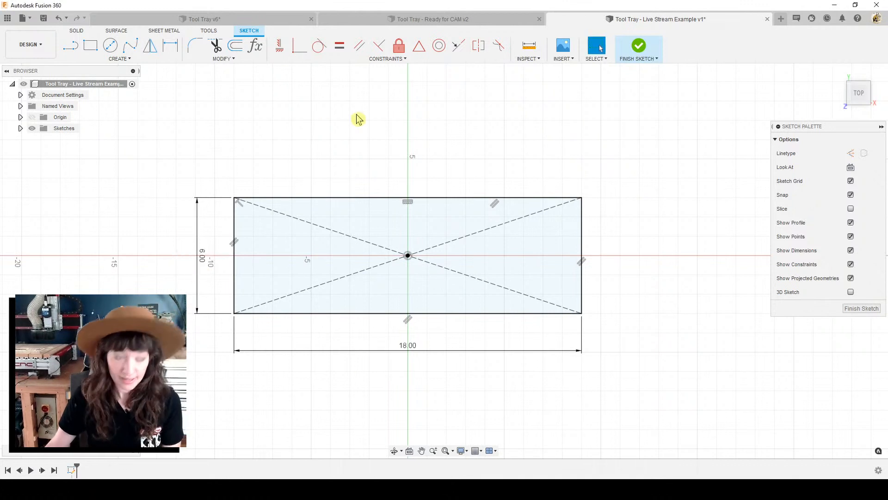
{"action": "left_click", "coordinate": [202, 264]}
{"action": "key", "text": "Delete"}
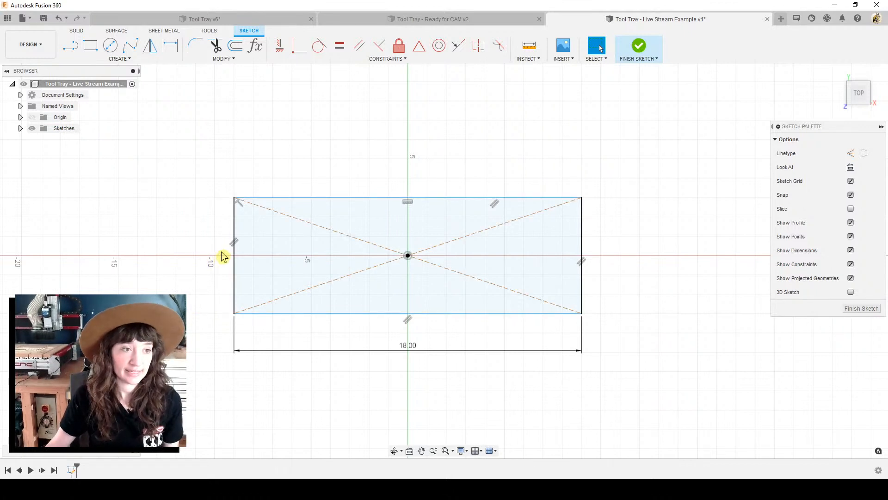
Step: Add a new height dimension to the rectangle's left edge and set it to 7 in
{"action": "key", "text": "d"}
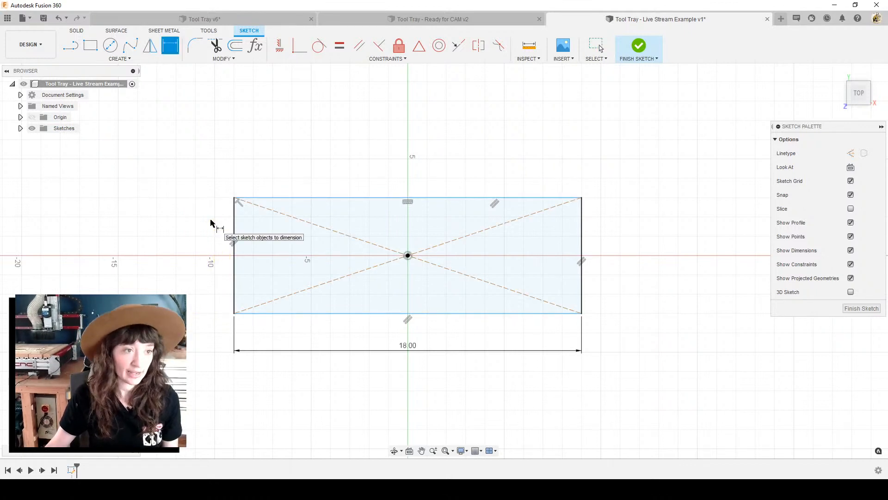
{"action": "left_click", "coordinate": [235, 229]}
{"action": "left_click", "coordinate": [201, 235]}
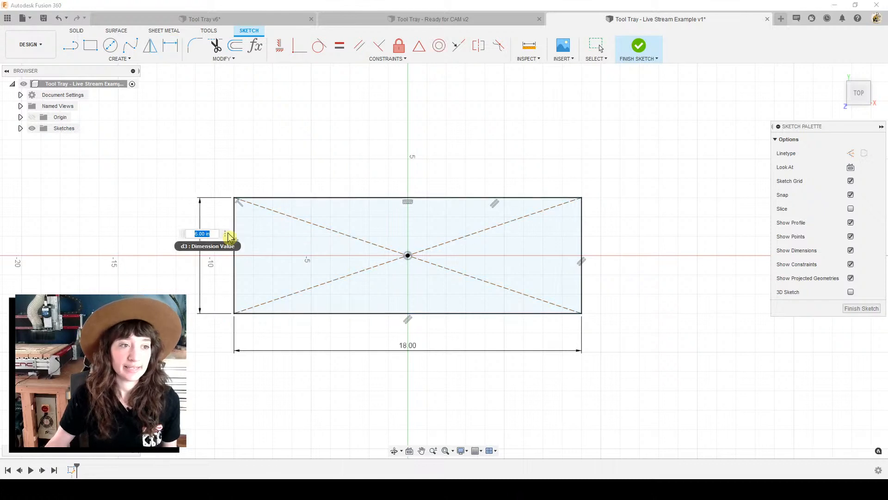
{"action": "type", "text": "7"}
{"action": "key", "text": "Return"}
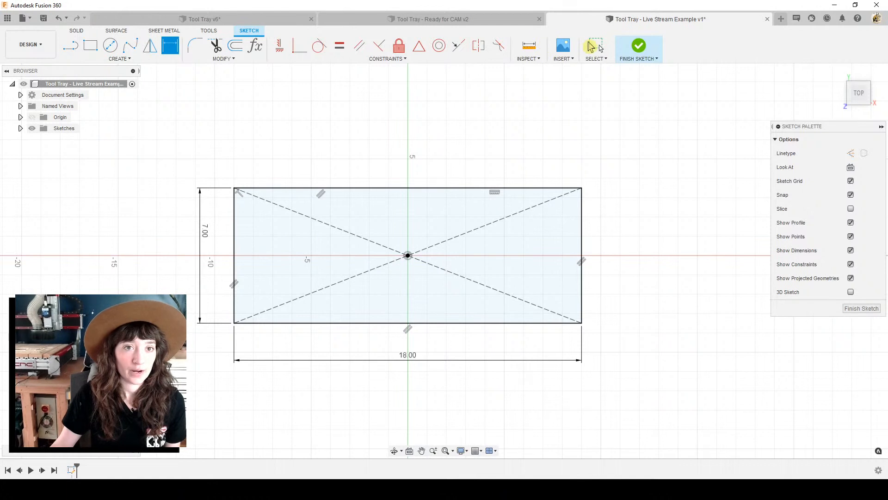
Step: Set the rectangle's height dimension to 6 in
{"action": "key", "text": "Escape"}
{"action": "double_click", "coordinate": [204, 231]}
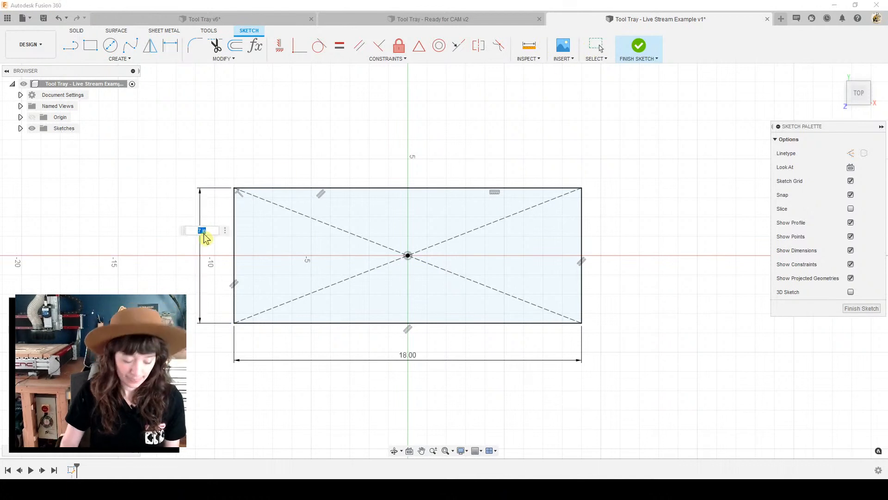
{"action": "key", "text": "Return"}
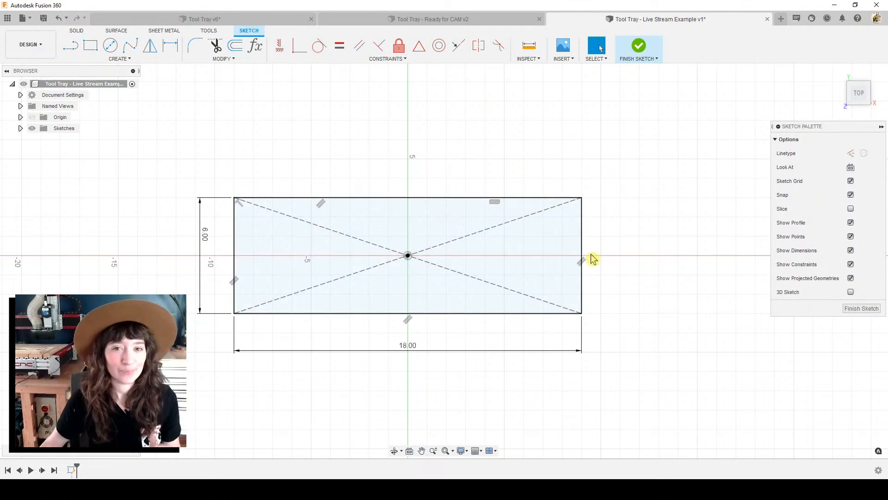
Step: Finish the sketch of the rectangular tray outline
{"action": "left_click", "coordinate": [863, 309]}
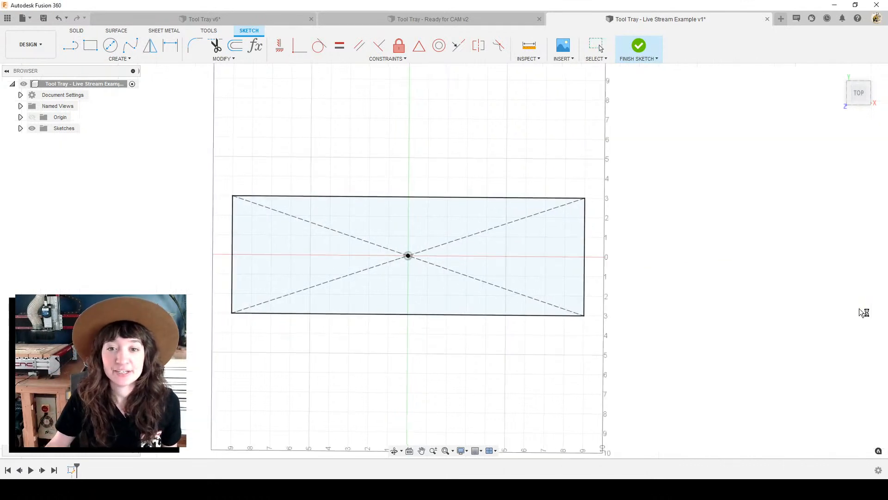
{"action": "scroll", "coordinate": [553, 364], "scroll_direction": "down", "scroll_amount": 4}
{"action": "middle_click_drag", "start_coordinate": [418, 397], "coordinate": [577, 263], "text": "shift"}
{"action": "scroll", "coordinate": [466, 396], "scroll_direction": "down", "scroll_amount": 2}
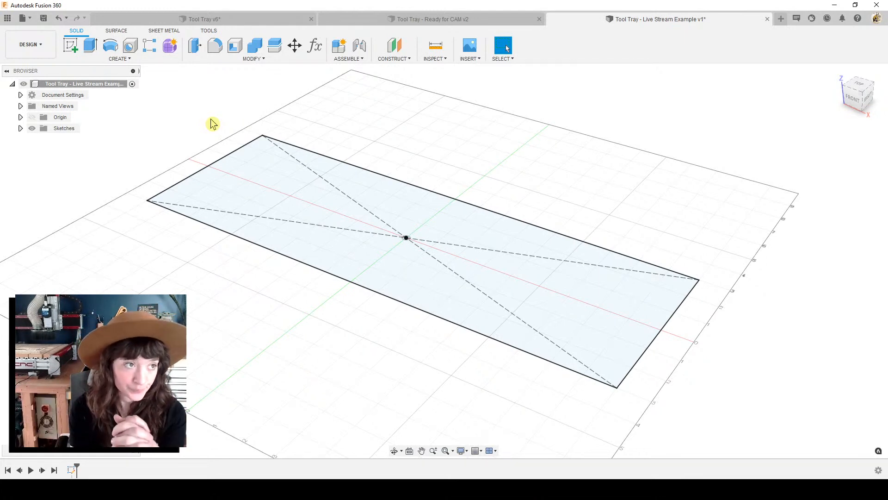
Step: Extrude the rectangular tray profile upward 0.75 in as a new body
{"action": "left_click", "coordinate": [131, 59]}
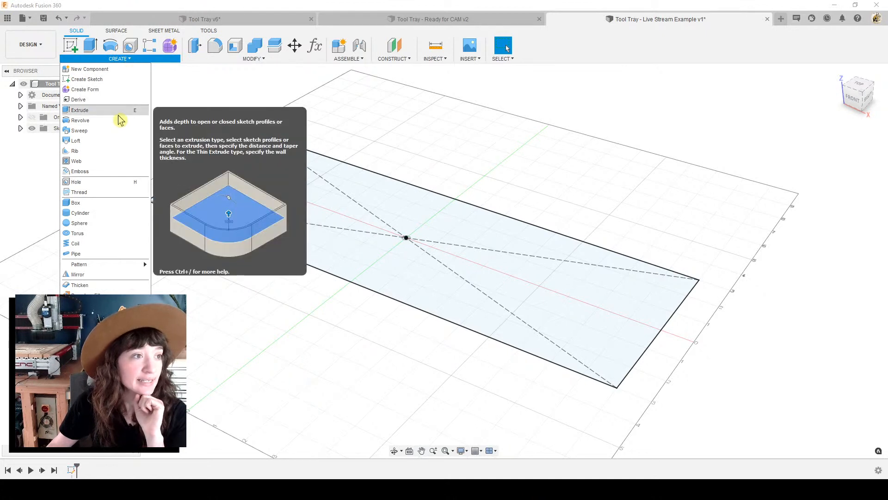
{"action": "left_click", "coordinate": [92, 48]}
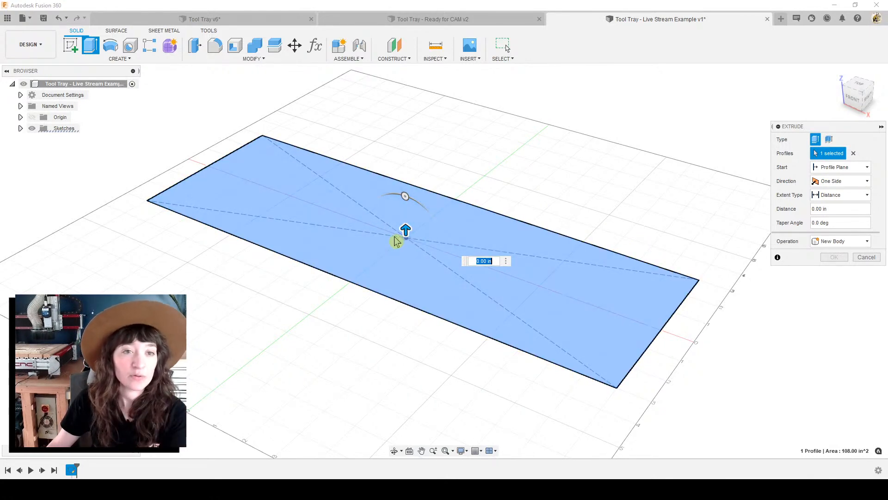
{"action": "left_click_drag", "start_coordinate": [397, 233], "coordinate": [407, 218]}
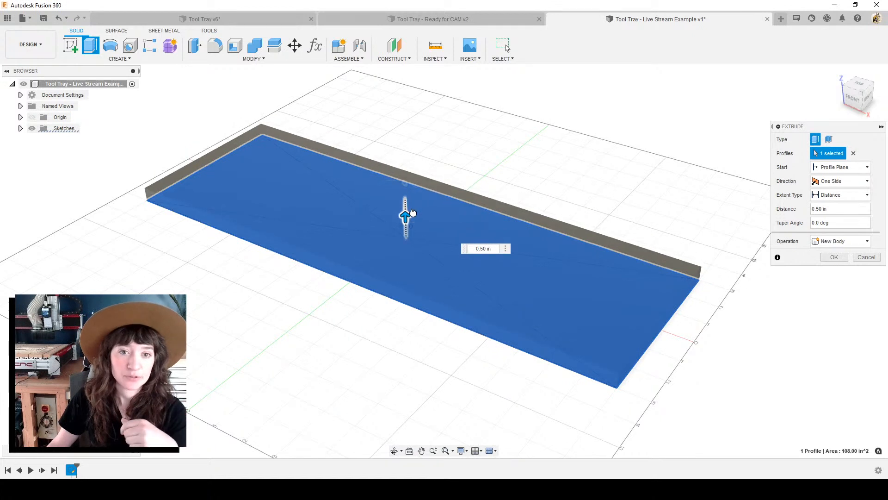
{"action": "left_click", "coordinate": [473, 250]}
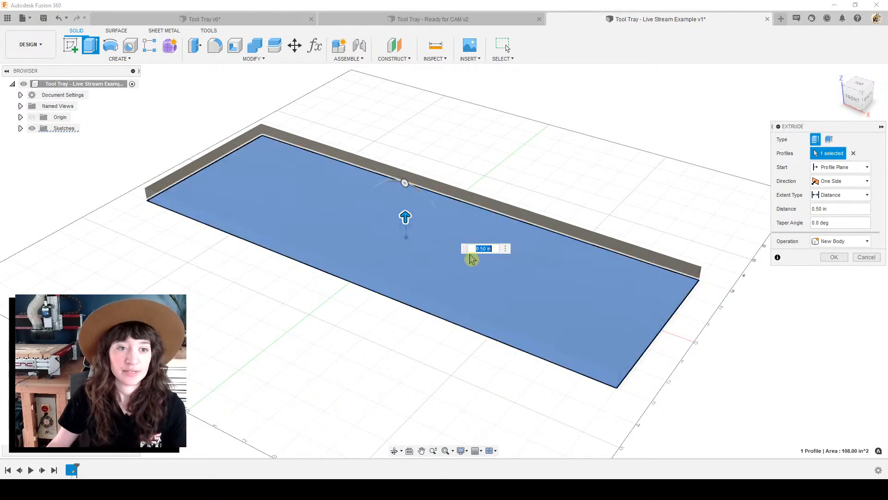
{"action": "type", "text": "1"}
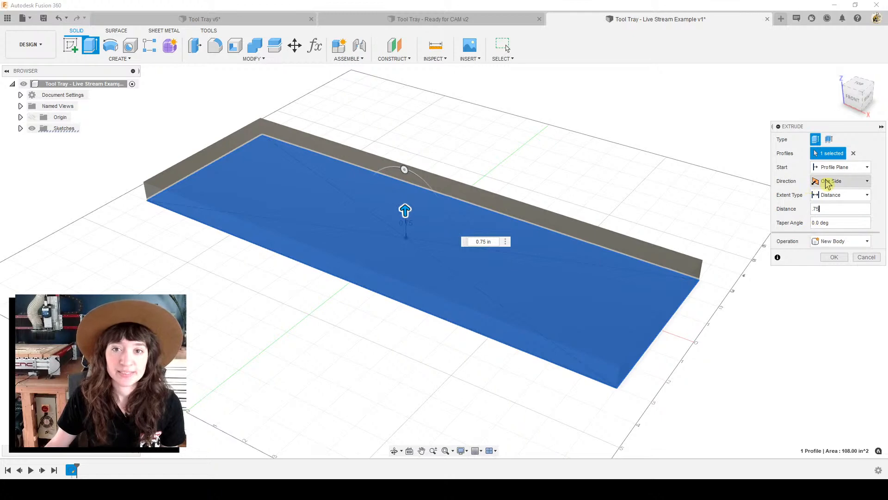
{"action": "left_click", "coordinate": [828, 181]}
{"action": "middle_click_drag", "start_coordinate": [670, 331], "coordinate": [369, 183], "text": "shift"}
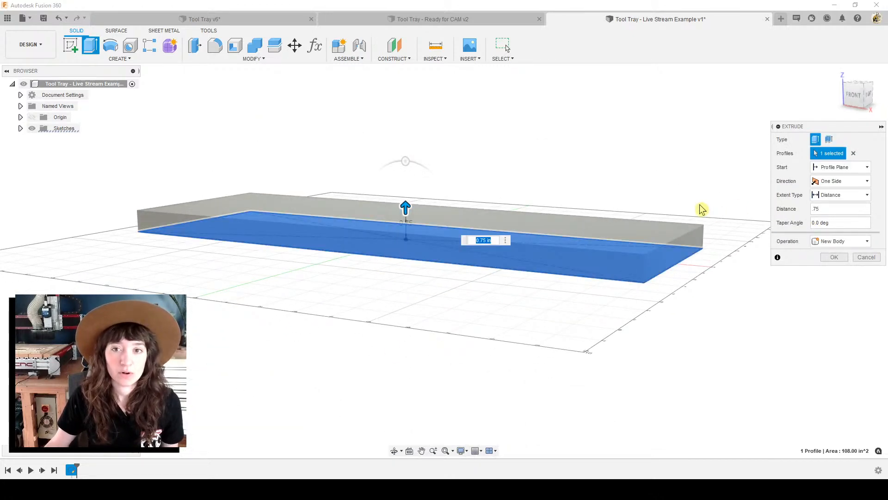
{"action": "middle_click_drag", "start_coordinate": [700, 207], "coordinate": [686, 232], "text": "shift"}
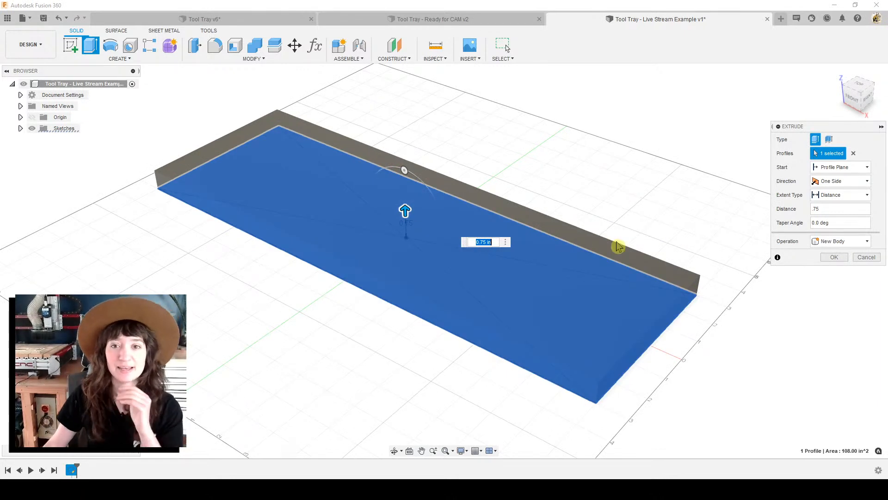
{"action": "left_click", "coordinate": [835, 258]}
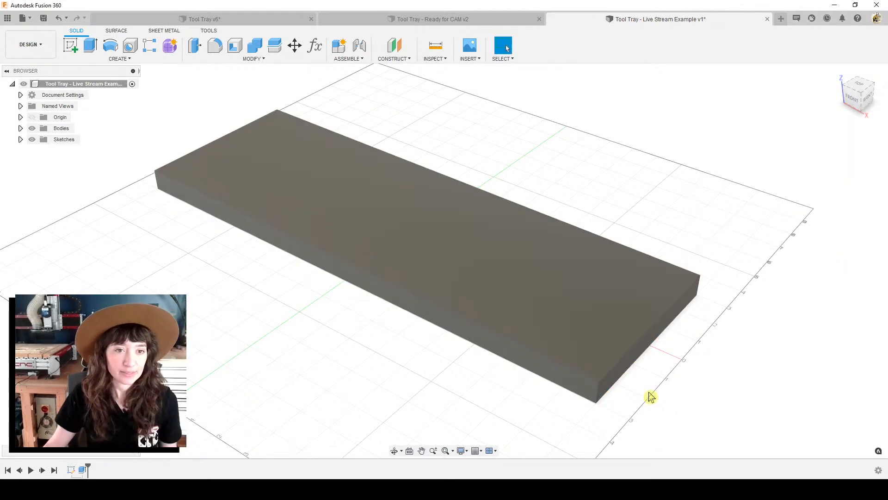
Step: Start a new sketch on the top face of the tray body
{"action": "mouse_move", "coordinate": [641, 388]}
{"action": "middle_mouse_down", "text": "shift"}
{"action": "mouse_move", "coordinate": [648, 373]}
{"action": "mouse_move", "coordinate": [652, 384]}
{"action": "middle_mouse_up", "text": "shift"}
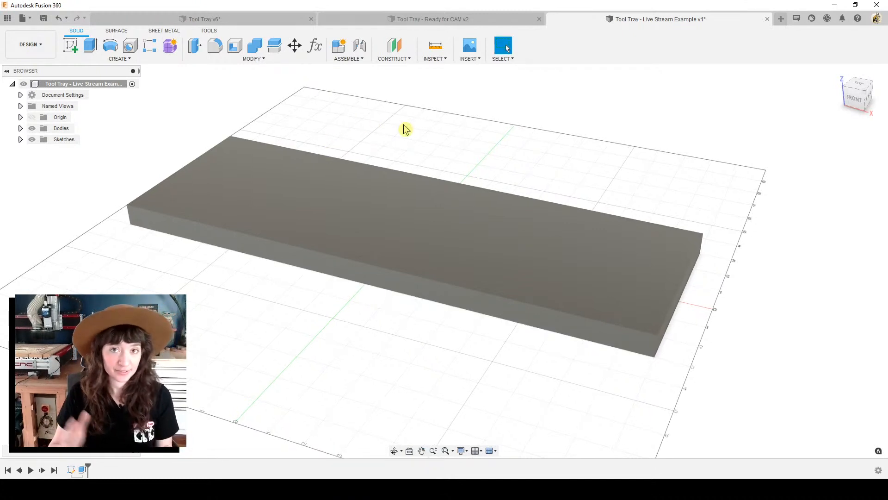
{"action": "left_click", "coordinate": [72, 45]}
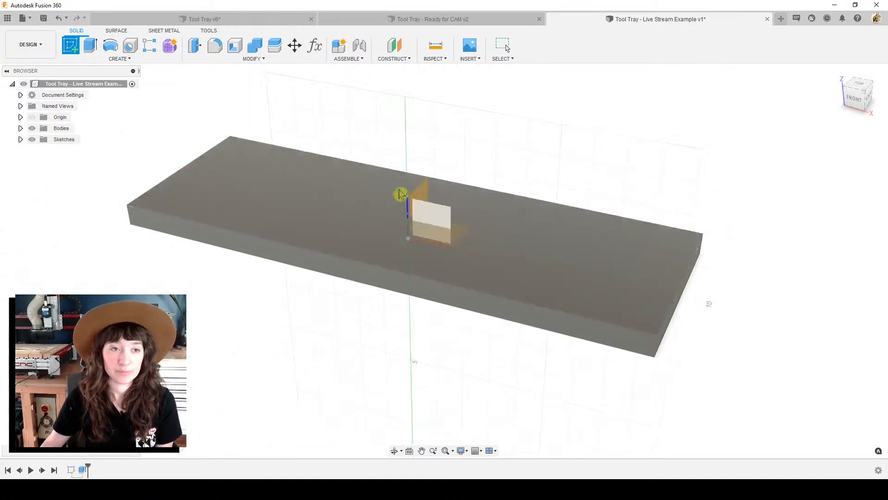
{"action": "left_click", "coordinate": [589, 273]}
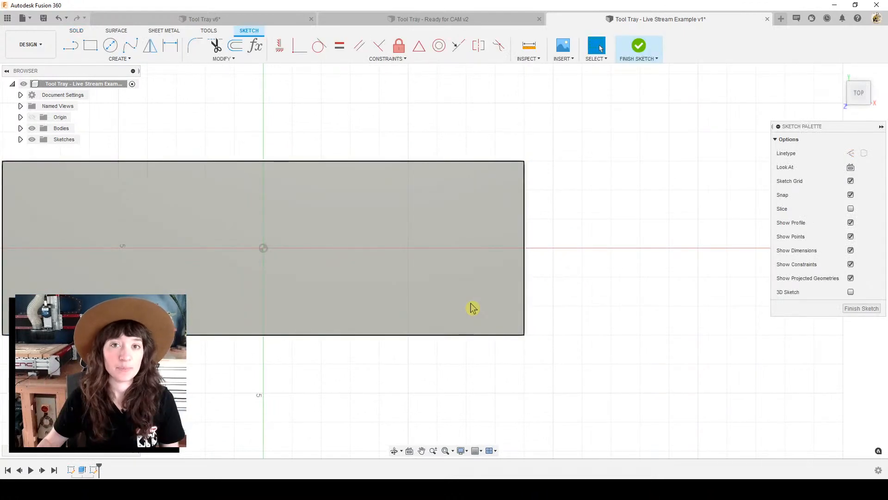
Step: Sketch a two-point rectangle about 11 in long inside the tray's top face, starting near its upper left corner
{"action": "scroll", "coordinate": [497, 286], "scroll_direction": "down", "scroll_amount": 2}
{"action": "mouse_move", "coordinate": [497, 288]}
{"action": "middle_mouse_down"}
{"action": "mouse_move", "coordinate": [506, 302]}
{"action": "mouse_move", "coordinate": [575, 282]}
{"action": "mouse_move", "coordinate": [571, 265]}
{"action": "middle_mouse_up"}
{"action": "scroll", "coordinate": [577, 285], "scroll_direction": "up", "scroll_amount": 1}
{"action": "scroll", "coordinate": [579, 288], "scroll_direction": "up", "scroll_amount": 1}
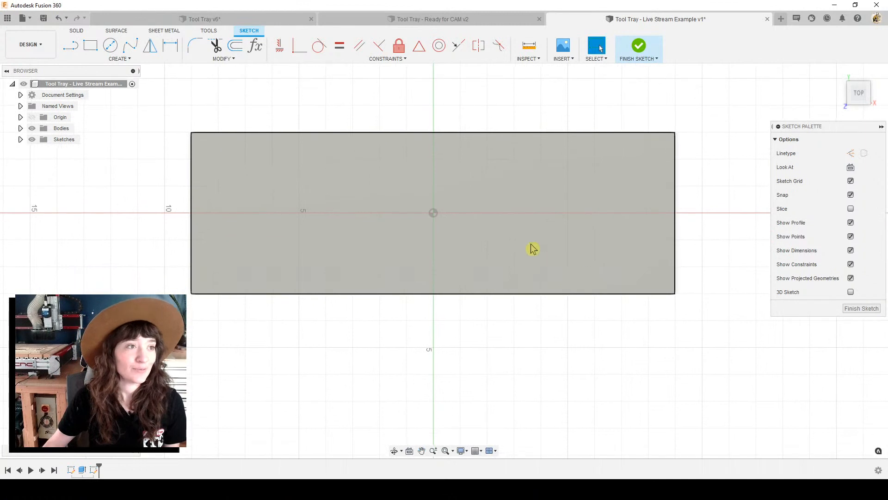
{"action": "left_click", "coordinate": [99, 53]}
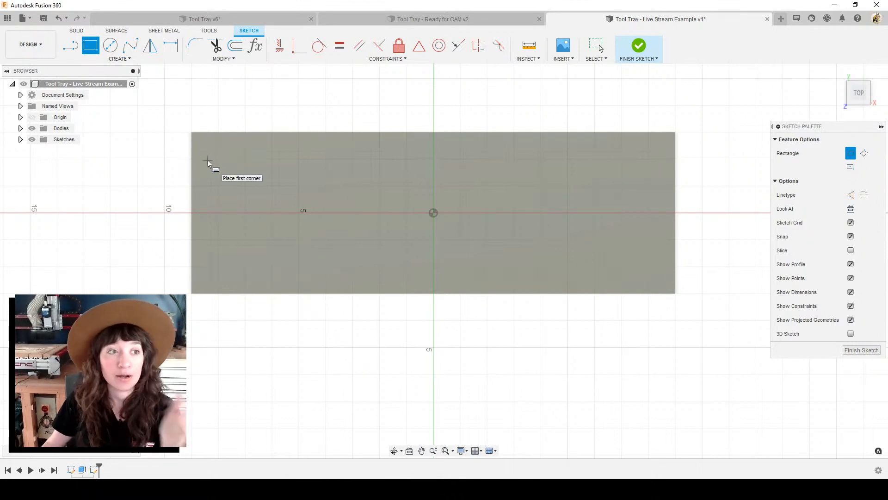
{"action": "left_click", "coordinate": [203, 145]}
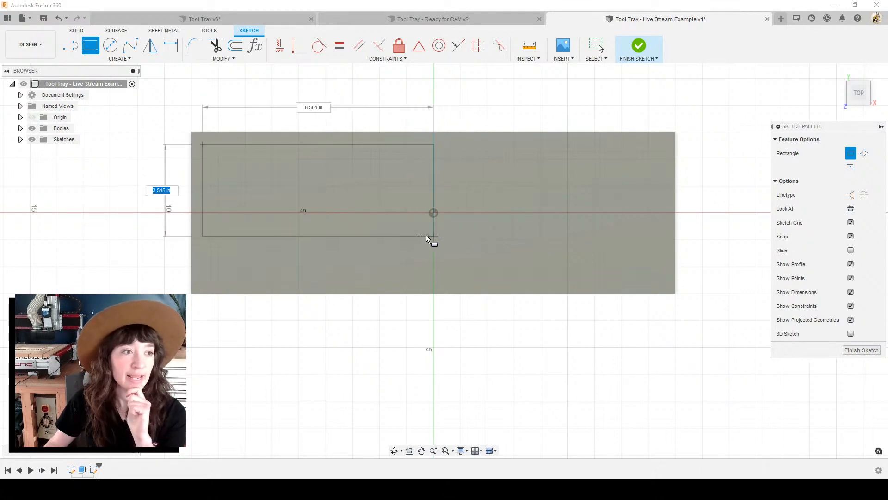
{"action": "left_click", "coordinate": [501, 243]}
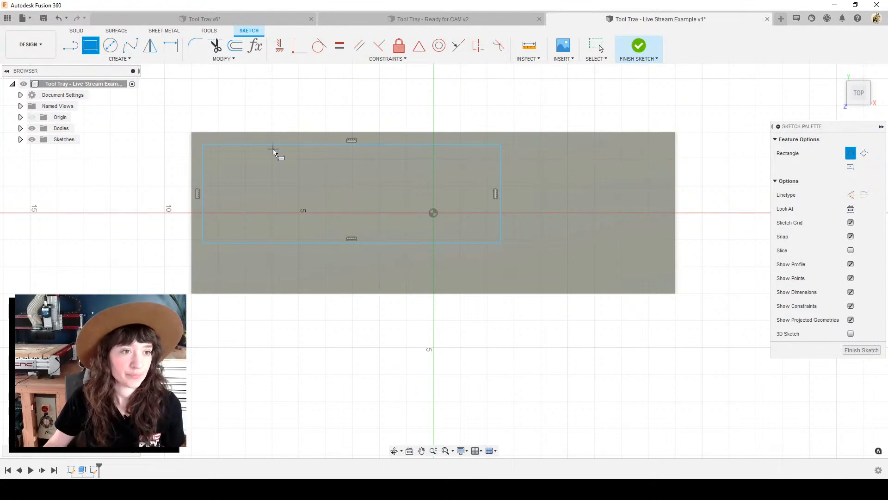
Step: Dimension the gap between the upper edges of the inner rectangle and the tray, and delete that dimension
{"action": "key", "text": "d"}
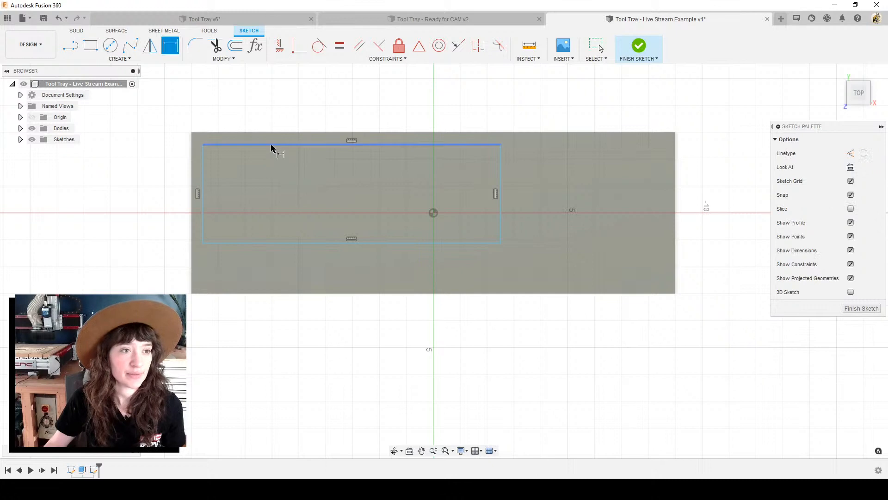
{"action": "left_click", "coordinate": [272, 146]}
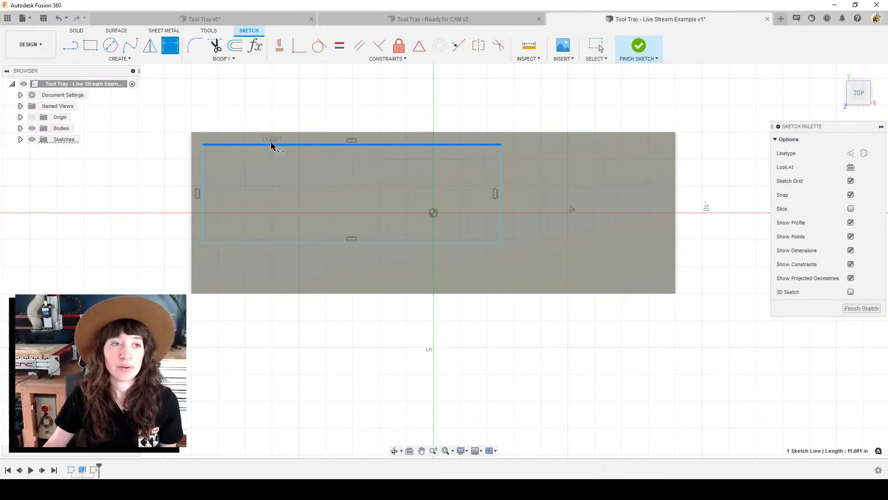
{"action": "left_click", "coordinate": [274, 133]}
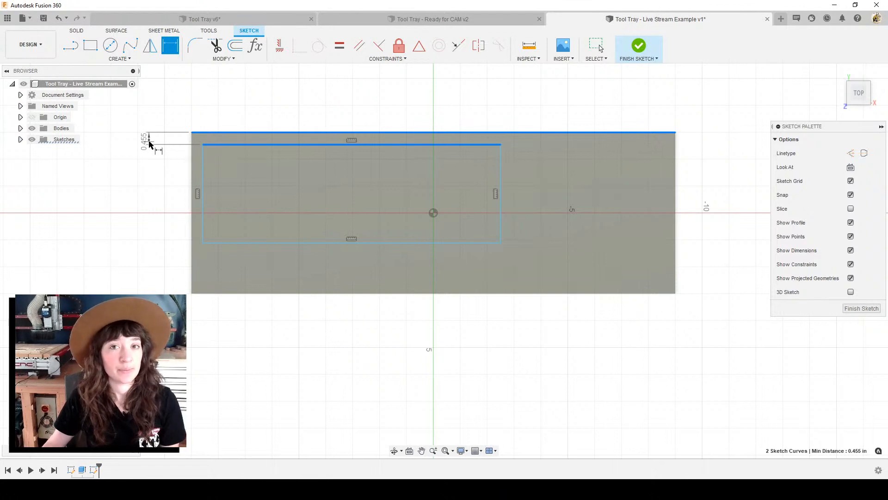
{"action": "left_click", "coordinate": [149, 145]}
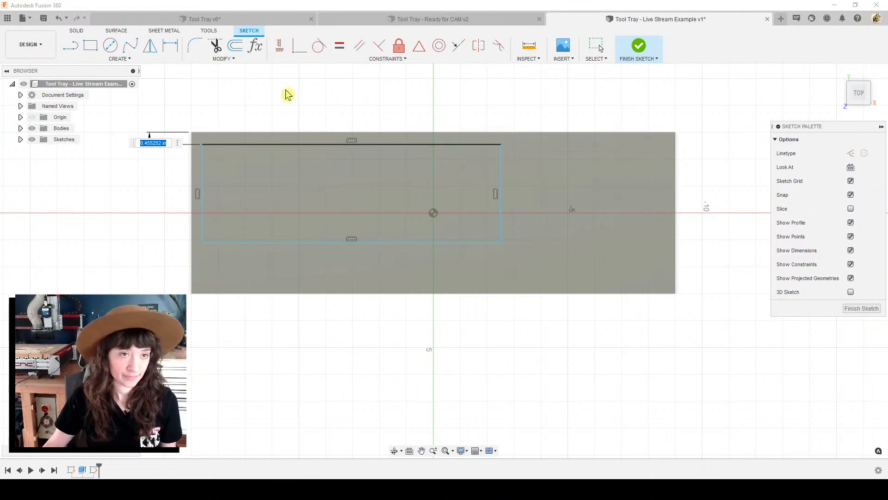
{"action": "key", "text": "Return"}
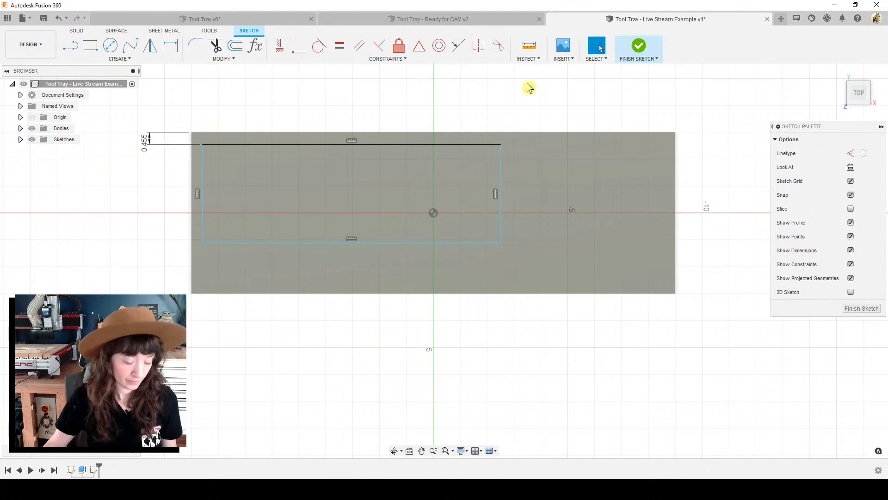
{"action": "left_click", "coordinate": [142, 147]}
{"action": "key", "text": "Delete"}
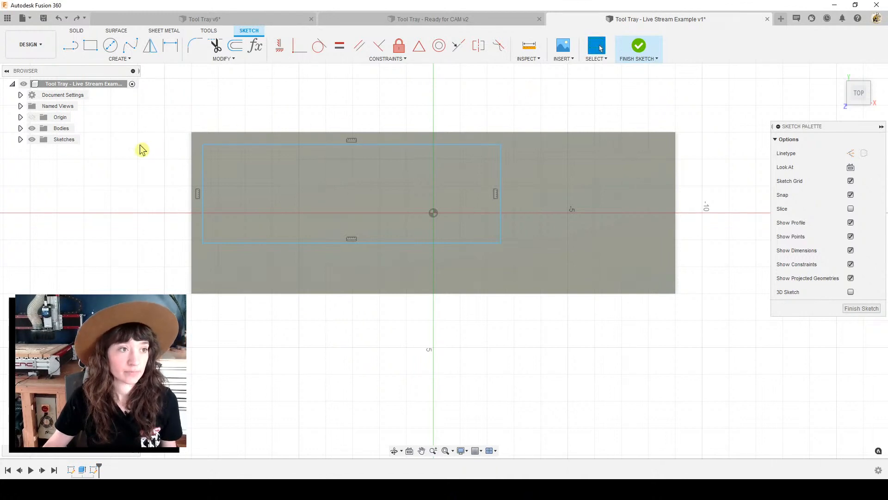
Step: Dimension the inner rectangle's upper edge 0.5 in from the tray's upper edge
{"action": "key", "text": "d"}
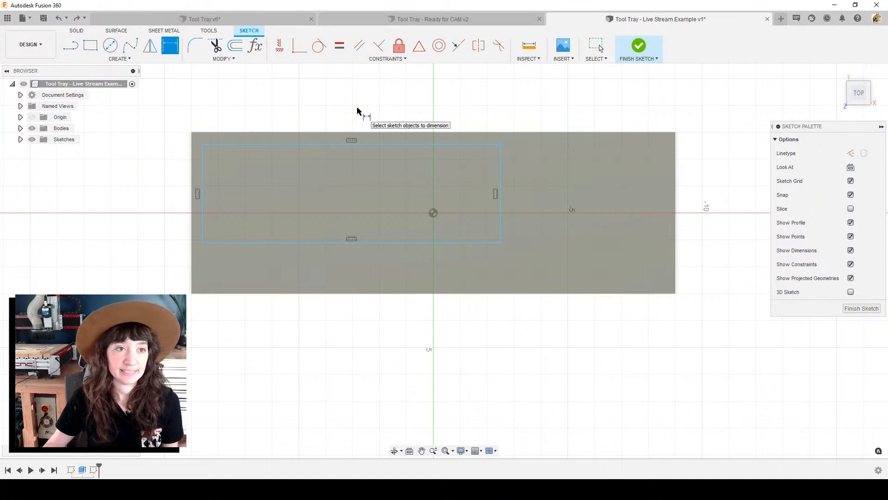
{"action": "left_click", "coordinate": [331, 146]}
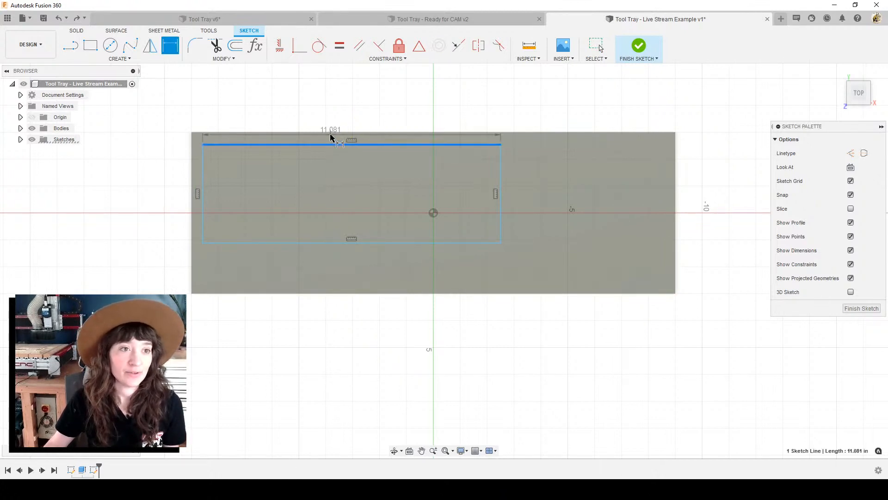
{"action": "left_click", "coordinate": [331, 133]}
{"action": "left_click", "coordinate": [162, 143]}
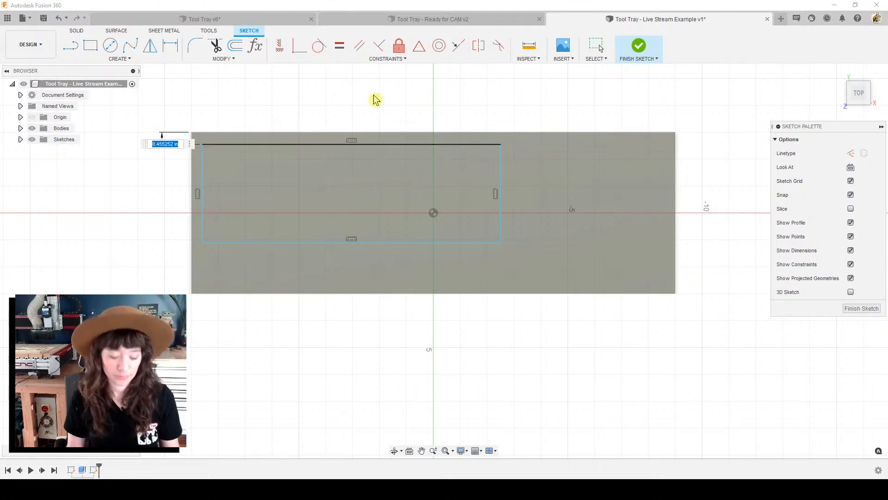
{"action": "type", "text": "5"}
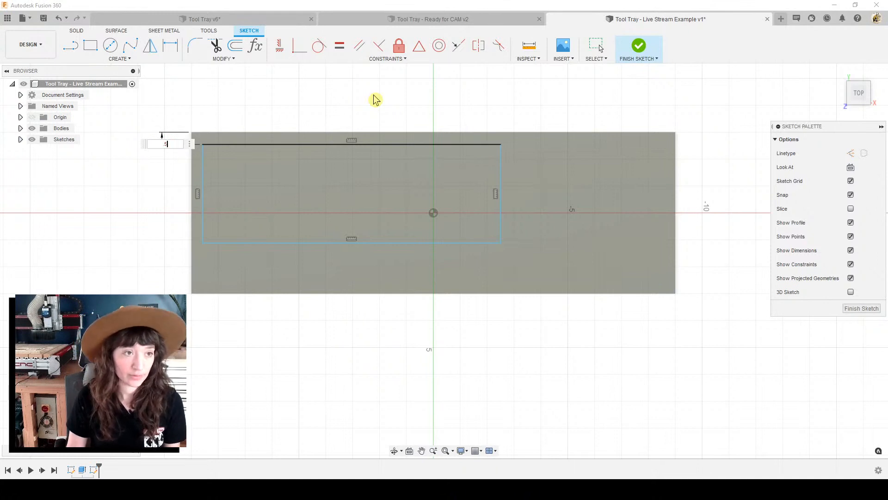
{"action": "key", "text": "Return"}
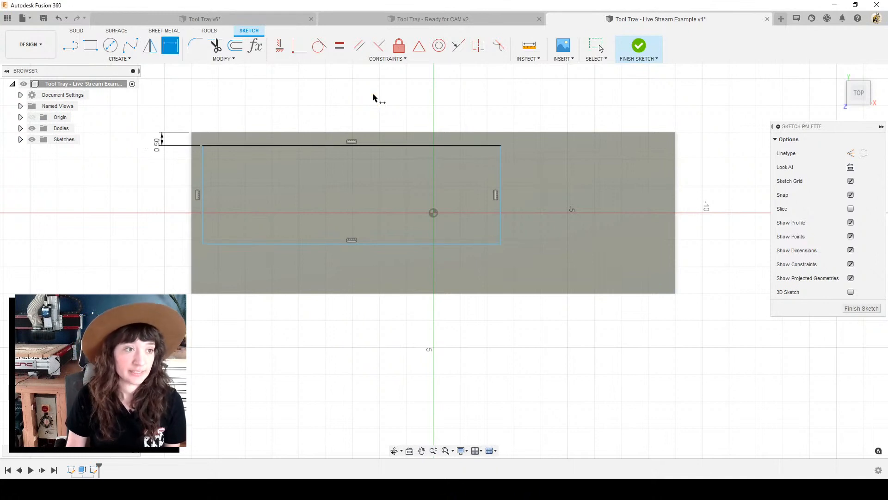
Step: Dimension the inner rectangle's left edge 0.5 in from the tray's left edge
{"action": "left_click", "coordinate": [202, 173]}
{"action": "left_click", "coordinate": [191, 174]}
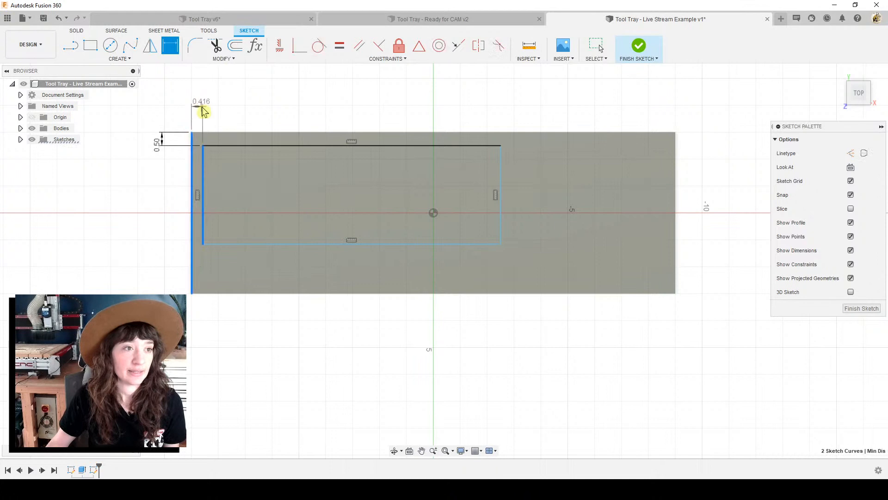
{"action": "left_click", "coordinate": [201, 108]}
{"action": "type", "text": "0.5"}
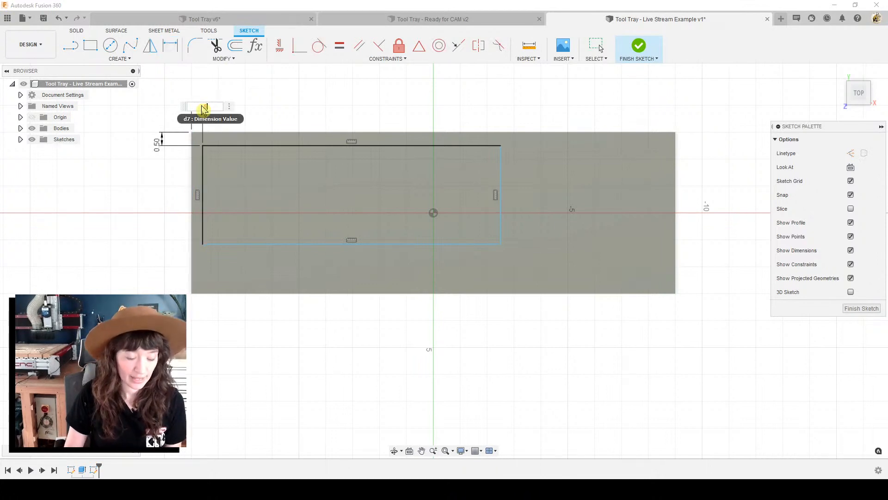
{"action": "key", "text": "Return"}
{"action": "left_click", "coordinate": [596, 45]}
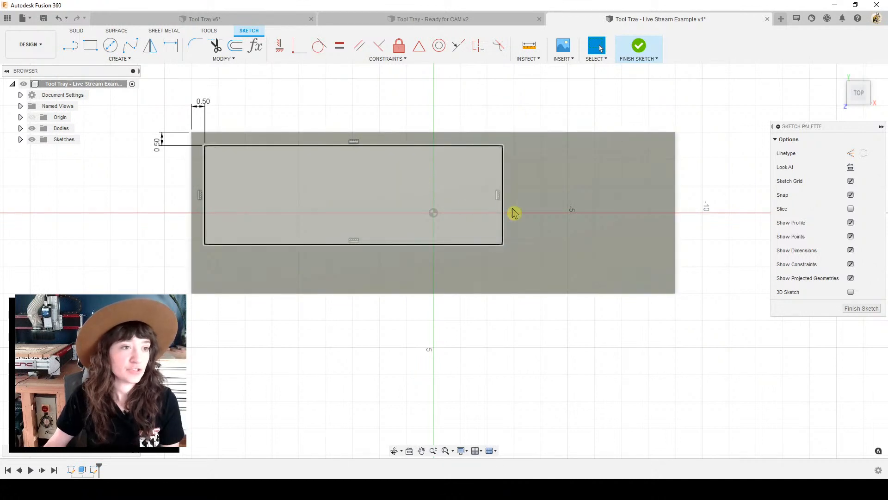
Step: Sketch a vertical two-point rectangle 0.55 in wide and 4.75 in tall near the tray's right end
{"action": "left_click", "coordinate": [90, 45]}
{"action": "left_click", "coordinate": [662, 144]}
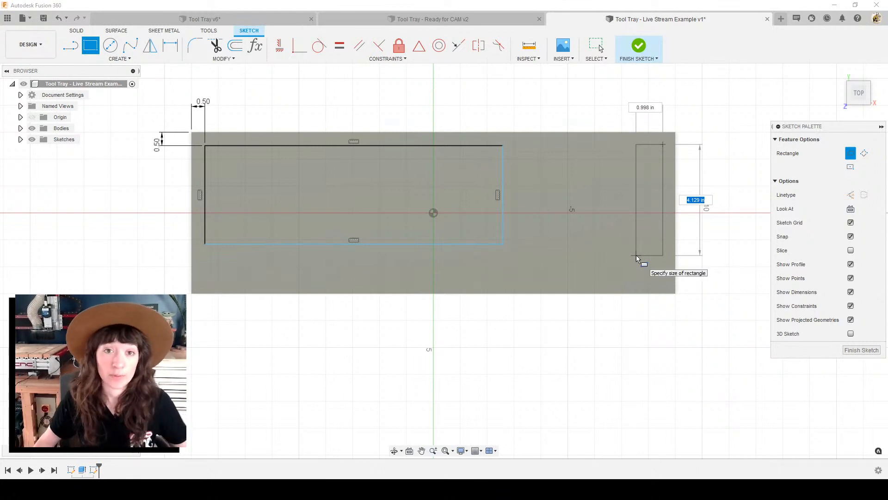
{"action": "type", "text": "4.75"}
{"action": "key", "text": "Tab"}
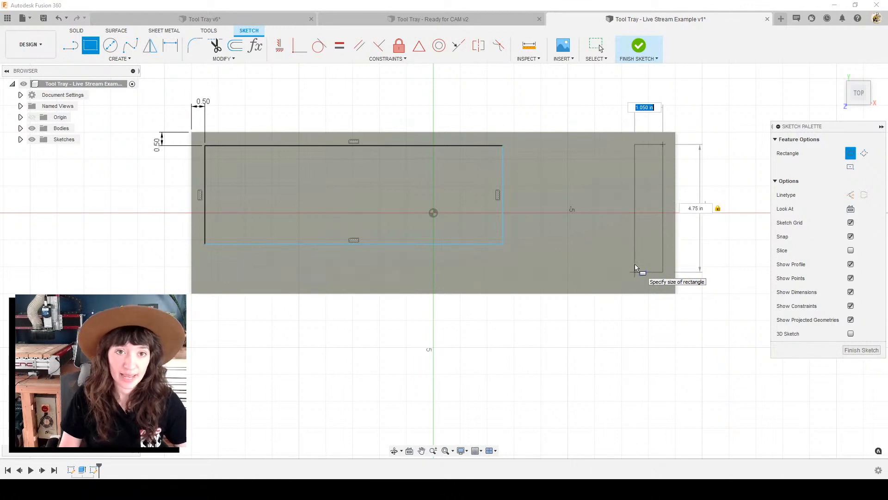
{"action": "key", "text": "BackSpace"}
{"action": "type", "text": ".5"}
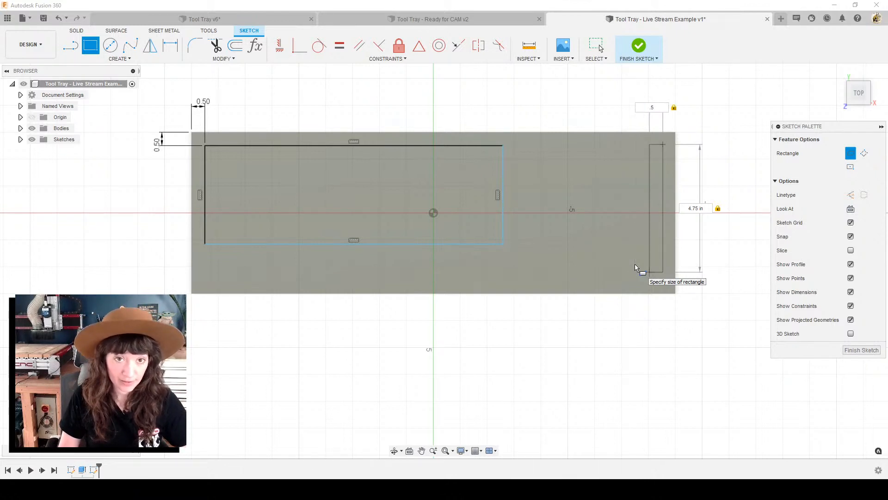
{"action": "type", "text": "5"}
{"action": "left_click", "coordinate": [637, 269]}
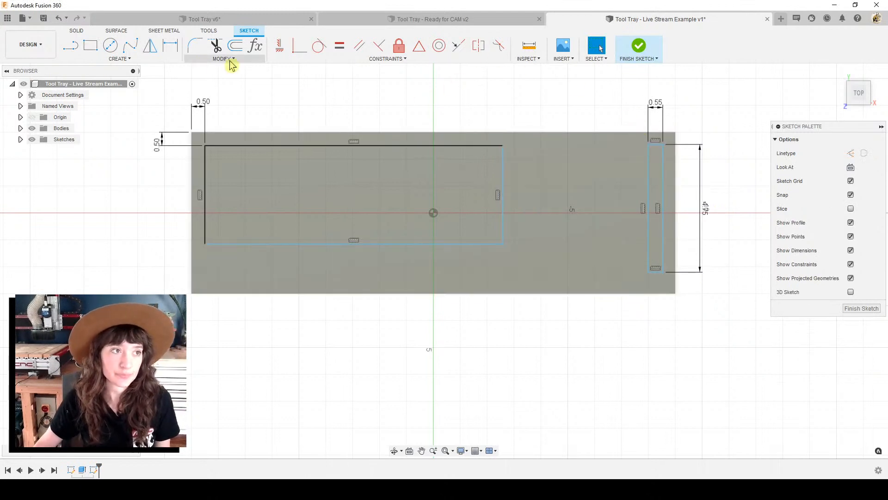
Step: Sketch a second vertical two-point rectangle 0.55 in wide and 4.75 in tall beside the one near the tray's right end
{"action": "left_click", "coordinate": [90, 44]}
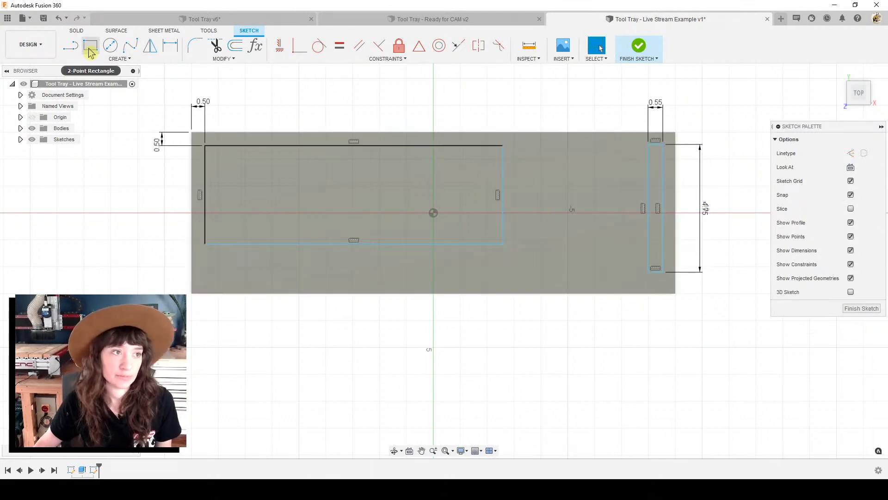
{"action": "left_click", "coordinate": [636, 145]}
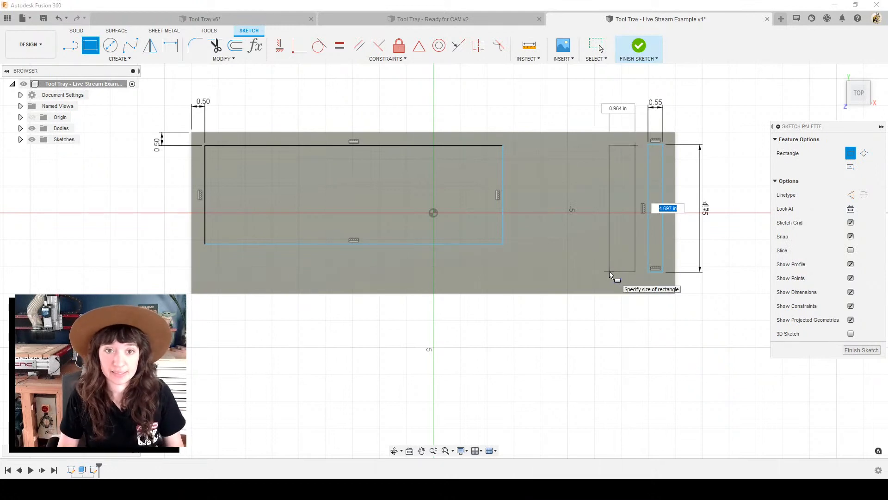
{"action": "type", "text": "4.75"}
{"action": "key", "text": "Tab"}
{"action": "key", "text": "BackSpace"}
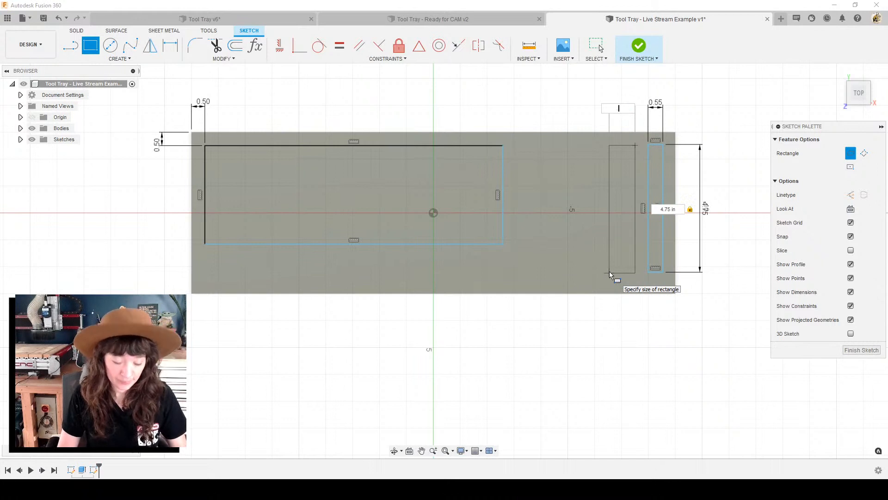
{"action": "left_click", "coordinate": [612, 277]}
{"action": "key", "text": "Escape"}
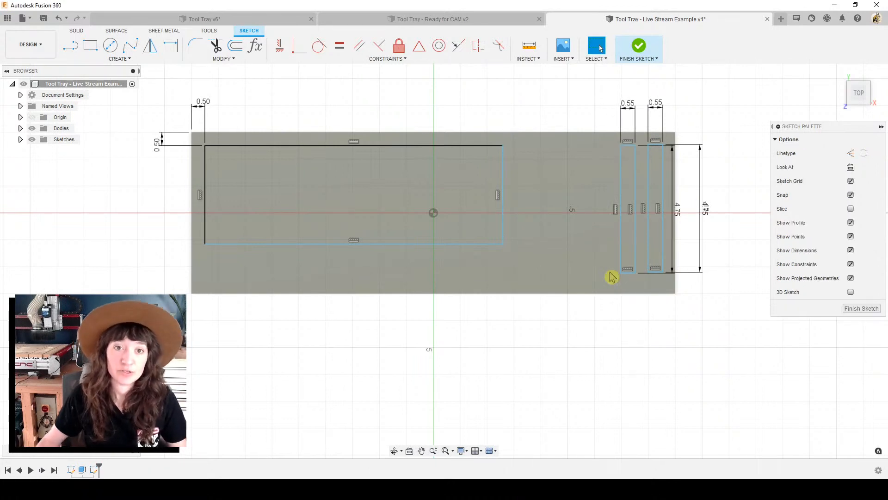
Step: Sketch a narrower two-point rectangle 0.3 in wide and 2.75 in tall beside the two 0.55 in rectangles, on the large pocket's side
{"action": "left_click", "coordinate": [97, 48]}
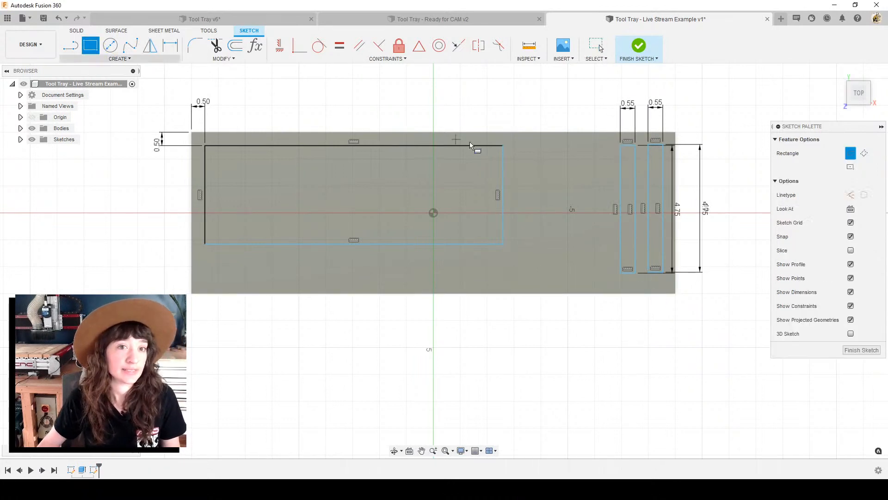
{"action": "left_click", "coordinate": [603, 146]}
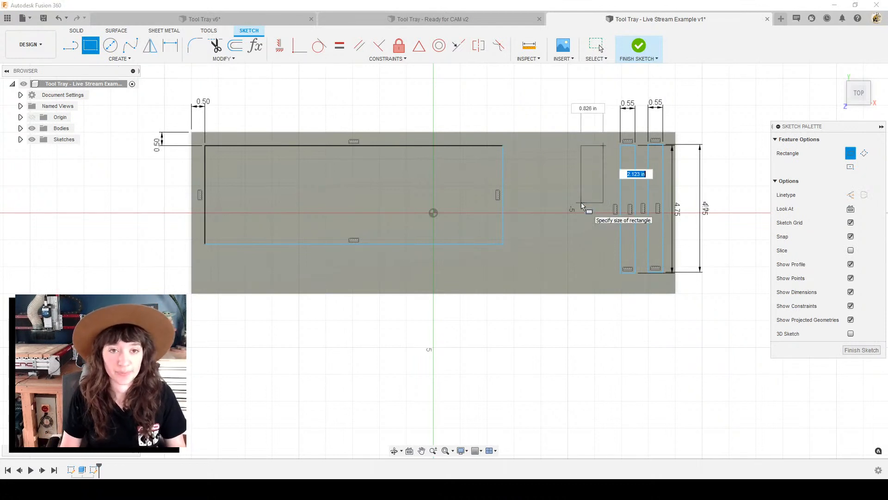
{"action": "type", "text": "2.7"}
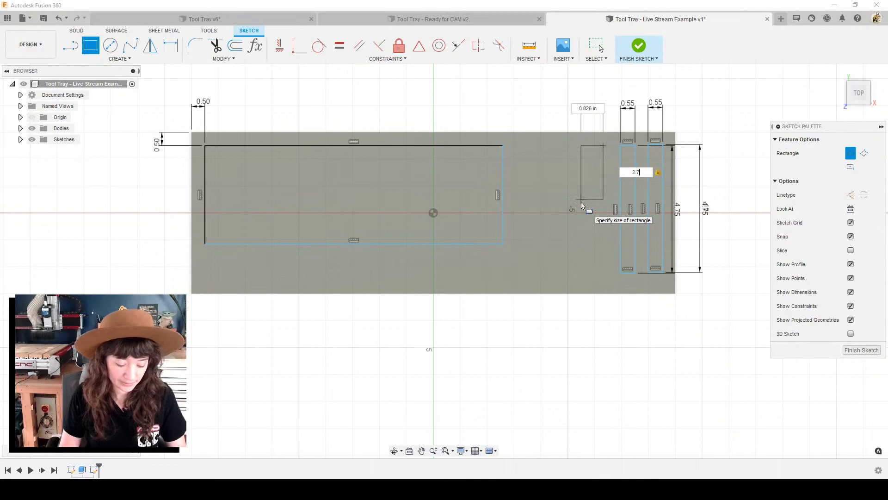
{"action": "type", "text": "5"}
{"action": "key", "text": "Tab"}
{"action": "key", "text": "BackSpace"}
{"action": "type", "text": ".25"}
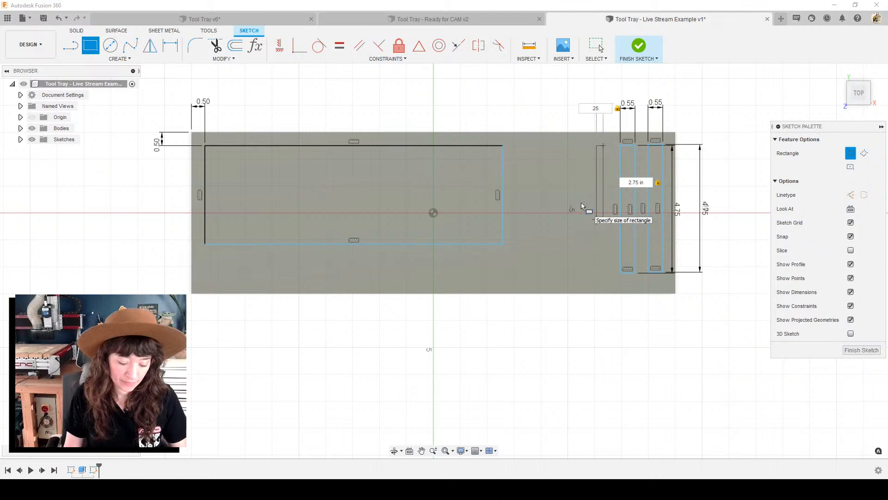
{"action": "key", "text": "BackSpace"}
{"action": "type", "text": "7"}
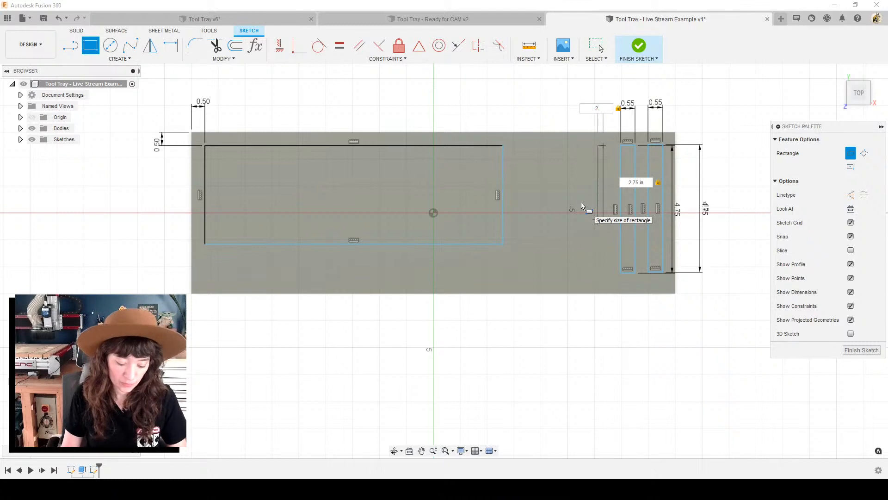
{"action": "key", "text": "BackSpace"}
{"action": "key", "text": "BackSpace"}
{"action": "key", "text": "BackSpace"}
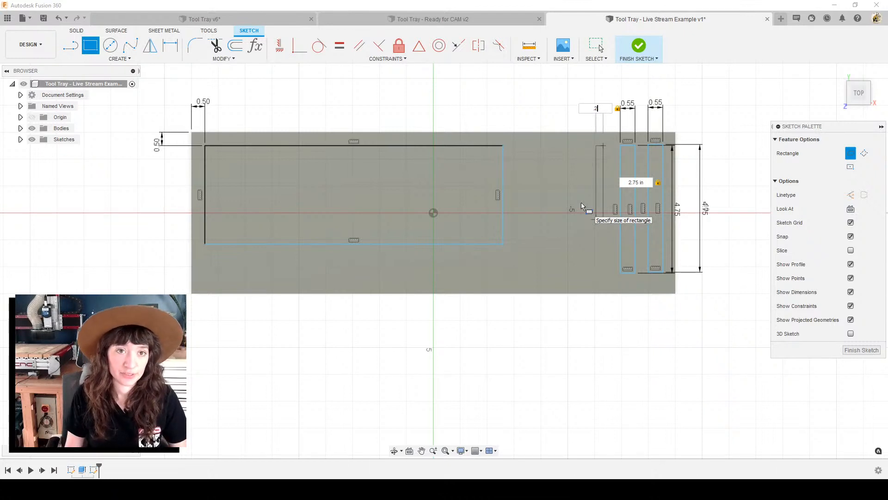
{"action": "type", "text": "3"}
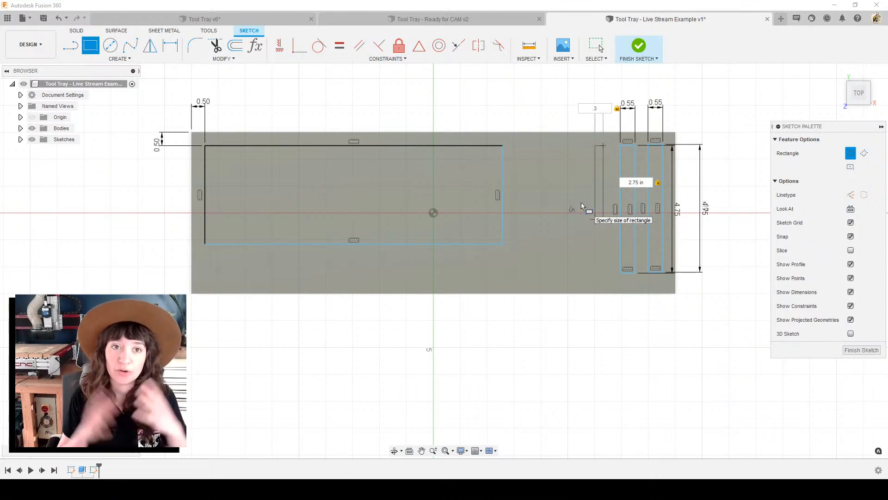
{"action": "key", "text": "Tab"}
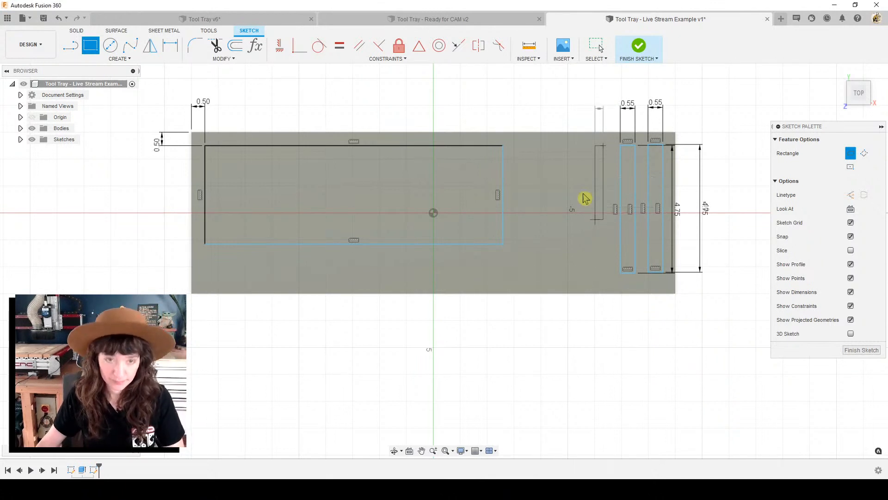
{"action": "key", "text": "Return"}
{"action": "key", "text": "Escape"}
{"action": "left_click", "coordinate": [622, 179]}
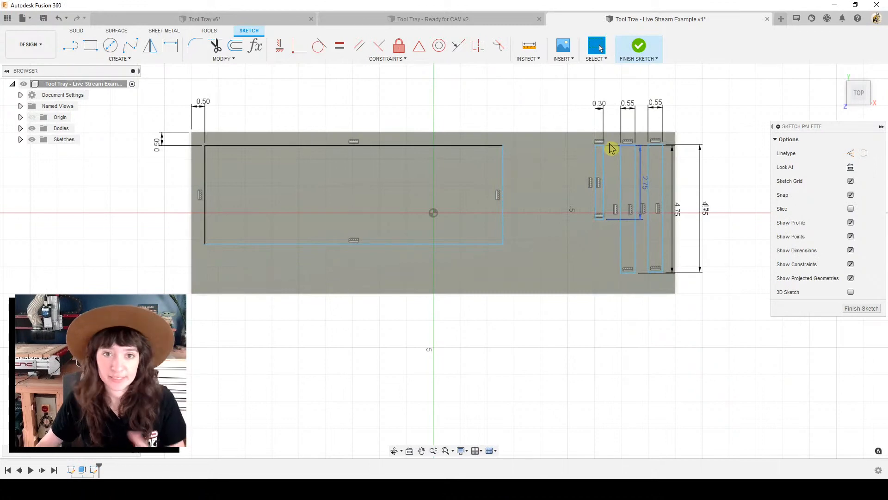
Step: Start a rectangular pattern with Extent distance type and select all four sides of the 0.3 in wide rectangle as its objects
{"action": "scroll", "coordinate": [664, 166], "scroll_direction": "up", "scroll_amount": 3}
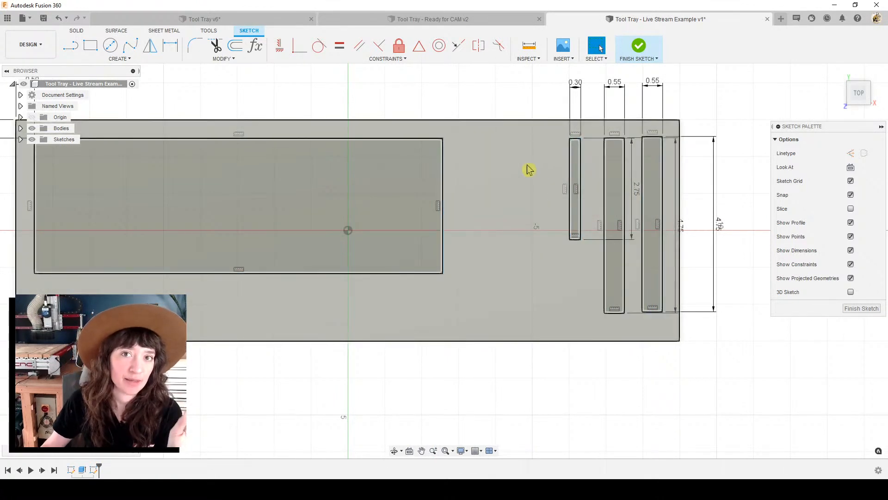
{"action": "left_click", "coordinate": [149, 60]}
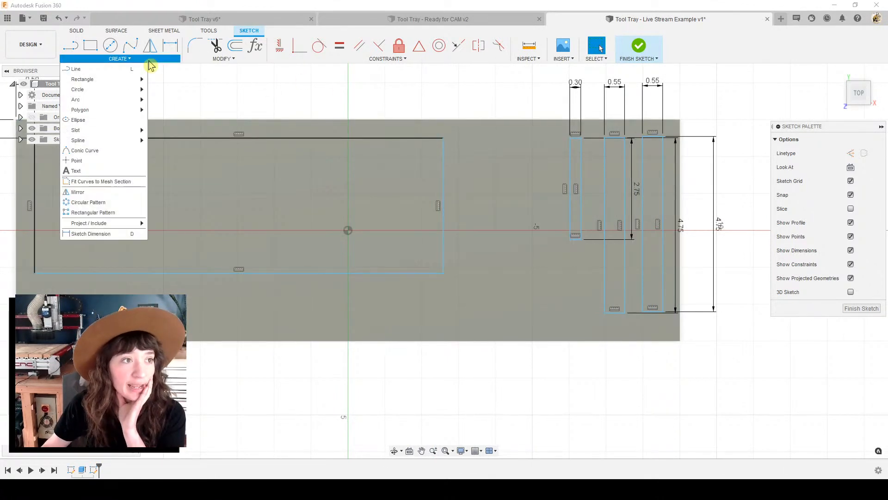
{"action": "left_click", "coordinate": [98, 213]}
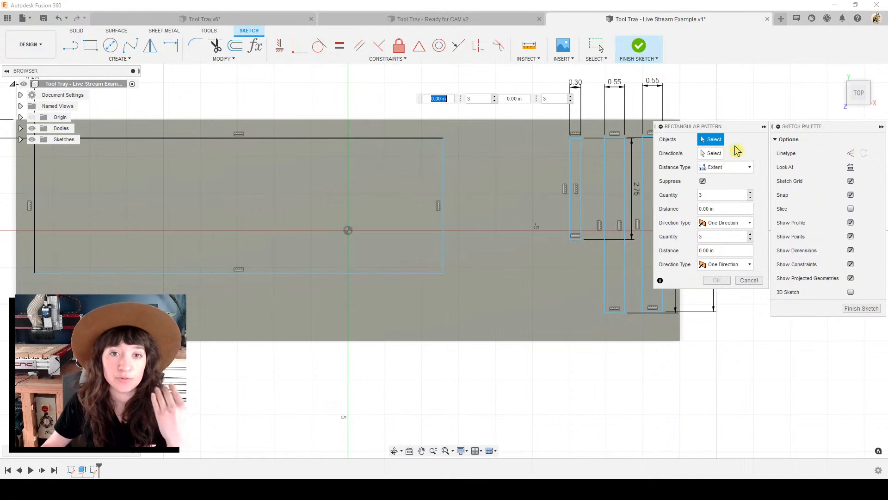
{"action": "left_click", "coordinate": [716, 141]}
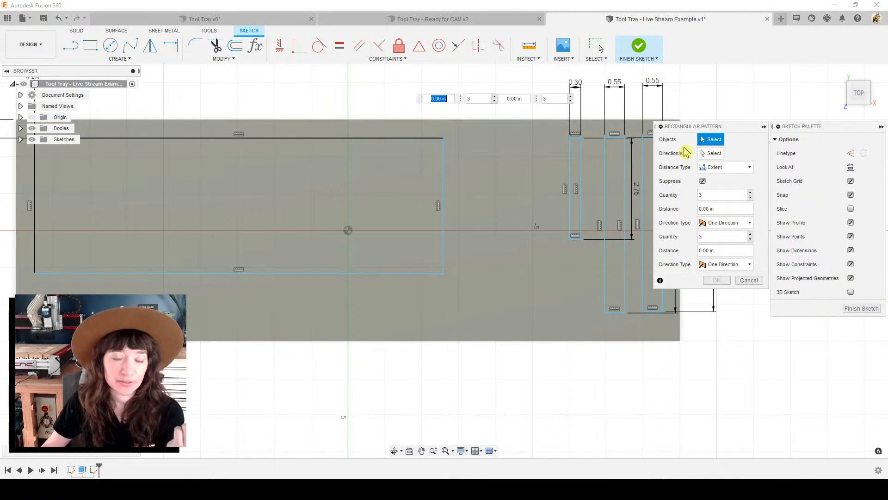
{"action": "left_click", "coordinate": [715, 142]}
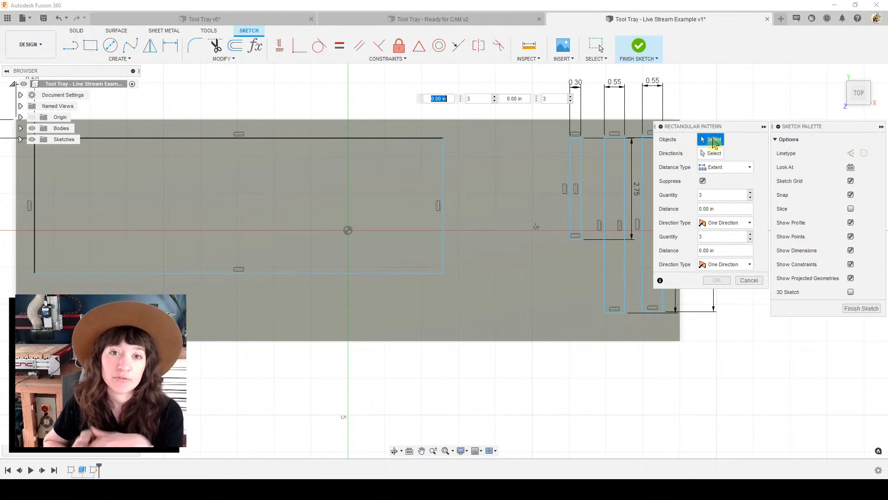
{"action": "left_click", "coordinate": [713, 171]}
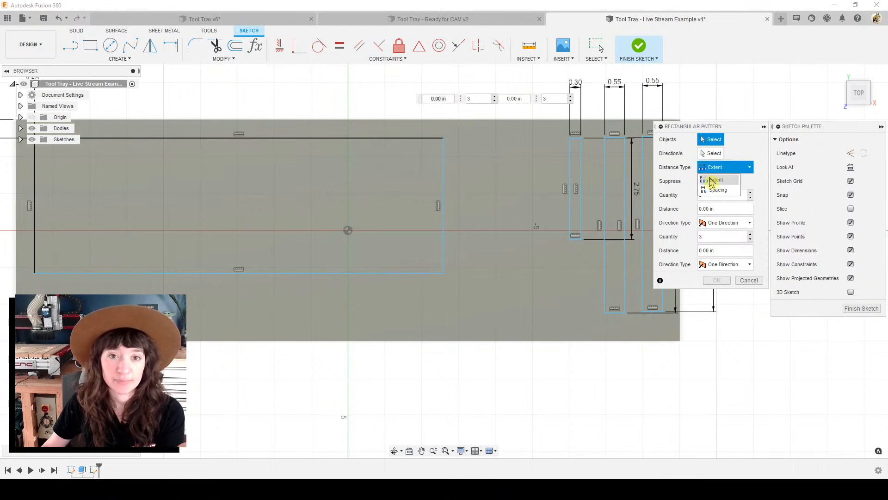
{"action": "left_click", "coordinate": [713, 180]}
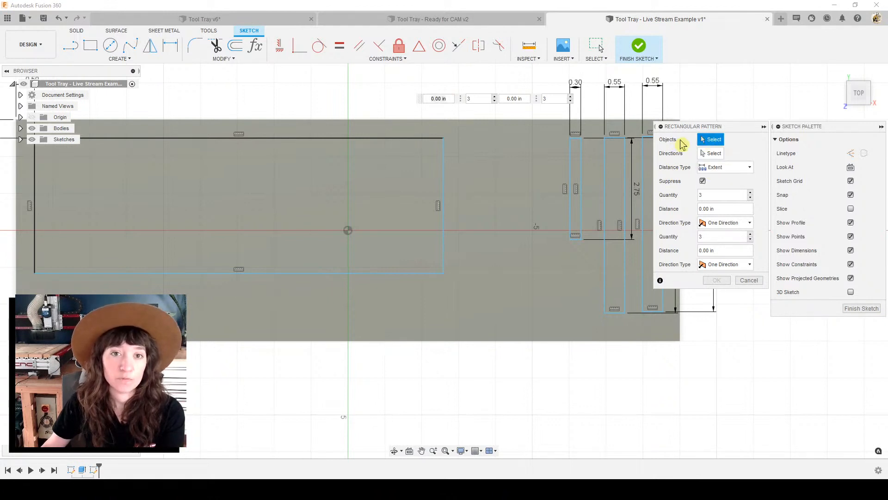
{"action": "left_click", "coordinate": [577, 139]}
{"action": "left_click", "coordinate": [582, 149]}
{"action": "left_click", "coordinate": [570, 206]}
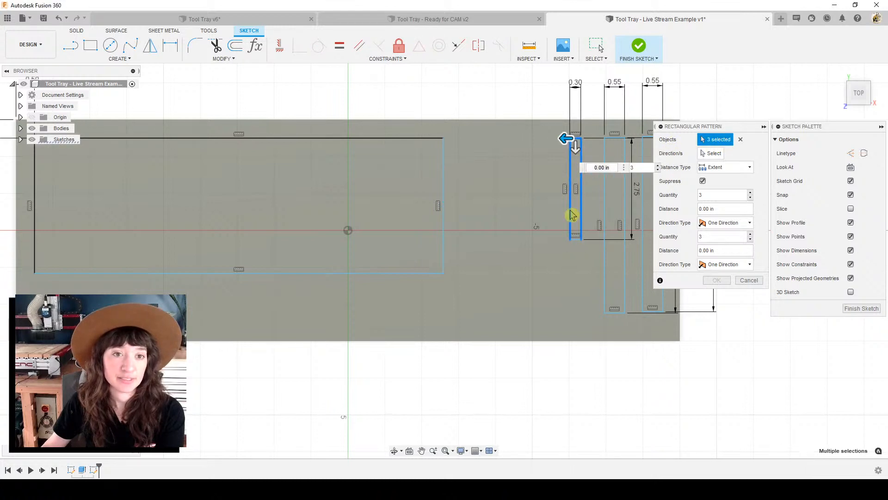
{"action": "left_click", "coordinate": [576, 240]}
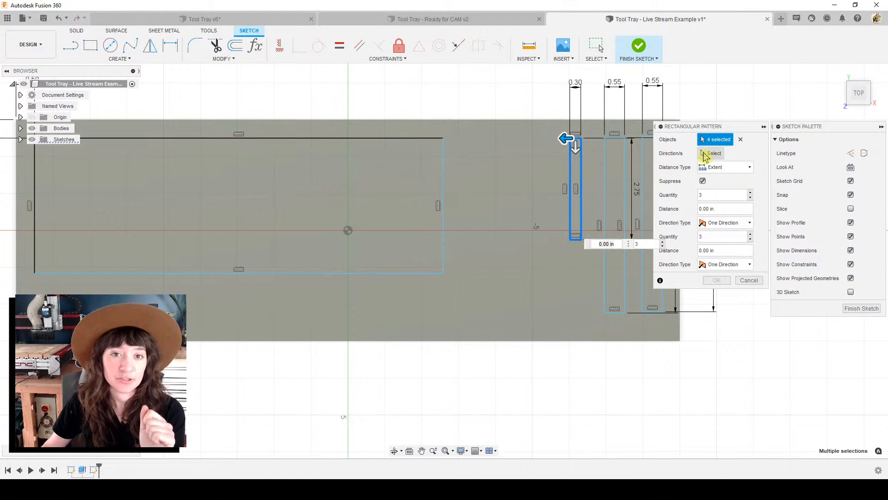
Step: Set the pattern's horizontal direction to a quantity of 6 over 3 in, running toward the large pocket rectangle
{"action": "left_click_drag", "start_coordinate": [566, 139], "coordinate": [491, 138]}
{"action": "key", "text": "Tab"}
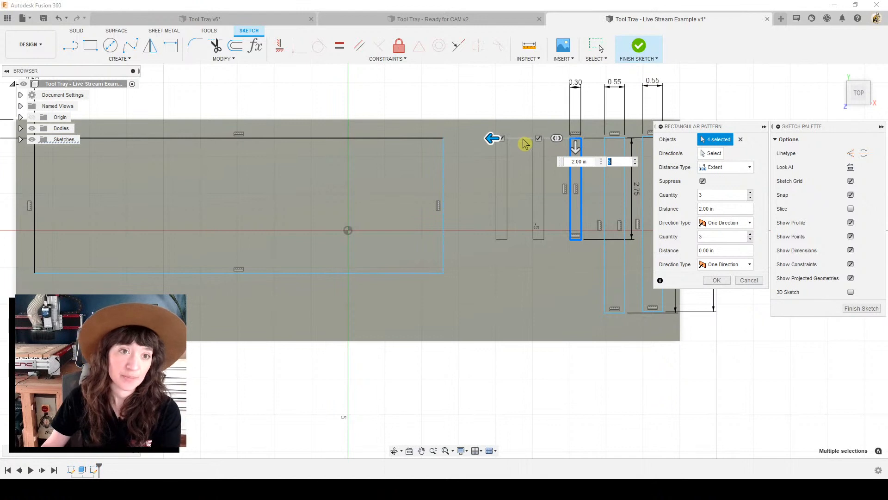
{"action": "key", "text": "Tab"}
{"action": "key", "text": "Tab"}
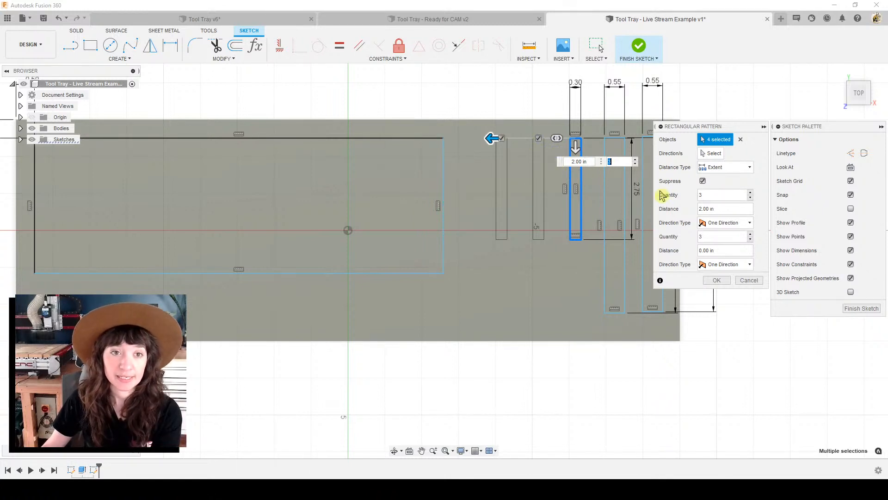
{"action": "left_click", "coordinate": [750, 193]}
{"action": "left_click", "coordinate": [750, 193]}
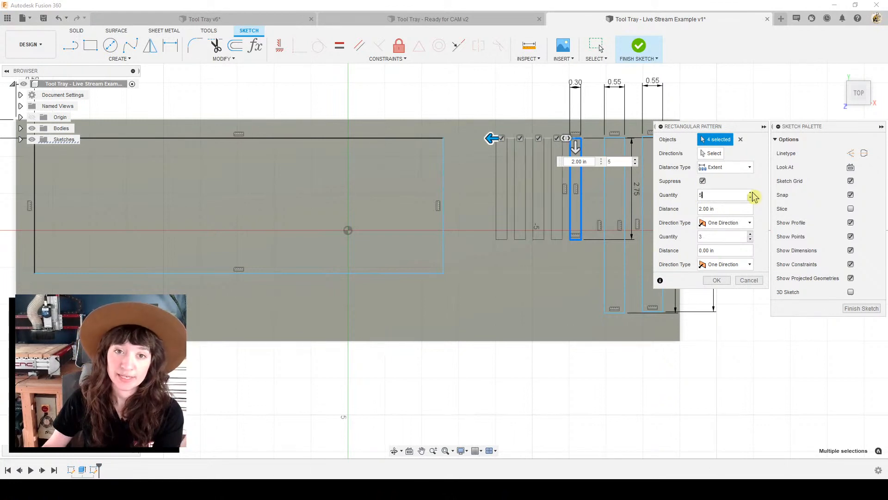
{"action": "left_click", "coordinate": [750, 195]}
{"action": "left_click_drag", "start_coordinate": [491, 138], "coordinate": [454, 144]}
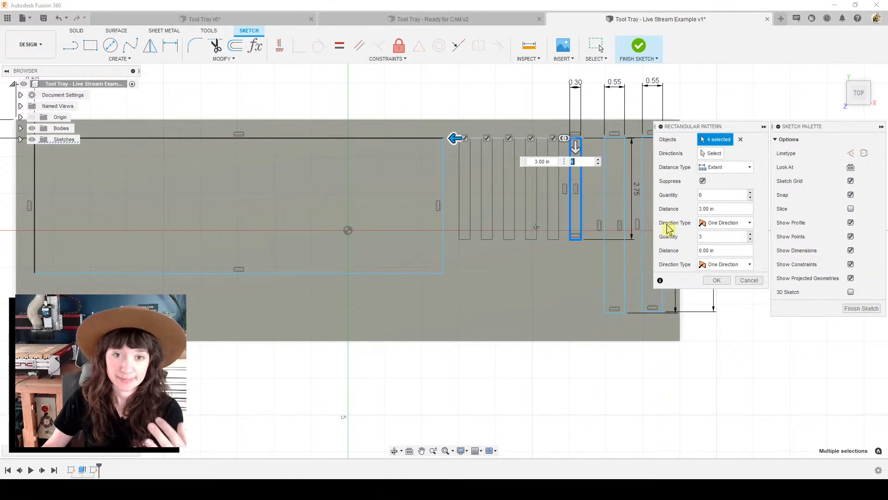
{"action": "left_click_drag", "start_coordinate": [718, 209], "coordinate": [690, 211]}
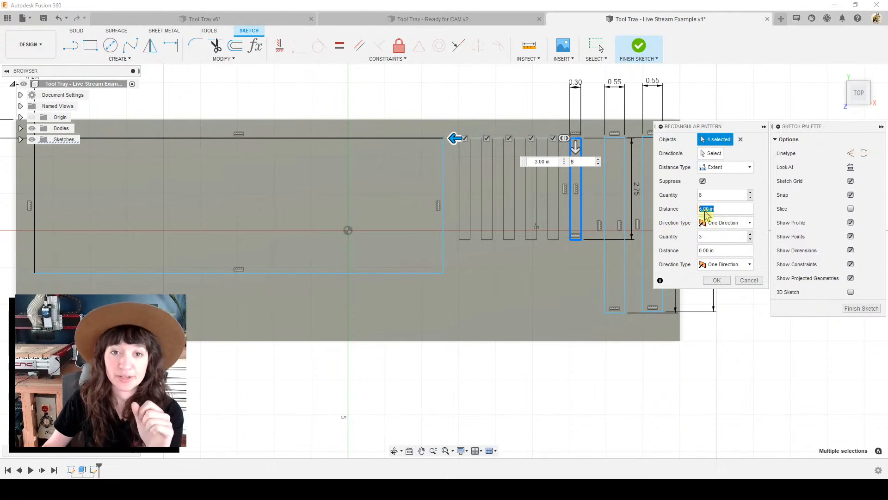
{"action": "left_click", "coordinate": [728, 210]}
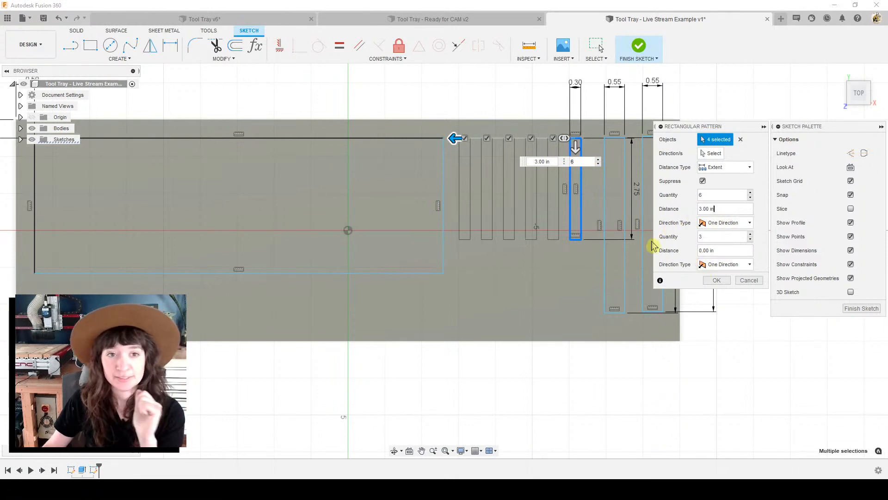
Step: Set the pattern's vertical direction to a distance of 6.3 in and a quantity of 1, and create the pattern
{"action": "left_click_drag", "start_coordinate": [575, 147], "coordinate": [575, 380]}
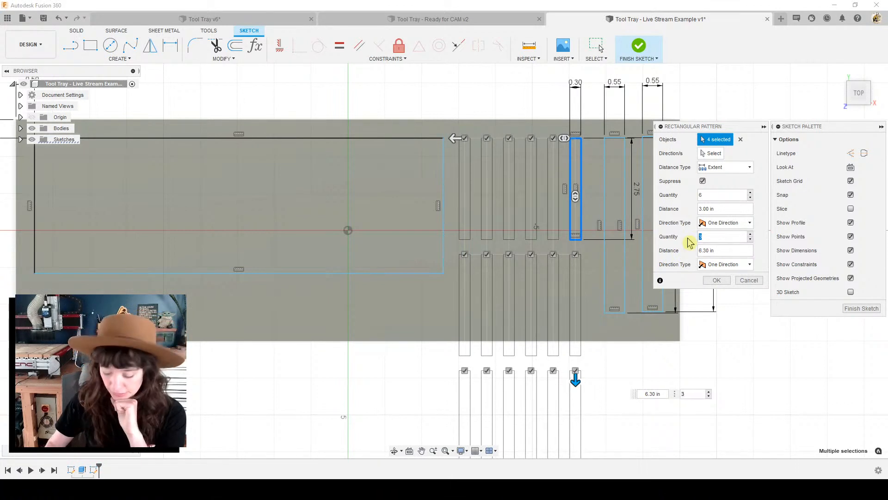
{"action": "key", "text": "Return"}
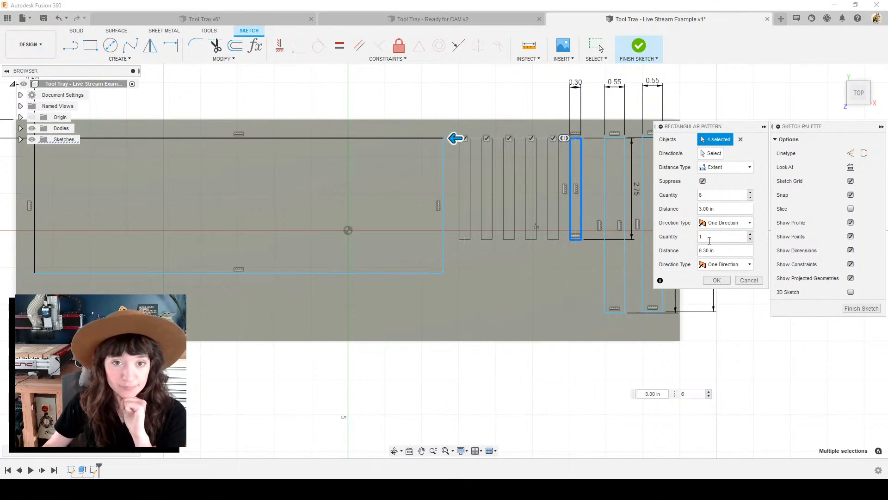
{"action": "left_click", "coordinate": [716, 280]}
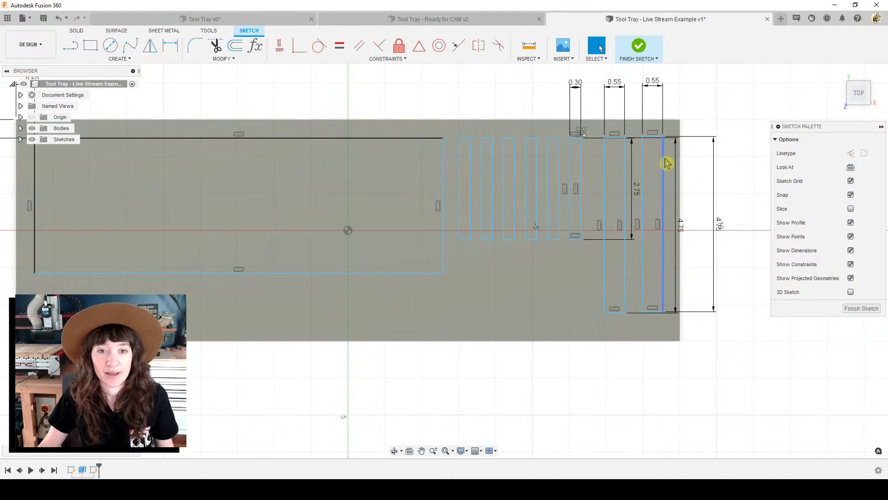
Step: Dimension the rightmost rectangle's upper edge 0.5 in from the tray's upper edge
{"action": "key", "text": "d"}
{"action": "left_click", "coordinate": [654, 137]}
{"action": "left_click", "coordinate": [669, 120]}
{"action": "left_click", "coordinate": [724, 131]}
{"action": "type", "text": ".5"}
{"action": "key", "text": "Return"}
Step: Dimension the upper edge of the second 0.55 in wide rectangle 0.5 in from the tray's upper edge
{"action": "left_click", "coordinate": [613, 138]}
{"action": "left_click", "coordinate": [618, 120]}
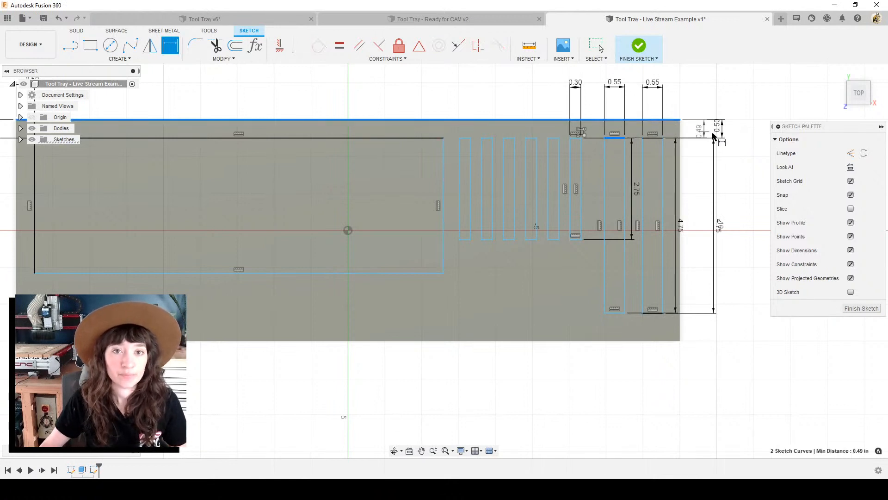
{"action": "left_click", "coordinate": [747, 137]}
{"action": "type", "text": ".5"}
{"action": "key", "text": "Return"}
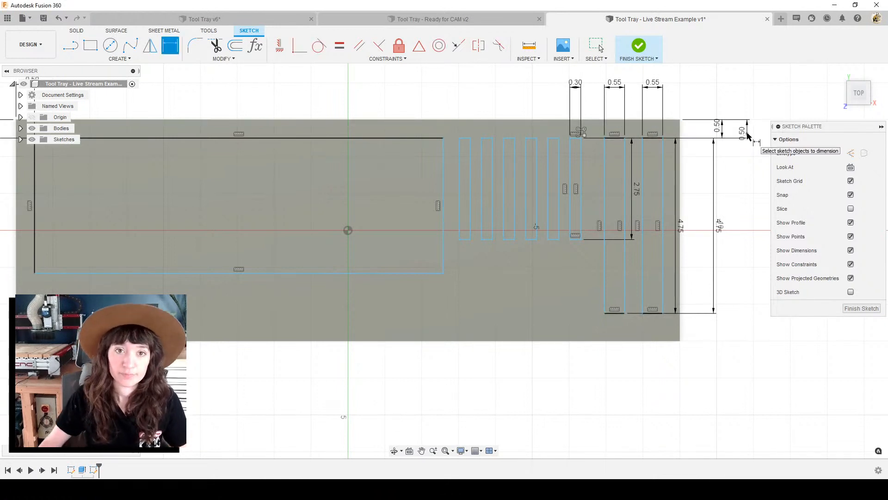
Step: Dimension the rightmost rectangle's right edge 0.5 in from the tray's right edge
{"action": "left_click", "coordinate": [663, 162]}
{"action": "left_click", "coordinate": [680, 167]}
{"action": "left_click", "coordinate": [678, 105]}
{"action": "type", "text": ".5"}
{"action": "key", "text": "Return"}
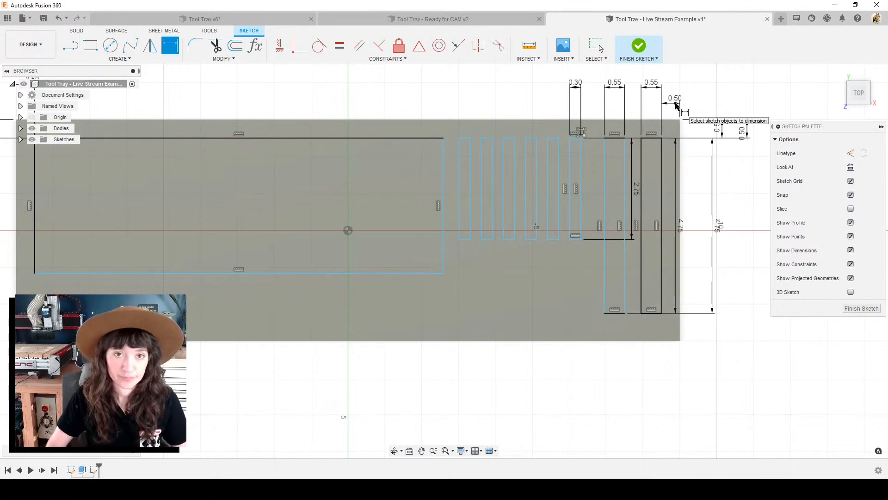
{"action": "left_click", "coordinate": [641, 160]}
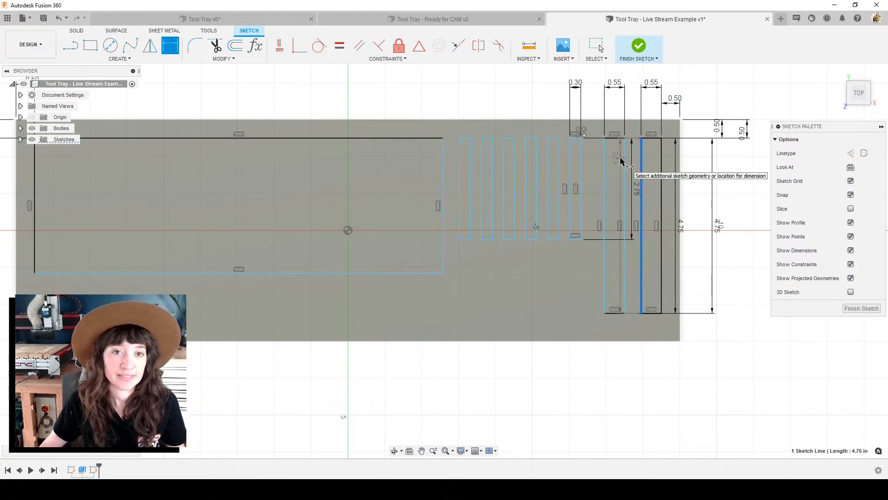
{"action": "left_click", "coordinate": [621, 162]}
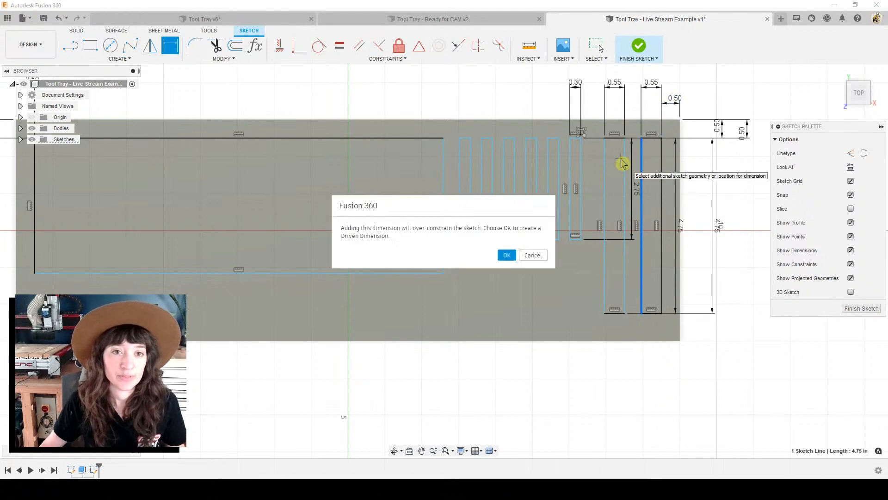
{"action": "left_click", "coordinate": [532, 255]}
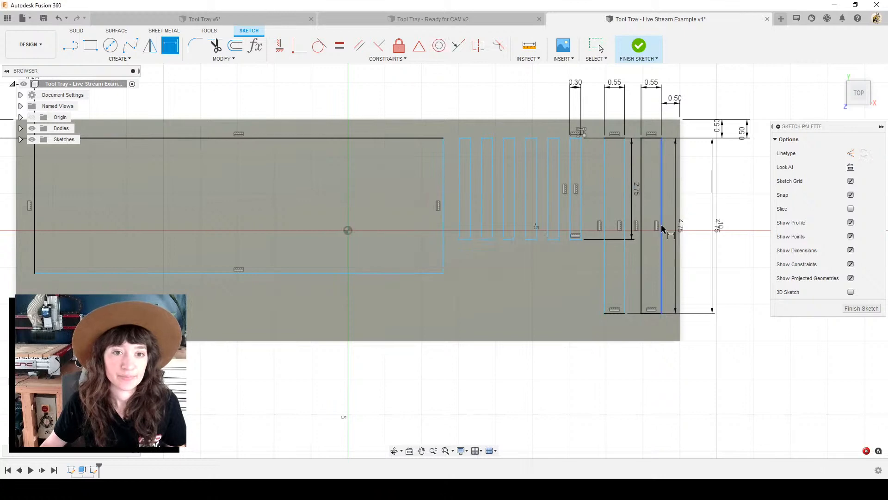
Step: Dimension the horizontal gap between the two 0.55 in wide rectangles as 0.5 in
{"action": "scroll", "coordinate": [662, 228], "scroll_direction": "down", "scroll_amount": 2}
{"action": "scroll", "coordinate": [661, 227], "scroll_direction": "up", "scroll_amount": 1}
{"action": "left_click", "coordinate": [646, 224]}
{"action": "left_click", "coordinate": [631, 215]}
{"action": "left_click", "coordinate": [640, 122]}
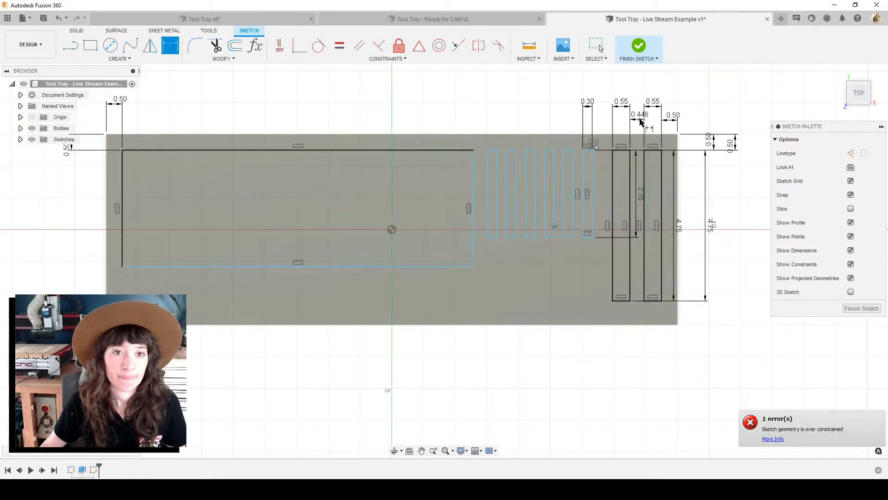
{"action": "double_click", "coordinate": [641, 119]}
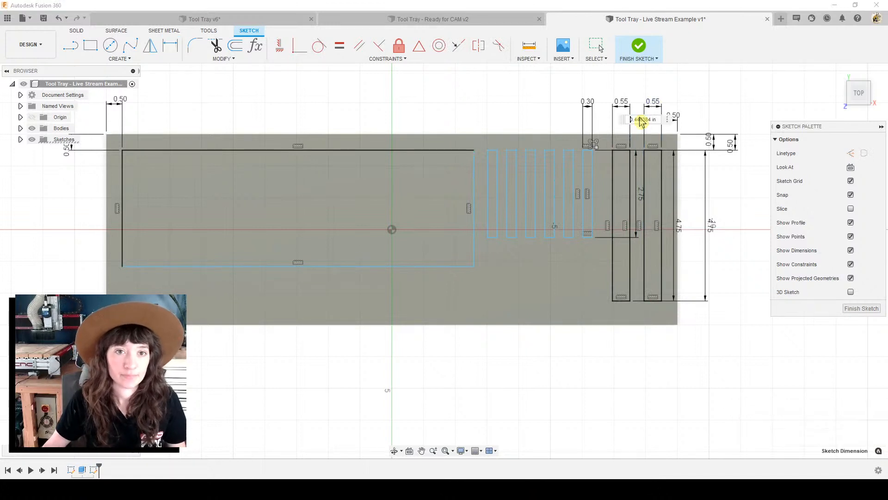
{"action": "type", "text": ".5"}
{"action": "key", "text": "Return"}
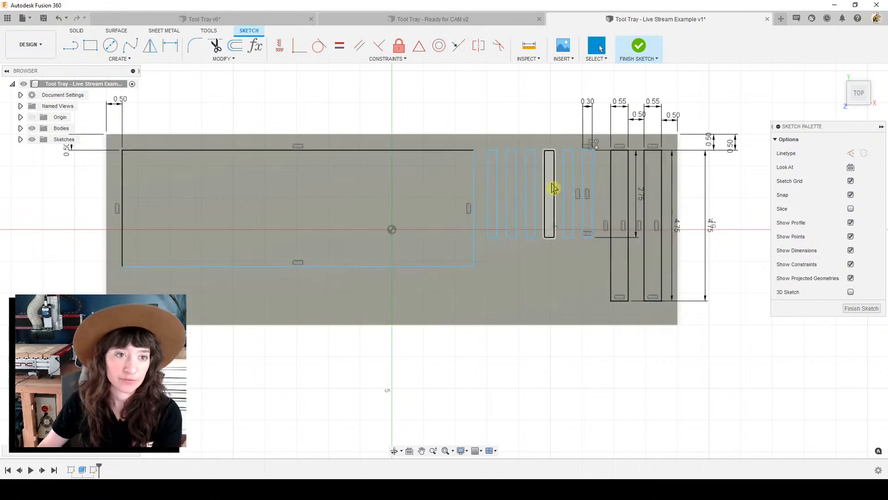
{"action": "scroll", "coordinate": [545, 190], "scroll_direction": "up", "scroll_amount": 2}
{"action": "scroll", "coordinate": [603, 202], "scroll_direction": "down", "scroll_amount": 2}
{"action": "left_click_drag", "start_coordinate": [601, 200], "coordinate": [602, 205]}
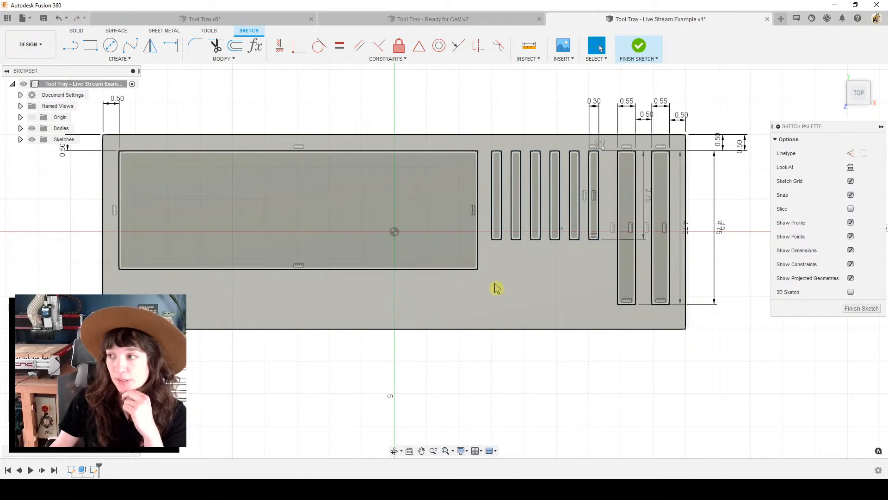
{"action": "scroll", "coordinate": [534, 356], "scroll_direction": "down", "scroll_amount": 2}
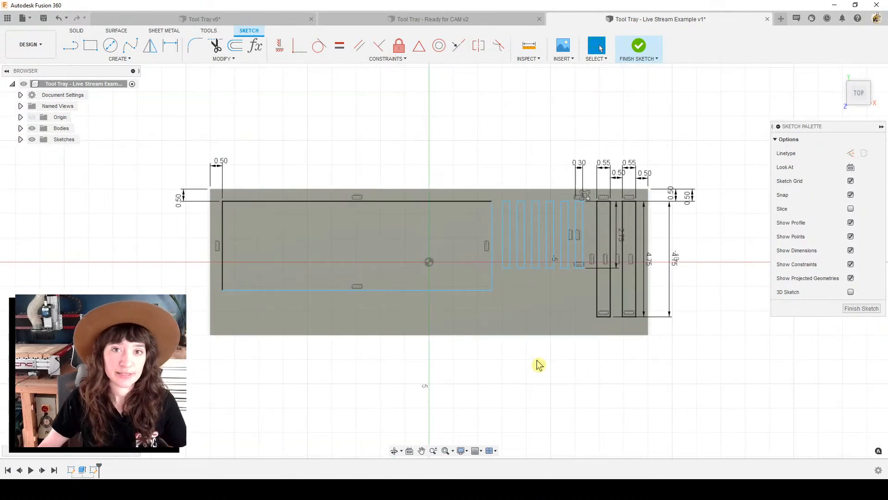
{"action": "scroll", "coordinate": [578, 354], "scroll_direction": "up", "scroll_amount": 2}
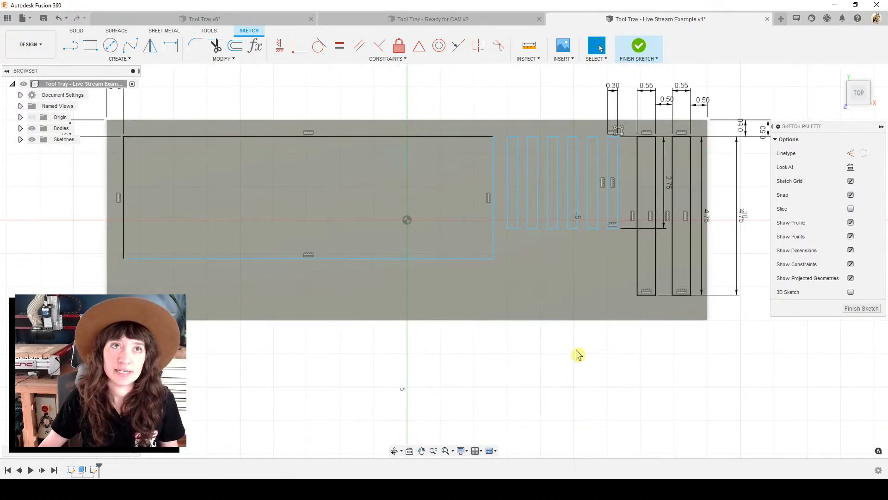
{"action": "scroll", "coordinate": [578, 354], "scroll_direction": "down", "scroll_amount": 1}
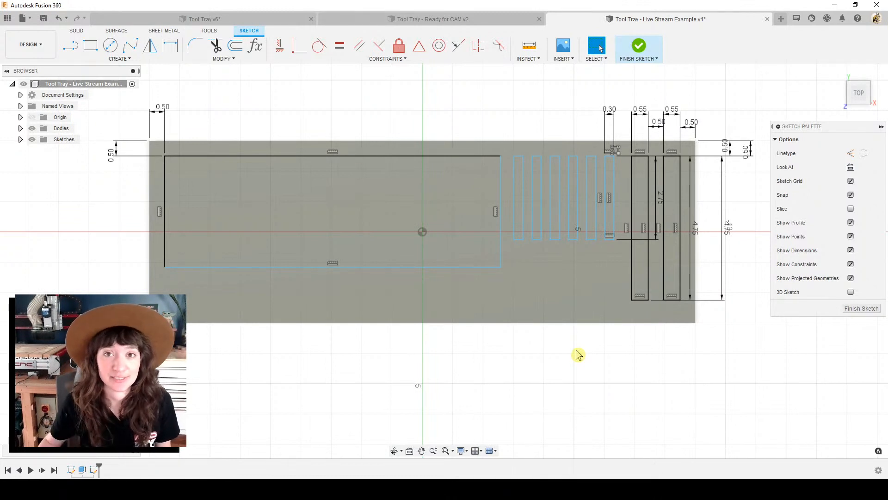
{"action": "middle_click_drag", "start_coordinate": [574, 351], "coordinate": [550, 345]}
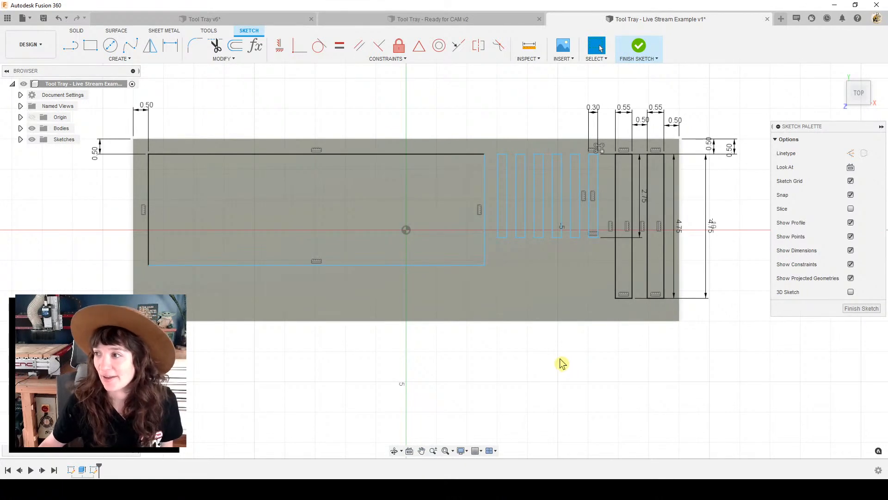
{"action": "middle_click_drag", "start_coordinate": [560, 360], "coordinate": [544, 368]}
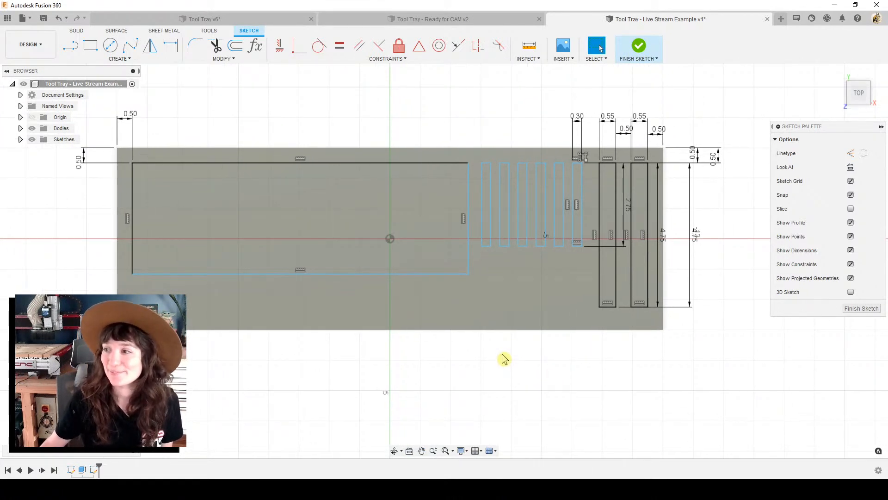
{"action": "middle_click_drag", "start_coordinate": [522, 347], "coordinate": [521, 362]}
{"action": "scroll", "coordinate": [520, 362], "scroll_direction": "up", "scroll_amount": 1}
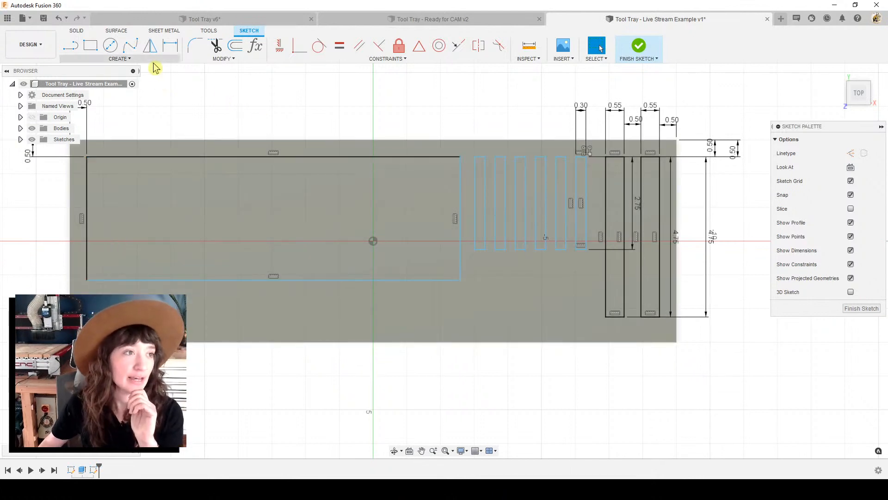
Step: Sketch a 1.375 in diameter circle below the large rectangle, near the tray's lower-left corner
{"action": "left_click", "coordinate": [113, 49]}
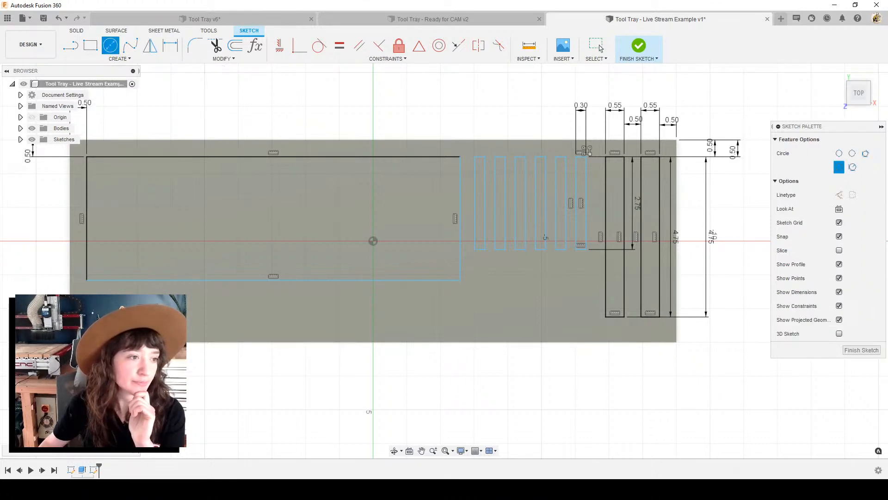
{"action": "left_click", "coordinate": [117, 310]}
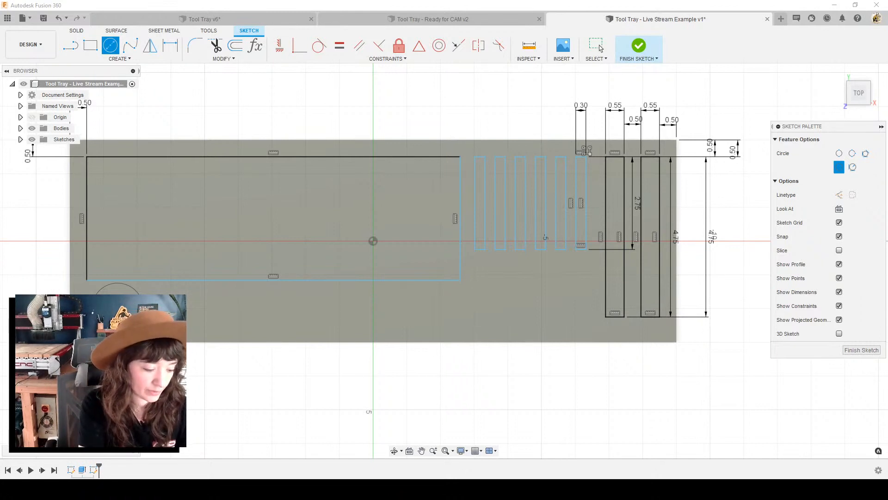
{"action": "key", "text": "Escape"}
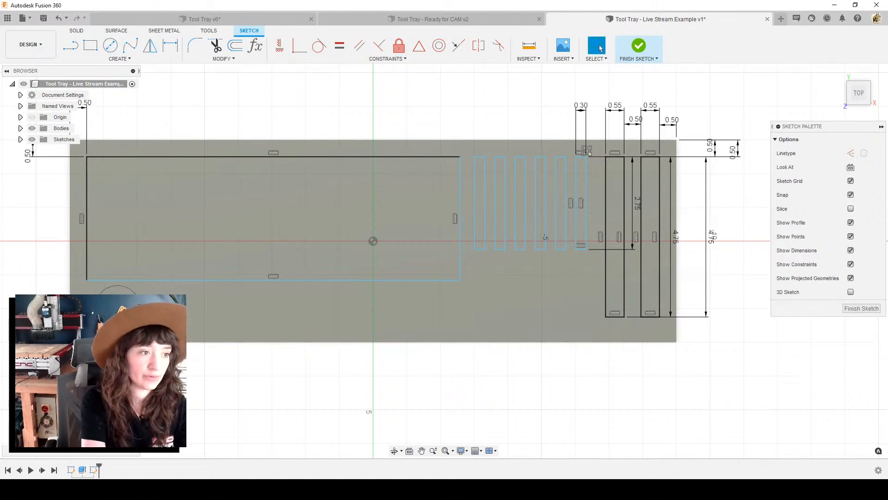
Step: Switch to the Tool Tray - Ready for CAM v2 document and open it in the Design workspace
{"action": "left_click", "coordinate": [227, 21]}
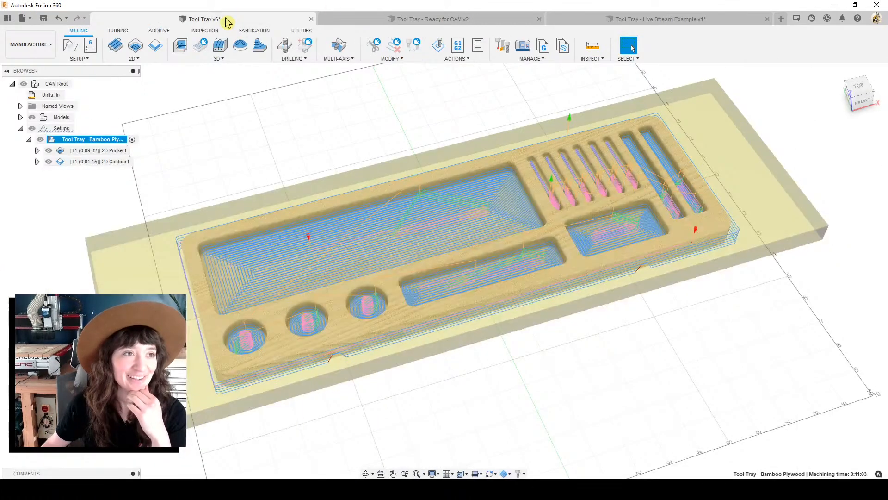
{"action": "left_click", "coordinate": [364, 24]}
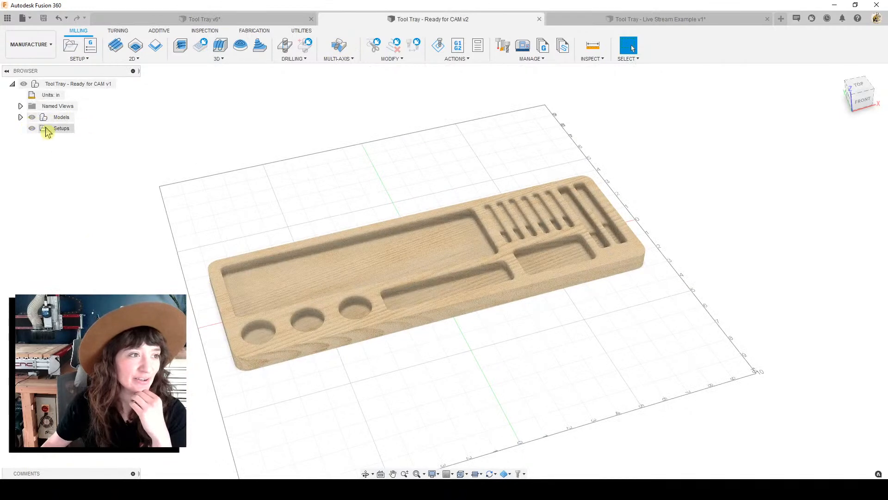
{"action": "left_click", "coordinate": [21, 117]}
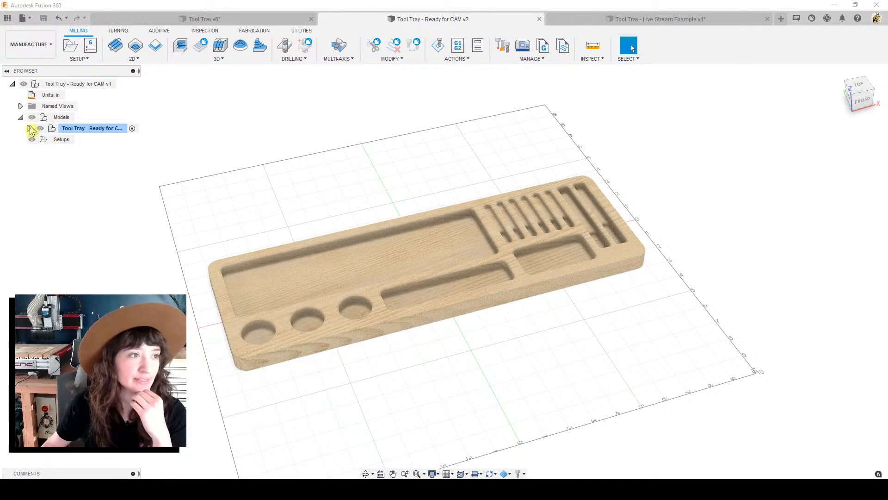
{"action": "left_click", "coordinate": [28, 44]}
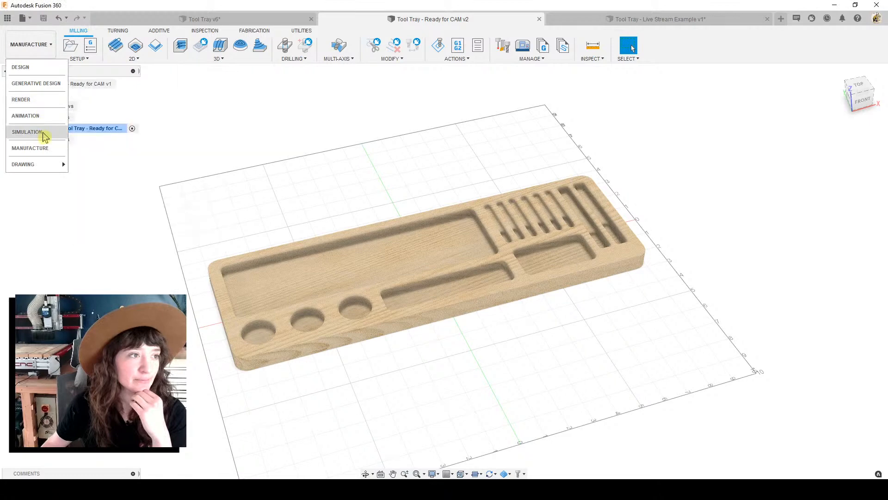
{"action": "left_click", "coordinate": [37, 68]}
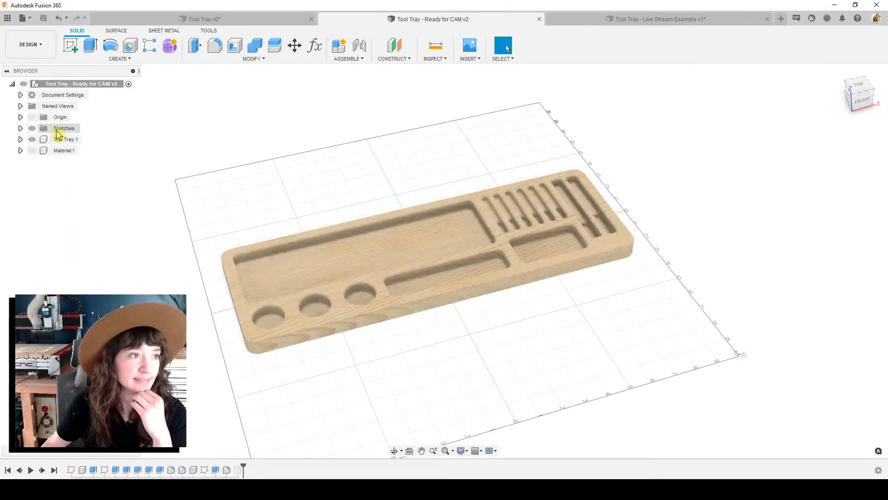
Step: Open the top-level Sketch1 of the reference design to check its geometry, and exit the sketch
{"action": "left_click", "coordinate": [21, 129]}
{"action": "double_click", "coordinate": [56, 140]}
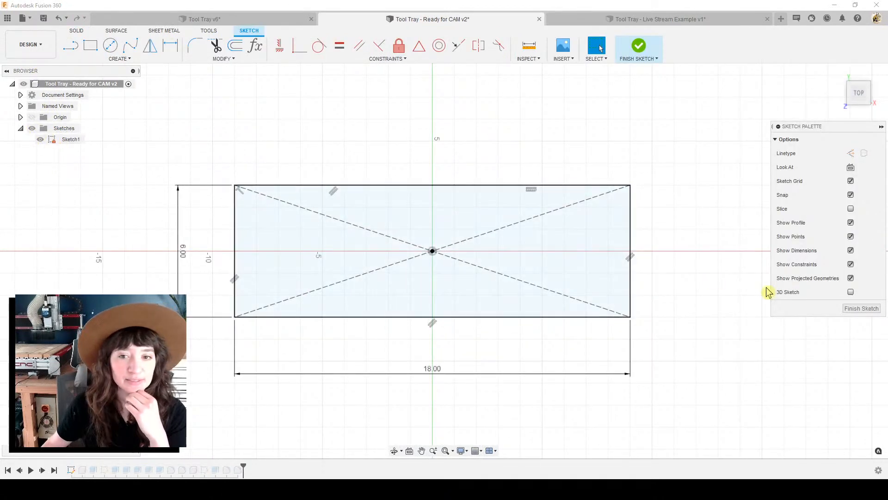
{"action": "left_click", "coordinate": [861, 308]}
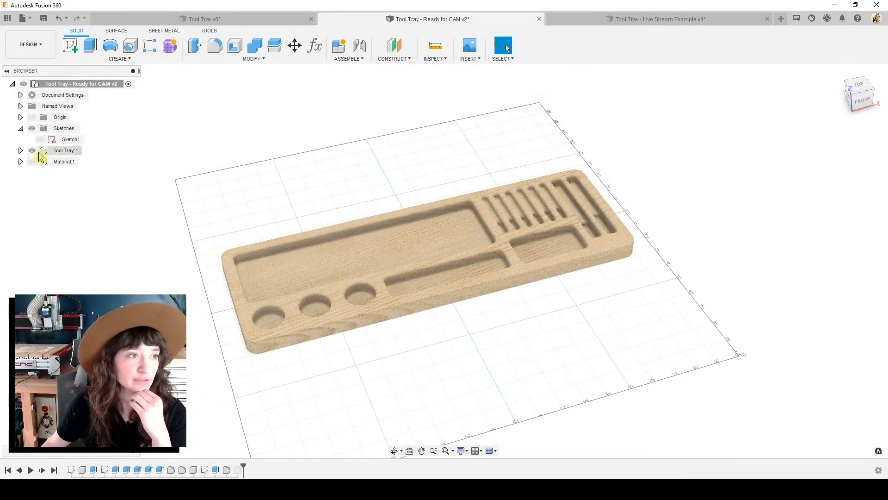
Step: Open Sketch1 inside the Tool Tray component and examine the dimensions and positions of the three circles
{"action": "left_click", "coordinate": [21, 150]}
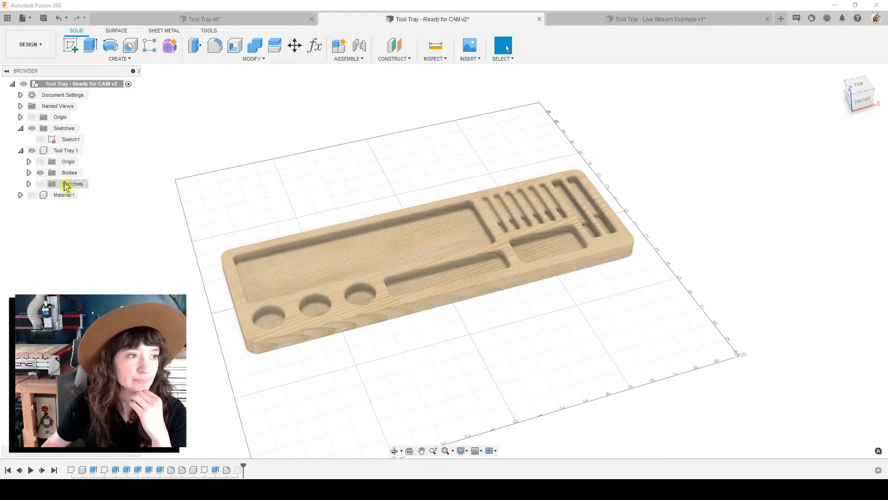
{"action": "left_click", "coordinate": [29, 183]}
{"action": "double_click", "coordinate": [78, 195]}
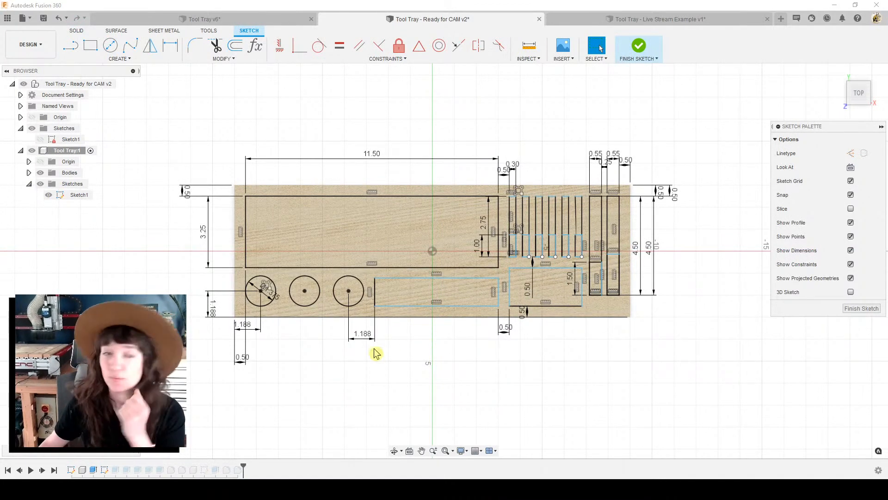
{"action": "scroll", "coordinate": [370, 352], "scroll_direction": "up", "scroll_amount": 2}
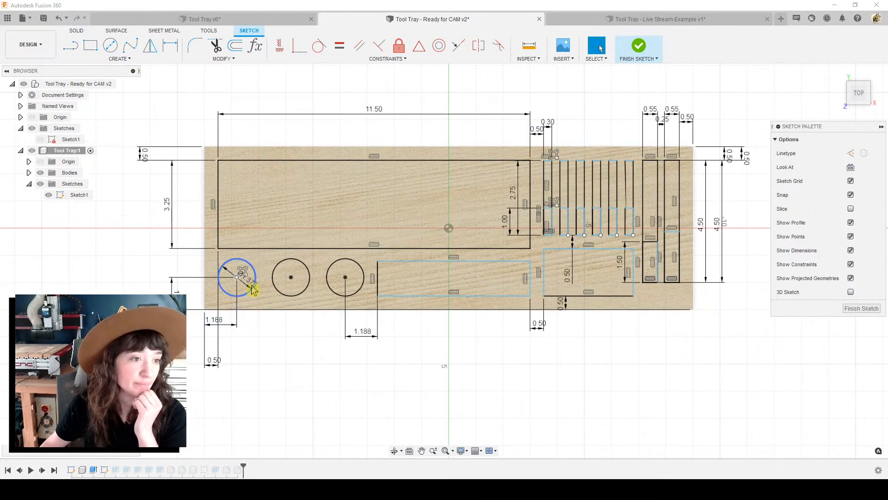
{"action": "scroll", "coordinate": [248, 284], "scroll_direction": "up", "scroll_amount": 2}
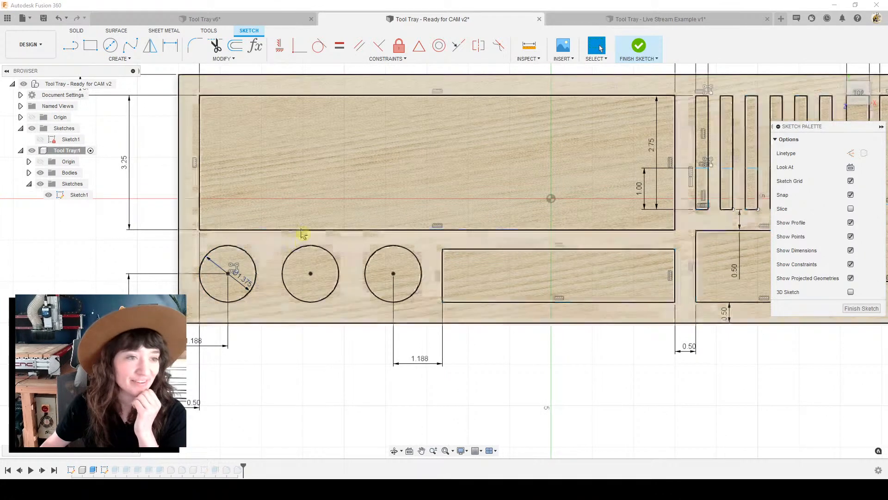
{"action": "scroll", "coordinate": [323, 237], "scroll_direction": "down", "scroll_amount": 2}
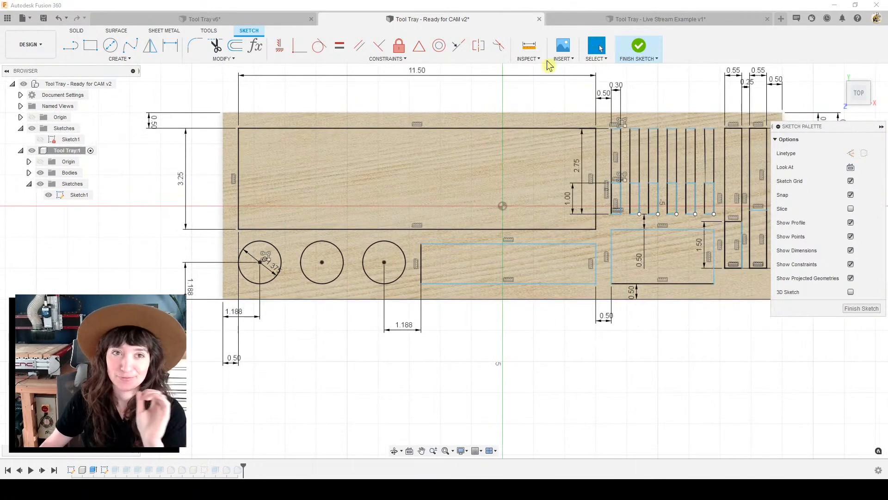
Step: Switch to the Tool Tray - Live Stream Example v1 document to work on the circle near the tray's lower-left corner
{"action": "left_click", "coordinate": [575, 21]}
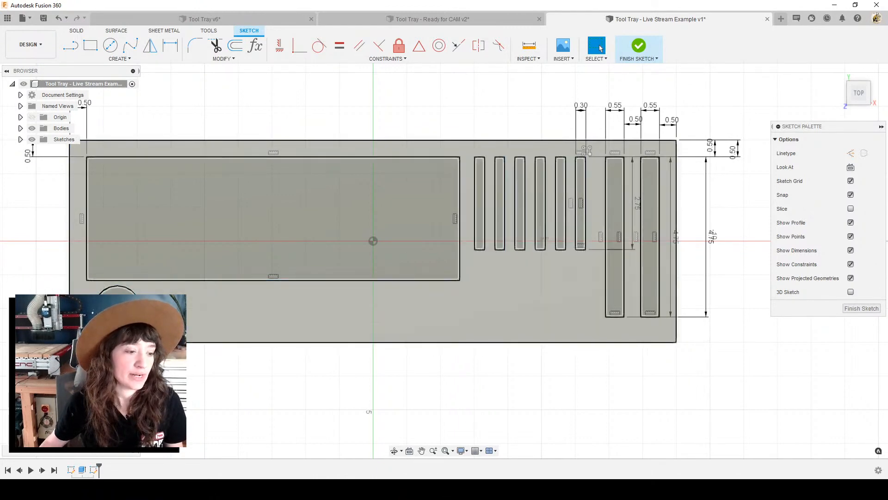
{"action": "scroll", "coordinate": [327, 258], "scroll_direction": "up", "scroll_amount": 5}
{"action": "scroll", "coordinate": [380, 248], "scroll_direction": "up", "scroll_amount": 4}
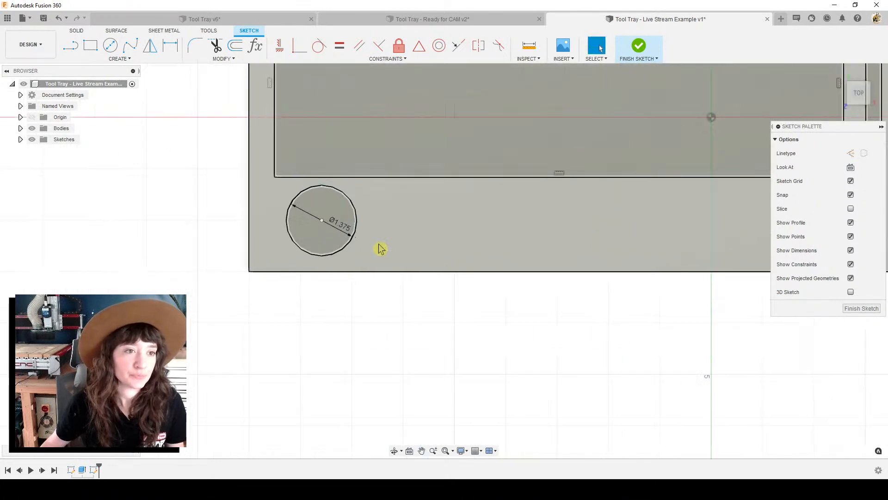
{"action": "scroll", "coordinate": [441, 247], "scroll_direction": "up", "scroll_amount": 2}
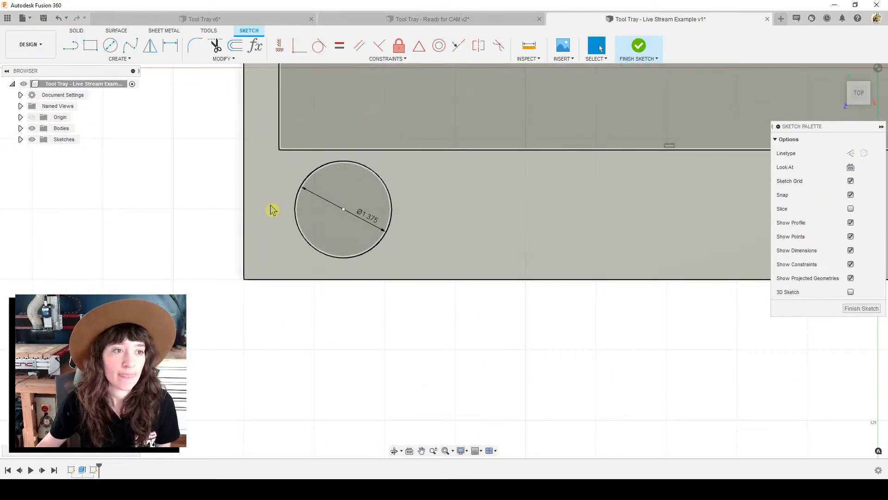
Step: Dimension the circle's center horizontally from the tray's left edge, using the expression (1.375/2)+.5 in
{"action": "key", "text": "d"}
{"action": "left_click", "coordinate": [243, 205]}
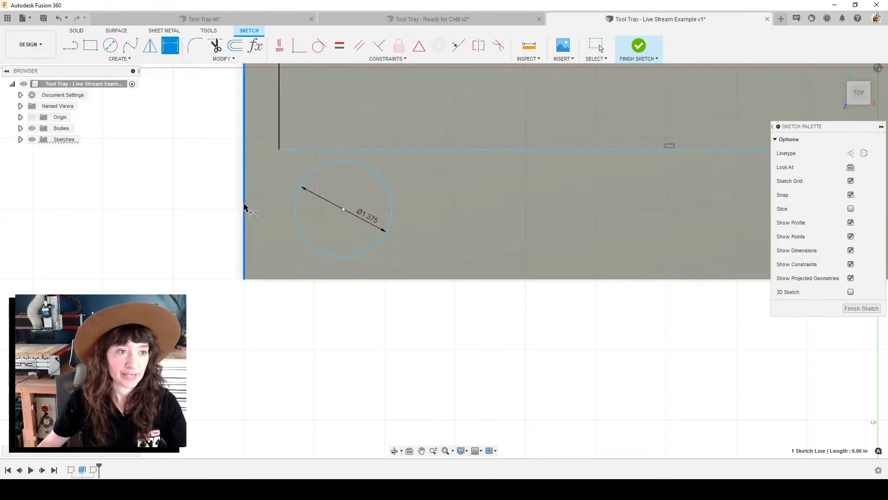
{"action": "left_click", "coordinate": [295, 216]}
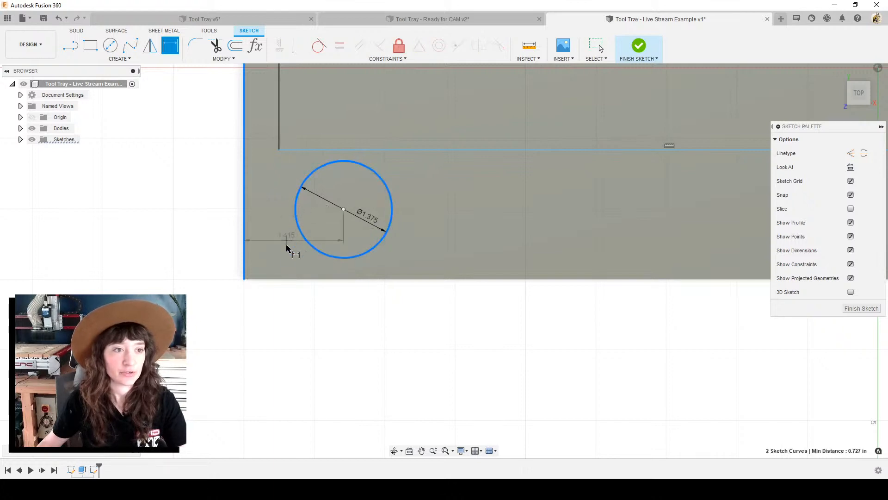
{"action": "left_click", "coordinate": [322, 329]}
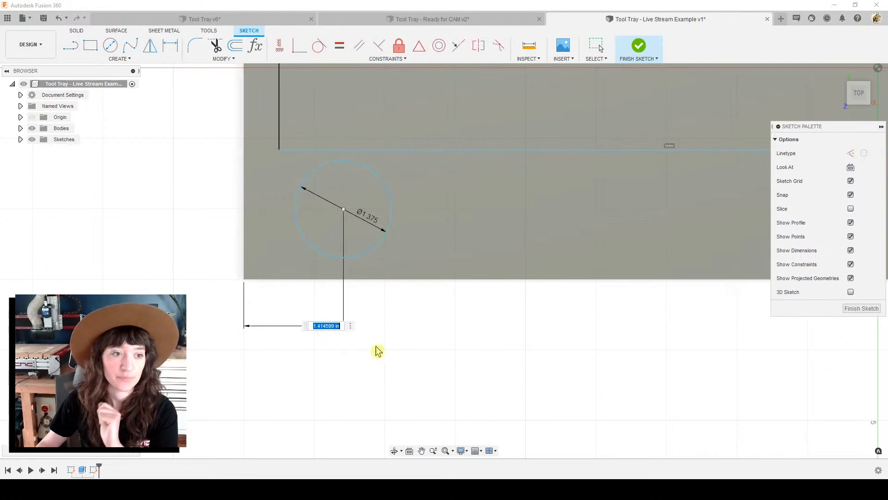
{"action": "middle_click_drag", "start_coordinate": [397, 311], "coordinate": [442, 282]}
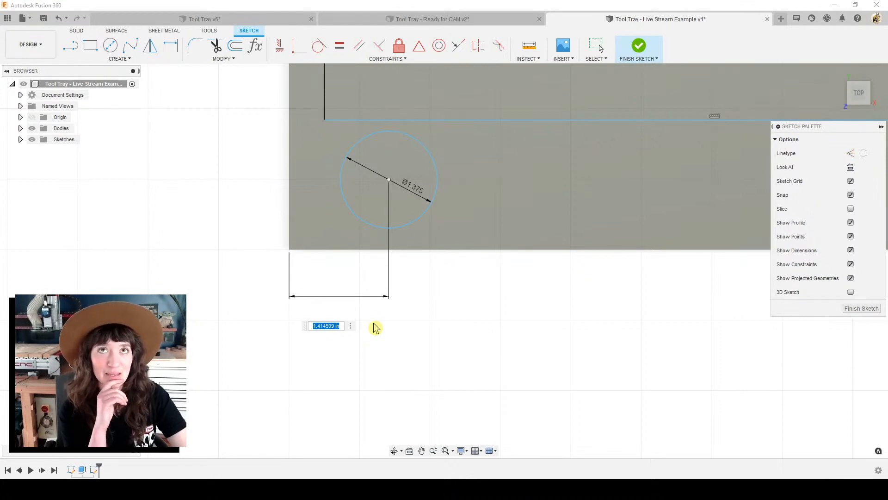
{"action": "type", "text": "(1.375/2"}
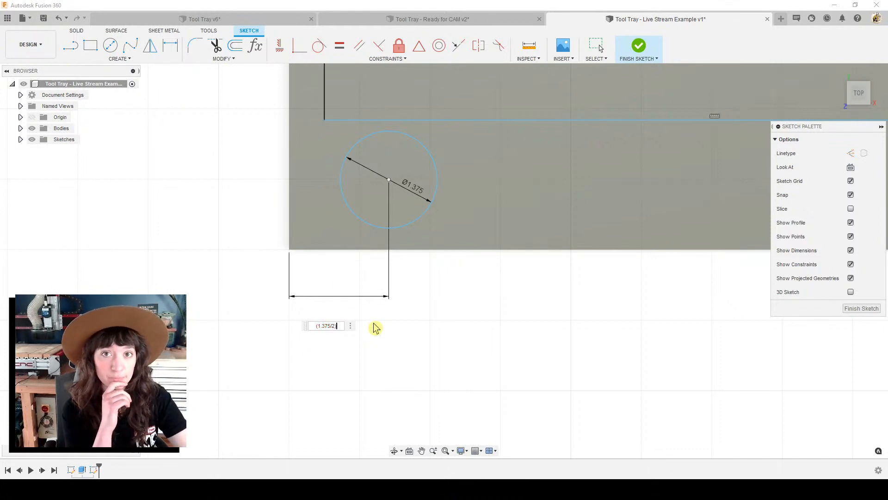
{"action": "type", "text": "-"}
{"action": "type", "text": ".5"}
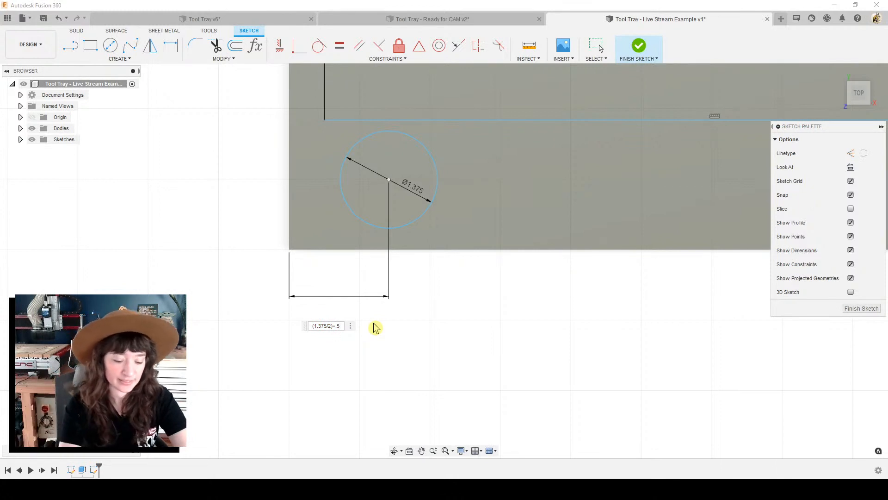
{"action": "left_click_drag", "start_coordinate": [343, 326], "coordinate": [304, 331]}
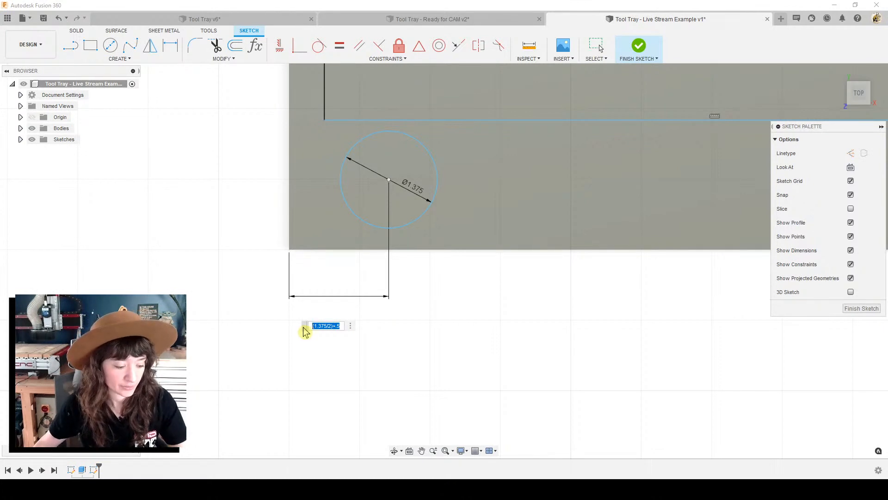
{"action": "left_click", "coordinate": [341, 326]}
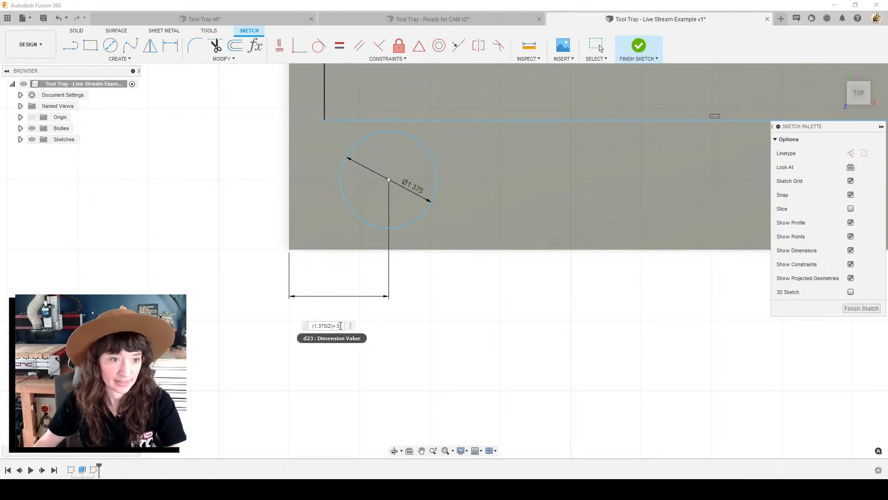
{"action": "key", "text": "Return"}
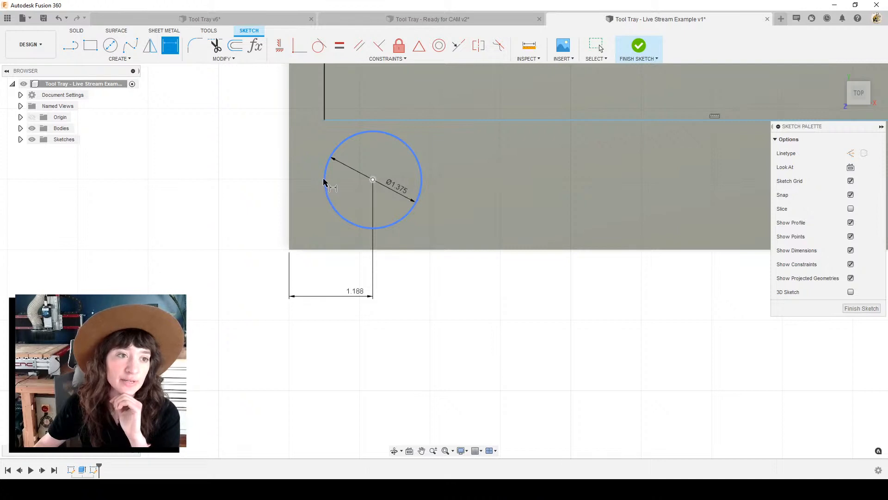
Step: Dimension the circle's center vertically from the tray's bottom edge, using the expression (1.375/2)+.5 in
{"action": "scroll", "coordinate": [327, 132], "scroll_direction": "down", "scroll_amount": 3}
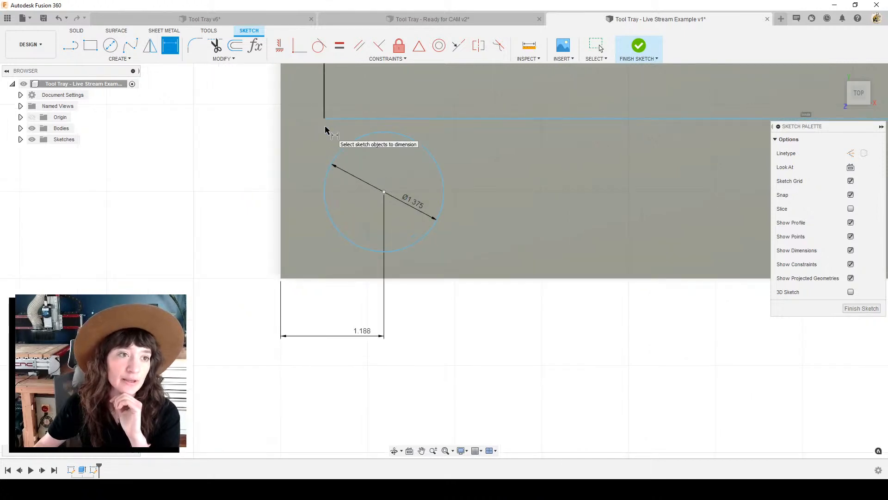
{"action": "middle_click_drag", "start_coordinate": [327, 133], "coordinate": [327, 212]}
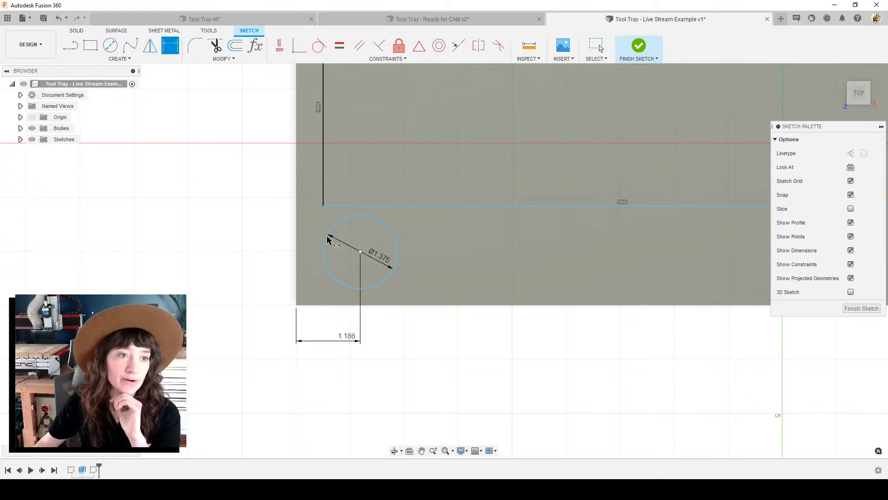
{"action": "scroll", "coordinate": [402, 231], "scroll_direction": "up", "scroll_amount": 2}
{"action": "scroll", "coordinate": [403, 232], "scroll_direction": "down", "scroll_amount": 3}
{"action": "middle_click_drag", "start_coordinate": [415, 253], "coordinate": [446, 286]}
{"action": "key", "text": "d"}
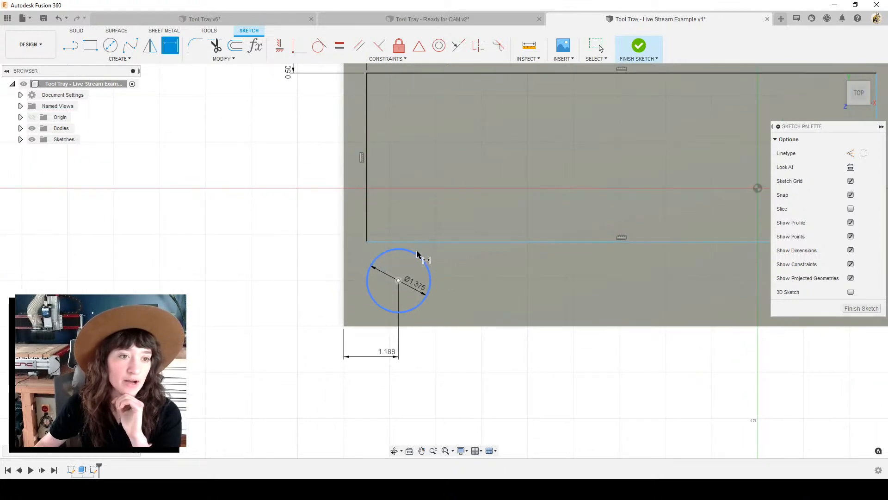
{"action": "left_click", "coordinate": [389, 326]}
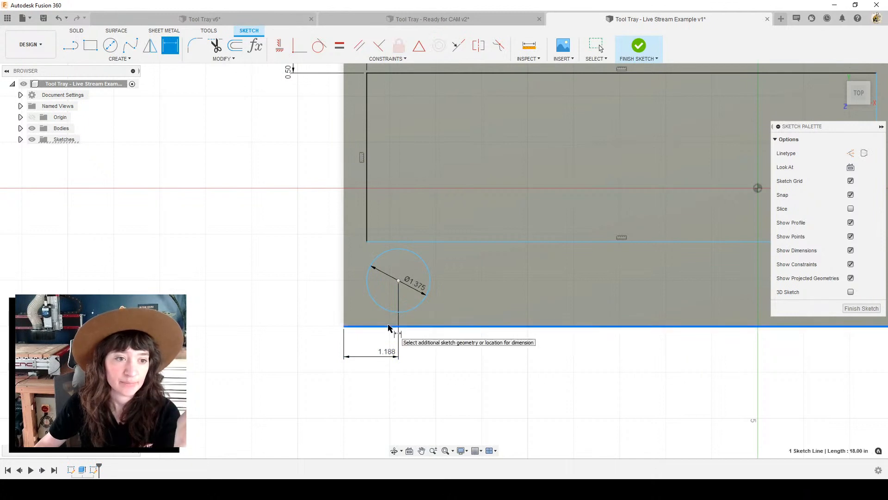
{"action": "left_click", "coordinate": [399, 281]}
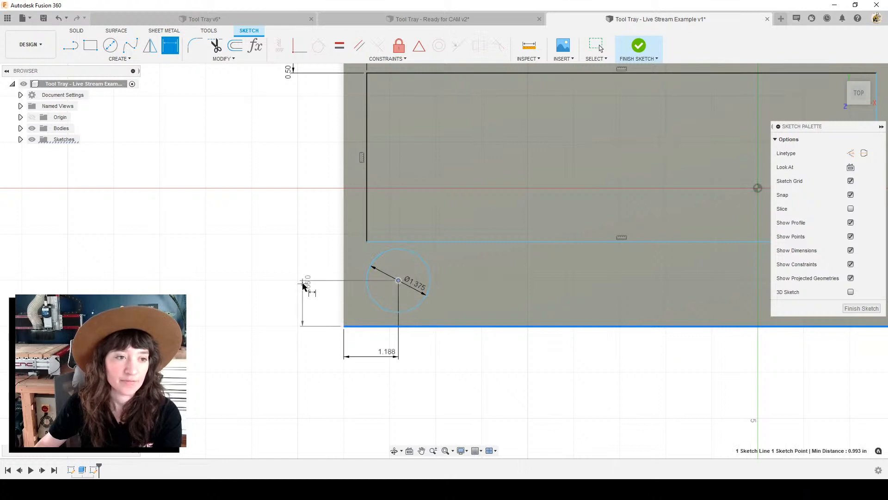
{"action": "left_click", "coordinate": [303, 284]}
{"action": "type", "text": "(1.375/2)+.5"}
{"action": "key", "text": "Return"}
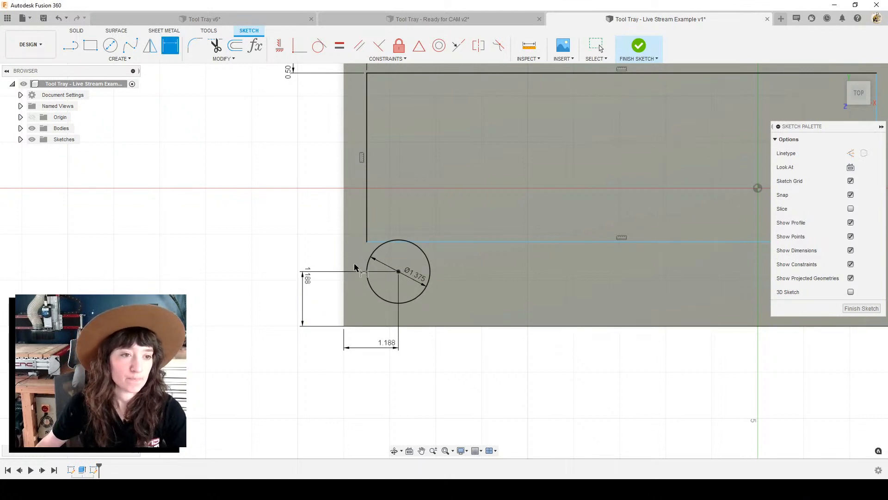
Step: Dimension the large rectangle's height at 3 in, and revise that height to 3.125 in
{"action": "scroll", "coordinate": [417, 315], "scroll_direction": "down", "scroll_amount": 2}
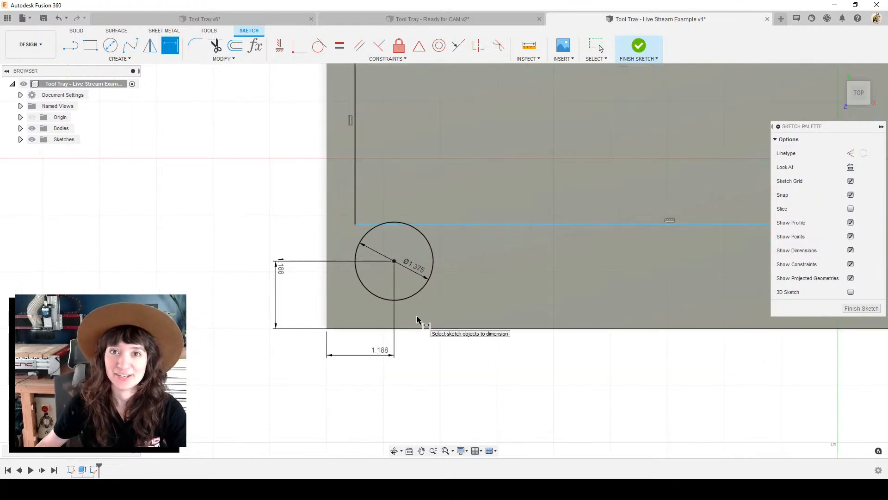
{"action": "middle_click_drag", "start_coordinate": [411, 282], "coordinate": [422, 340]}
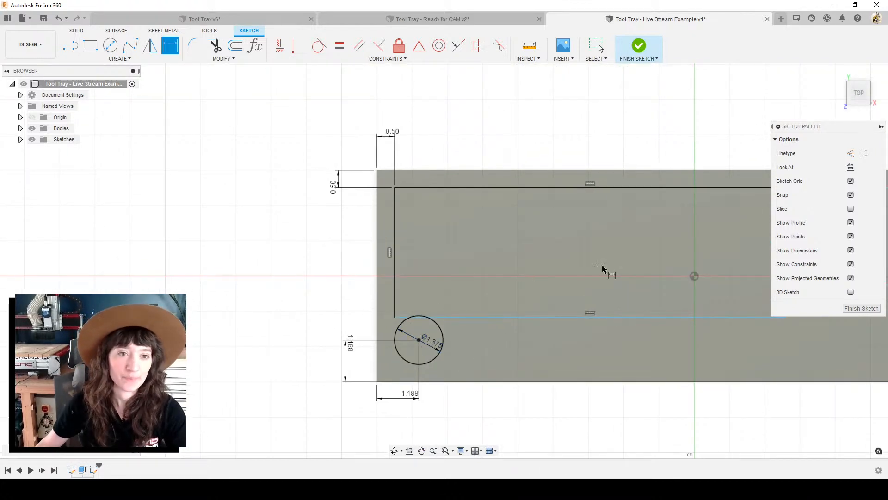
{"action": "scroll", "coordinate": [542, 273], "scroll_direction": "up", "scroll_amount": 1}
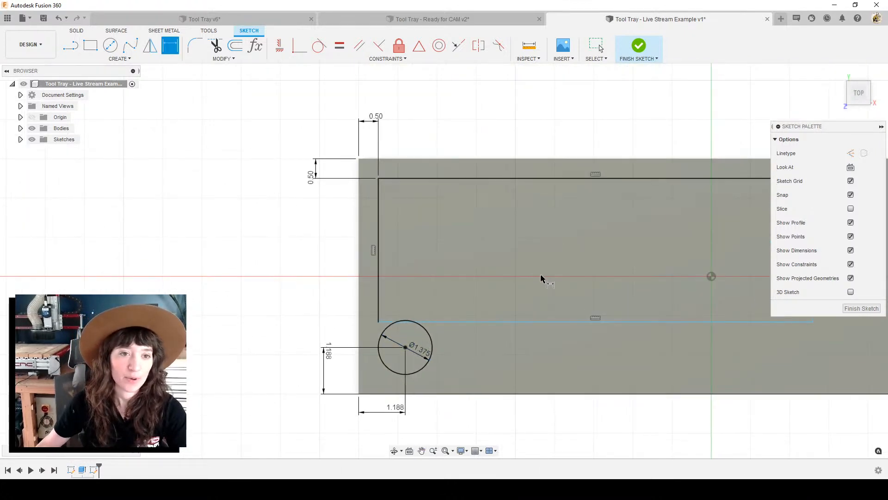
{"action": "left_click", "coordinate": [379, 249]}
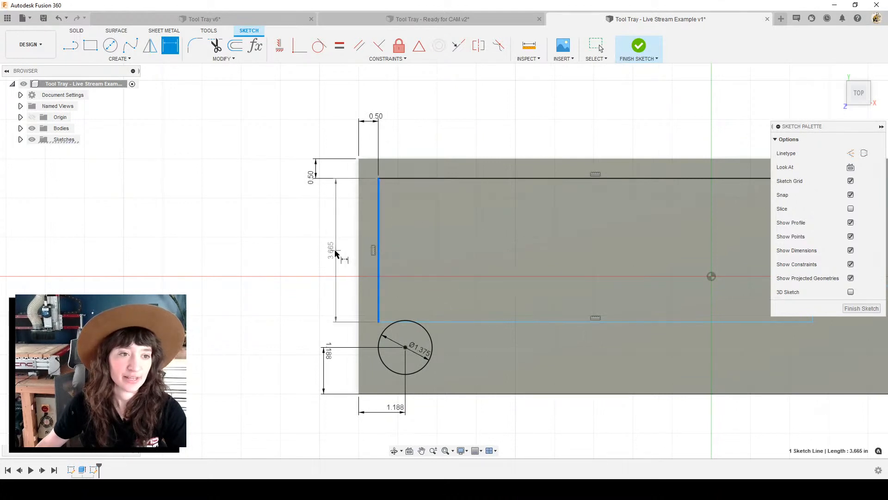
{"action": "left_click", "coordinate": [322, 250]}
{"action": "type", "text": "3"}
{"action": "key", "text": "Return"}
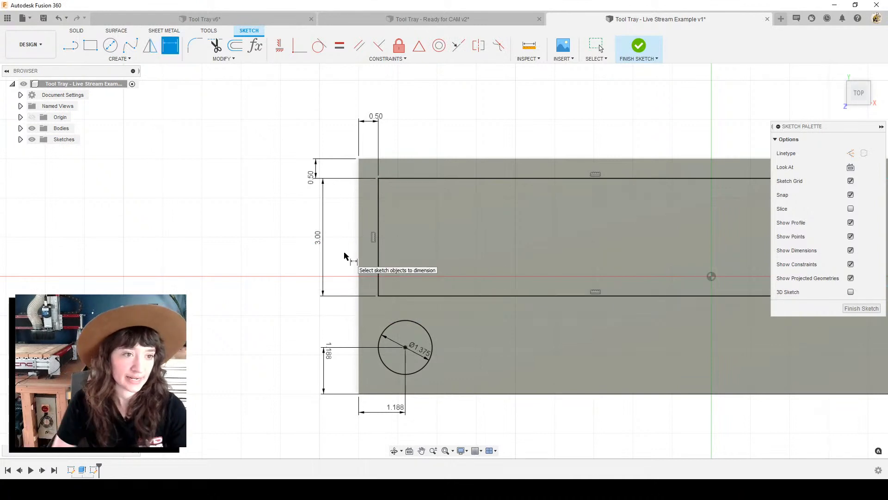
{"action": "double_click", "coordinate": [321, 242]}
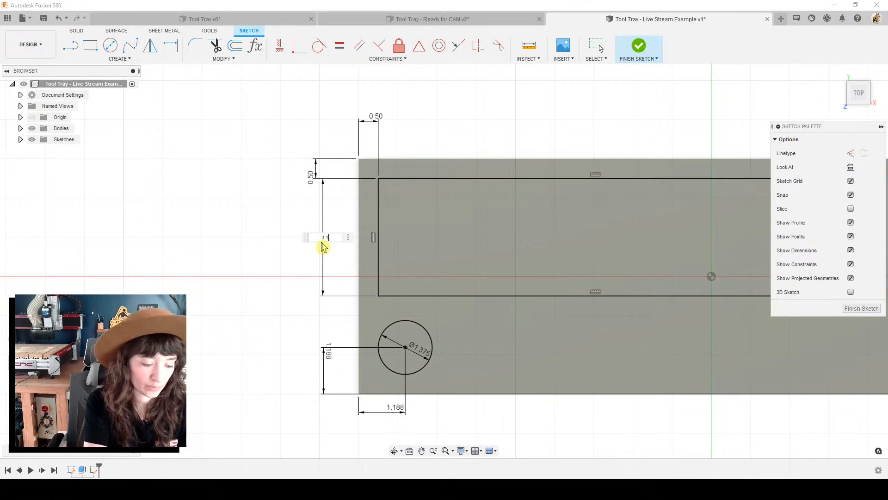
{"action": "key", "text": "Return"}
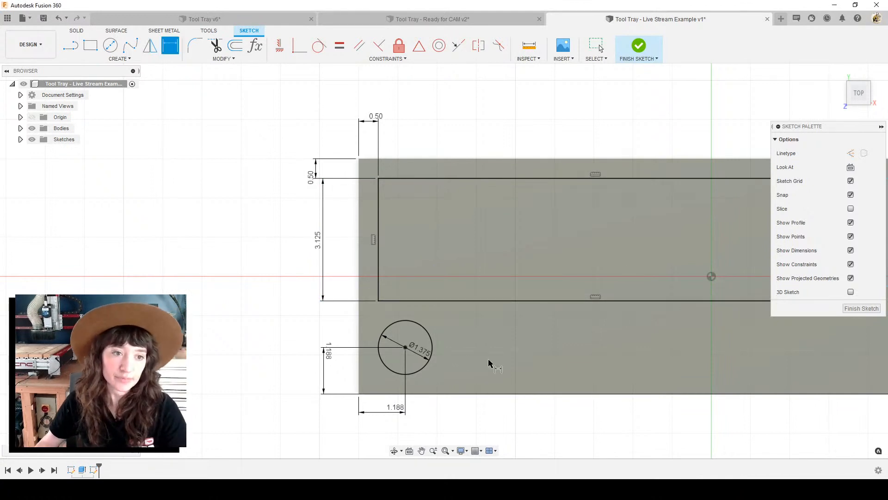
Step: Create a one-direction rectangular pattern of 3 circles along the tray's lower edge, with a -3.50 in extent
{"action": "scroll", "coordinate": [537, 338], "scroll_direction": "up", "scroll_amount": 1}
{"action": "scroll", "coordinate": [537, 338], "scroll_direction": "down", "scroll_amount": 2}
{"action": "key", "text": "Escape"}
{"action": "left_click_drag", "start_coordinate": [535, 335], "coordinate": [369, 332]}
{"action": "scroll", "coordinate": [521, 343], "scroll_direction": "down", "scroll_amount": 2}
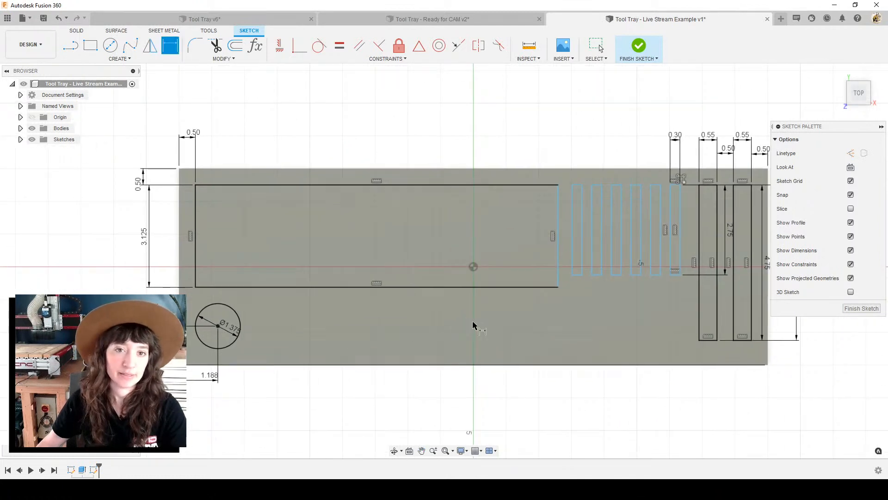
{"action": "key", "text": "d"}
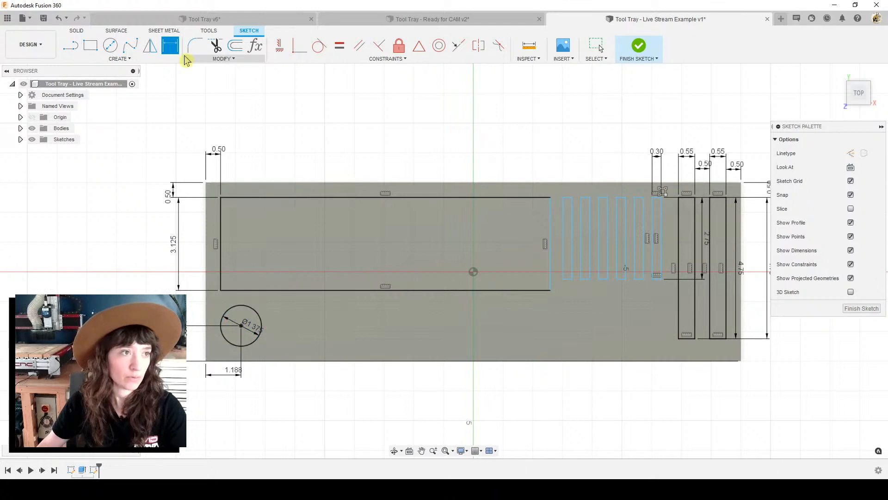
{"action": "left_click", "coordinate": [152, 62]}
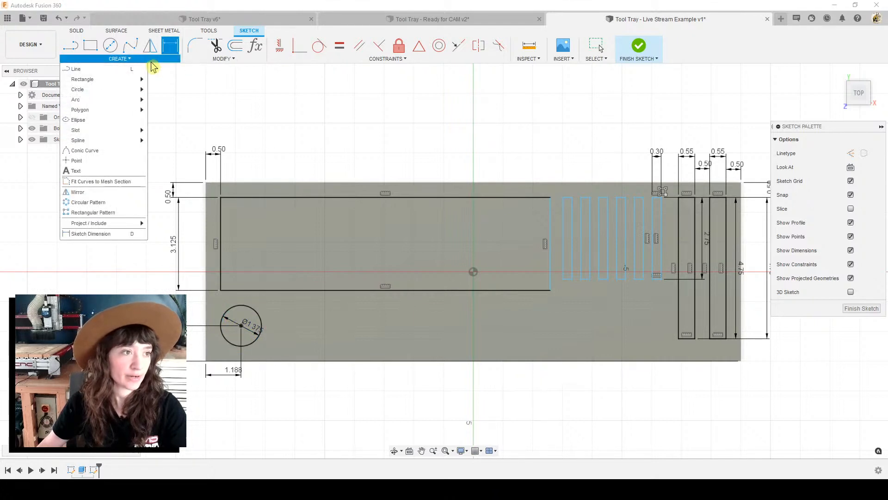
{"action": "left_click", "coordinate": [121, 212]}
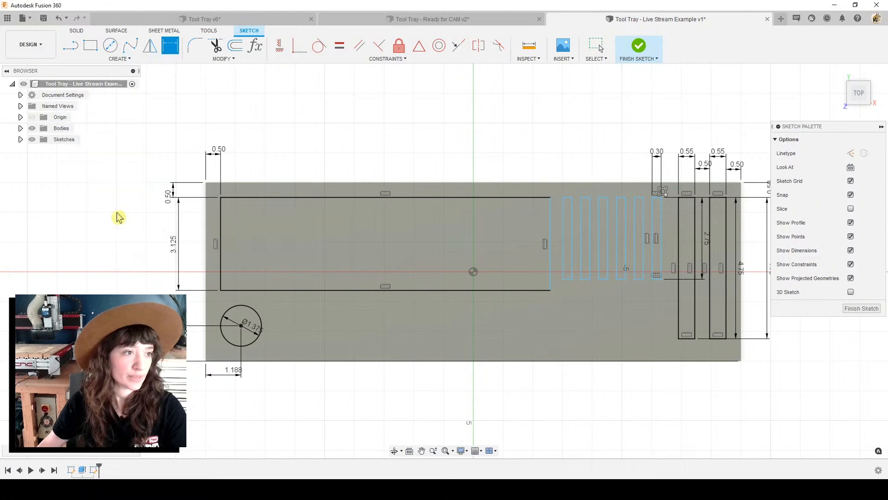
{"action": "left_click", "coordinate": [235, 307]}
{"action": "left_click_drag", "start_coordinate": [233, 326], "coordinate": [339, 341]}
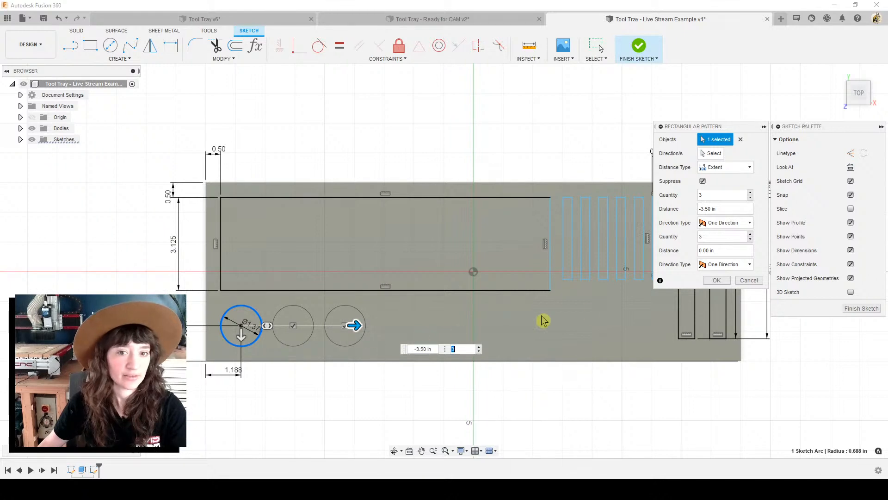
{"action": "left_click", "coordinate": [716, 281]}
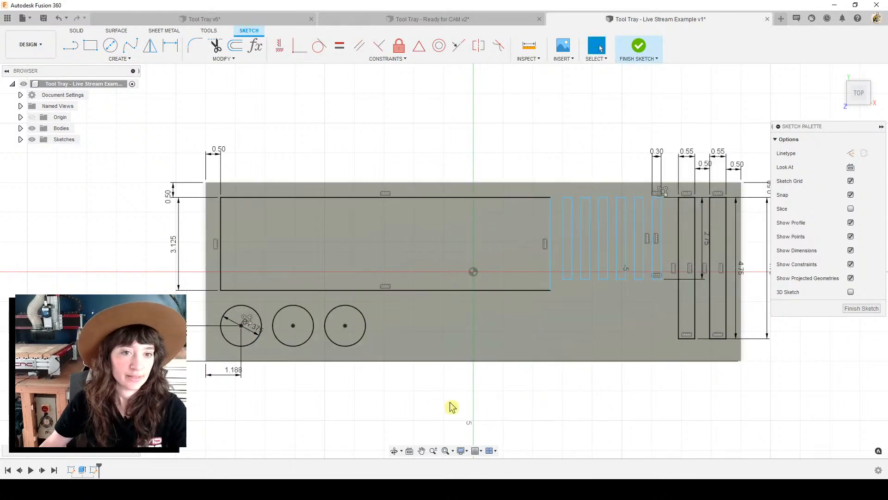
{"action": "mouse_move", "coordinate": [445, 406]}
{"action": "middle_mouse_down", "text": "shift"}
{"action": "mouse_move", "coordinate": [432, 389]}
{"action": "mouse_move", "coordinate": [438, 376]}
{"action": "middle_mouse_up", "text": "shift"}
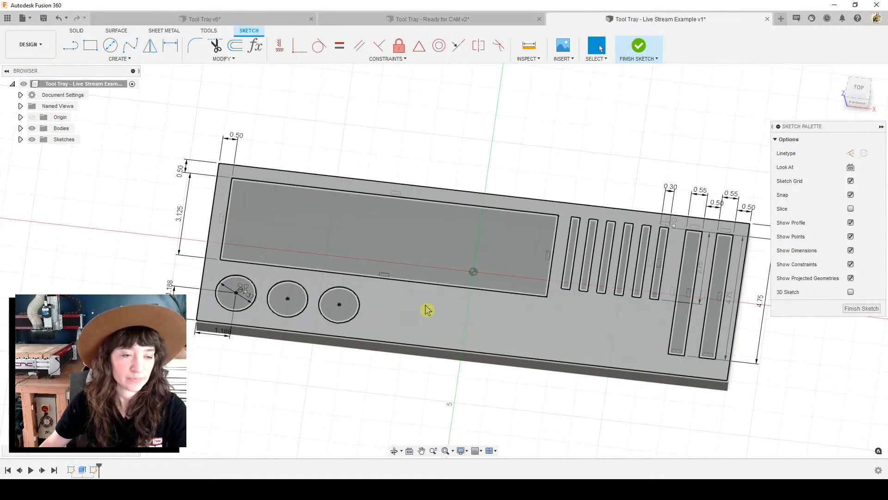
{"action": "middle_click_drag", "start_coordinate": [570, 402], "coordinate": [565, 383], "text": "shift"}
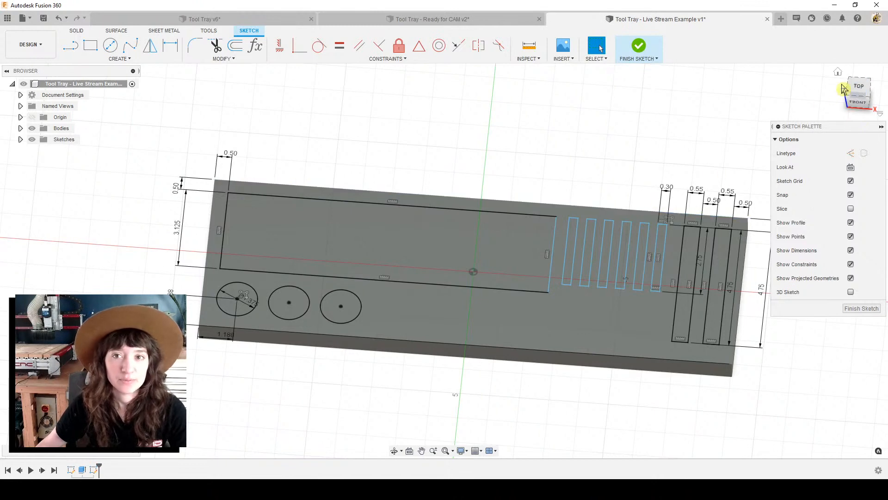
{"action": "left_click", "coordinate": [856, 87]}
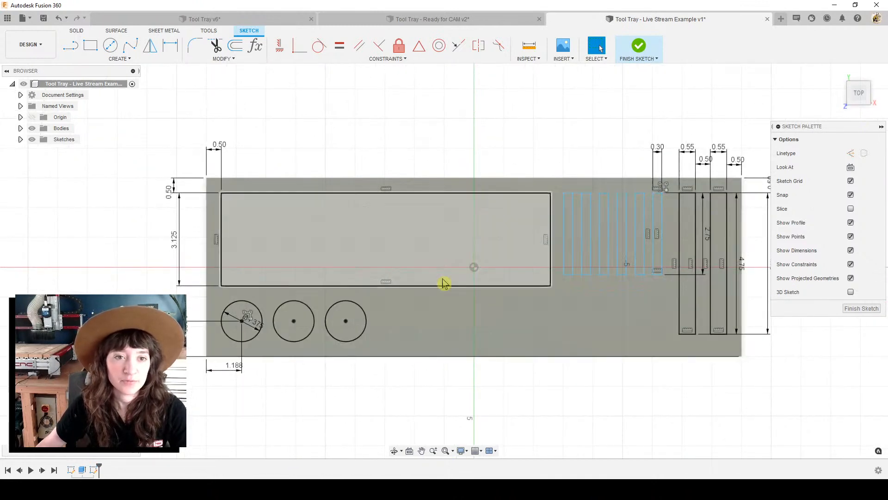
{"action": "scroll", "coordinate": [468, 327], "scroll_direction": "up", "scroll_amount": 4}
{"action": "middle_click_drag", "start_coordinate": [491, 371], "coordinate": [432, 335]}
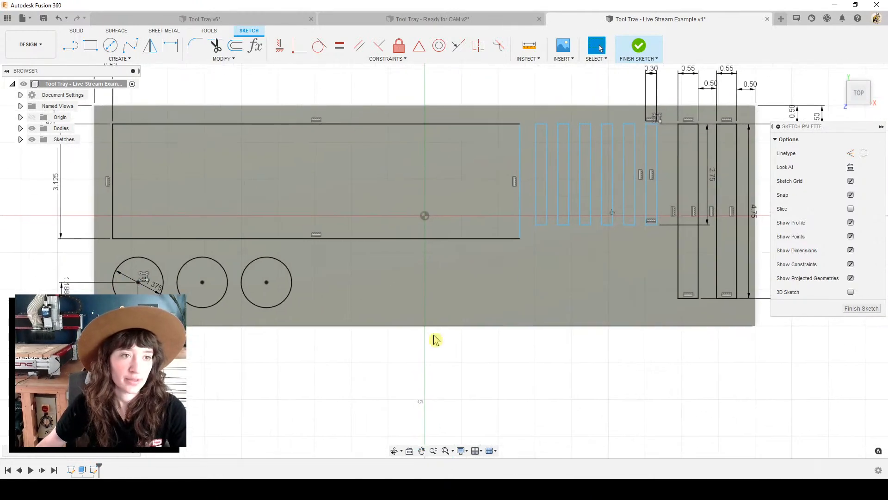
Step: Draw a horizontal rectangle about 9.27 by 1.58 in along the tray's lower edge, between the three circles and the tall pockets
{"action": "left_click", "coordinate": [91, 45]}
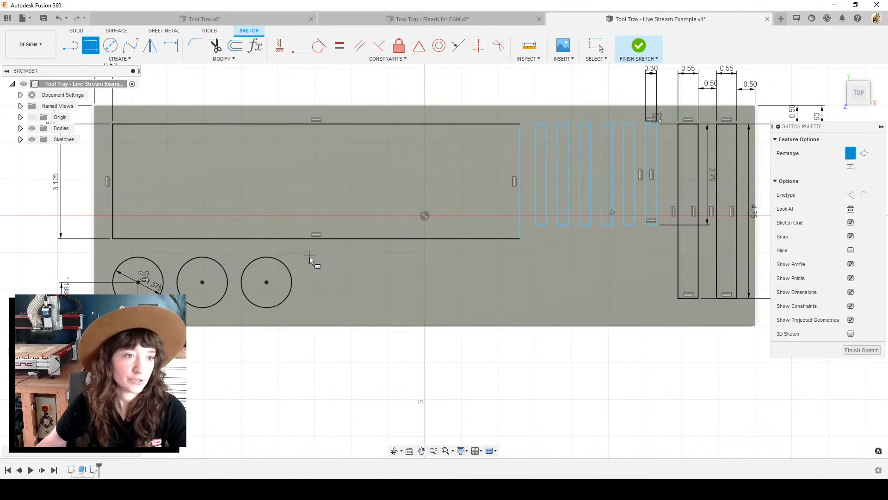
{"action": "left_click", "coordinate": [316, 311]}
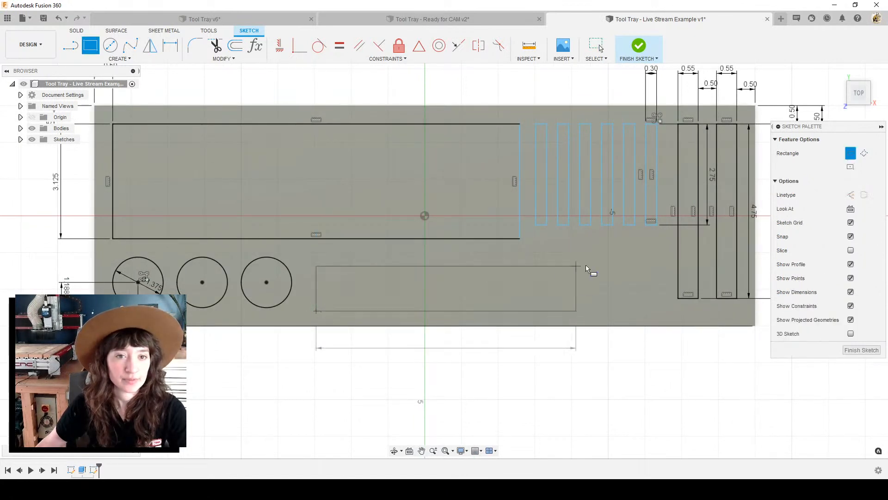
{"action": "left_click", "coordinate": [656, 253]}
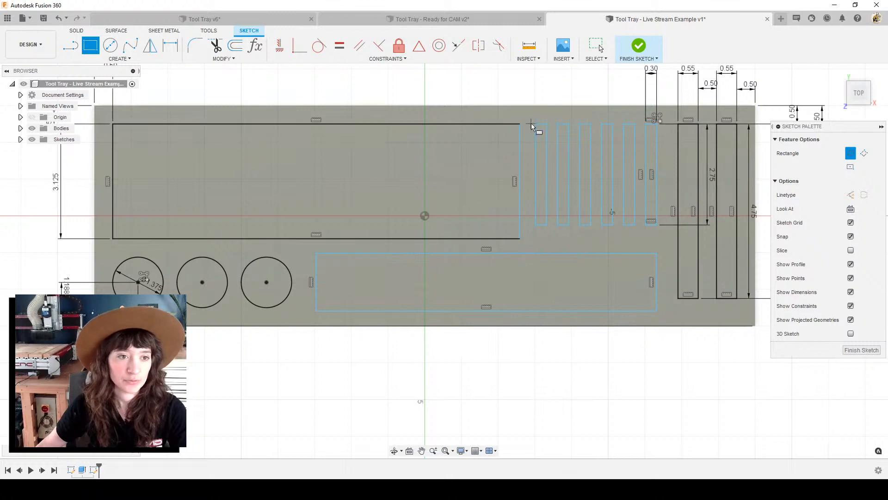
{"action": "left_click", "coordinate": [596, 46]}
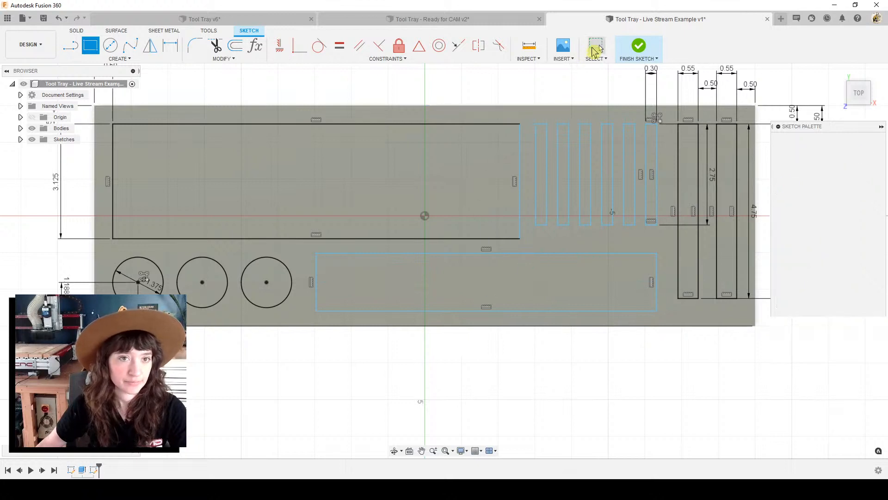
{"action": "left_click", "coordinate": [342, 312]}
{"action": "key", "text": "d"}
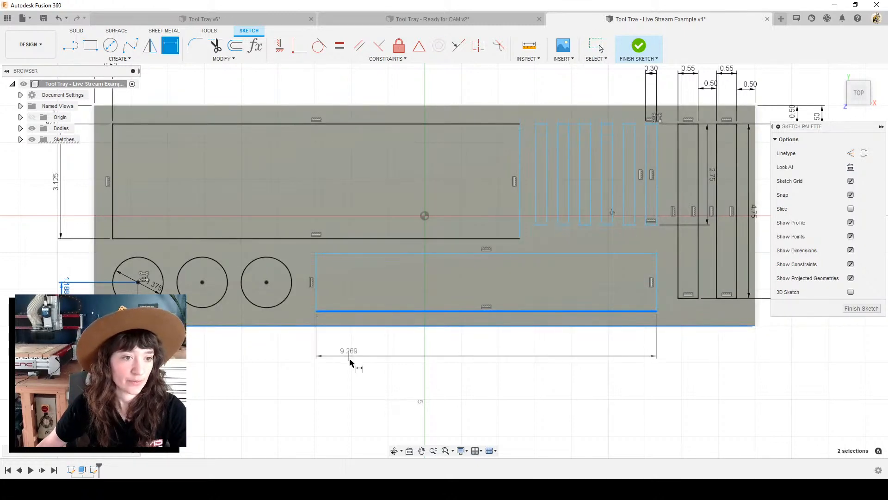
{"action": "left_click", "coordinate": [351, 364]}
{"action": "right_click", "coordinate": [481, 365]}
{"action": "left_click", "coordinate": [482, 372]}
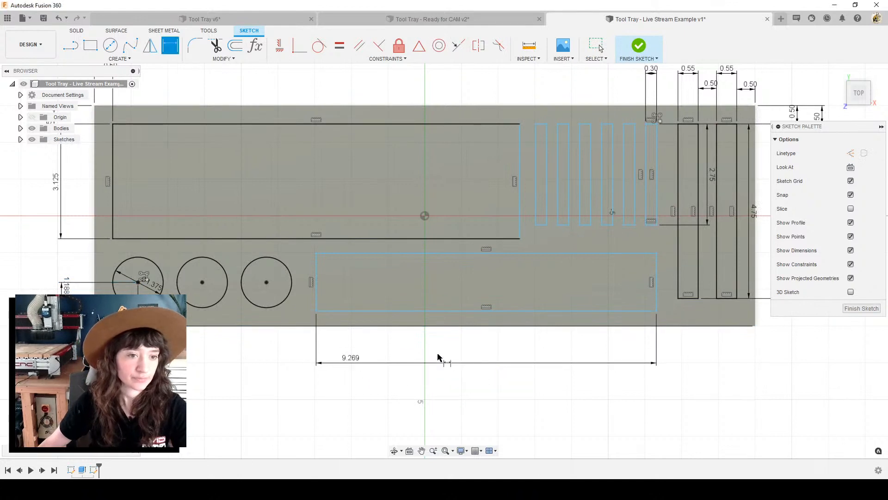
{"action": "key", "text": "ctrl+z"}
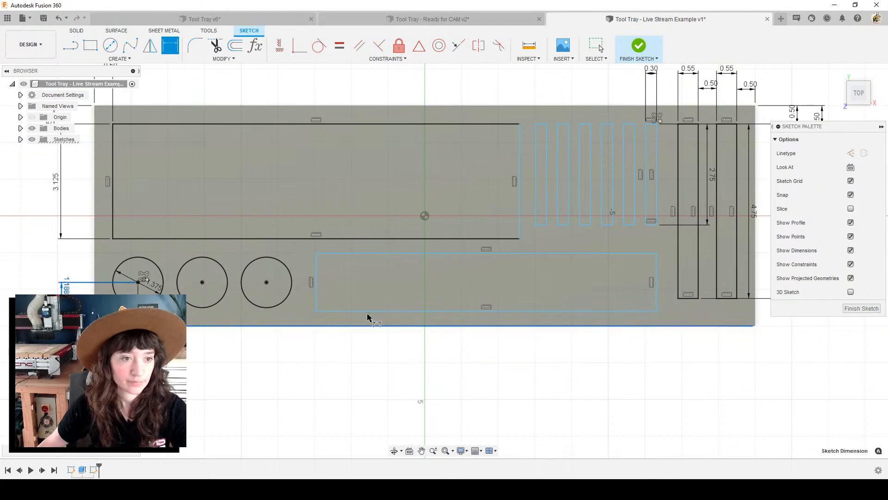
{"action": "left_click", "coordinate": [368, 311]}
{"action": "right_click", "coordinate": [358, 350]}
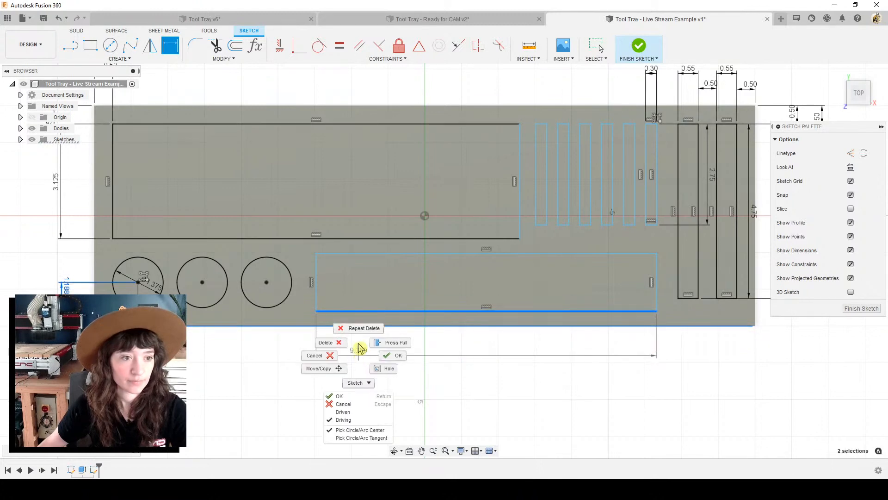
{"action": "left_click", "coordinate": [315, 356]}
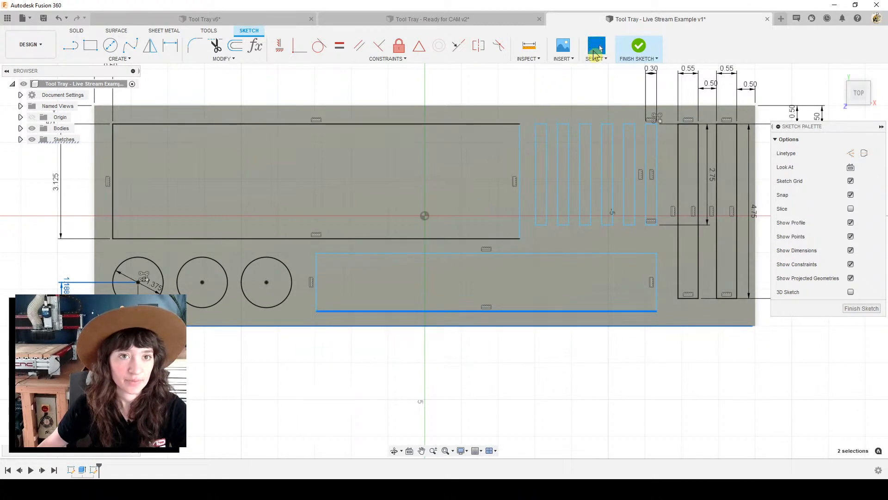
{"action": "left_click", "coordinate": [475, 387]}
Step: Dimension the lower rectangle's bottom line at 0.5 in from the tray's bottom edge
{"action": "key", "text": "d"}
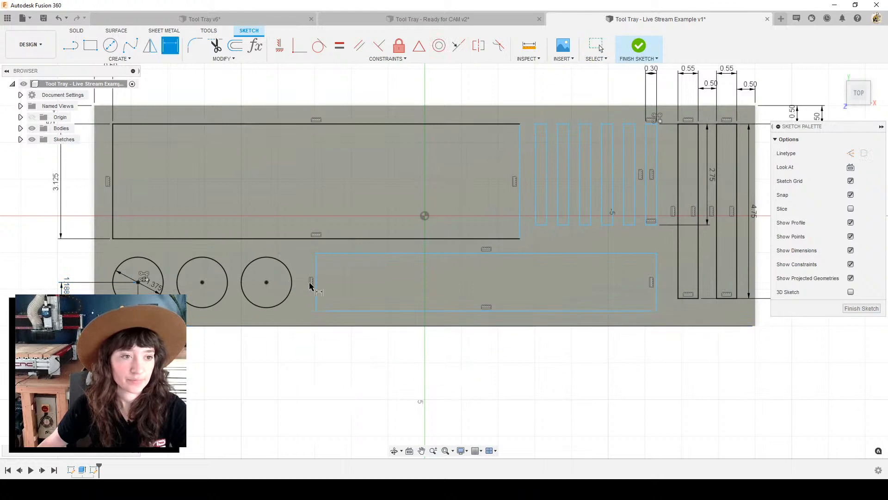
{"action": "left_click", "coordinate": [448, 316]}
{"action": "left_click", "coordinate": [454, 328]}
{"action": "left_click", "coordinate": [610, 367]}
{"action": "type", "text": ".5"}
{"action": "key", "text": "Return"}
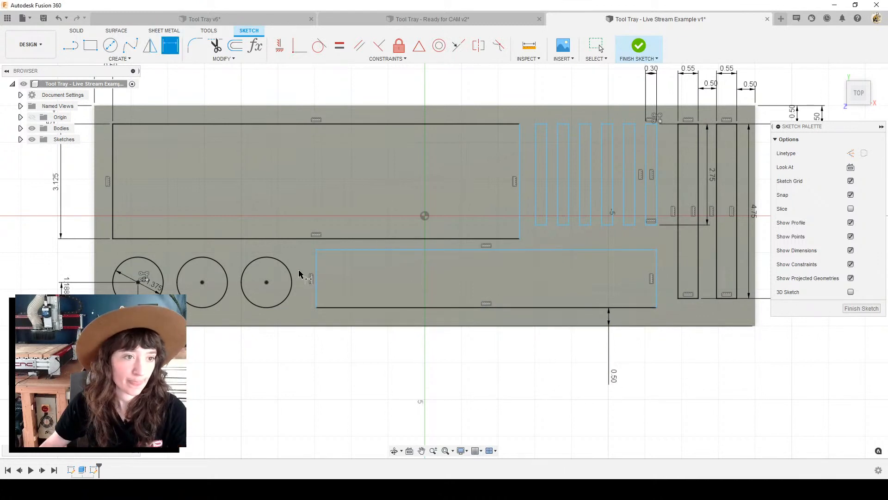
Step: Dimension the lower rectangle's height at 1.5 in
{"action": "left_click", "coordinate": [317, 271]}
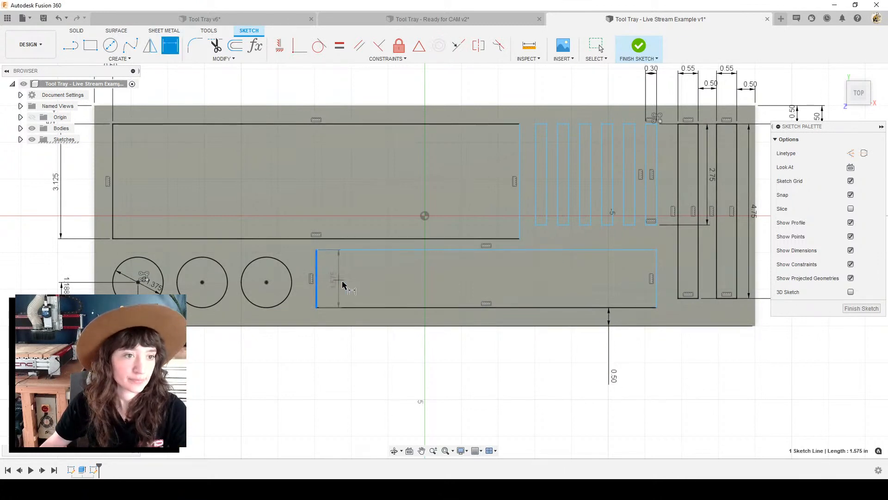
{"action": "left_click", "coordinate": [354, 286]}
{"action": "type", "text": "1.5"}
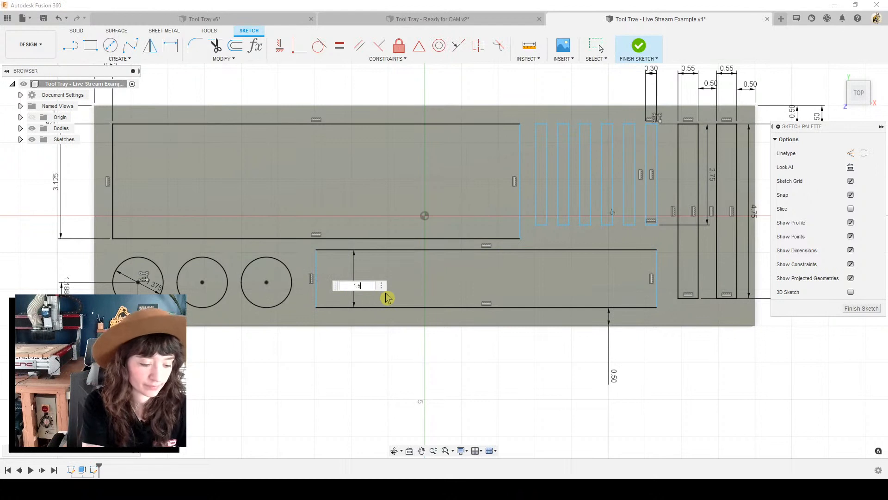
{"action": "key", "text": "Return"}
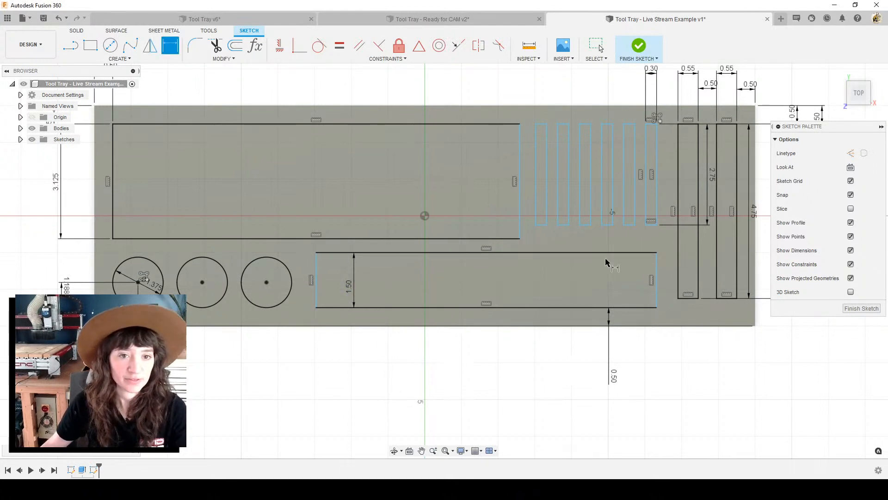
Step: Draw a horizontal dividing line across the rightmost narrow slot, near its lower end
{"action": "mouse_move", "coordinate": [625, 291]}
{"action": "middle_mouse_down"}
{"action": "mouse_move", "coordinate": [550, 333]}
{"action": "mouse_move", "coordinate": [566, 329]}
{"action": "mouse_move", "coordinate": [559, 301]}
{"action": "middle_mouse_up"}
{"action": "scroll", "coordinate": [565, 329], "scroll_direction": "up", "scroll_amount": 1}
{"action": "scroll", "coordinate": [565, 329], "scroll_direction": "down", "scroll_amount": 3}
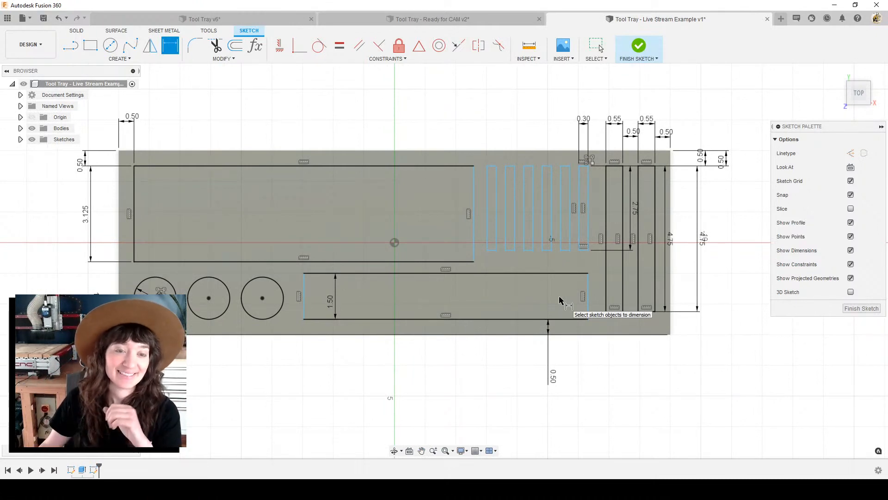
{"action": "scroll", "coordinate": [569, 291], "scroll_direction": "up", "scroll_amount": 3}
{"action": "scroll", "coordinate": [600, 274], "scroll_direction": "up", "scroll_amount": 1}
{"action": "middle_click_drag", "start_coordinate": [590, 276], "coordinate": [526, 301]}
{"action": "scroll", "coordinate": [526, 301], "scroll_direction": "up", "scroll_amount": 1}
{"action": "scroll", "coordinate": [524, 300], "scroll_direction": "down", "scroll_amount": 1}
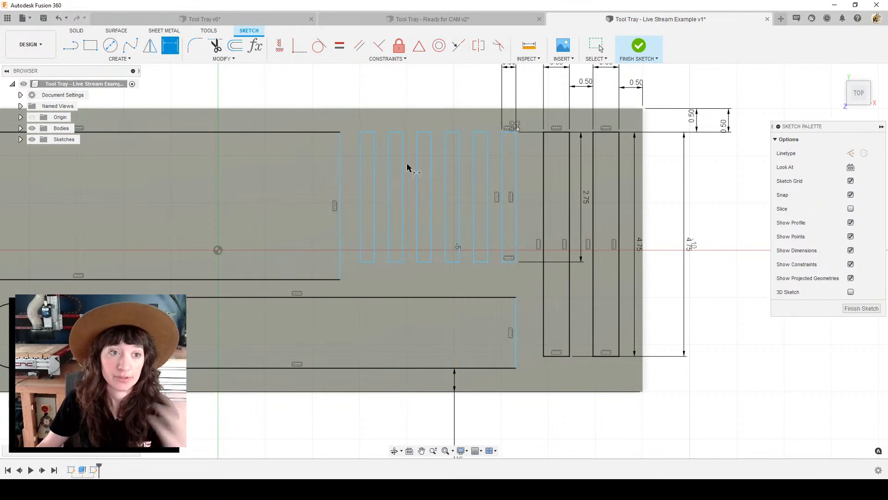
{"action": "left_click", "coordinate": [74, 49]}
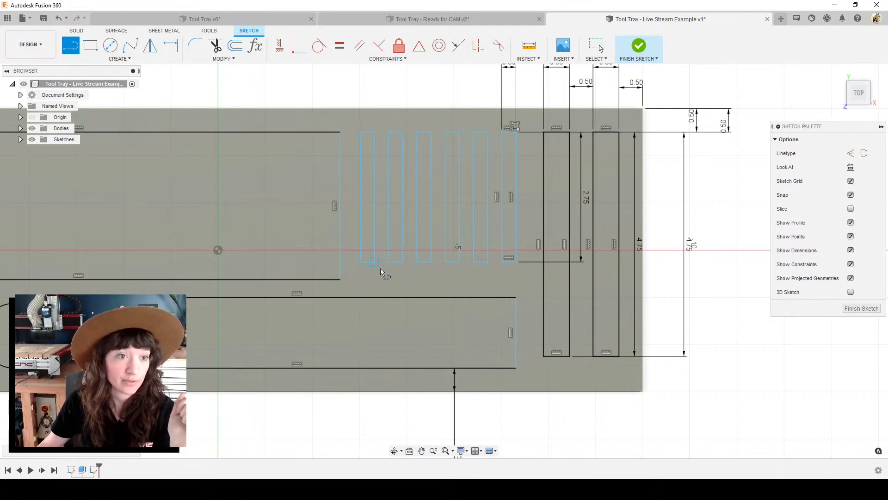
{"action": "left_click", "coordinate": [502, 233]}
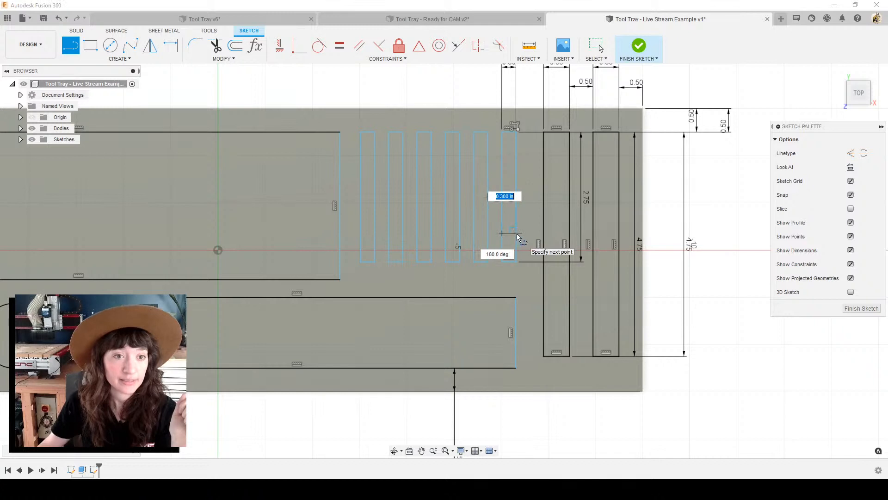
{"action": "left_click", "coordinate": [516, 235]}
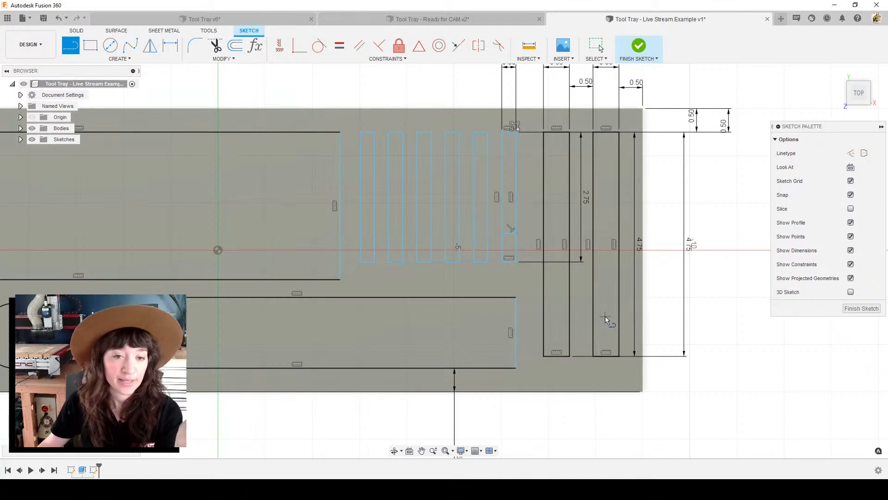
Step: Draw a horizontal dividing line across each of the two tall pockets, in their lower part
{"action": "left_click", "coordinate": [595, 305]}
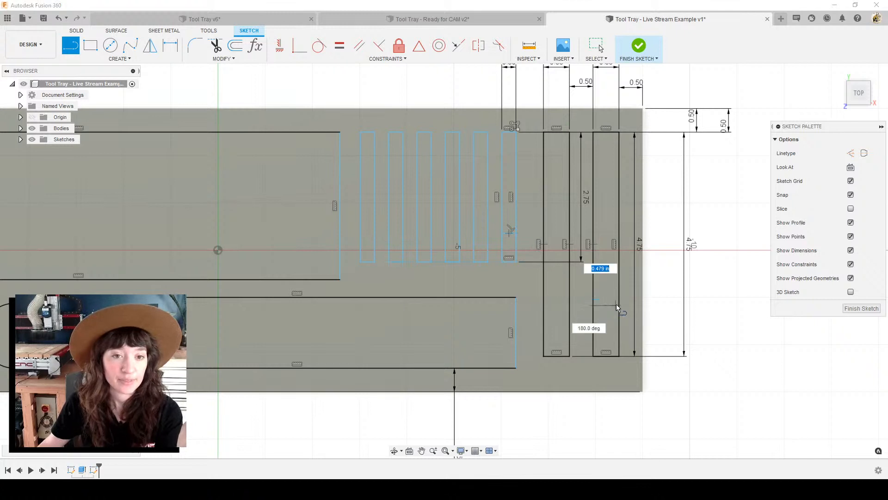
{"action": "left_click", "coordinate": [619, 304]}
{"action": "left_click", "coordinate": [544, 306]}
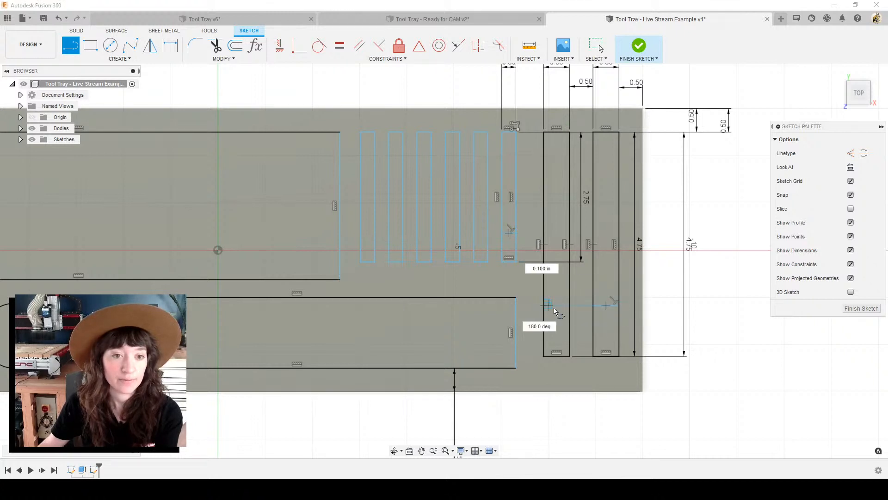
{"action": "left_click", "coordinate": [569, 305]}
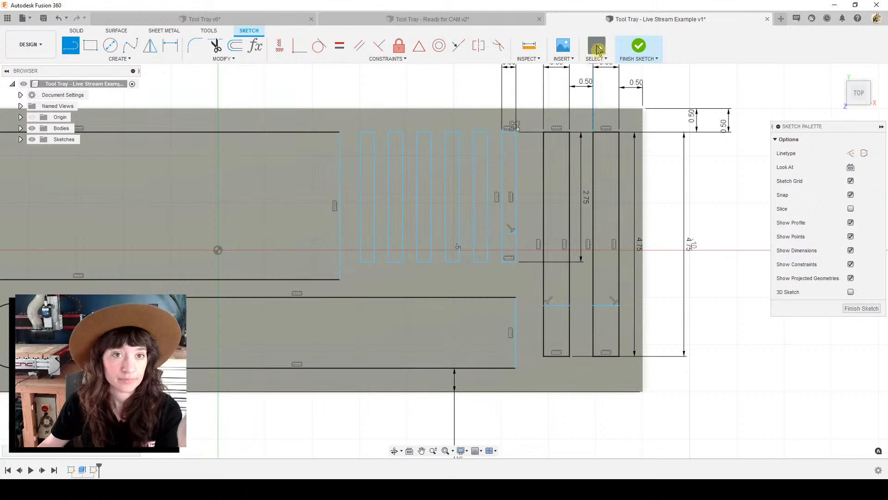
{"action": "left_click", "coordinate": [596, 46]}
Step: Dimension the narrow slot's dividing line at 0.75 in above the slot's bottom edge
{"action": "scroll", "coordinate": [519, 277], "scroll_direction": "up", "scroll_amount": 3}
{"action": "middle_click_drag", "start_coordinate": [518, 261], "coordinate": [513, 341]}
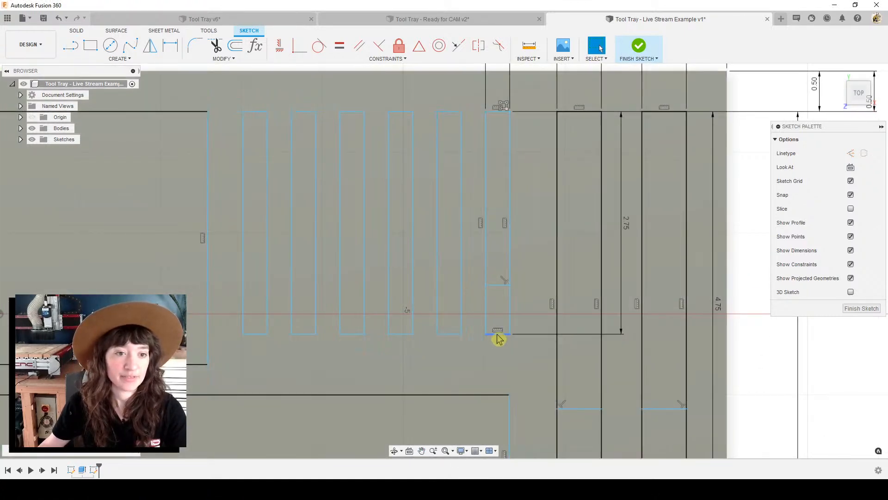
{"action": "key", "text": "d"}
{"action": "left_click", "coordinate": [498, 333]}
{"action": "left_click", "coordinate": [499, 285]}
{"action": "left_click", "coordinate": [530, 301]}
{"action": "key", "text": "BackSpace"}
{"action": "type", "text": ".75"}
{"action": "key", "text": "Return"}
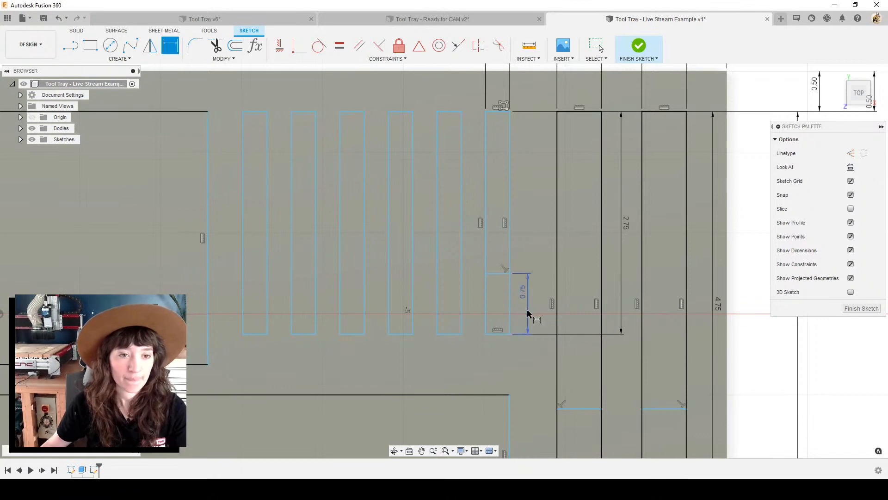
Step: Dimension the left tall pocket's dividing line at 1 in above the pocket's bottom edge, and revise that distance to 1.5 in
{"action": "scroll", "coordinate": [530, 328], "scroll_direction": "down", "scroll_amount": 3}
{"action": "middle_click_drag", "start_coordinate": [552, 369], "coordinate": [529, 307]}
{"action": "left_click", "coordinate": [554, 393]}
{"action": "left_click", "coordinate": [552, 327]}
{"action": "left_click", "coordinate": [576, 354]}
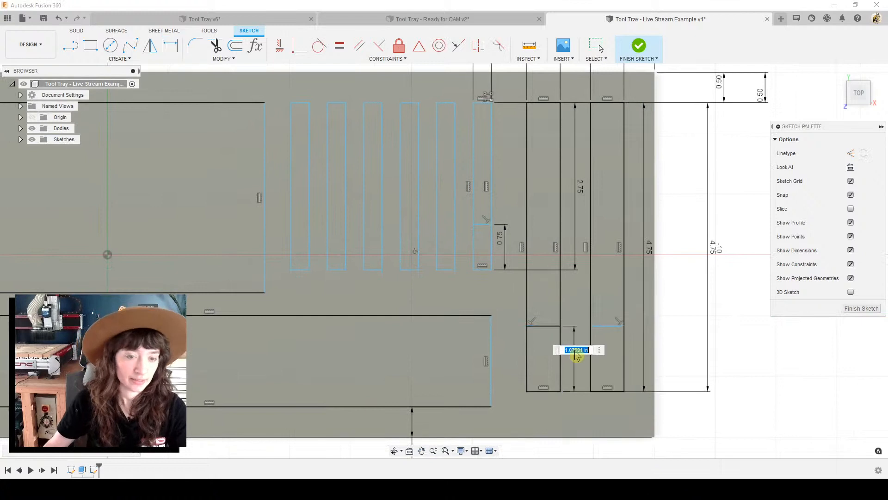
{"action": "type", "text": "1"}
{"action": "key", "text": "Return"}
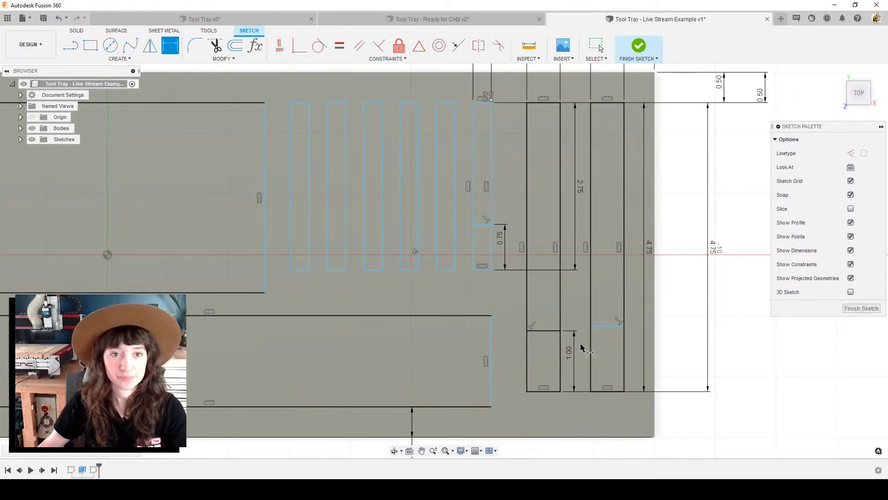
{"action": "double_click", "coordinate": [569, 355]}
{"action": "type", "text": "1.5"}
{"action": "key", "text": "Return"}
Step: Dimension the right tall pocket's dividing line at 1.5 in above the pocket's bottom edge
{"action": "key", "text": "d"}
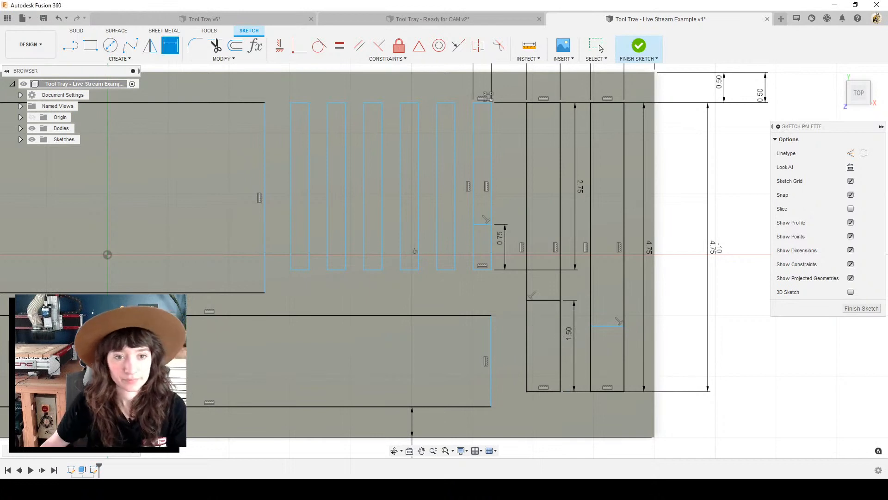
{"action": "left_click", "coordinate": [608, 391]}
{"action": "left_click", "coordinate": [607, 326]}
{"action": "left_click", "coordinate": [637, 345]}
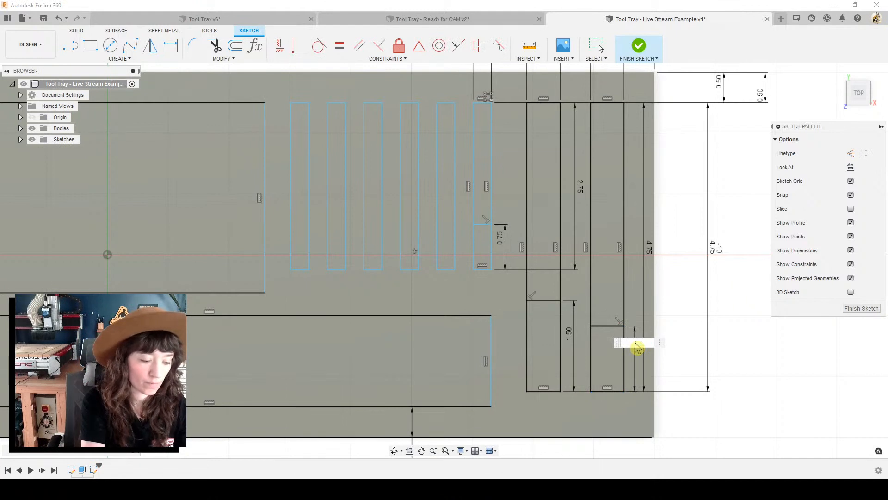
{"action": "type", "text": "1.5"}
{"action": "key", "text": "Return"}
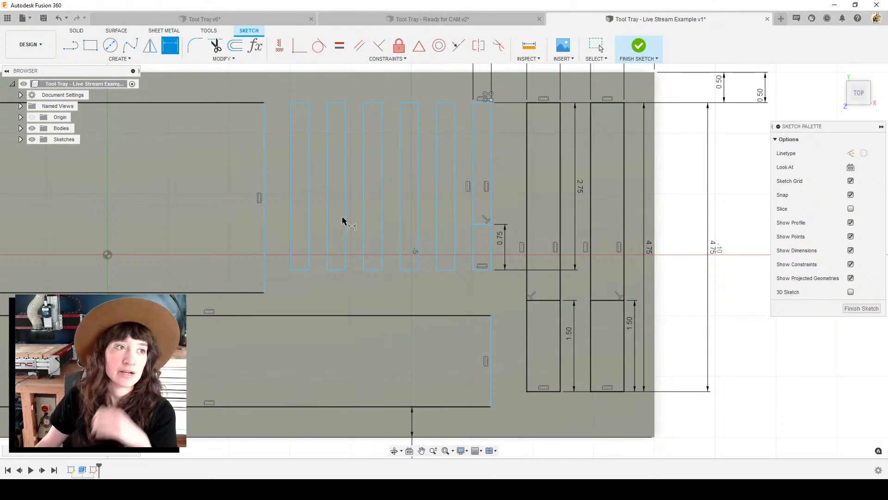
Step: Create a one-direction rectangular pattern of 6 of the narrow slot's dividing line across the other slots, with a 3.00 in extent
{"action": "left_click", "coordinate": [119, 58]}
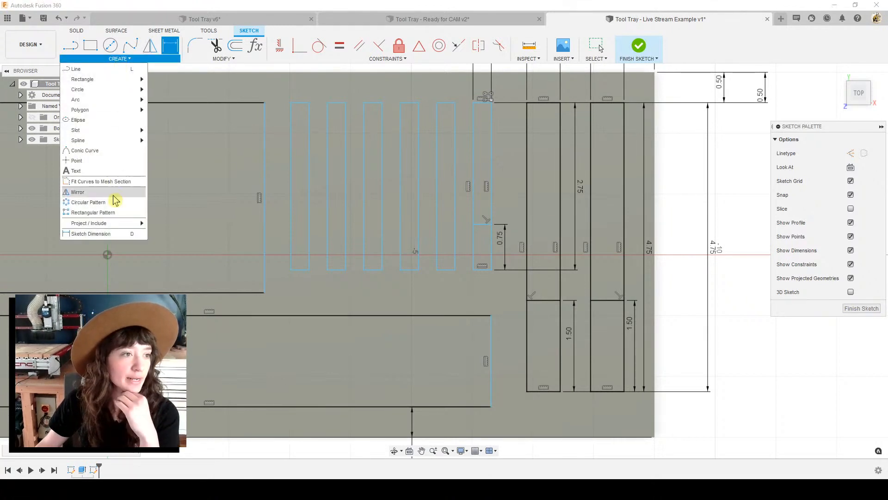
{"action": "left_click", "coordinate": [111, 213]}
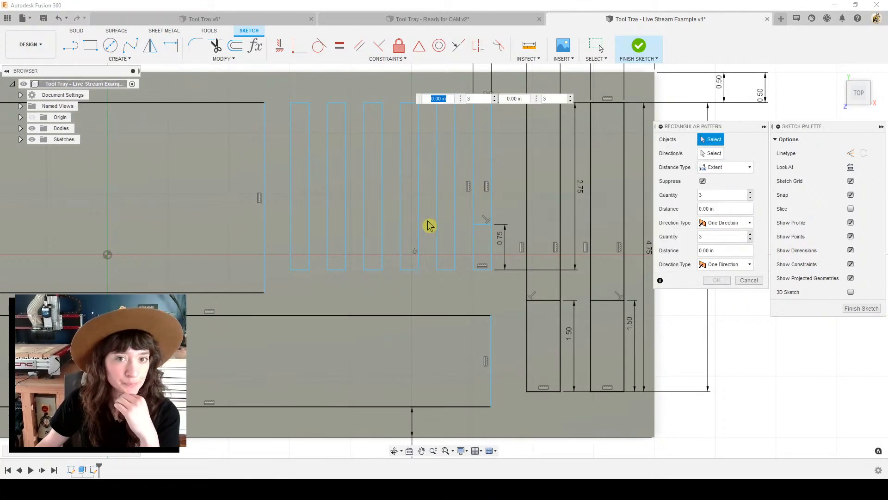
{"action": "left_click", "coordinate": [483, 225]}
{"action": "key", "text": "Tab"}
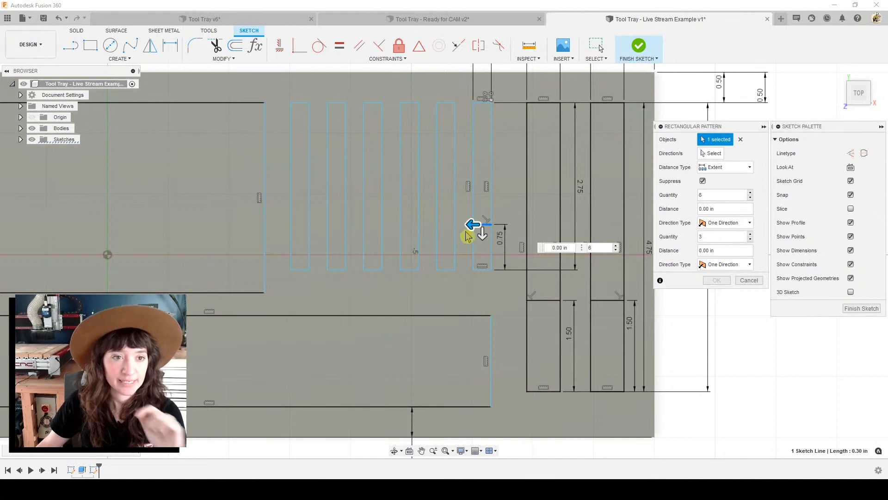
{"action": "left_click_drag", "start_coordinate": [474, 227], "coordinate": [291, 225]}
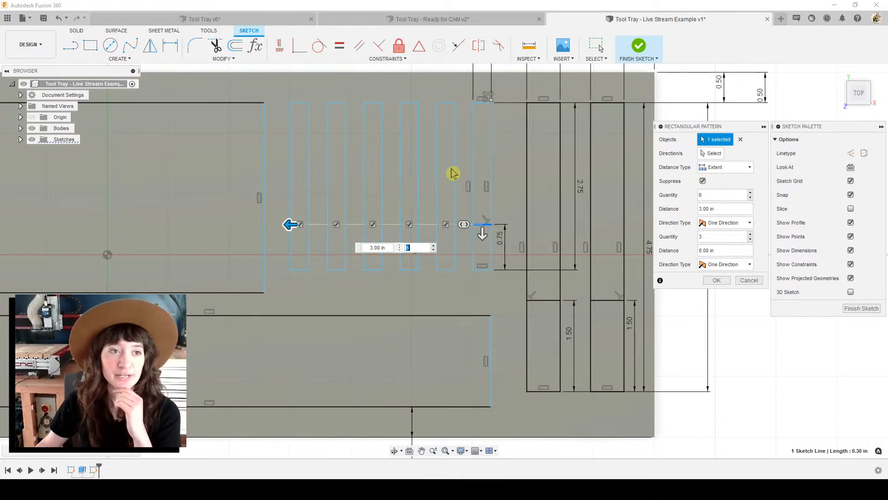
{"action": "left_click", "coordinate": [717, 280]}
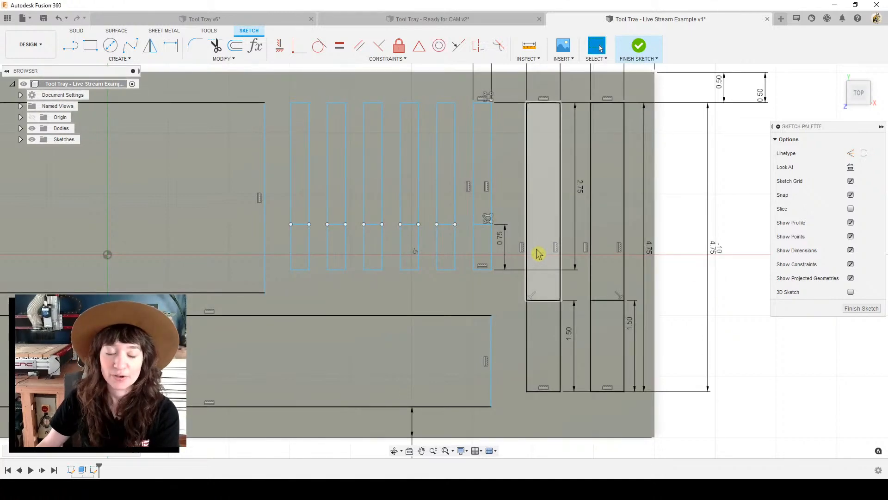
{"action": "scroll", "coordinate": [696, 305], "scroll_direction": "down", "scroll_amount": 3}
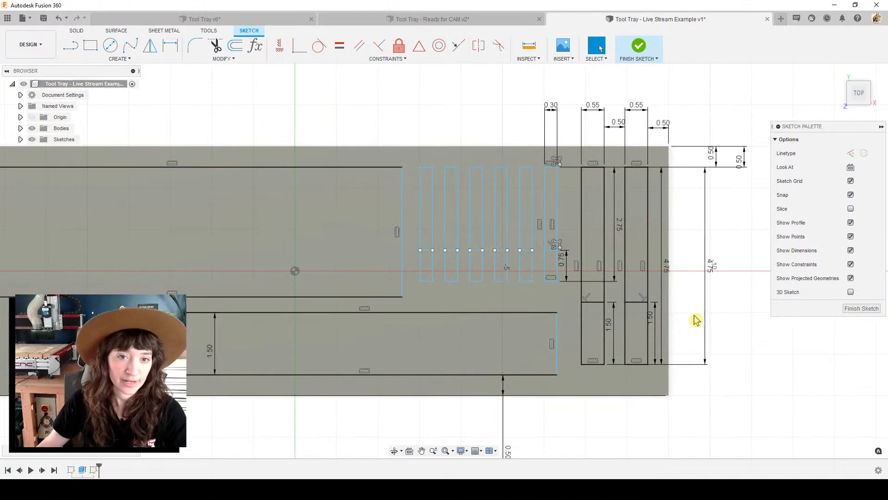
Step: Finish the pocket layout sketch on the tray's top face
{"action": "scroll", "coordinate": [695, 336], "scroll_direction": "down", "scroll_amount": 2}
{"action": "left_click", "coordinate": [855, 308]}
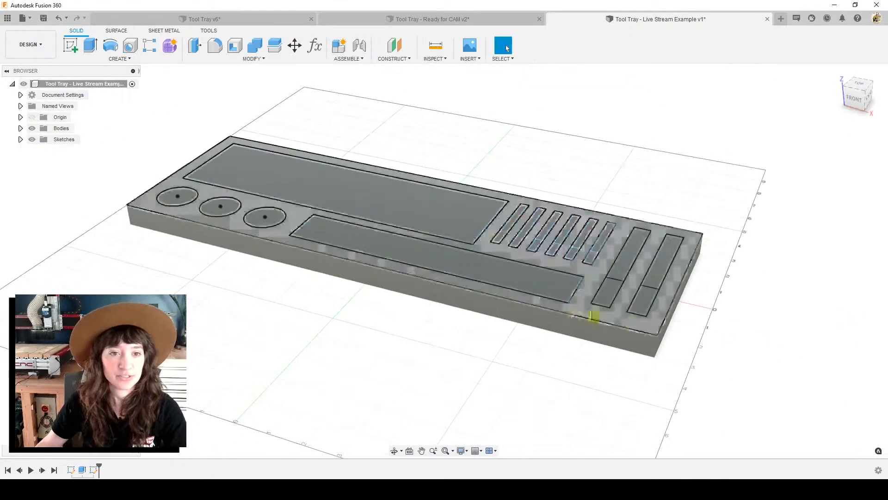
{"action": "mouse_move", "coordinate": [520, 347]}
{"action": "middle_mouse_down", "text": "shift"}
{"action": "mouse_move", "coordinate": [543, 347]}
{"action": "mouse_move", "coordinate": [508, 359]}
{"action": "middle_mouse_up", "text": "shift"}
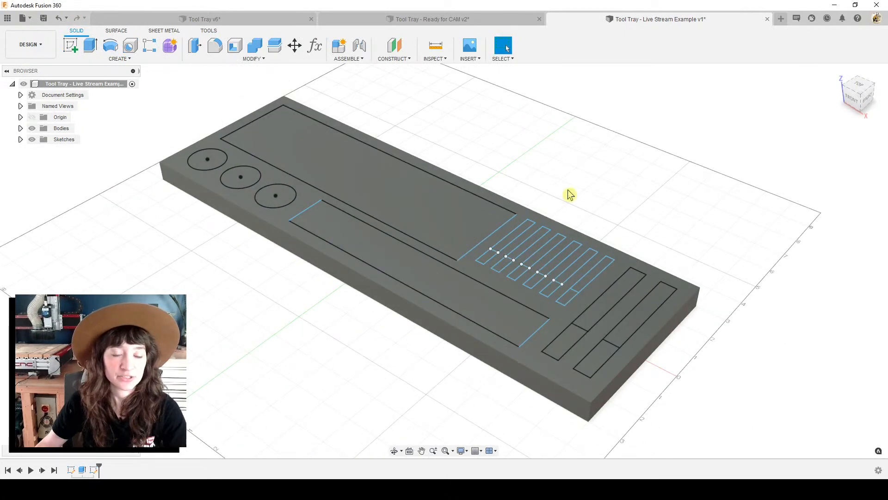
{"action": "middle_click_drag", "start_coordinate": [686, 243], "coordinate": [454, 323], "text": "shift"}
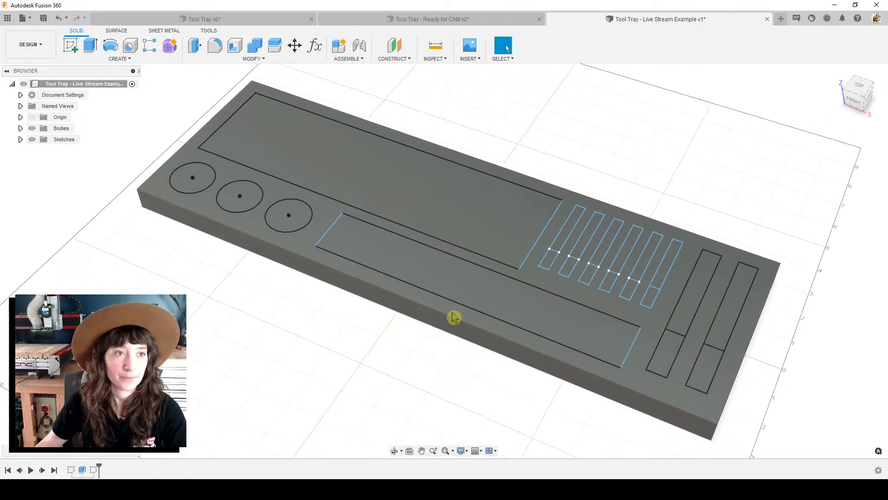
Step: Extrude the two large rectangular pockets and the three circles as a Cut with a distance of -0.50 in
{"action": "left_click", "coordinate": [93, 47]}
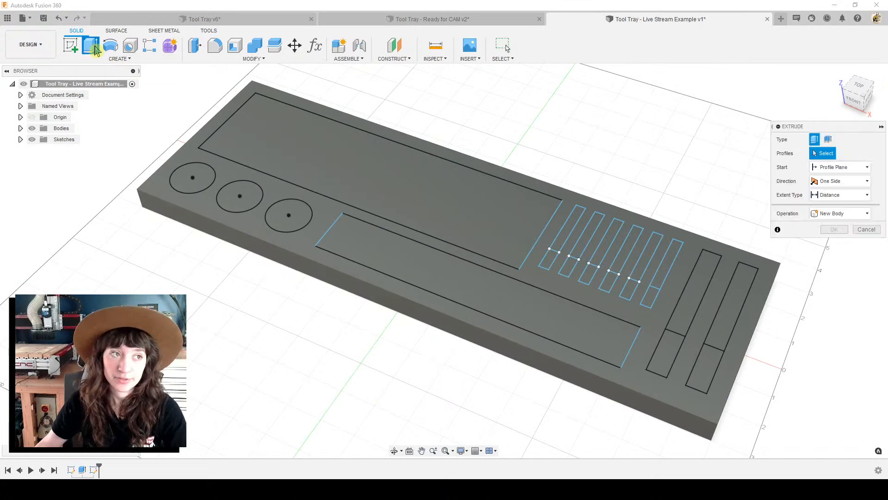
{"action": "left_click", "coordinate": [378, 196]}
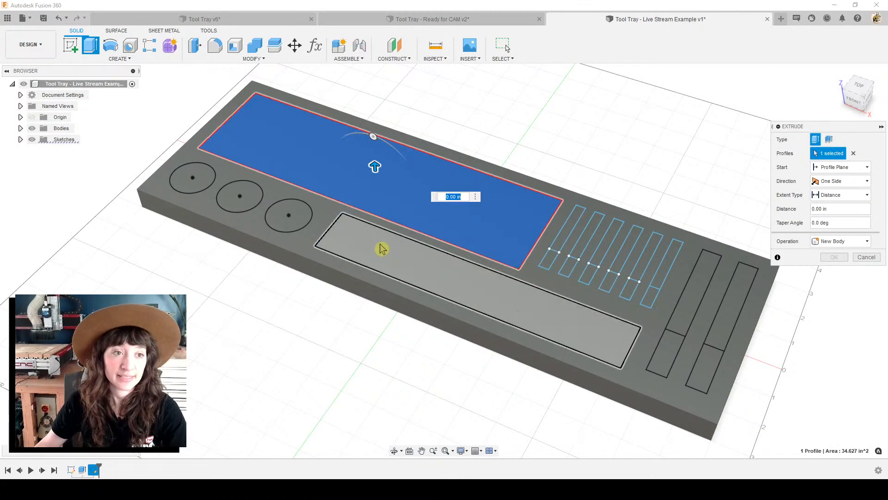
{"action": "left_click", "coordinate": [379, 250]}
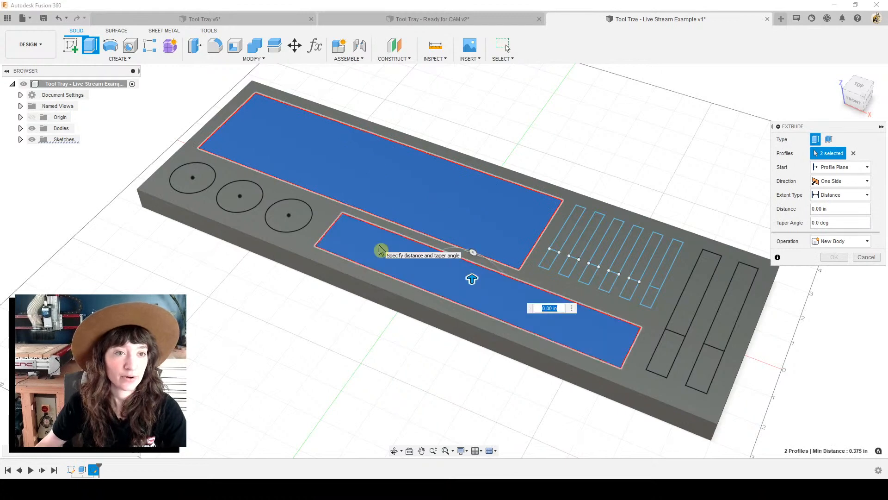
{"action": "left_click", "coordinate": [296, 213]}
{"action": "left_click", "coordinate": [239, 198]}
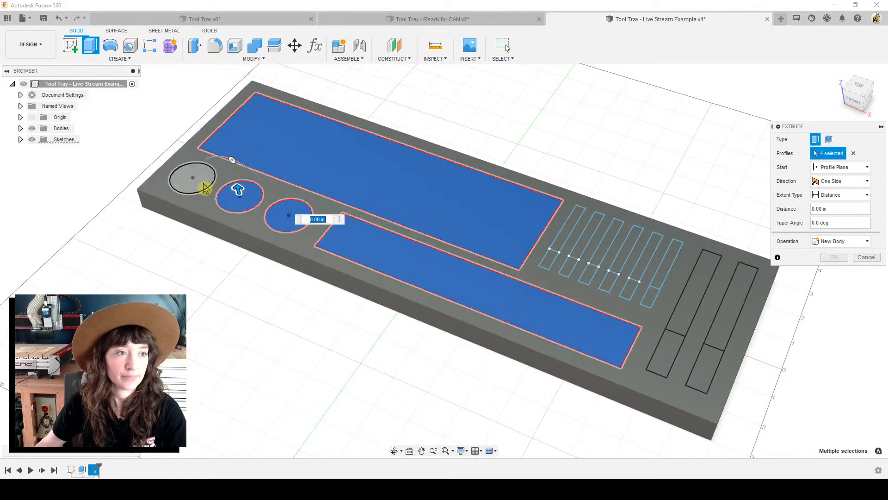
{"action": "left_click", "coordinate": [203, 185]}
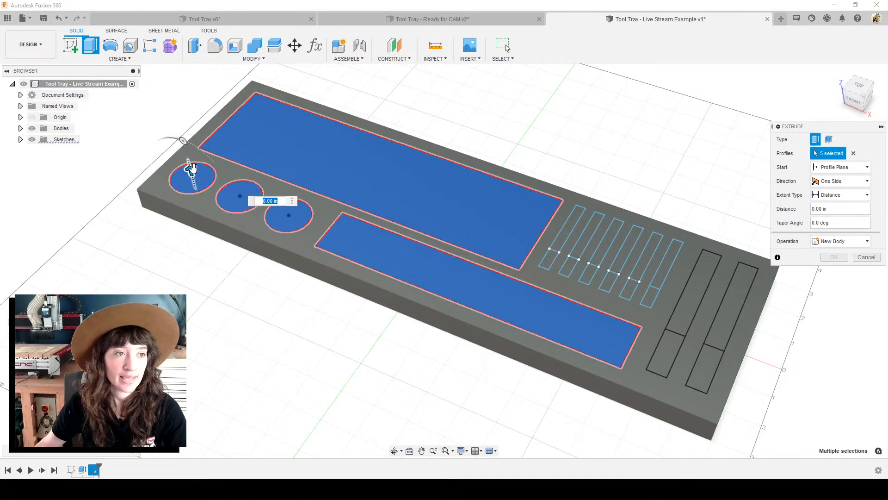
{"action": "left_click_drag", "start_coordinate": [191, 167], "coordinate": [198, 196]}
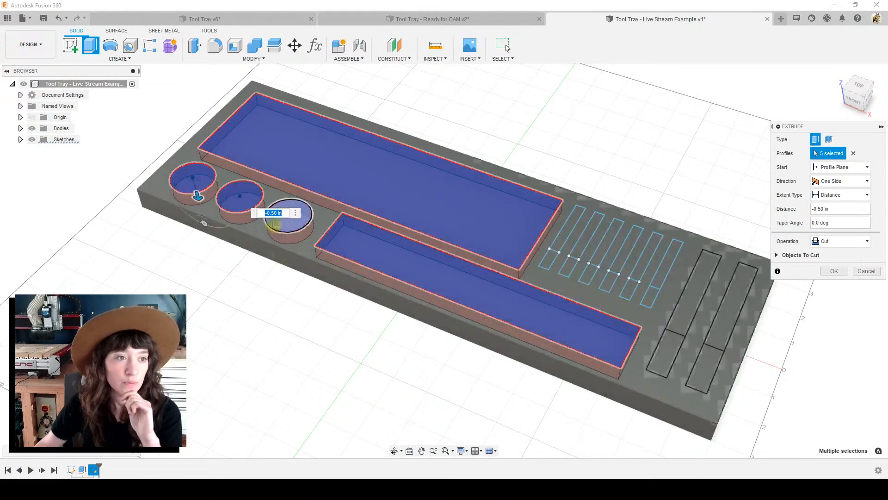
{"action": "middle_click_drag", "start_coordinate": [303, 312], "coordinate": [331, 297], "text": "shift"}
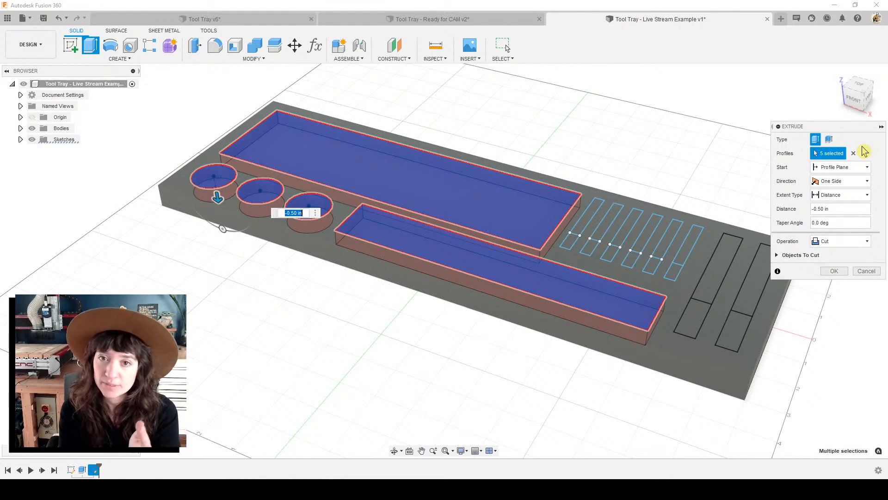
{"action": "left_click", "coordinate": [846, 196]}
{"action": "left_click", "coordinate": [835, 207]}
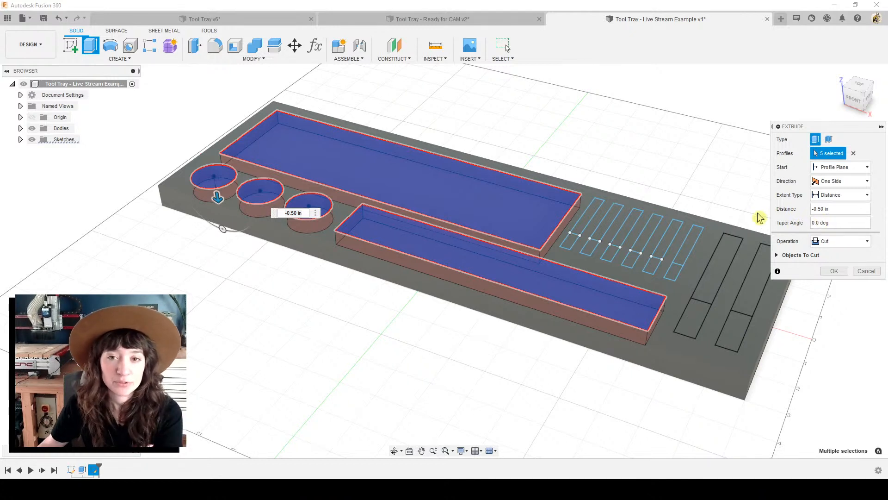
{"action": "left_click", "coordinate": [818, 241]}
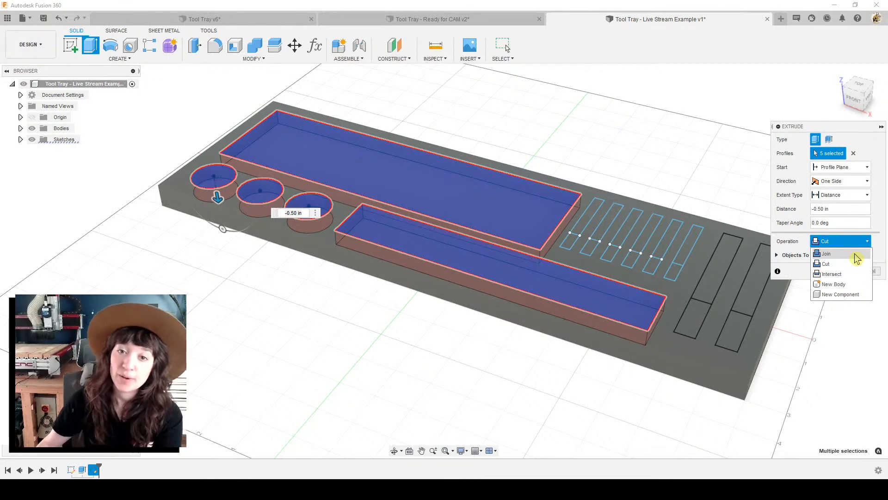
{"action": "left_click", "coordinate": [795, 239]}
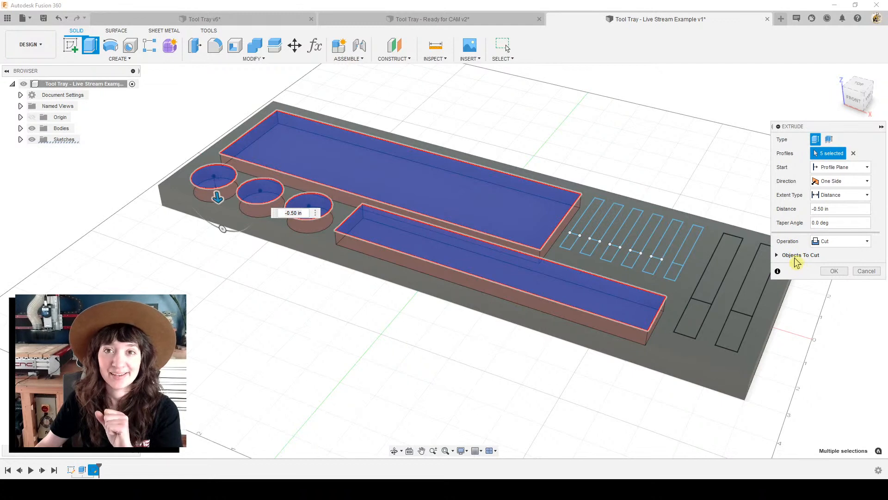
{"action": "left_click", "coordinate": [823, 273]}
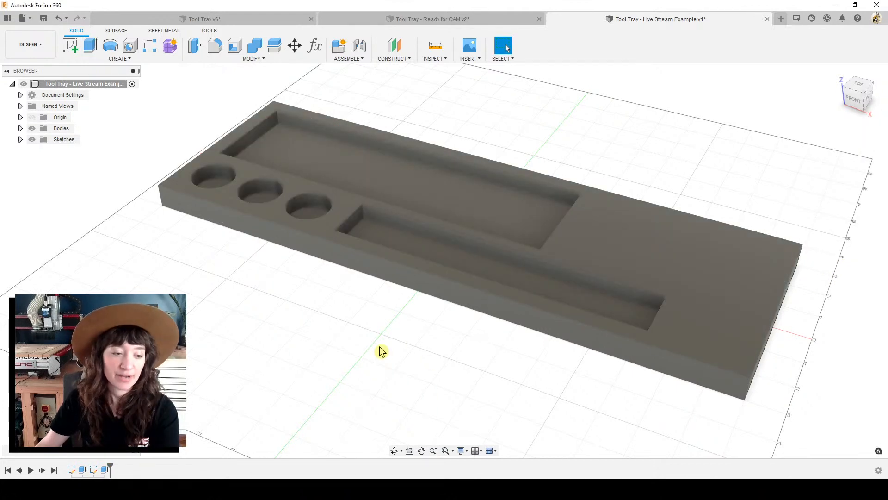
Step: Inspect the cut pockets and show Sketch2 again on the tray
{"action": "middle_click_drag", "start_coordinate": [382, 329], "coordinate": [401, 323], "text": "shift"}
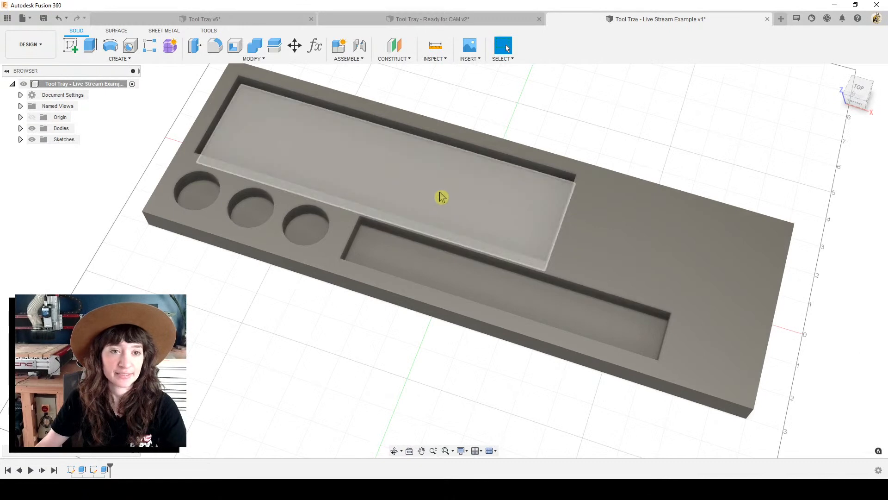
{"action": "middle_click_drag", "start_coordinate": [481, 363], "coordinate": [472, 351], "text": "shift"}
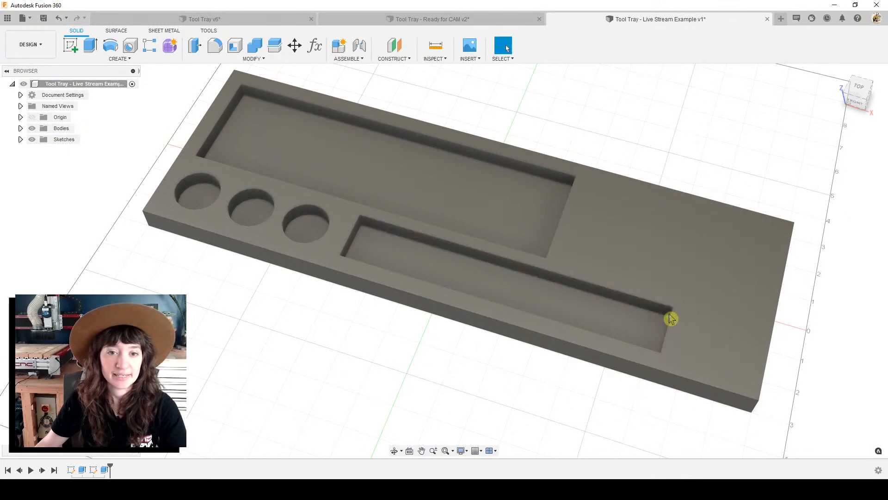
{"action": "middle_click_drag", "start_coordinate": [655, 333], "coordinate": [682, 320], "text": "shift"}
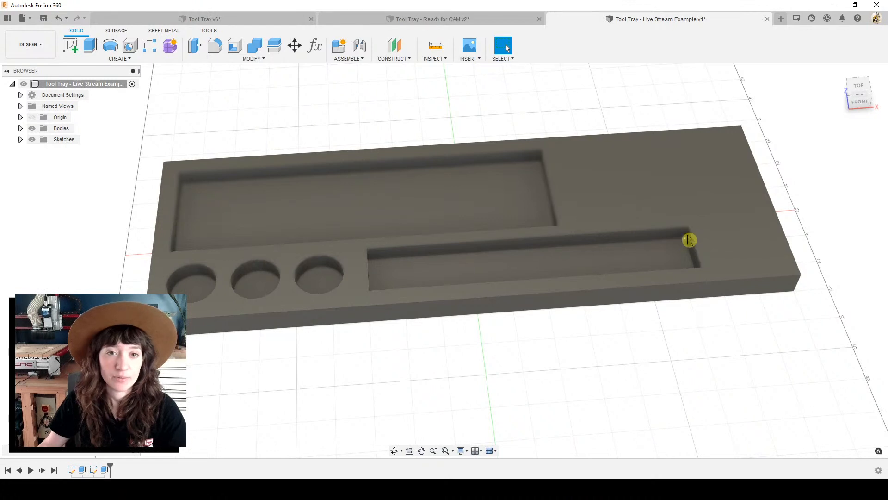
{"action": "middle_click_drag", "start_coordinate": [618, 367], "coordinate": [323, 248], "text": "shift"}
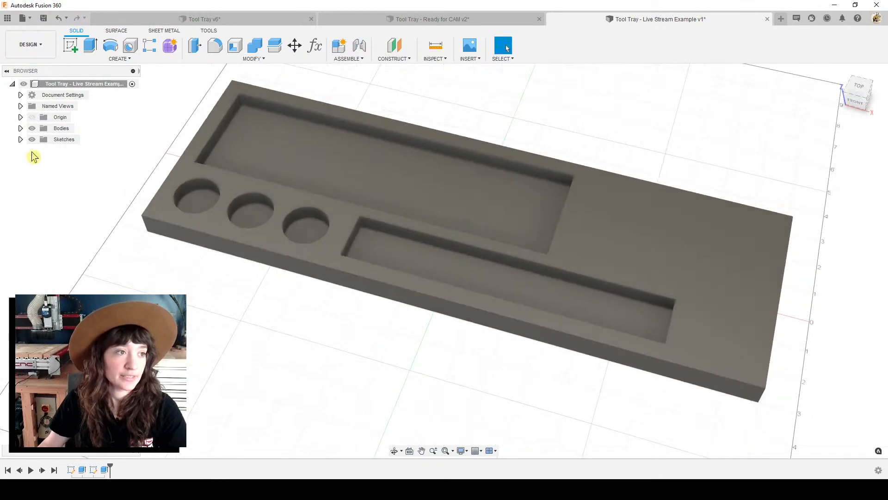
{"action": "left_click", "coordinate": [20, 139]}
{"action": "left_click", "coordinate": [40, 162]}
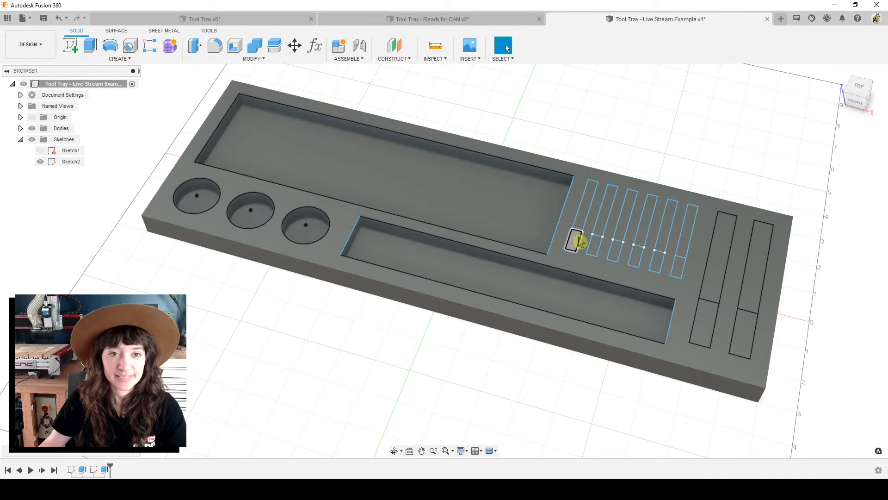
Step: Extrude both sections of all six narrow slots as a Cut with a distance of -0.2 in
{"action": "key", "text": "e"}
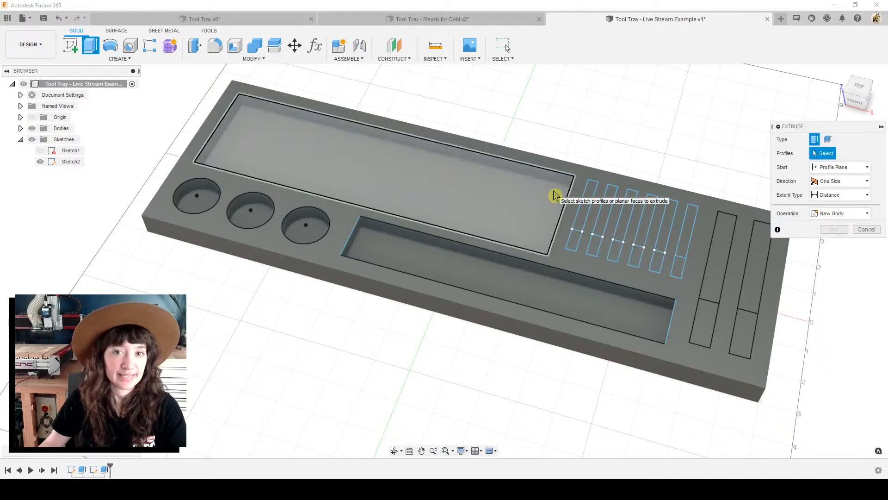
{"action": "left_click", "coordinate": [590, 207]}
{"action": "left_click", "coordinate": [605, 206]}
{"action": "left_click", "coordinate": [627, 210]}
{"action": "left_click", "coordinate": [648, 215]}
{"action": "left_click", "coordinate": [667, 221]}
{"action": "left_click", "coordinate": [681, 257]}
{"action": "left_click", "coordinate": [679, 264]}
{"action": "left_click", "coordinate": [659, 260]}
{"action": "left_click", "coordinate": [634, 255]}
{"action": "left_click", "coordinate": [616, 258]}
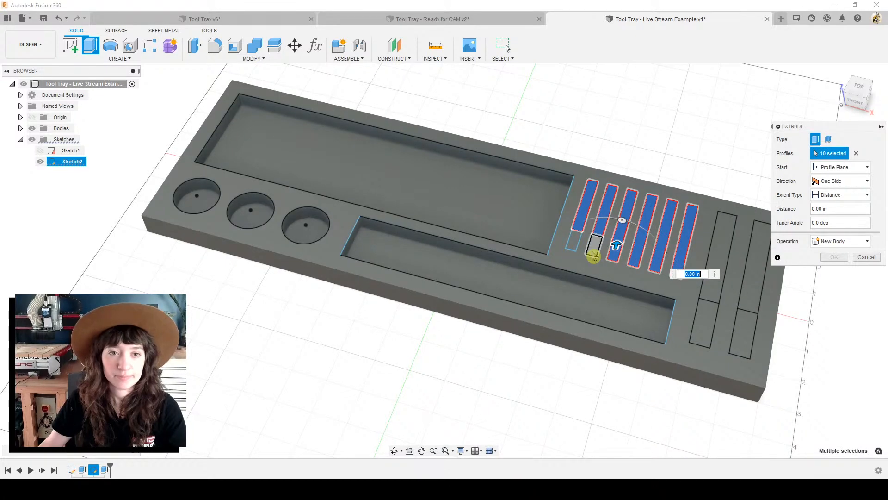
{"action": "left_click", "coordinate": [594, 245]}
{"action": "left_click", "coordinate": [573, 241]}
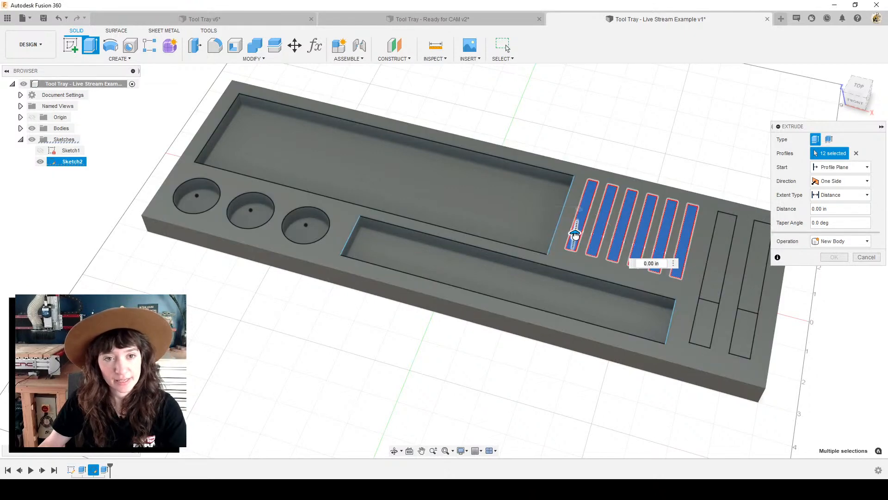
{"action": "left_click_drag", "start_coordinate": [576, 239], "coordinate": [647, 260]}
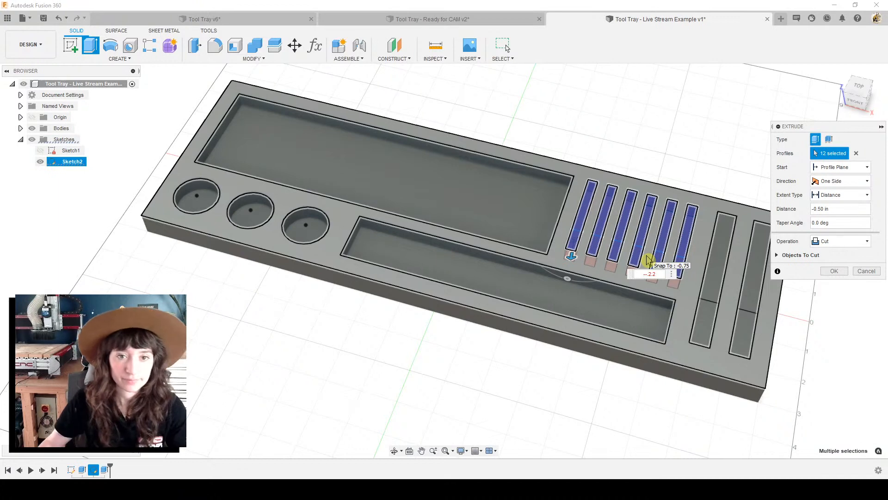
{"action": "key", "text": "BackSpace"}
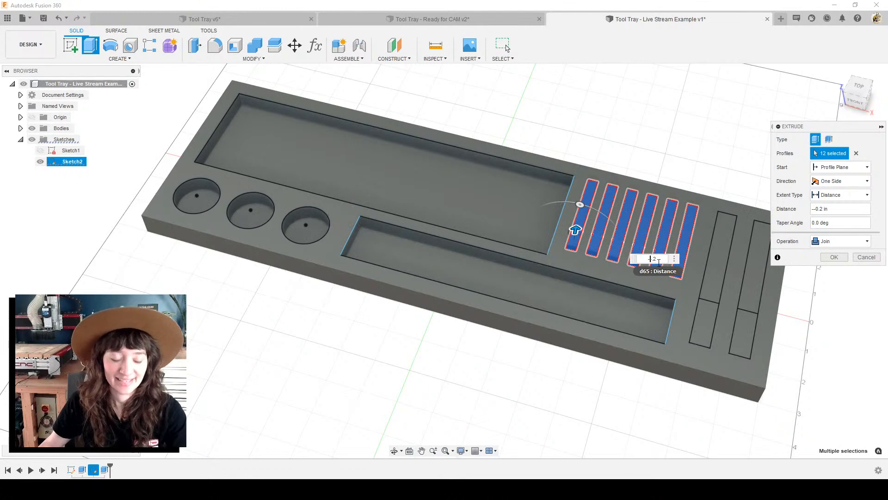
{"action": "key", "text": "BackSpace"}
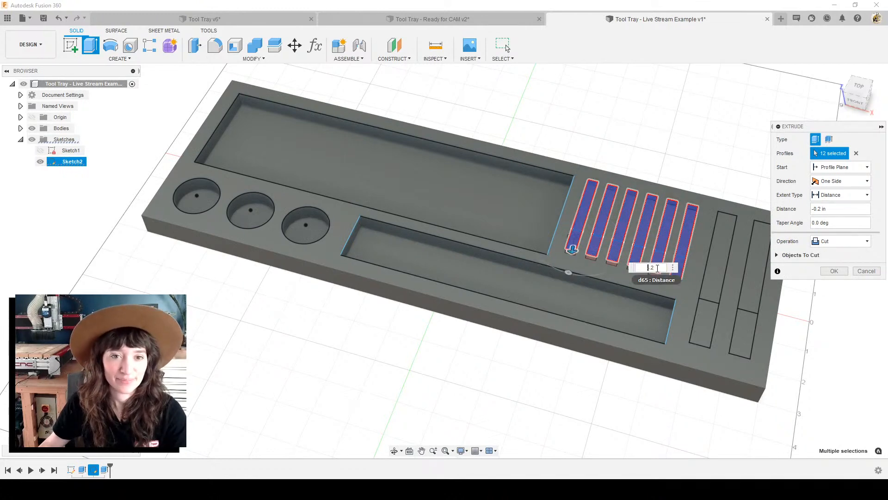
{"action": "middle_click_drag", "start_coordinate": [578, 320], "coordinate": [388, 289], "text": "shift"}
{"action": "scroll", "coordinate": [559, 295], "scroll_direction": "up", "scroll_amount": 4}
{"action": "scroll", "coordinate": [559, 295], "scroll_direction": "up", "scroll_amount": 3}
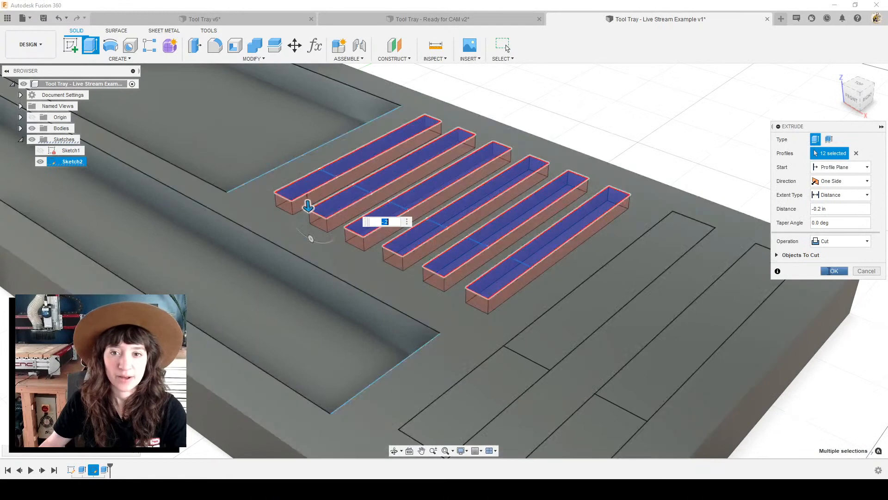
{"action": "left_click", "coordinate": [832, 271]}
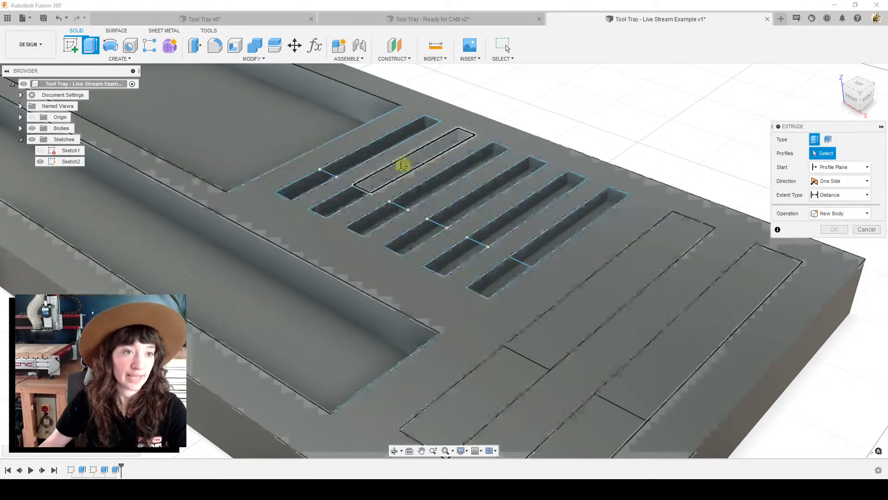
Step: Extrude the short end sections of the six narrow slots as a Cut with a distance of -0.40 in
{"action": "left_click", "coordinate": [318, 184]}
{"action": "left_click", "coordinate": [337, 209]}
{"action": "left_click", "coordinate": [374, 226]}
{"action": "left_click", "coordinate": [488, 290]}
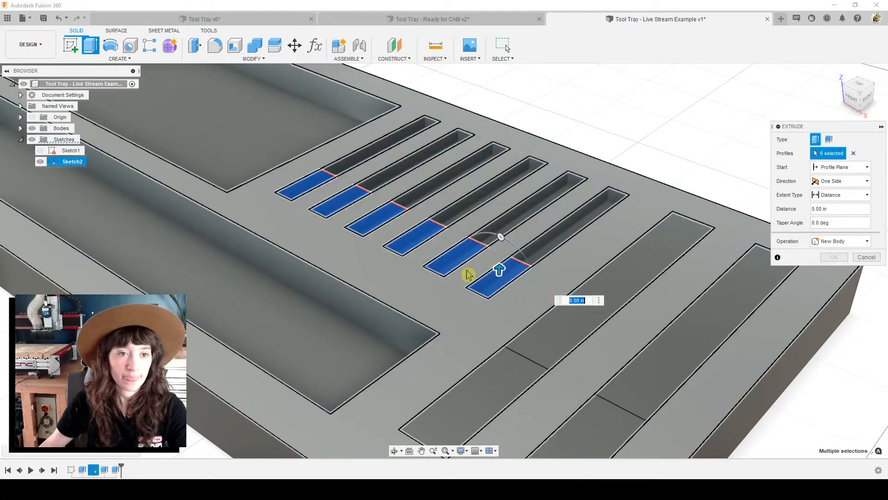
{"action": "left_click_drag", "start_coordinate": [499, 273], "coordinate": [496, 306]}
{"action": "middle_click_drag", "start_coordinate": [496, 305], "coordinate": [489, 305], "text": "shift"}
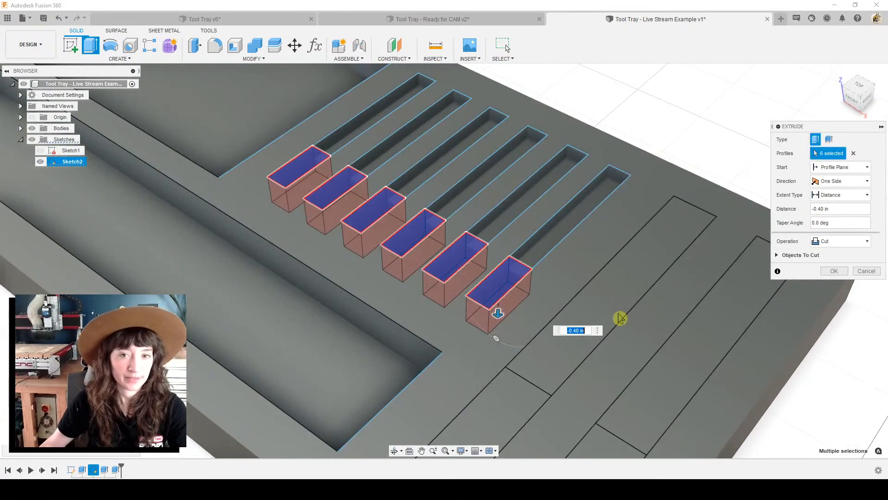
{"action": "left_click", "coordinate": [835, 271]}
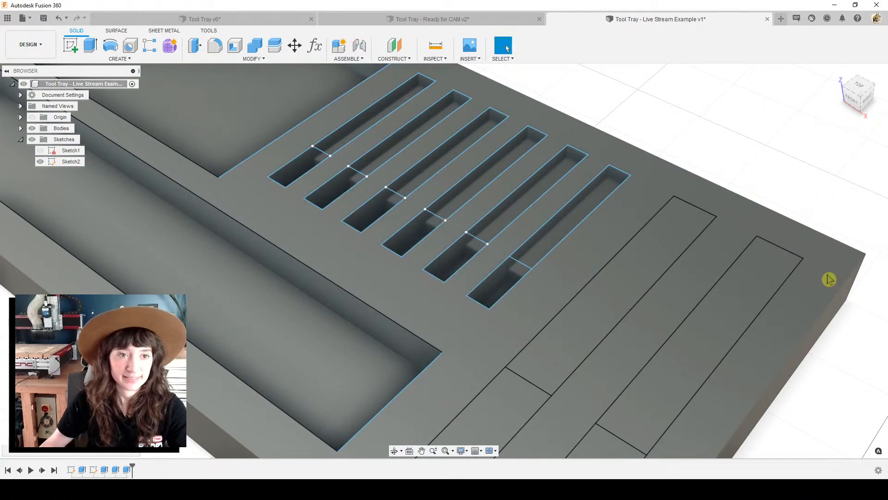
Step: Hide Sketch2 to examine the stepped floors of the narrow slots, and show the sketch again
{"action": "scroll", "coordinate": [576, 287], "scroll_direction": "up", "scroll_amount": 5}
{"action": "middle_click_drag", "start_coordinate": [564, 294], "coordinate": [607, 229], "text": "shift"}
{"action": "scroll", "coordinate": [488, 269], "scroll_direction": "up", "scroll_amount": 3}
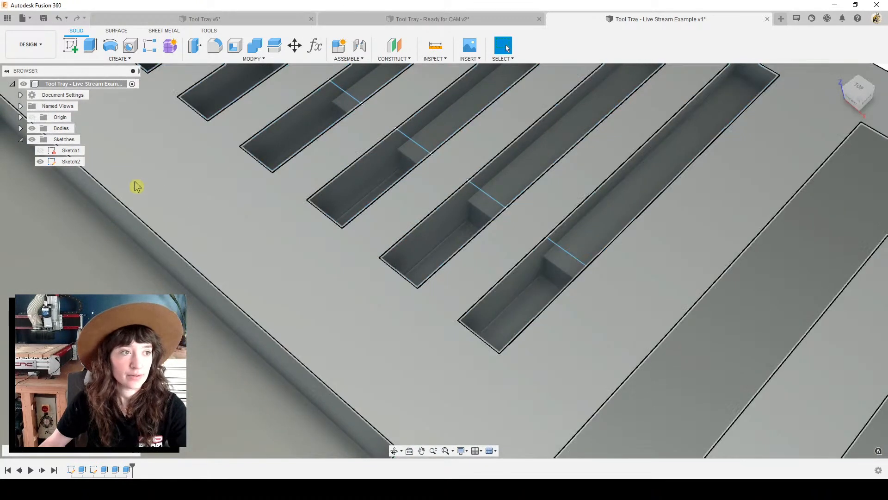
{"action": "left_click", "coordinate": [60, 161]}
{"action": "left_click", "coordinate": [40, 163]}
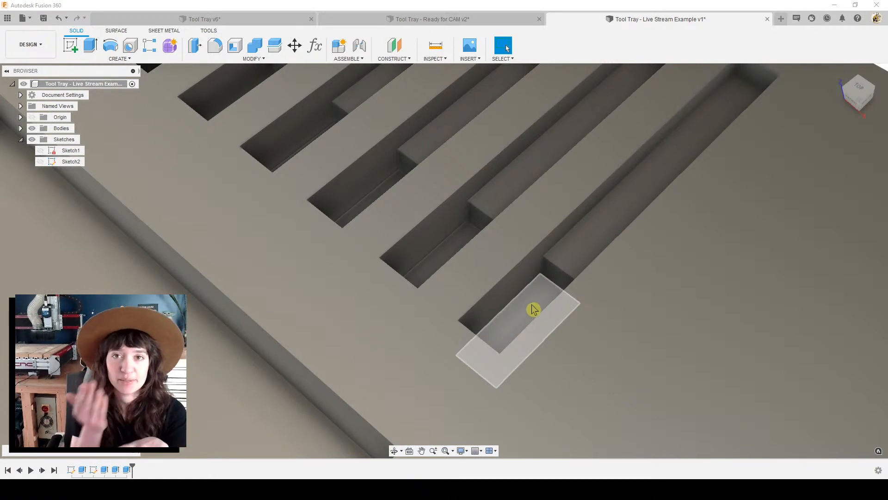
{"action": "scroll", "coordinate": [531, 309], "scroll_direction": "down", "scroll_amount": 5}
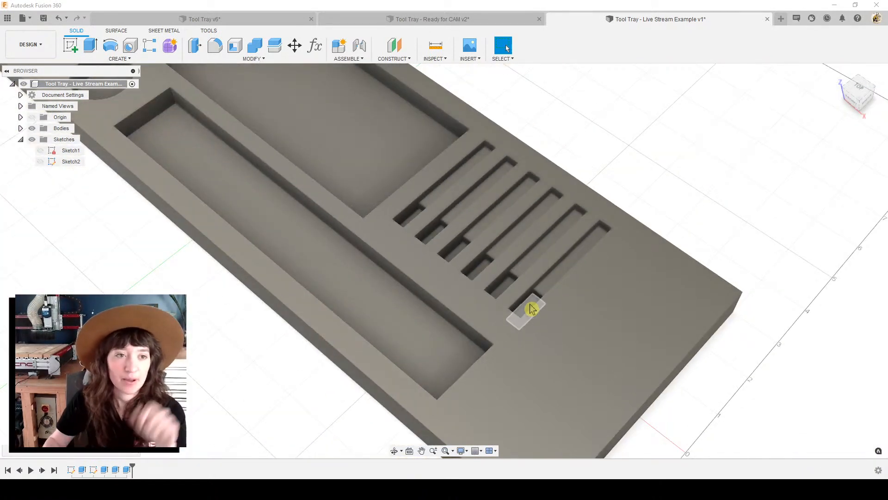
{"action": "left_click", "coordinate": [41, 162]}
{"action": "left_click", "coordinate": [41, 162]}
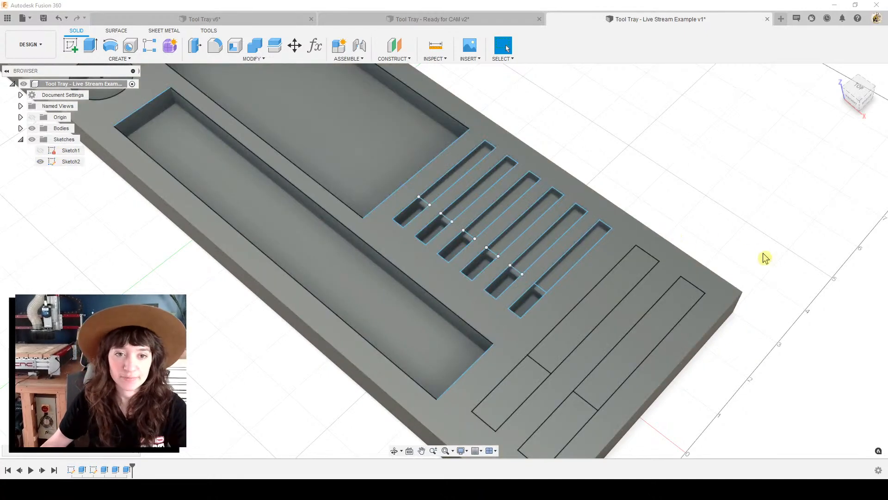
{"action": "scroll", "coordinate": [772, 245], "scroll_direction": "down", "scroll_amount": 3}
{"action": "middle_click_drag", "start_coordinate": [755, 258], "coordinate": [748, 213], "text": "shift"}
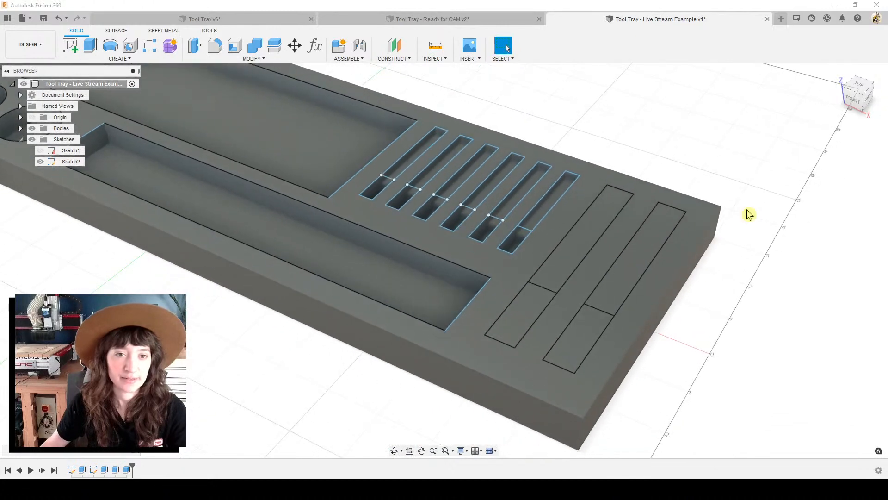
Step: Extrude the long sections of the two wide slots near the tray's end downward as a Cut
{"action": "key", "text": "e"}
{"action": "left_click", "coordinate": [595, 228]}
{"action": "left_click", "coordinate": [639, 259]}
{"action": "left_click_drag", "start_coordinate": [639, 249], "coordinate": [639, 265]}
{"action": "left_click", "coordinate": [831, 271]}
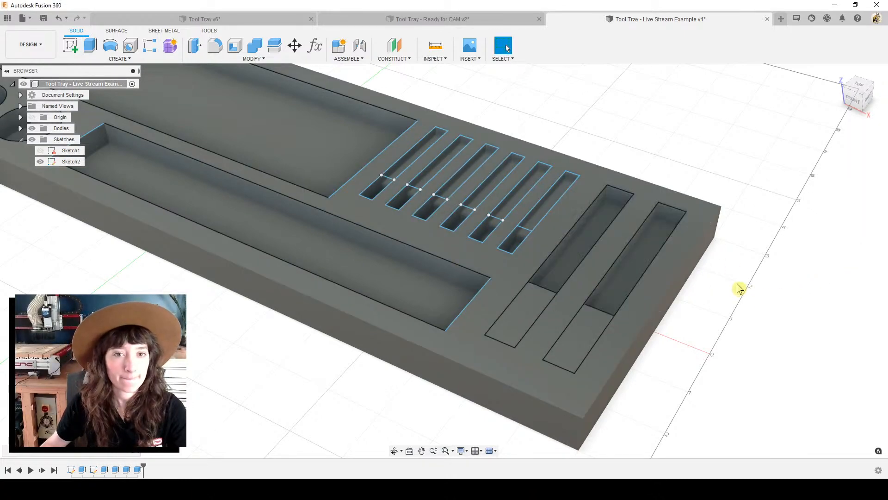
Step: Extrude the short front sections of the two wide slots as a Cut with a distance of -0.6 in
{"action": "key", "text": "e"}
{"action": "left_click", "coordinate": [525, 313]}
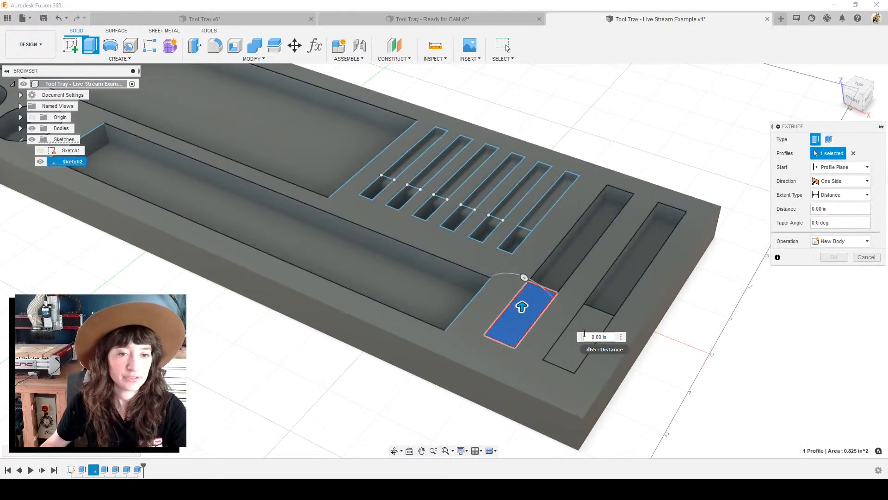
{"action": "left_click", "coordinate": [580, 332]}
{"action": "left_click_drag", "start_coordinate": [580, 330], "coordinate": [588, 357]}
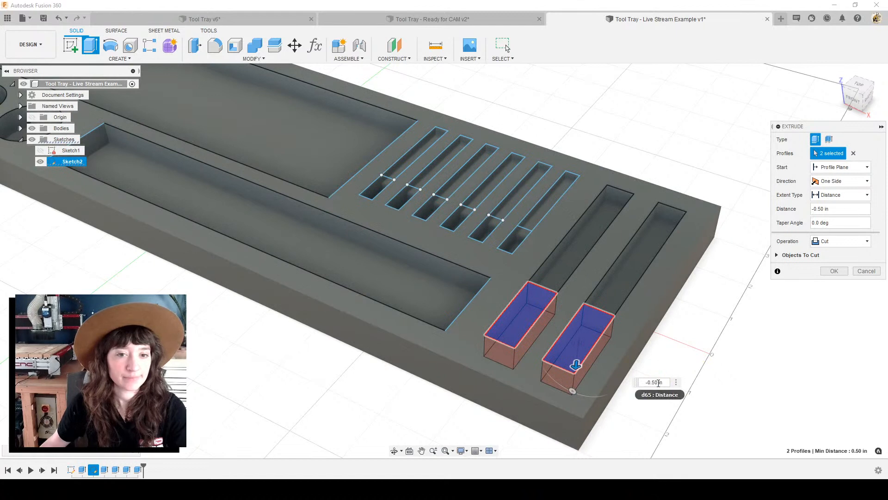
{"action": "key", "text": "Return"}
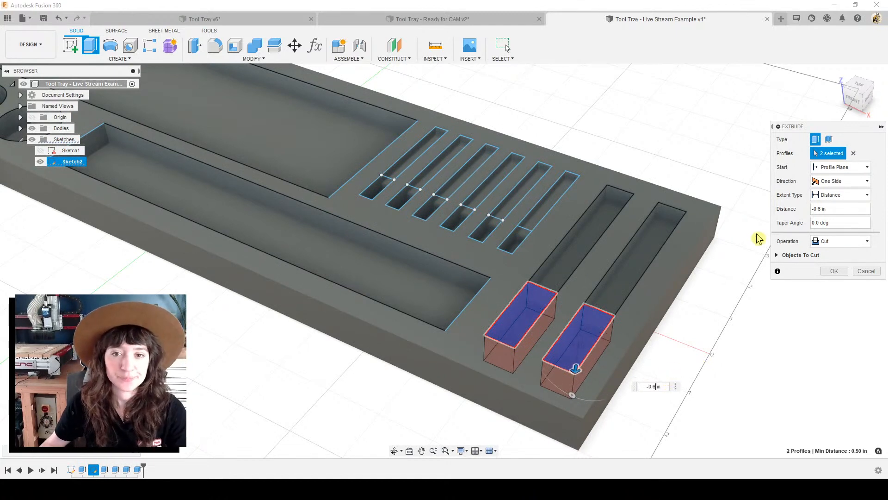
{"action": "left_click", "coordinate": [833, 272]}
Step: Hide Sketch2 and examine the stepped floors of the slots at the tray's end
{"action": "middle_click_drag", "start_coordinate": [741, 369], "coordinate": [708, 359], "text": "shift"}
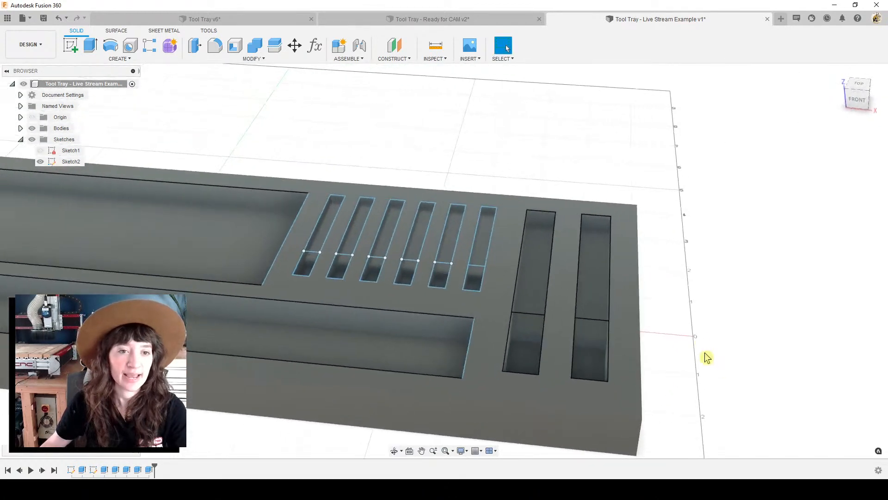
{"action": "middle_click_drag", "start_coordinate": [436, 390], "coordinate": [561, 394]}
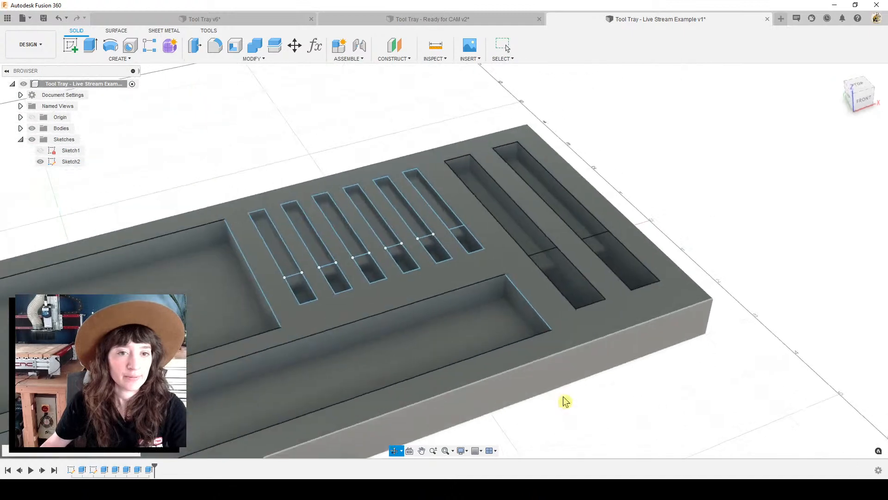
{"action": "left_click", "coordinate": [41, 162]}
{"action": "middle_click_drag", "start_coordinate": [747, 263], "coordinate": [674, 234], "text": "shift"}
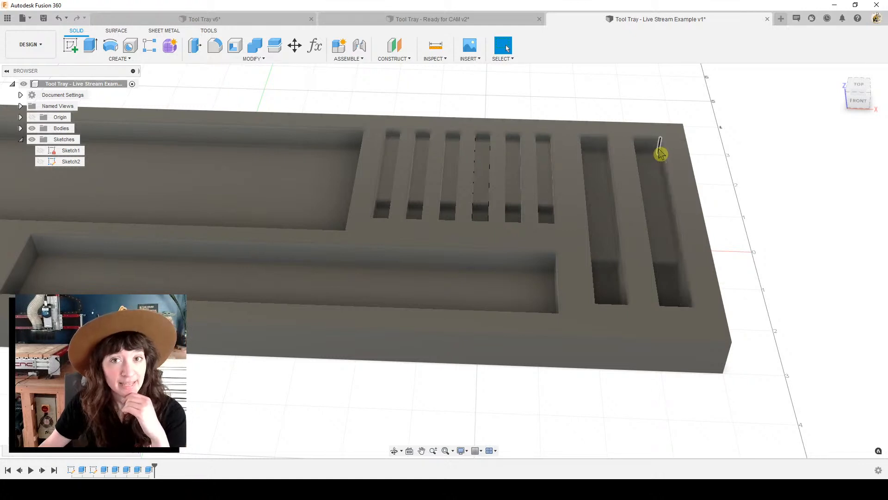
Step: Start a constant-radius Fillet on the vertical front corner edge at the wide-slot end of the tray
{"action": "left_click", "coordinate": [213, 47]}
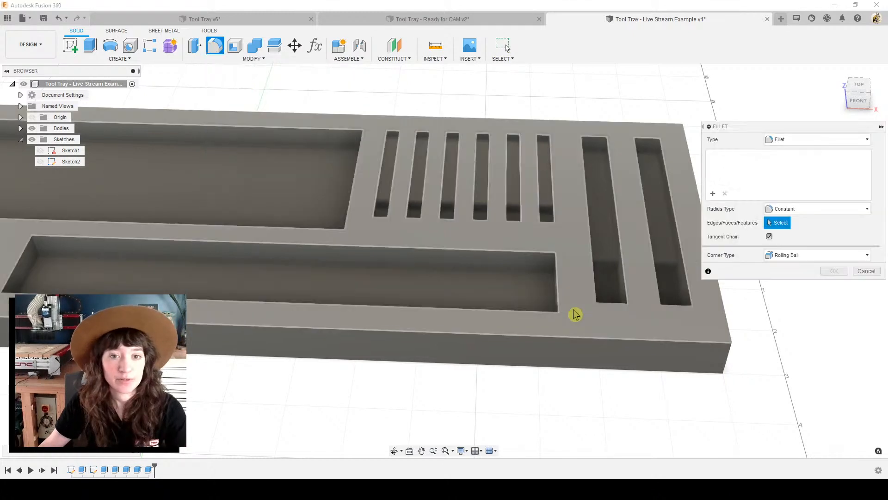
{"action": "left_click", "coordinate": [727, 363]}
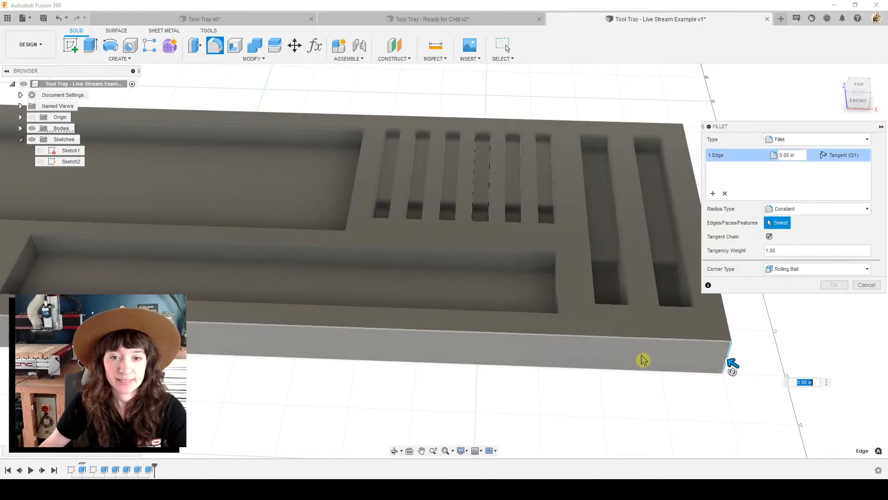
{"action": "mouse_move", "coordinate": [726, 362]}
{"action": "left_mouse_down"}
{"action": "mouse_move", "coordinate": [708, 350]}
{"action": "mouse_move", "coordinate": [725, 359]}
{"action": "left_mouse_up"}
{"action": "left_click", "coordinate": [865, 285]}
{"action": "mouse_move", "coordinate": [756, 359]}
{"action": "middle_mouse_down", "text": "shift"}
{"action": "mouse_move", "coordinate": [476, 307]}
{"action": "mouse_move", "coordinate": [273, 246]}
{"action": "middle_mouse_up", "text": "shift"}
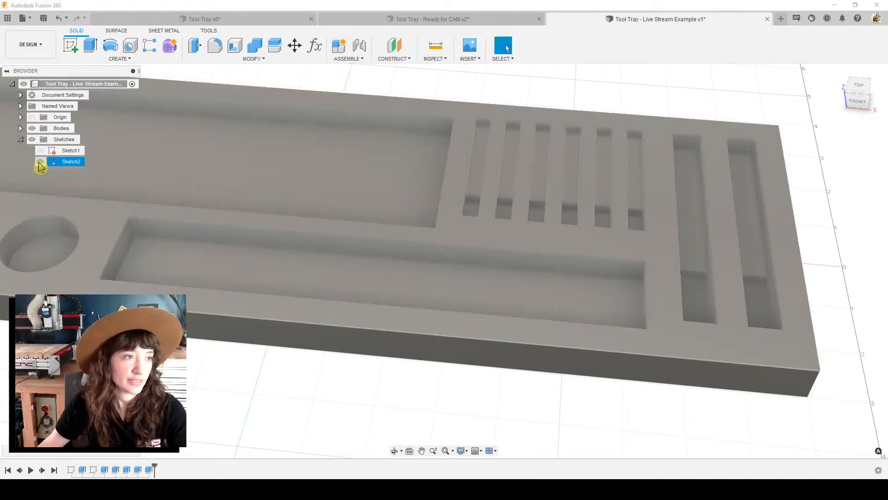
Step: Show Sketch2 and open it for editing
{"action": "right_click", "coordinate": [56, 162]}
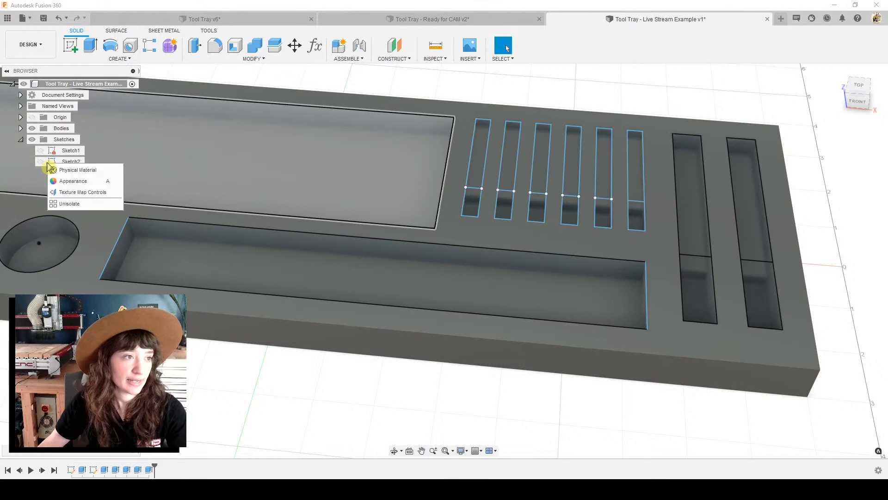
{"action": "left_click", "coordinate": [52, 162]}
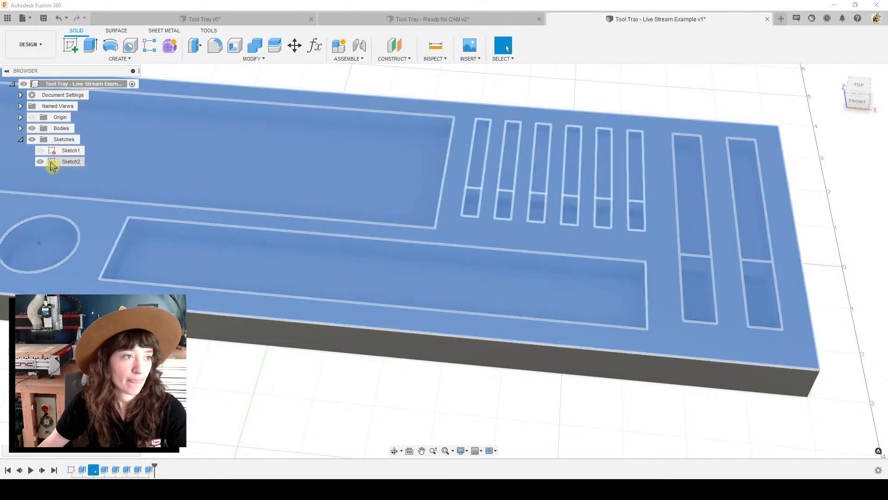
{"action": "double_click", "coordinate": [51, 162]}
{"action": "double_click", "coordinate": [59, 165]}
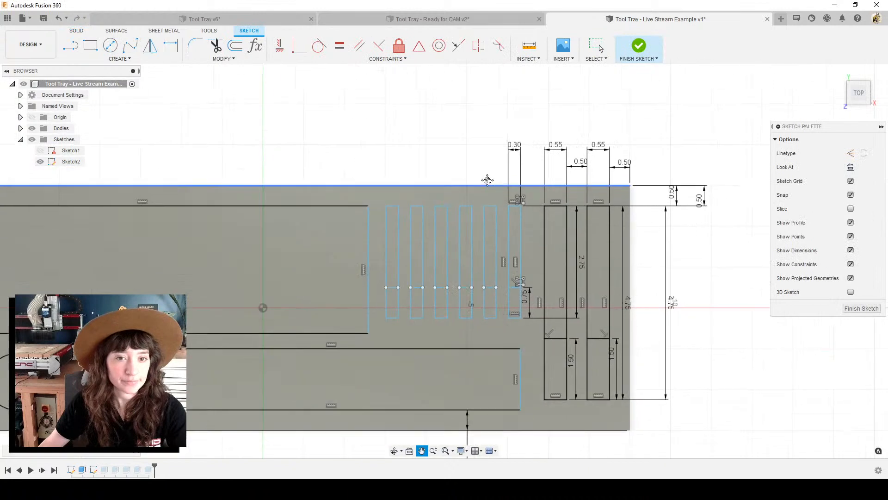
{"action": "middle_click_drag", "start_coordinate": [487, 180], "coordinate": [480, 173]}
{"action": "scroll", "coordinate": [577, 209], "scroll_direction": "up", "scroll_amount": 3}
{"action": "middle_click_drag", "start_coordinate": [586, 248], "coordinate": [563, 185]}
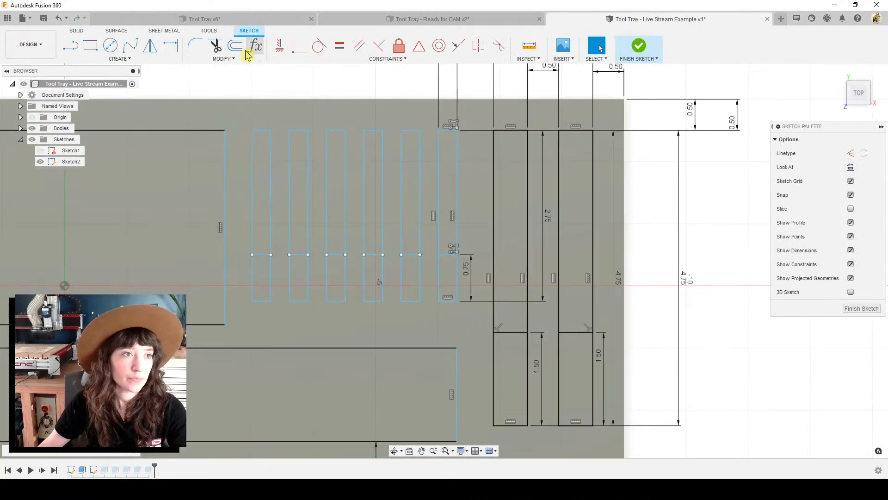
Step: Round the two upper corners of the left wide slot with 0.125 in sketch fillets and finish the sketch
{"action": "left_click", "coordinate": [202, 52]}
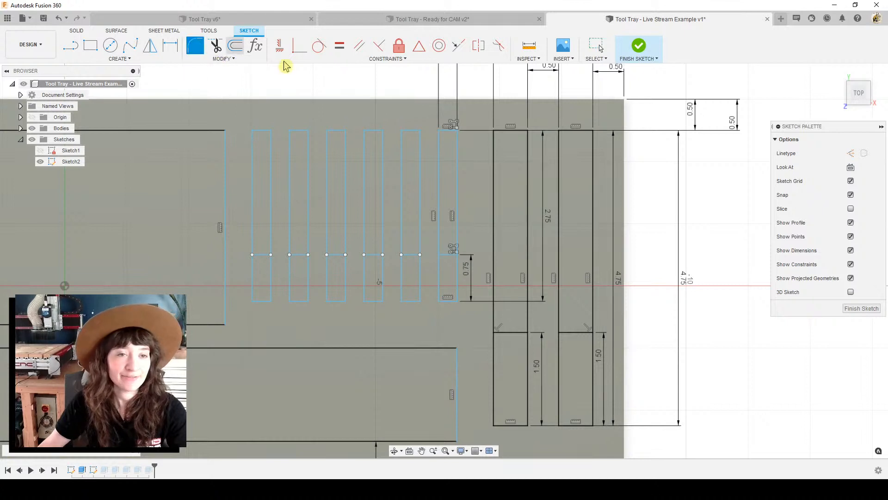
{"action": "left_click", "coordinate": [495, 132]}
{"action": "left_click_drag", "start_coordinate": [529, 131], "coordinate": [532, 132]}
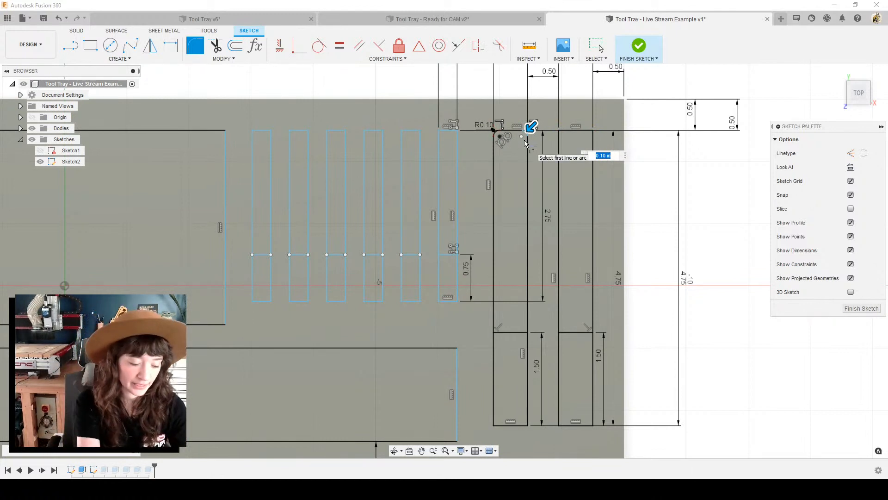
{"action": "type", "text": ".1"}
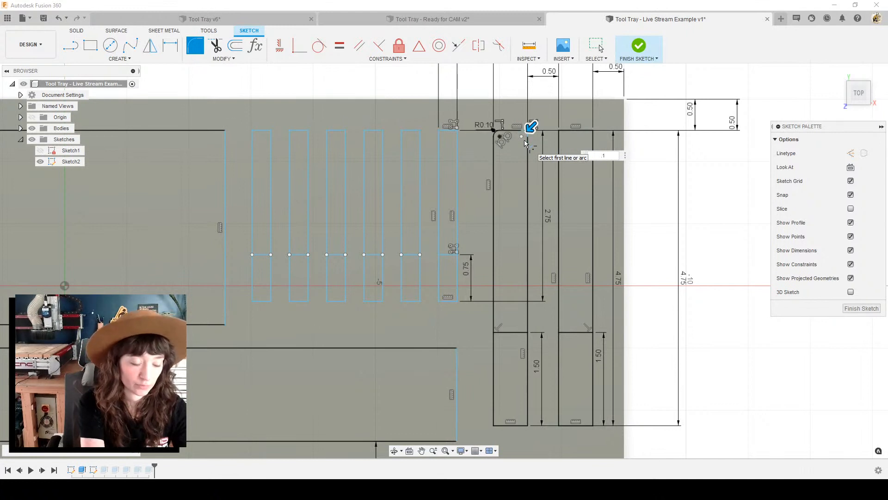
{"action": "type", "text": "25"}
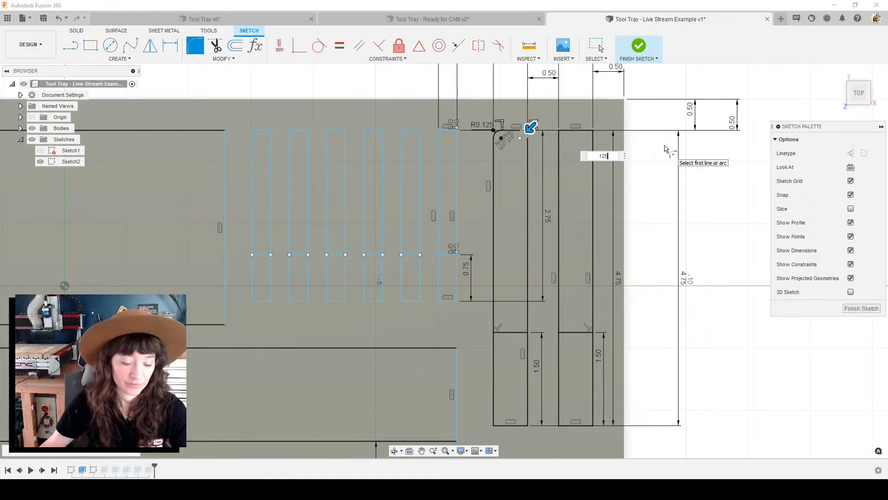
{"action": "key", "text": "Return"}
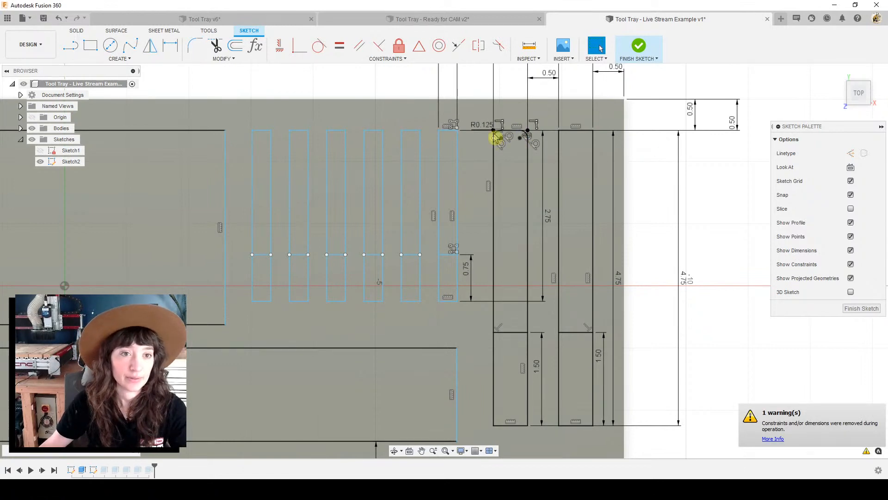
{"action": "scroll", "coordinate": [502, 135], "scroll_direction": "up", "scroll_amount": 5}
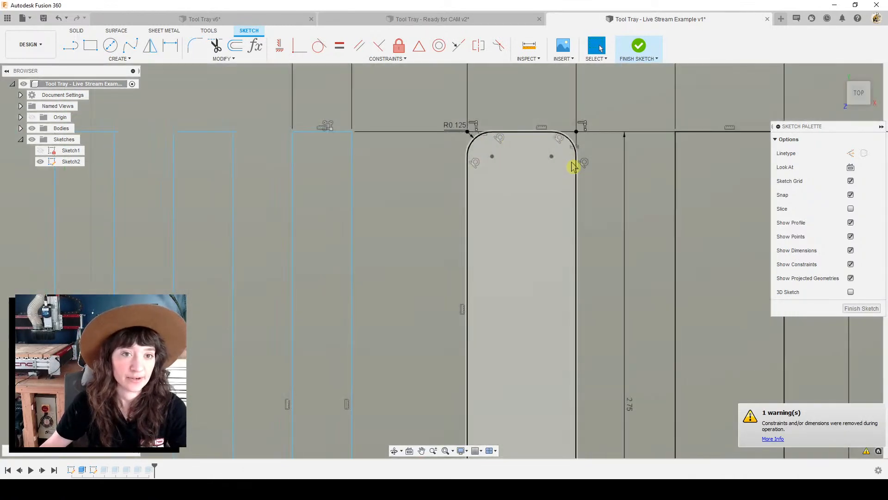
{"action": "scroll", "coordinate": [508, 203], "scroll_direction": "down", "scroll_amount": 4}
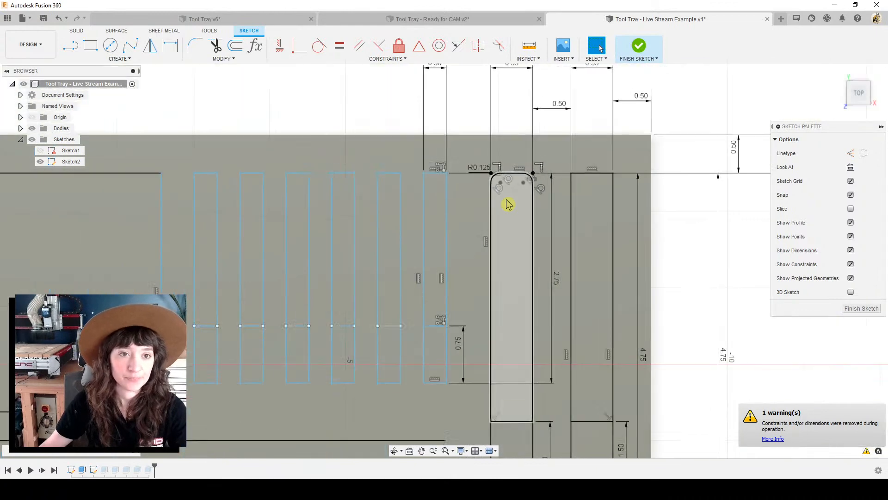
{"action": "left_click", "coordinate": [837, 309]}
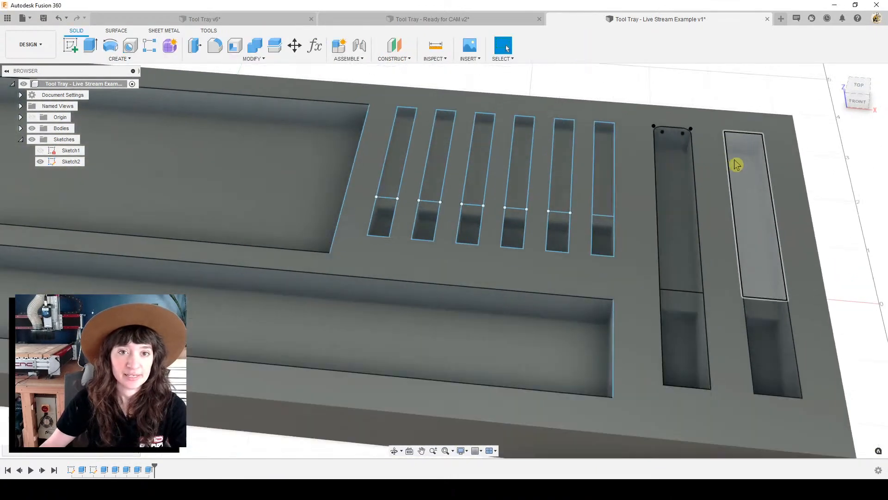
Step: Examine the rounded slot corners against the square-cornered slots and the remaining tray pockets in 3D
{"action": "scroll", "coordinate": [736, 165], "scroll_direction": "up", "scroll_amount": 2}
{"action": "middle_click_drag", "start_coordinate": [736, 167], "coordinate": [659, 259], "text": "shift"}
{"action": "scroll", "coordinate": [660, 258], "scroll_direction": "up", "scroll_amount": 2}
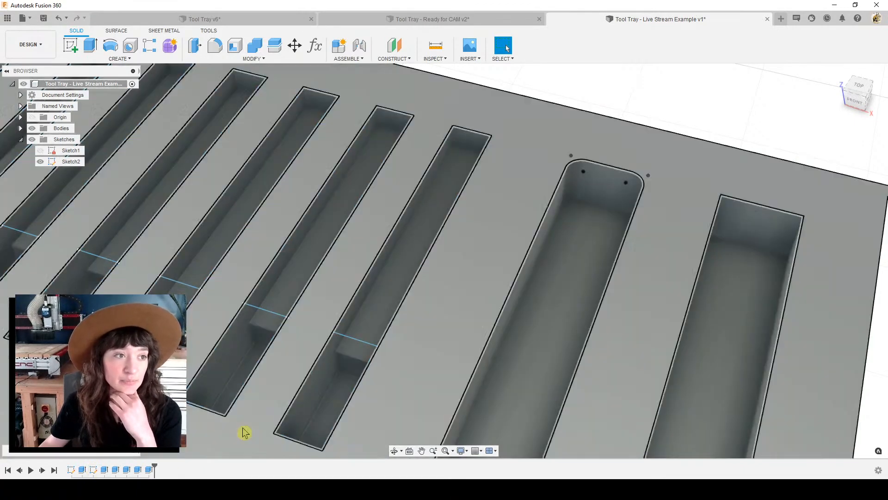
{"action": "scroll", "coordinate": [335, 388], "scroll_direction": "down", "scroll_amount": 5}
{"action": "middle_click_drag", "start_coordinate": [341, 387], "coordinate": [469, 310]}
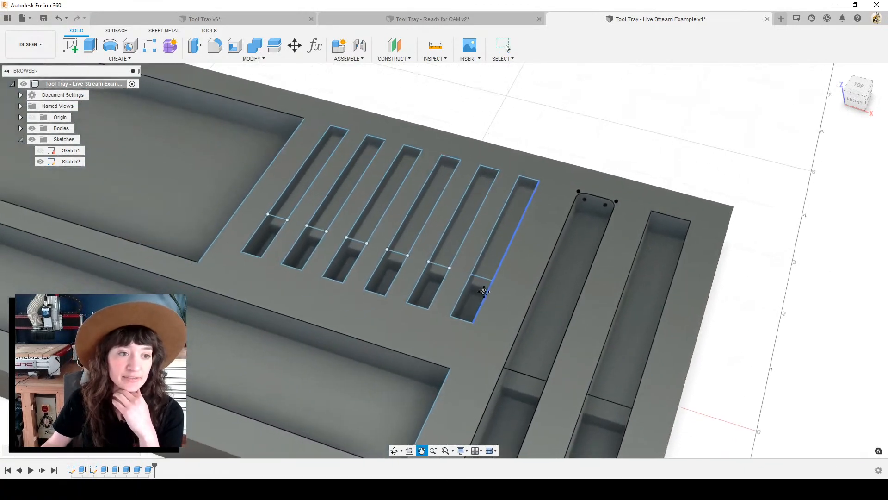
{"action": "scroll", "coordinate": [479, 304], "scroll_direction": "up", "scroll_amount": 1}
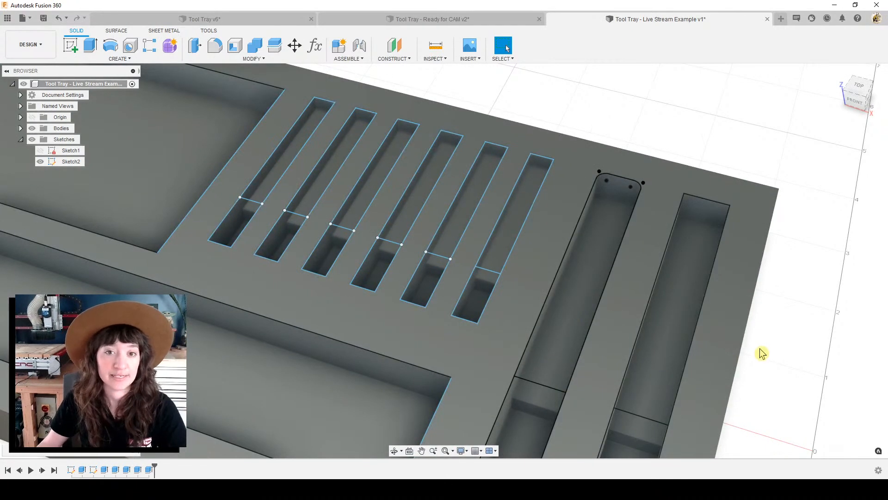
{"action": "scroll", "coordinate": [762, 353], "scroll_direction": "down", "scroll_amount": 1}
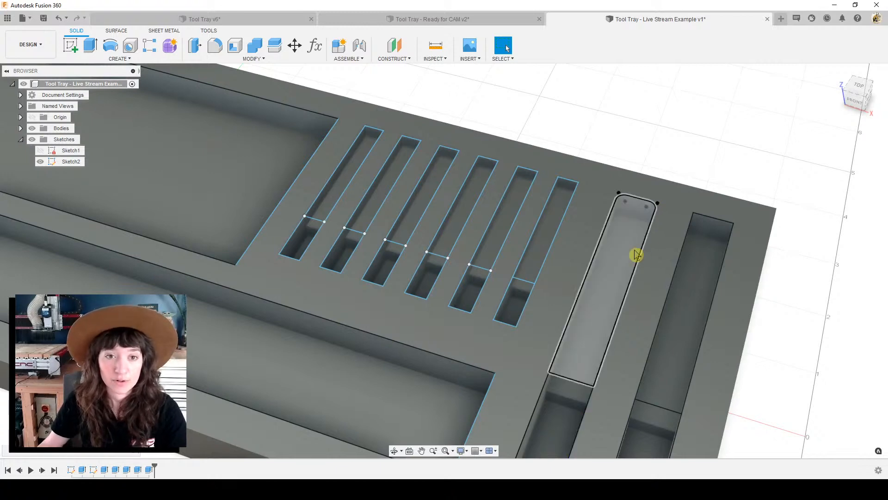
{"action": "scroll", "coordinate": [635, 254], "scroll_direction": "down", "scroll_amount": 3}
{"action": "left_click_drag", "start_coordinate": [655, 282], "coordinate": [697, 264]}
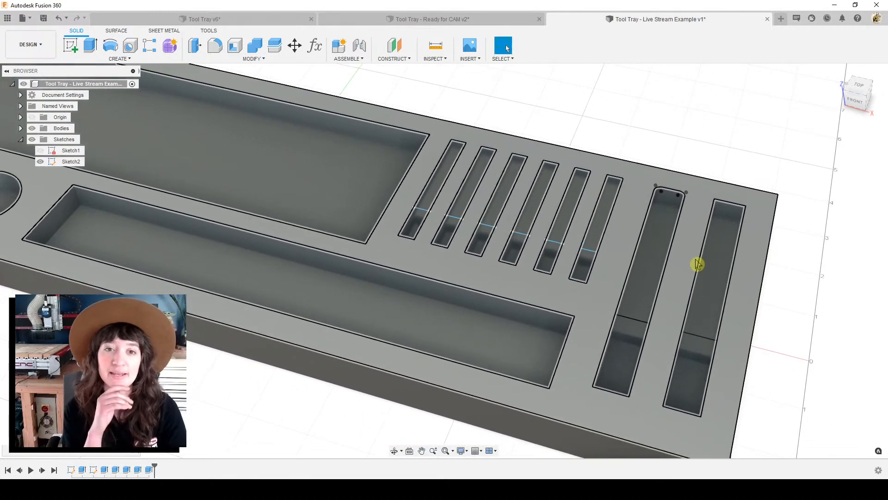
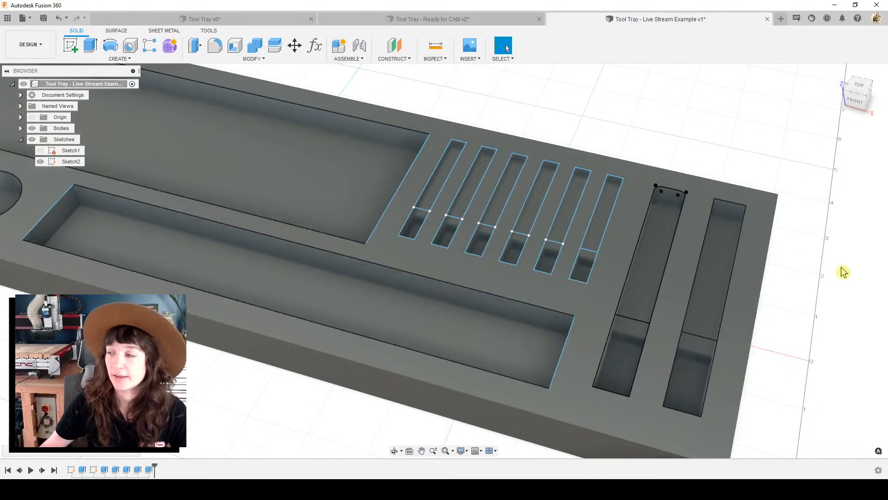
{"action": "scroll", "coordinate": [836, 287], "scroll_direction": "down", "scroll_amount": 3}
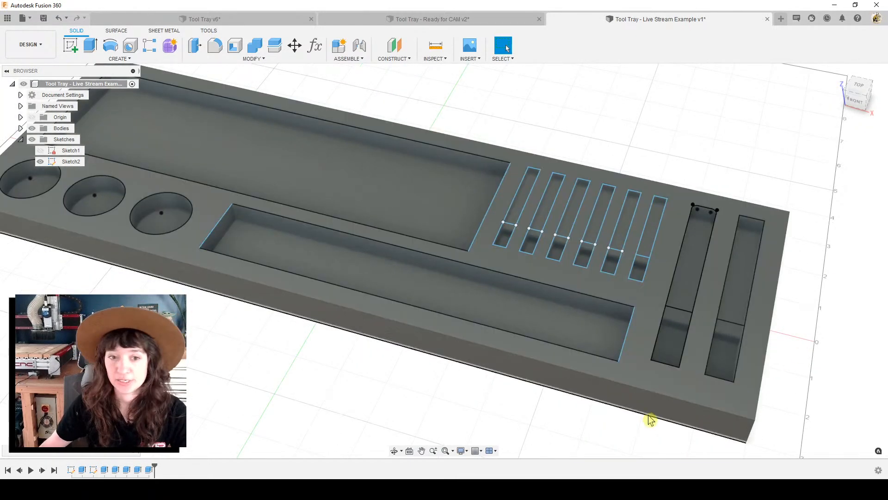
{"action": "middle_click_drag", "start_coordinate": [648, 418], "coordinate": [660, 414], "text": "shift"}
{"action": "middle_click_drag", "start_coordinate": [592, 396], "coordinate": [668, 371]}
{"action": "scroll", "coordinate": [633, 395], "scroll_direction": "down", "scroll_amount": 2}
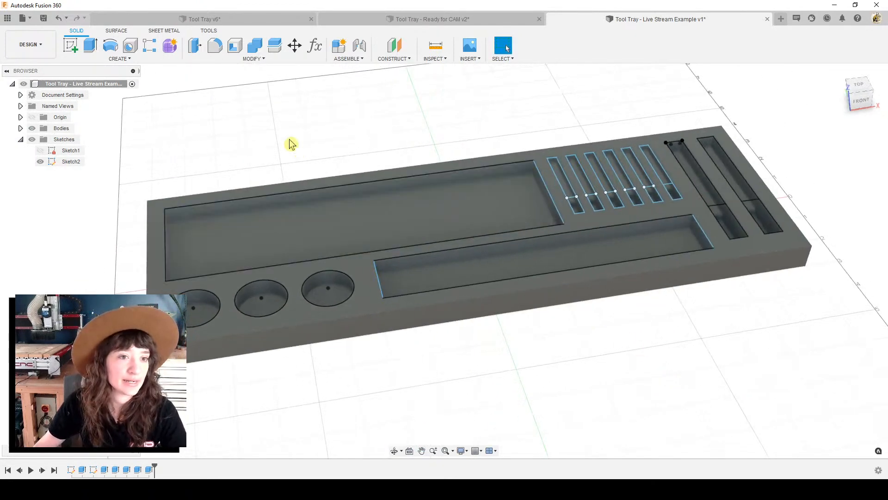
Step: Hide Sketch2 and open the appearance library search for the tray
{"action": "left_click", "coordinate": [40, 161]}
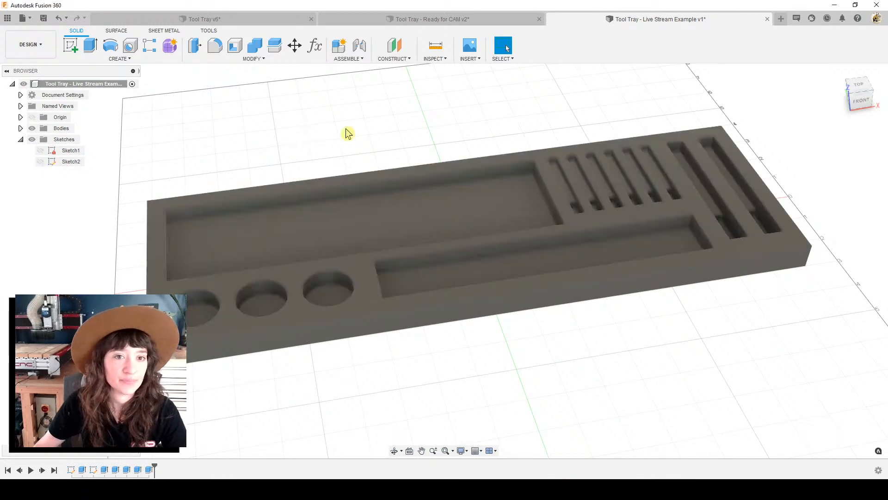
{"action": "middle_click_drag", "start_coordinate": [347, 135], "coordinate": [346, 133], "text": "shift"}
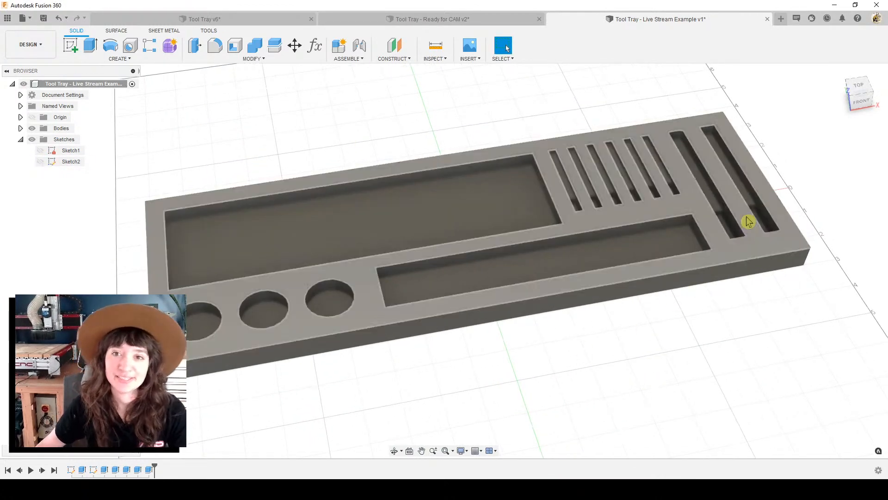
{"action": "key", "text": "a"}
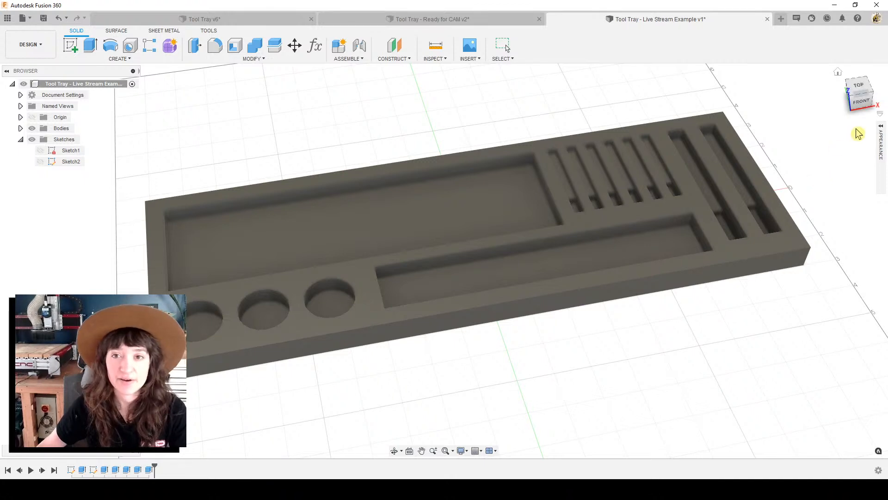
{"action": "left_click", "coordinate": [881, 129]}
{"action": "left_click", "coordinate": [735, 271]}
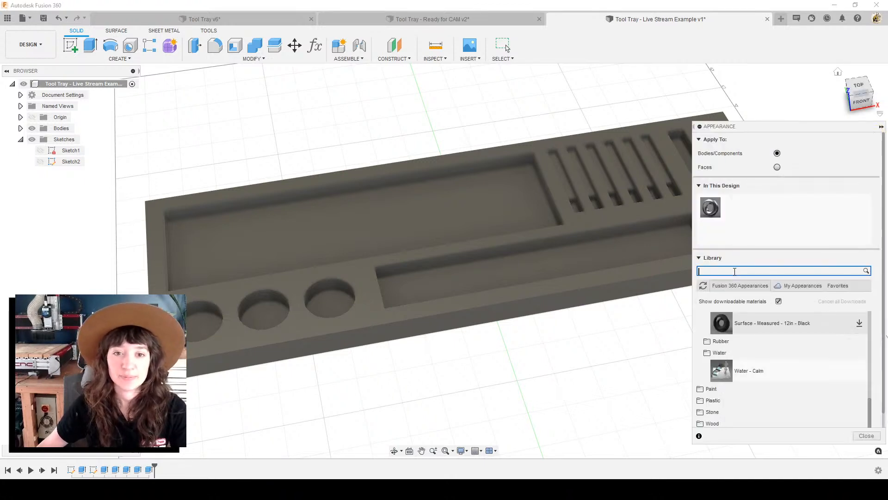
Step: Search the appearance library for bamboo and apply Bamboo Light - Semigloss to the tray body
{"action": "type", "text": "bamboo"}
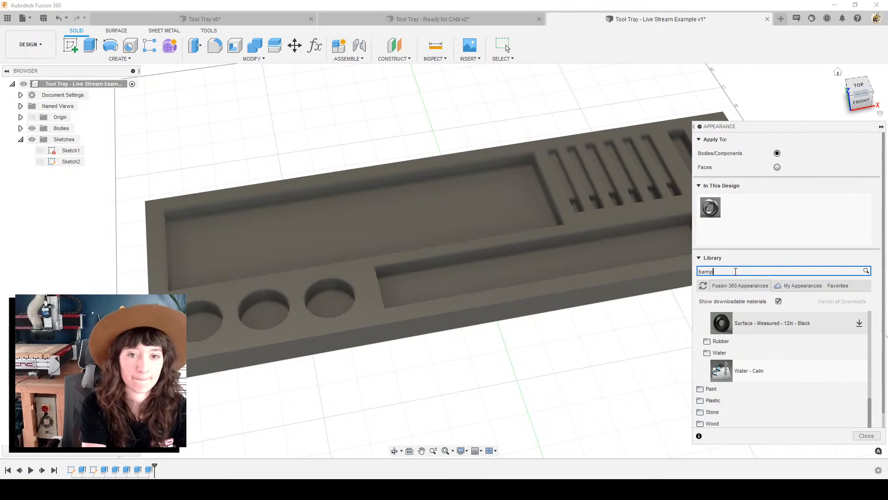
{"action": "key", "text": "Return"}
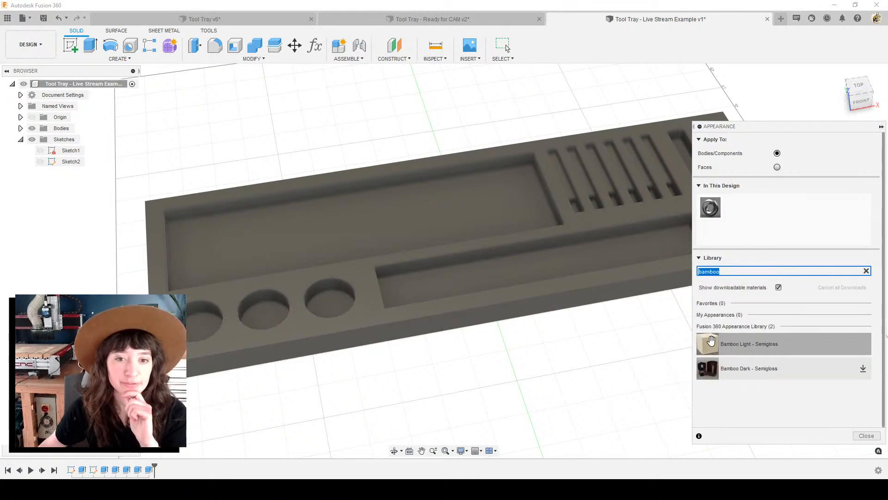
{"action": "left_click_drag", "start_coordinate": [711, 341], "coordinate": [548, 290]}
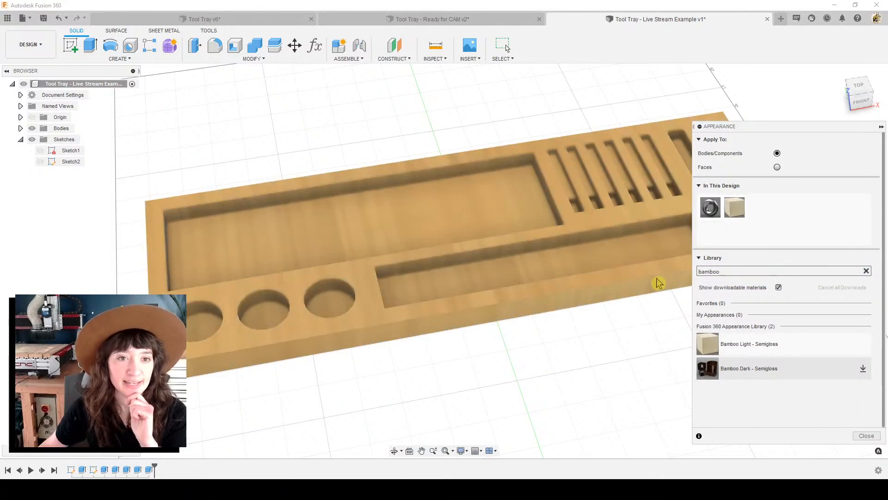
Step: Search the appearance library for ash and apply 3D Ash - Unfinished to the tray body
{"action": "left_click_drag", "start_coordinate": [728, 271], "coordinate": [686, 267]}
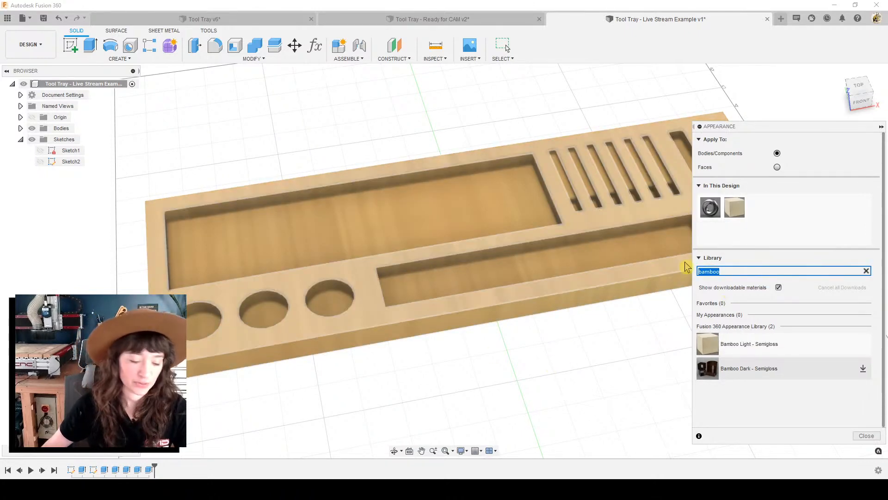
{"action": "type", "text": "ash"}
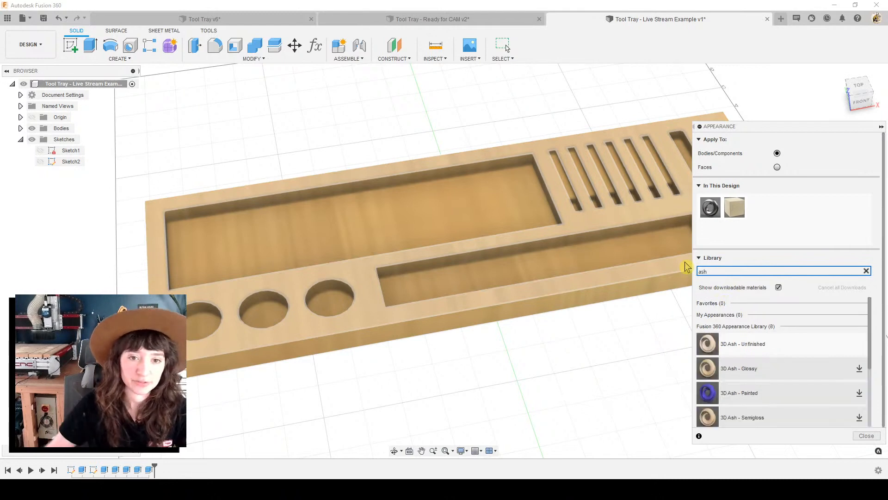
{"action": "left_click", "coordinate": [723, 342]}
{"action": "left_click_drag", "start_coordinate": [723, 341], "coordinate": [621, 273]}
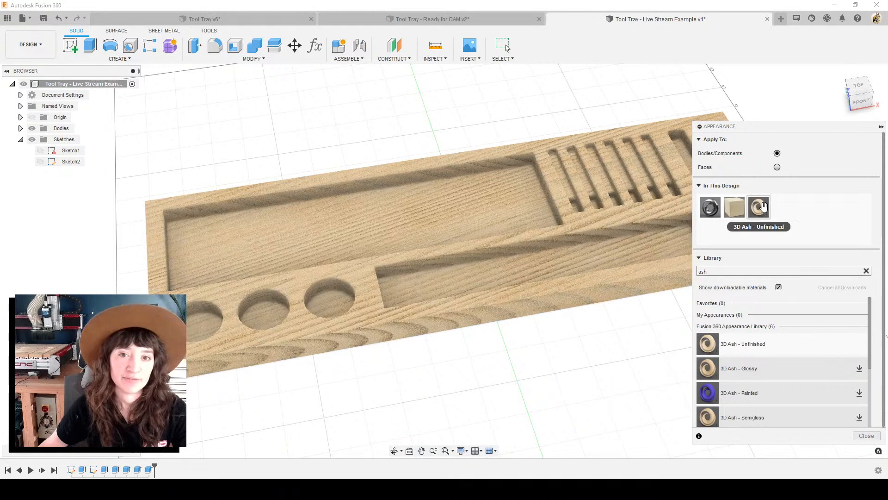
Step: Edit the 3D Ash - Unfinished appearance to a paler wood tone and collapse the appearance settings
{"action": "double_click", "coordinate": [758, 207]}
{"action": "left_click_drag", "start_coordinate": [664, 195], "coordinate": [672, 193]}
{"action": "left_click", "coordinate": [678, 467]}
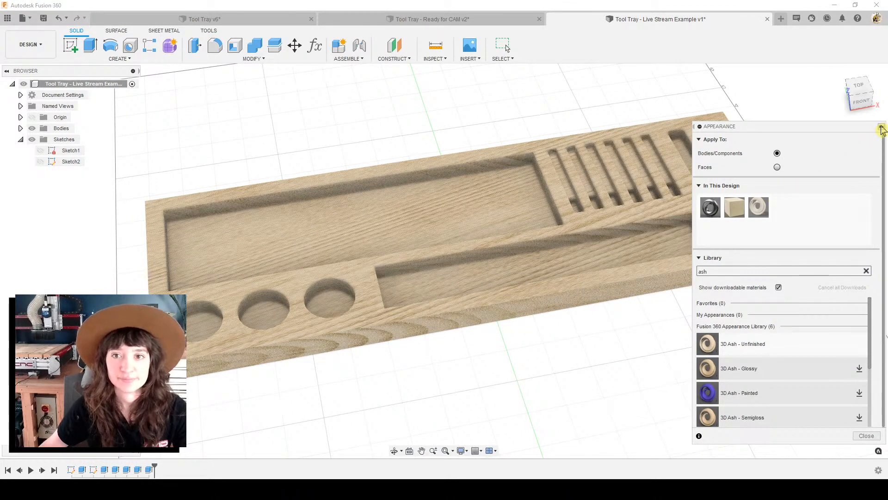
{"action": "left_click", "coordinate": [881, 126]}
Step: Switch the tray design to the Manufacture workspace
{"action": "middle_click_drag", "start_coordinate": [763, 300], "coordinate": [578, 196], "text": "shift"}
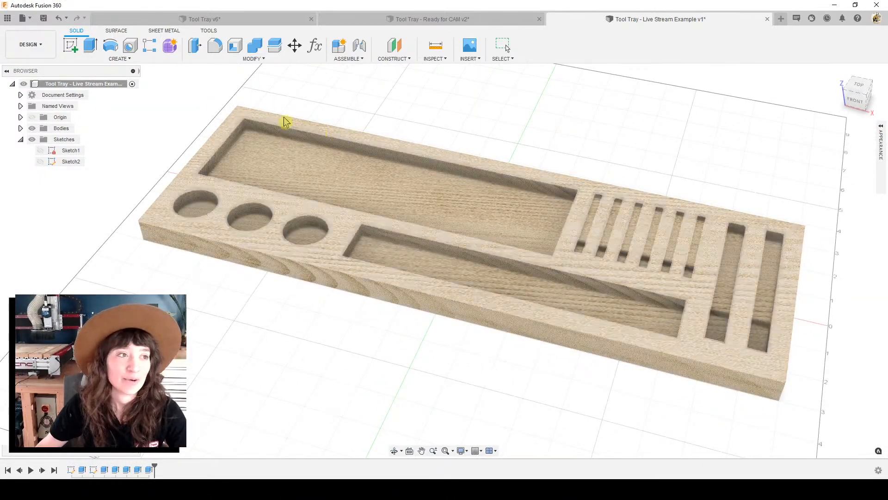
{"action": "left_click", "coordinate": [46, 45]}
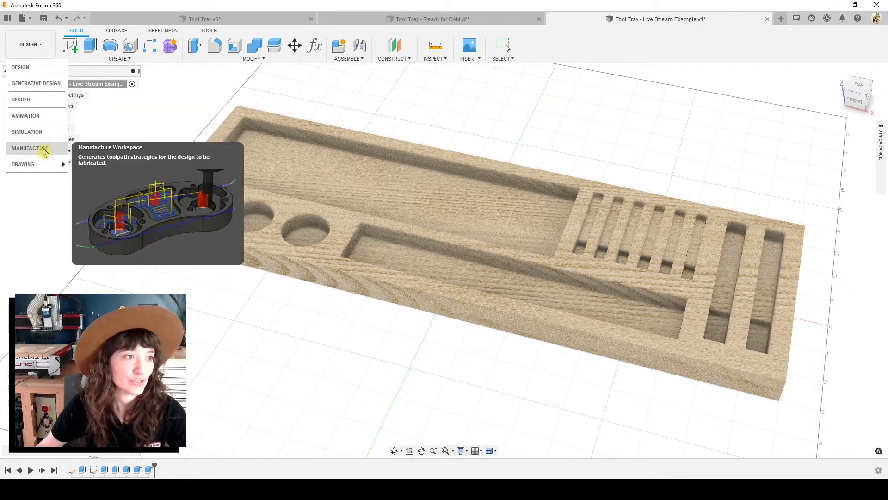
{"action": "left_click", "coordinate": [44, 150]}
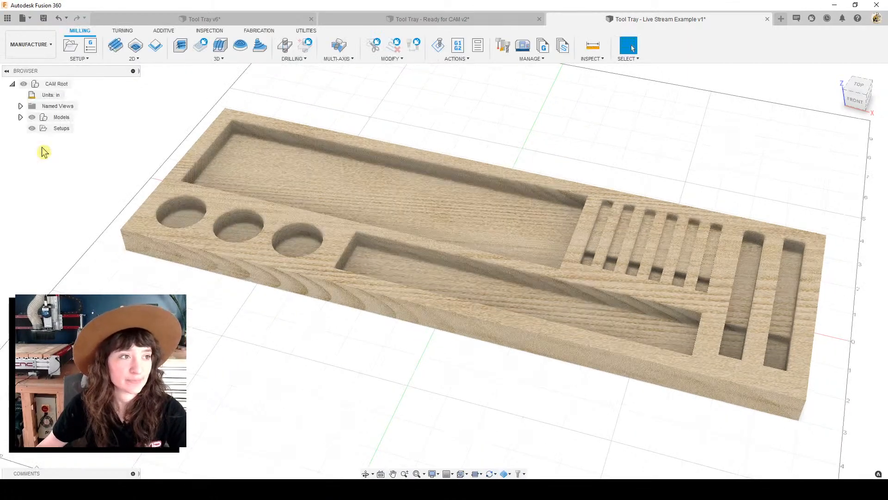
Step: Switch the tool tray file from the Manufacture workspace back to the Design workspace
{"action": "middle_click_drag", "start_coordinate": [263, 365], "coordinate": [269, 360], "text": "shift"}
{"action": "middle_click_drag", "start_coordinate": [343, 366], "coordinate": [323, 341]}
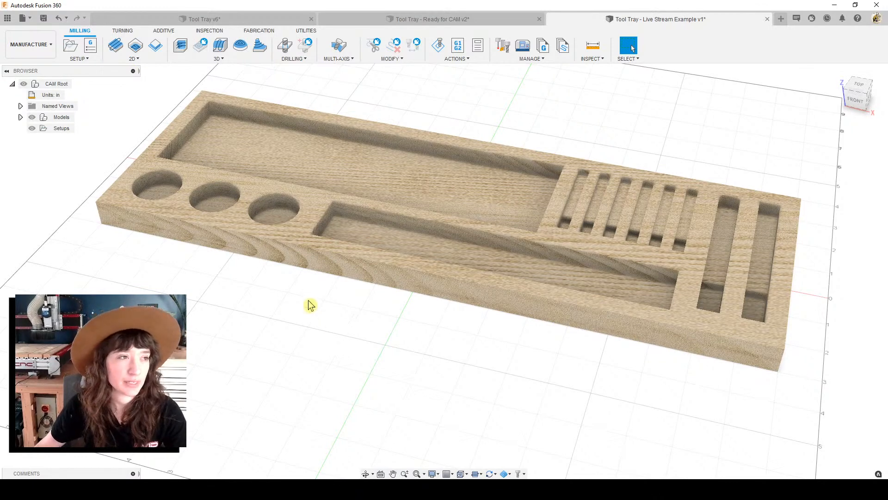
{"action": "left_click", "coordinate": [42, 45]}
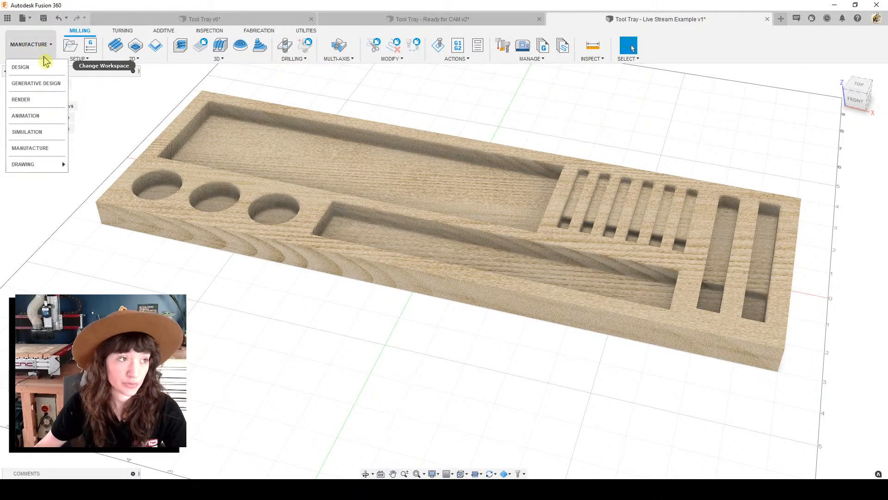
{"action": "left_click", "coordinate": [46, 71]}
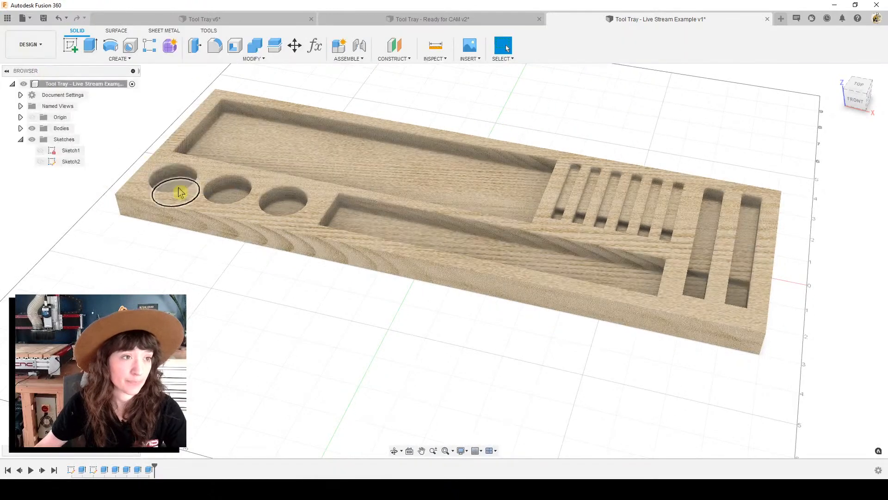
Step: Hide the tray body and start a new sketch on the horizontal XY origin plane
{"action": "middle_click_drag", "start_coordinate": [376, 317], "coordinate": [405, 331], "text": "shift"}
{"action": "middle_click_drag", "start_coordinate": [478, 328], "coordinate": [496, 333]}
{"action": "scroll", "coordinate": [497, 334], "scroll_direction": "up", "scroll_amount": 1}
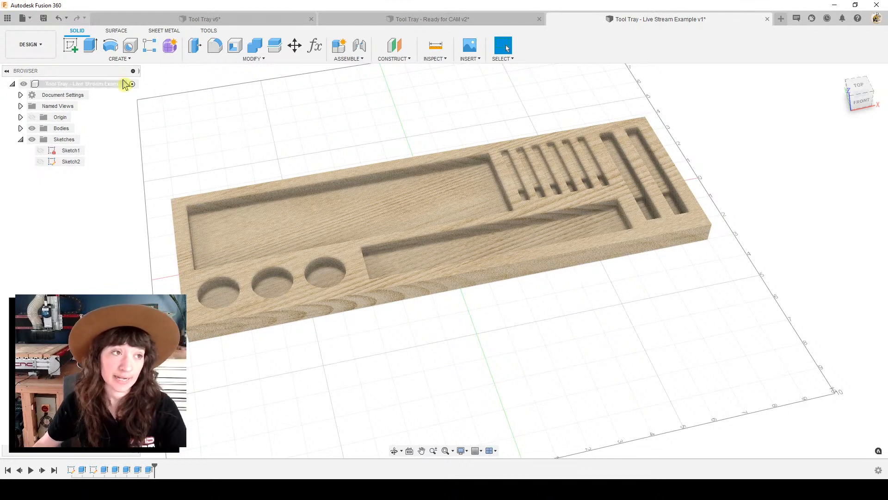
{"action": "left_click", "coordinate": [73, 49]}
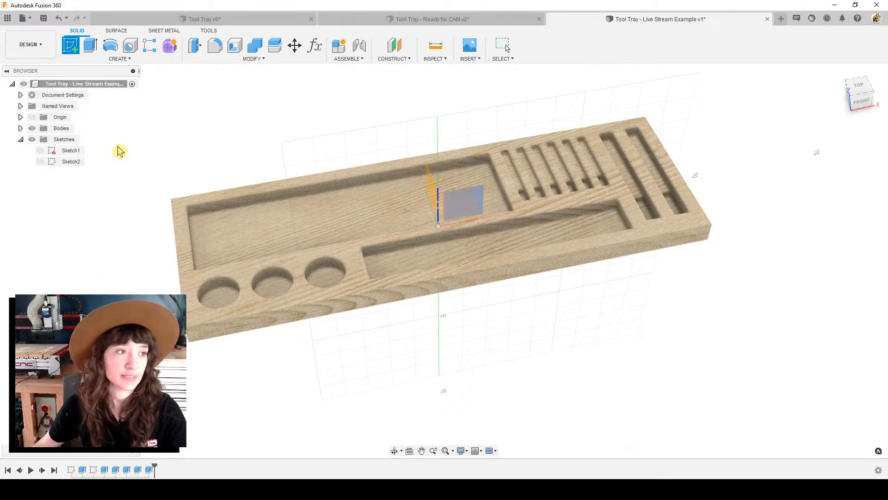
{"action": "left_click", "coordinate": [20, 128]}
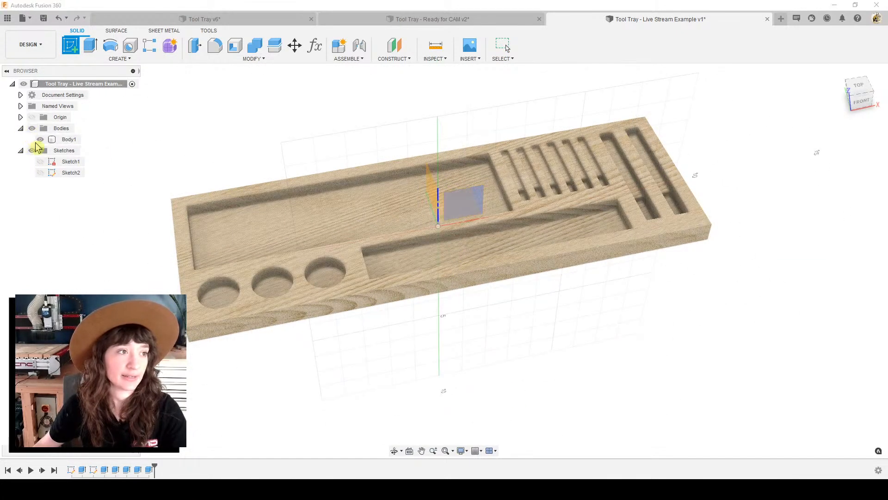
{"action": "left_click", "coordinate": [40, 139]}
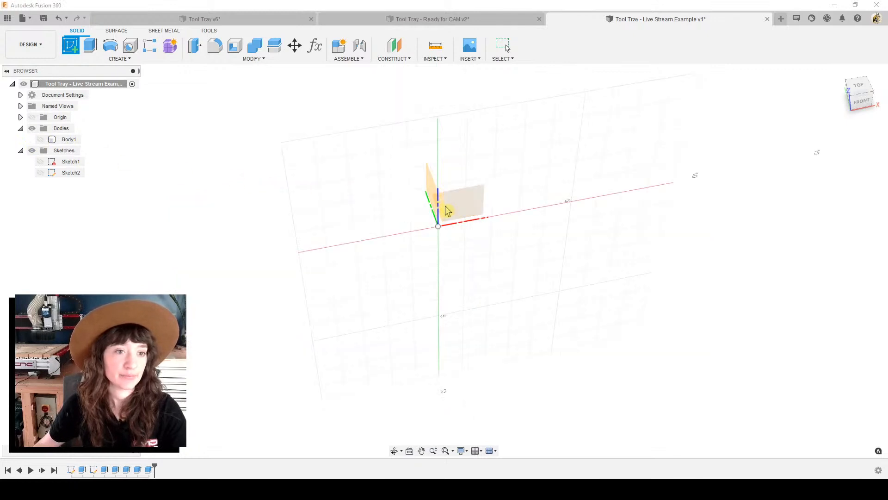
{"action": "middle_click_drag", "start_coordinate": [543, 218], "coordinate": [489, 238], "text": "shift"}
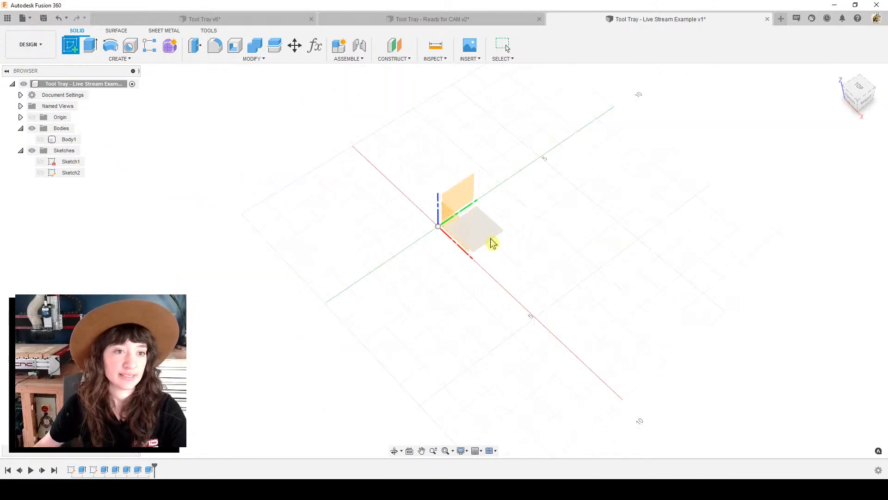
{"action": "left_click", "coordinate": [492, 244]}
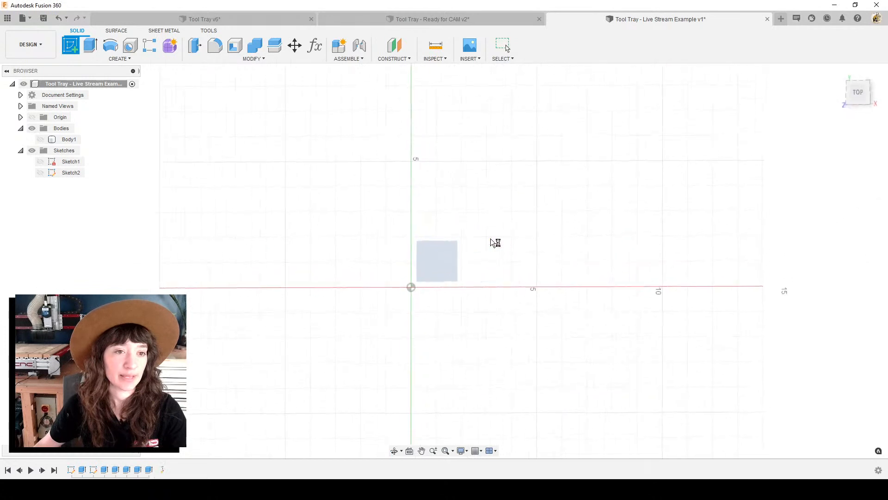
Step: Draw a center rectangle on the origin, 22 in wide and 8 in high, and finish the sketch
{"action": "left_click", "coordinate": [139, 59]}
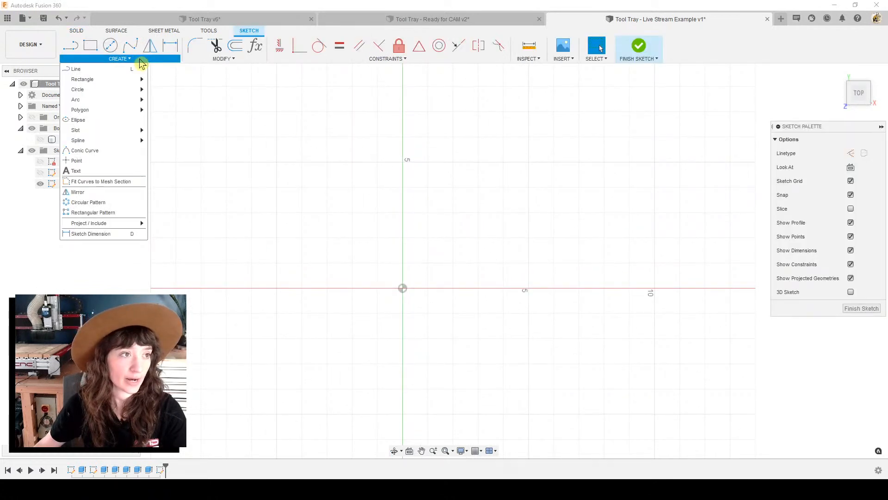
{"action": "mouse_move", "coordinate": [143, 80]}
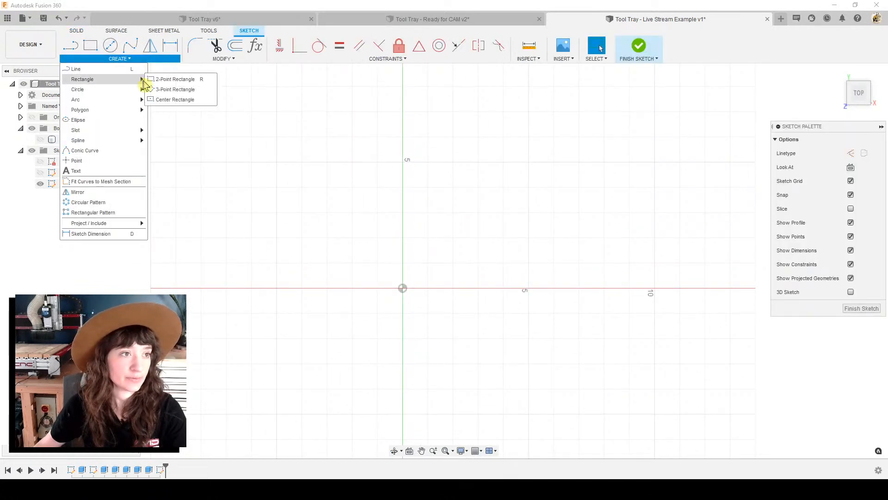
{"action": "left_click", "coordinate": [175, 100]}
{"action": "left_click", "coordinate": [403, 288]}
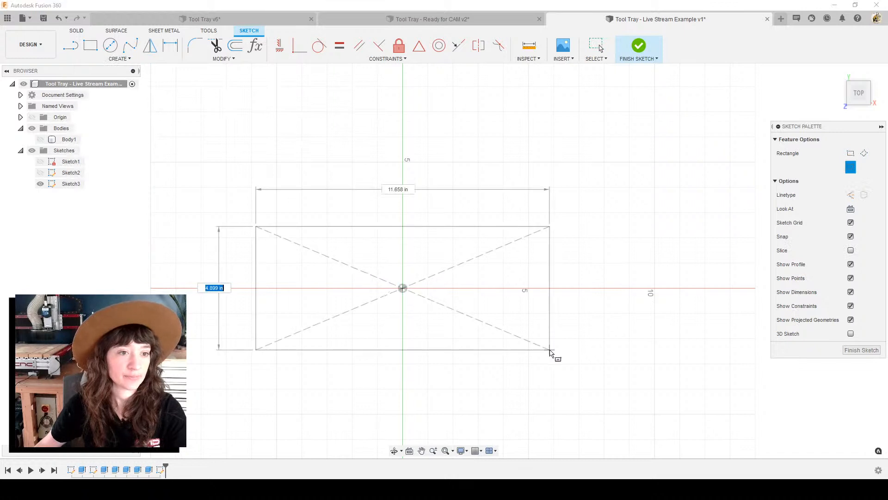
{"action": "key", "text": "Tab"}
{"action": "scroll", "coordinate": [551, 353], "scroll_direction": "down", "scroll_amount": 1}
{"action": "middle_click_drag", "start_coordinate": [553, 348], "coordinate": [592, 298]}
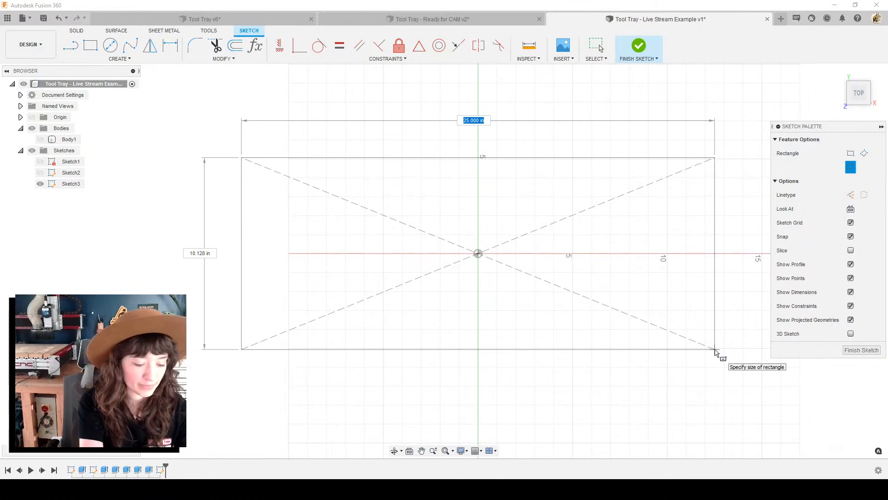
{"action": "type", "text": "8"}
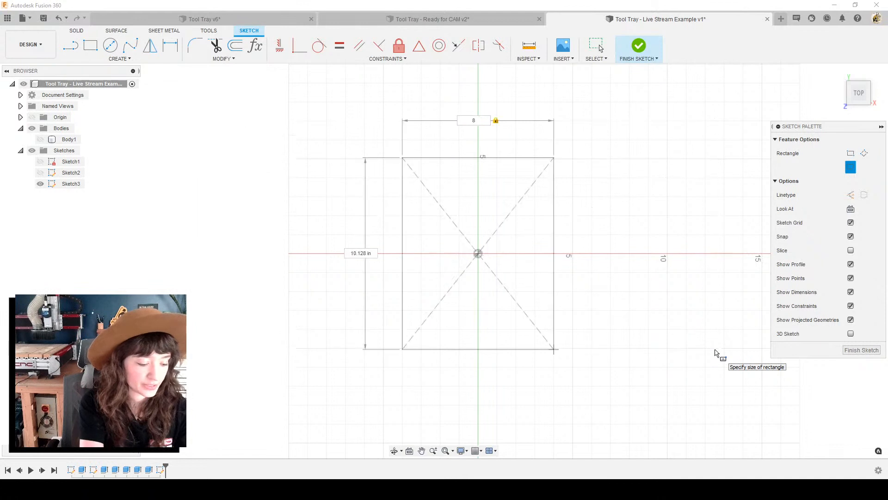
{"action": "key", "text": "Tab"}
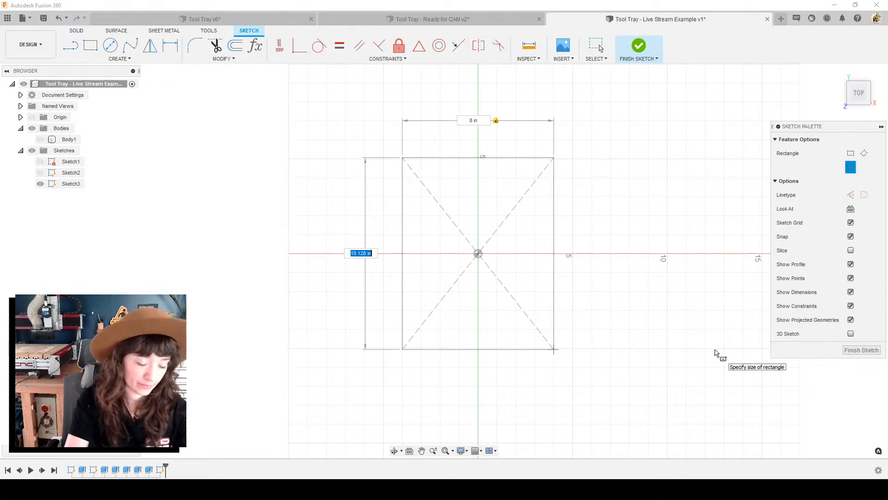
{"action": "type", "text": "8"}
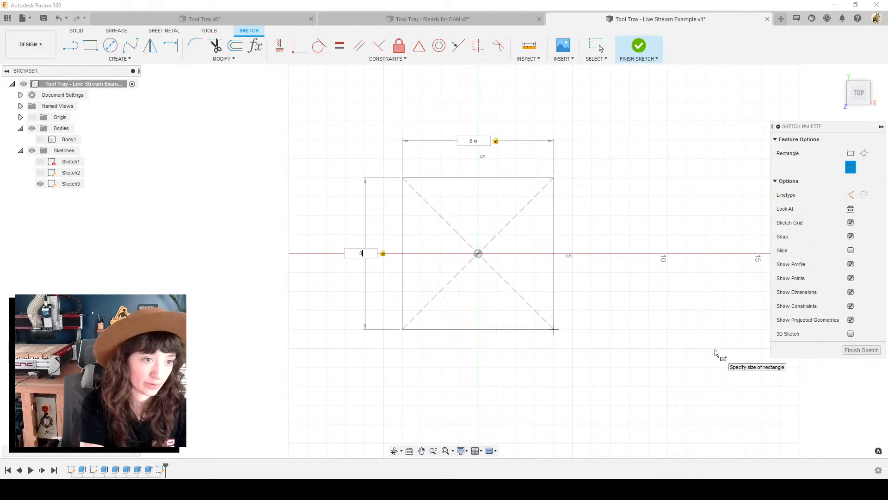
{"action": "key", "text": "Caps_Lock"}
{"action": "key", "text": "Caps_Lock"}
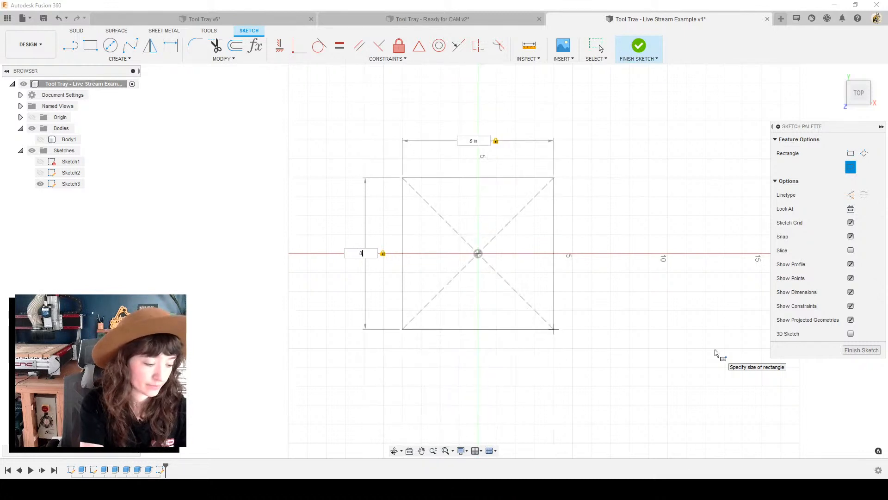
{"action": "key", "text": "Caps_Lock"}
{"action": "key", "text": "Tab"}
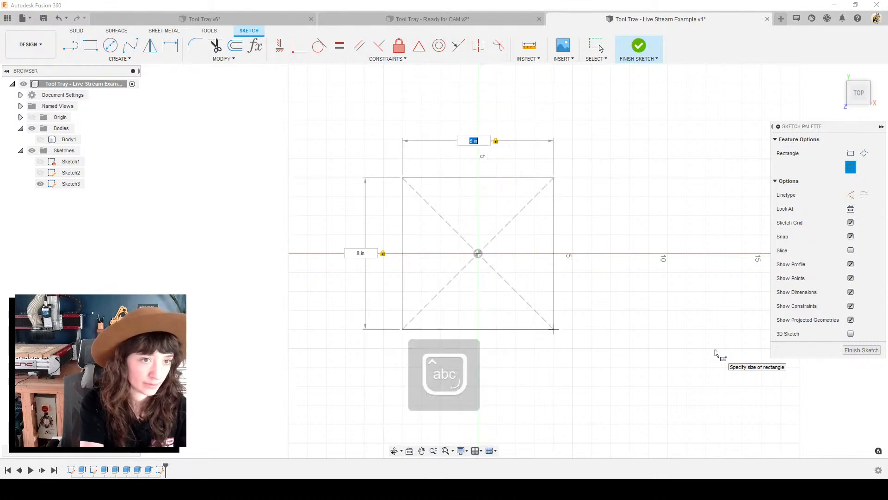
{"action": "type", "text": "22"}
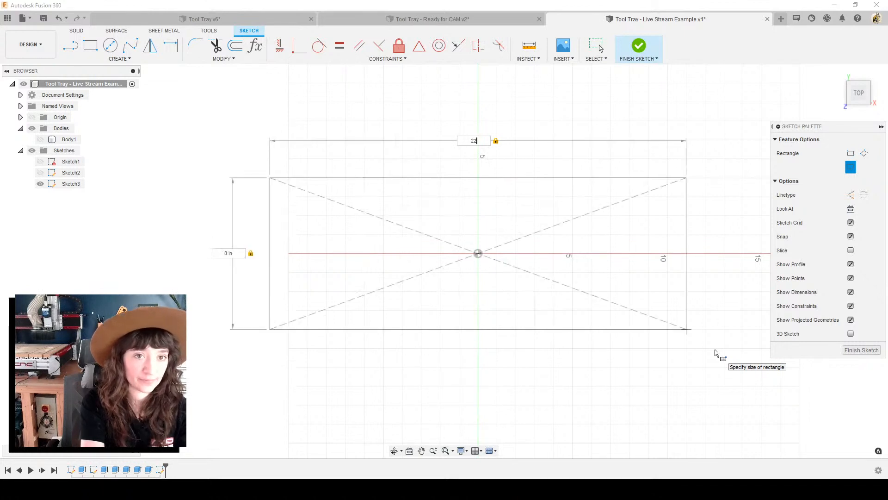
{"action": "key", "text": "Return"}
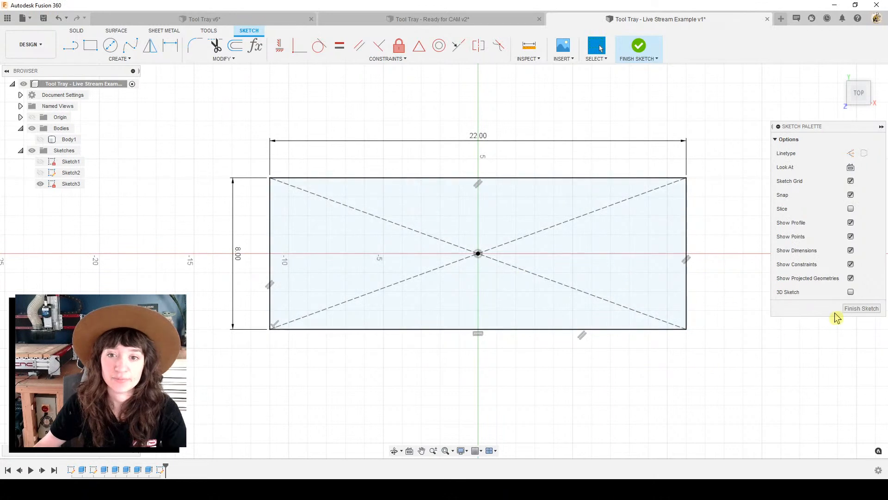
{"action": "left_click", "coordinate": [850, 310]}
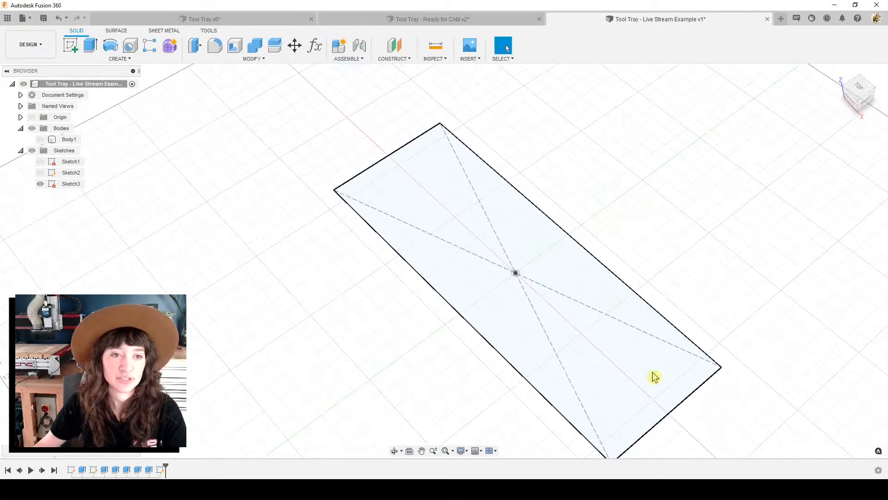
Step: Rename the rectangle's sketch as Material
{"action": "double_click", "coordinate": [66, 185]}
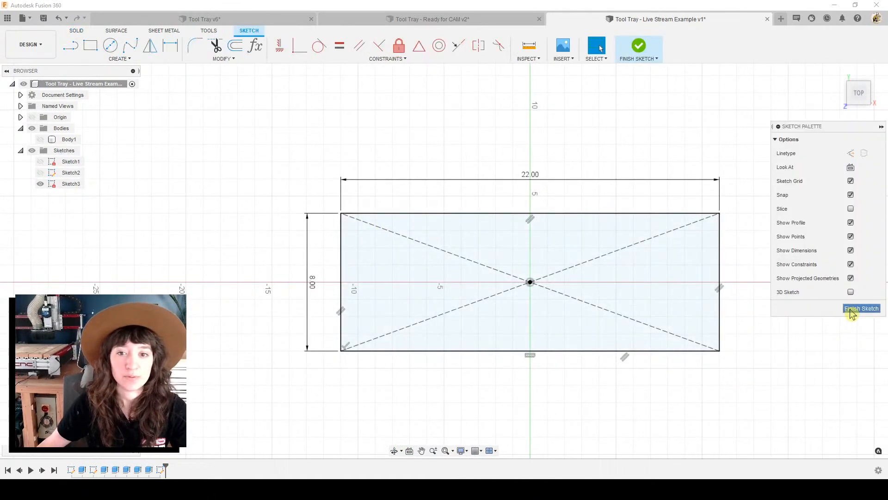
{"action": "left_click", "coordinate": [853, 309]}
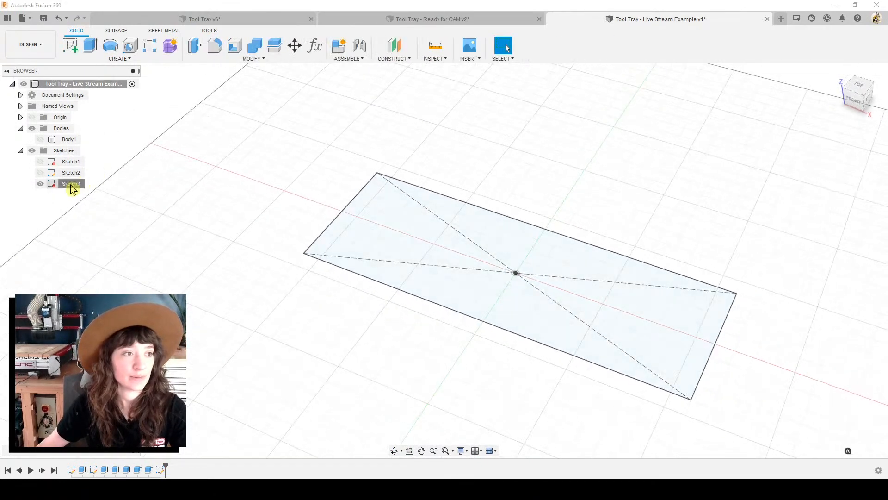
{"action": "left_click", "coordinate": [70, 185]}
{"action": "left_click", "coordinate": [74, 184]}
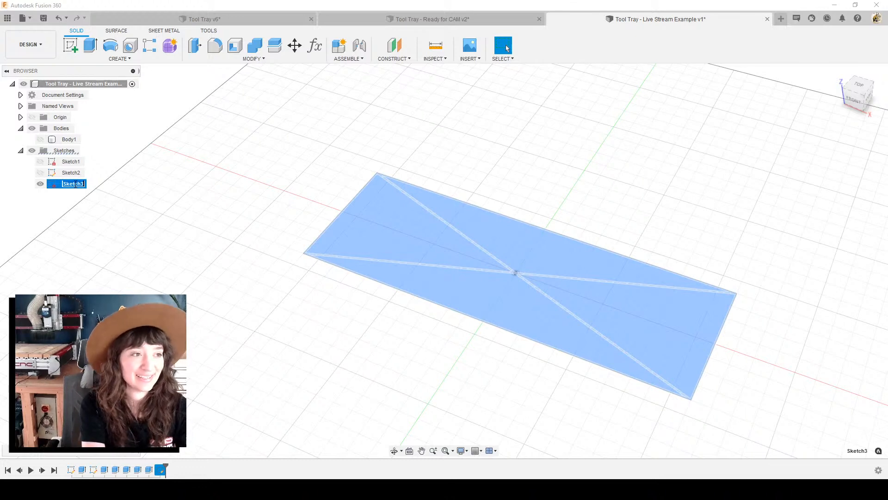
{"action": "type", "text": "Materi"}
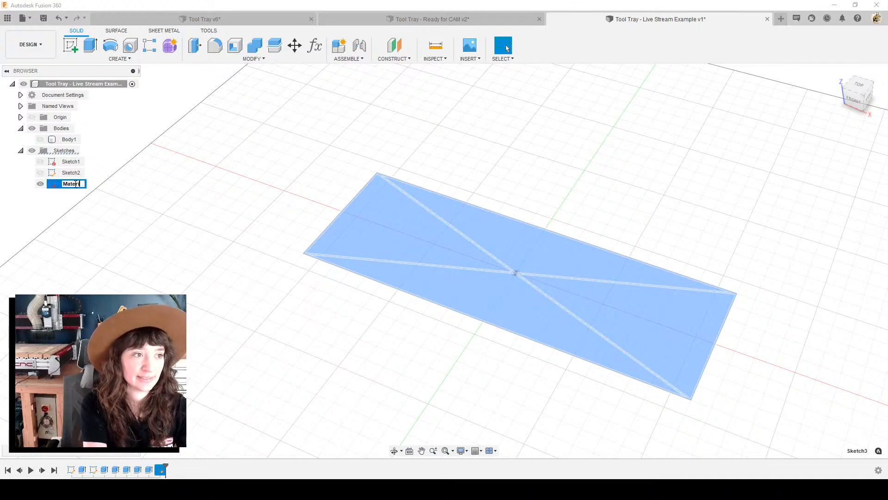
{"action": "type", "text": "al"}
{"action": "key", "text": "Return"}
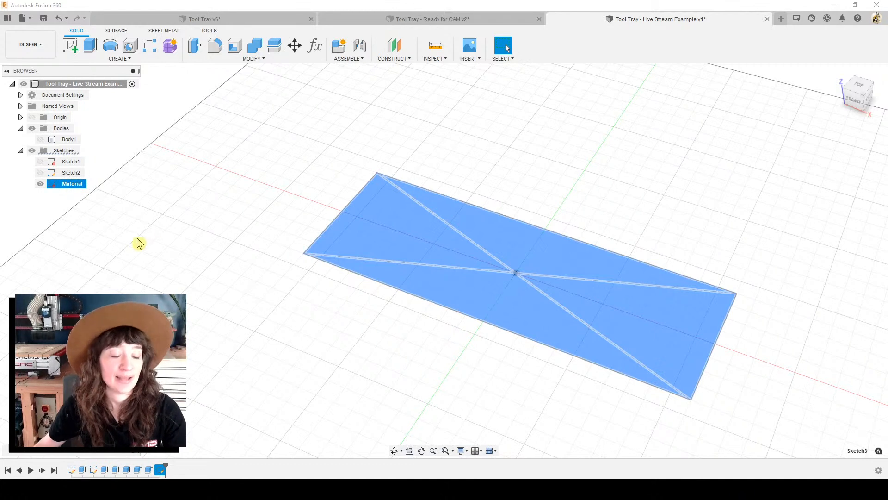
{"action": "left_click", "coordinate": [155, 230]}
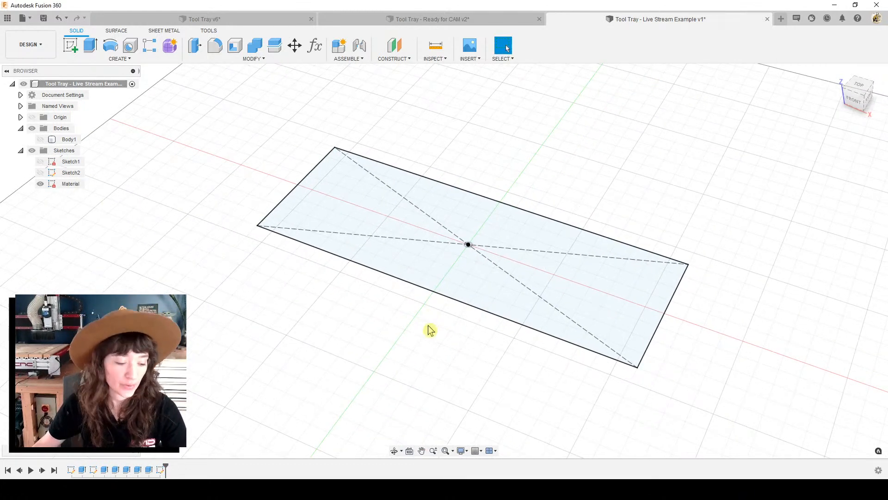
Step: Extrude the rectangle profile upward 0.75 in as a new body to represent the raw material
{"action": "key", "text": "e"}
{"action": "left_click_drag", "start_coordinate": [468, 238], "coordinate": [468, 223]}
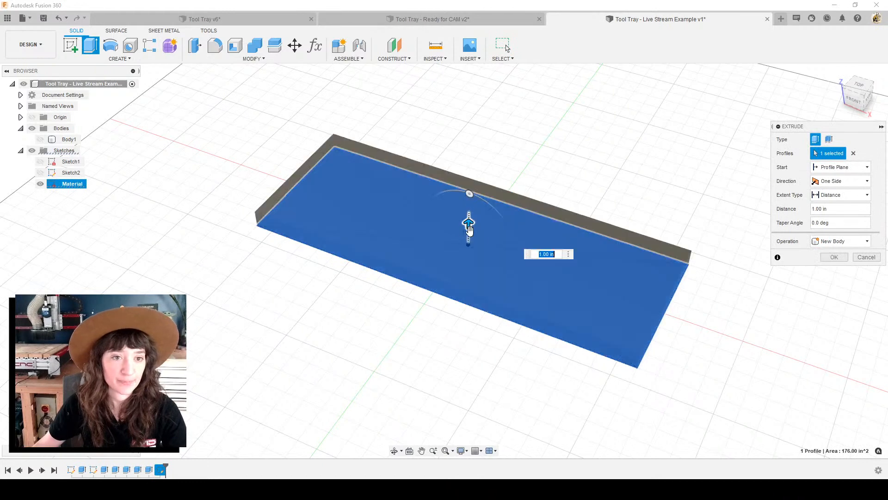
{"action": "key", "text": "BackSpace"}
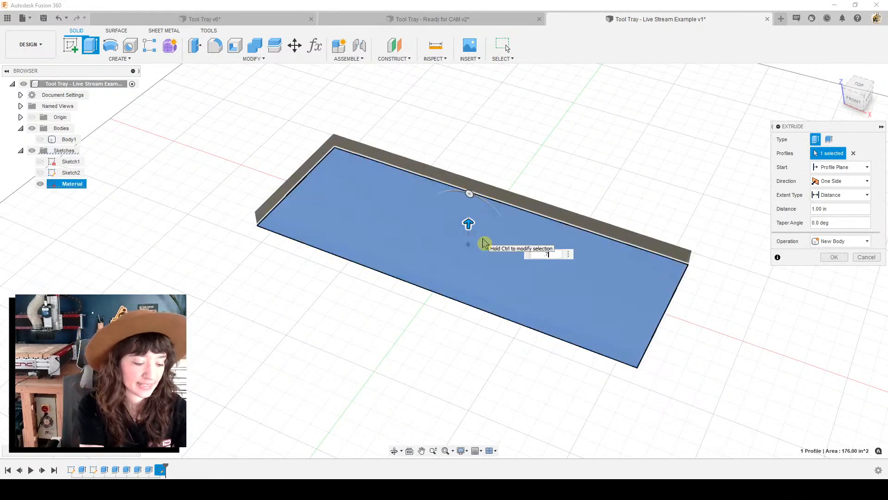
{"action": "key", "text": "Return"}
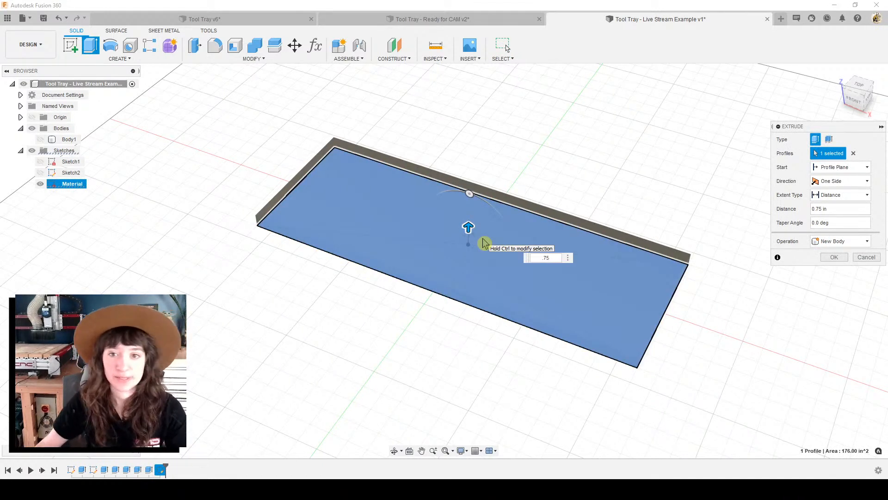
{"action": "left_click", "coordinate": [829, 257]}
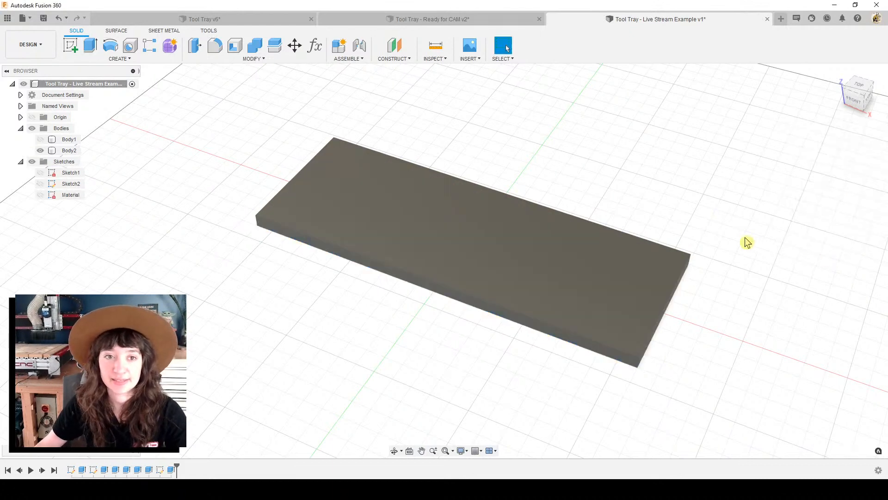
Step: Show the tray body together with the material block and check how they overlap
{"action": "left_click", "coordinate": [40, 140]}
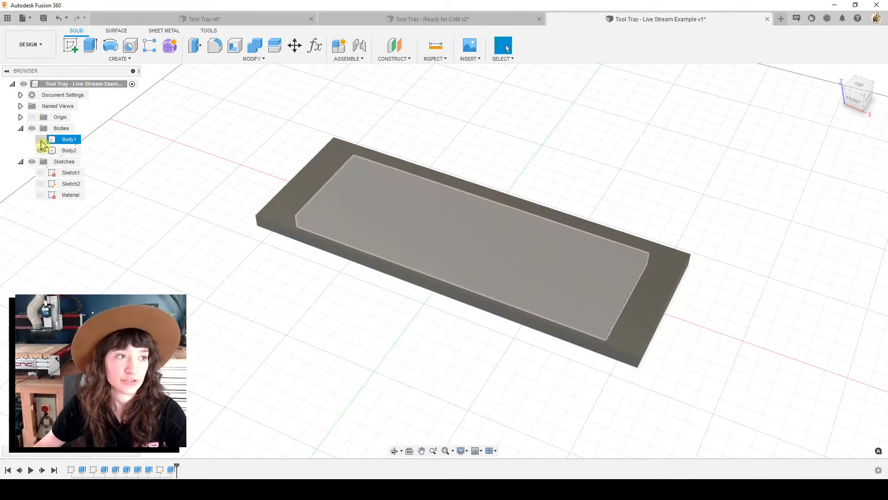
{"action": "left_click", "coordinate": [394, 333]}
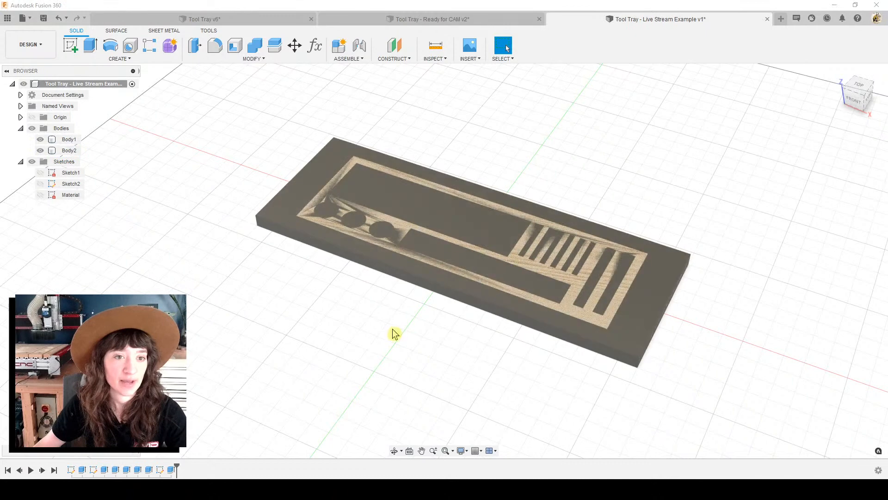
{"action": "middle_click_drag", "start_coordinate": [392, 330], "coordinate": [398, 327], "text": "shift"}
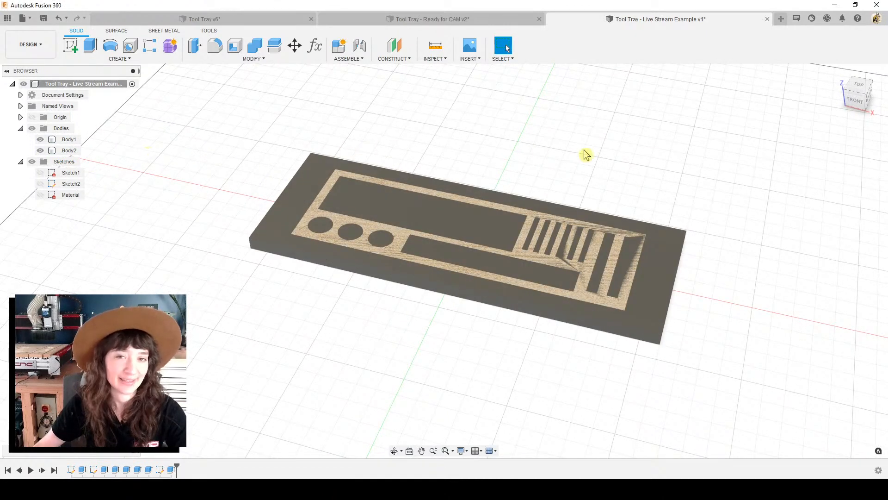
Step: Search the appearance library for glass and apply a glass appearance to the material block body
{"action": "key", "text": "a"}
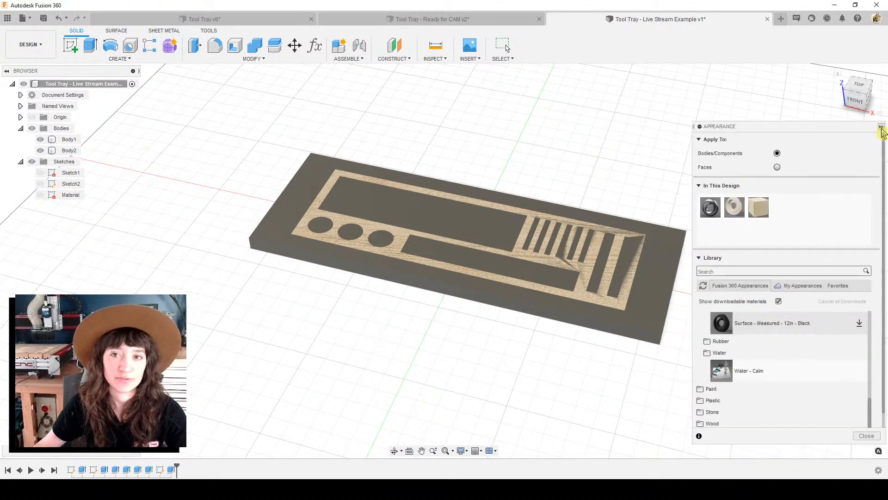
{"action": "left_click", "coordinate": [746, 269]}
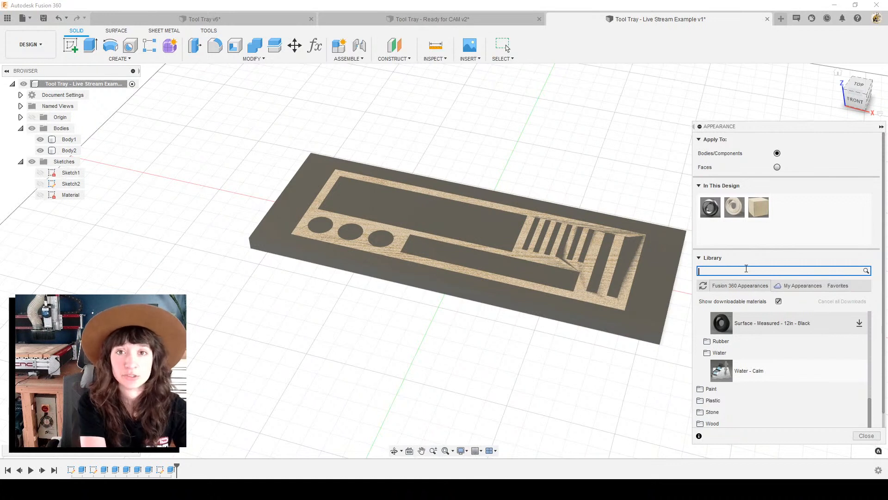
{"action": "type", "text": "g"}
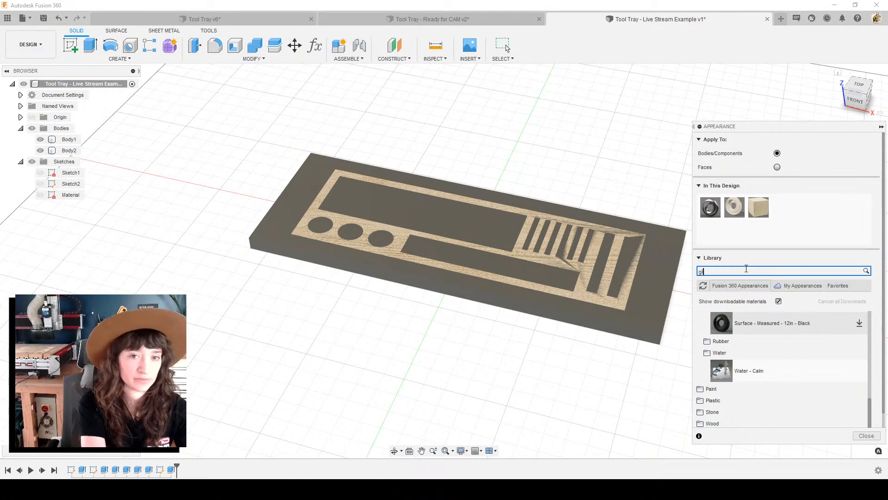
{"action": "type", "text": "lass"}
{"action": "scroll", "coordinate": [769, 368], "scroll_direction": "down", "scroll_amount": 3}
{"action": "scroll", "coordinate": [769, 371], "scroll_direction": "down", "scroll_amount": 3}
{"action": "left_click_drag", "start_coordinate": [761, 375], "coordinate": [69, 151]}
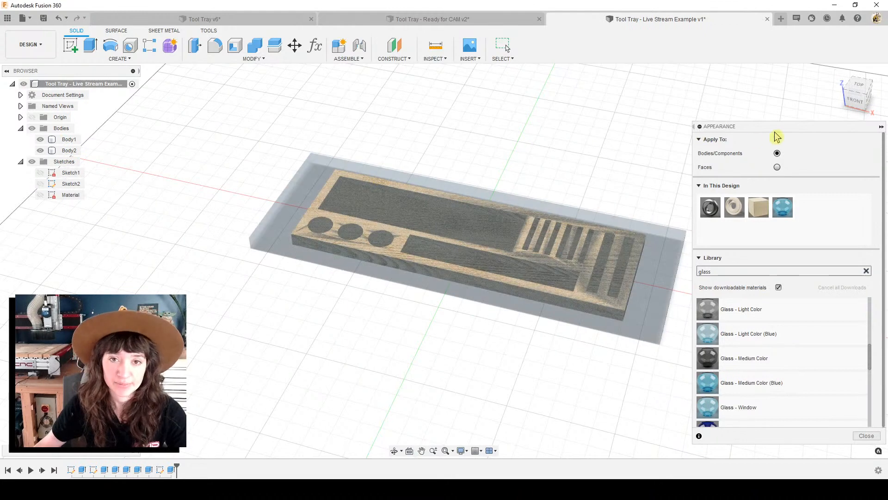
{"action": "left_click", "coordinate": [880, 130]}
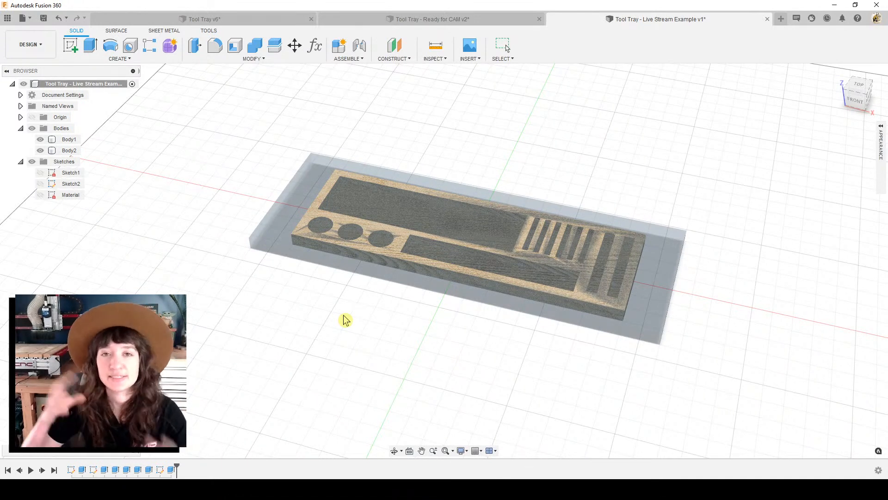
Step: Switch to the Manufacture workspace and start a new milling setup
{"action": "left_click", "coordinate": [35, 47]}
{"action": "left_click", "coordinate": [29, 148]}
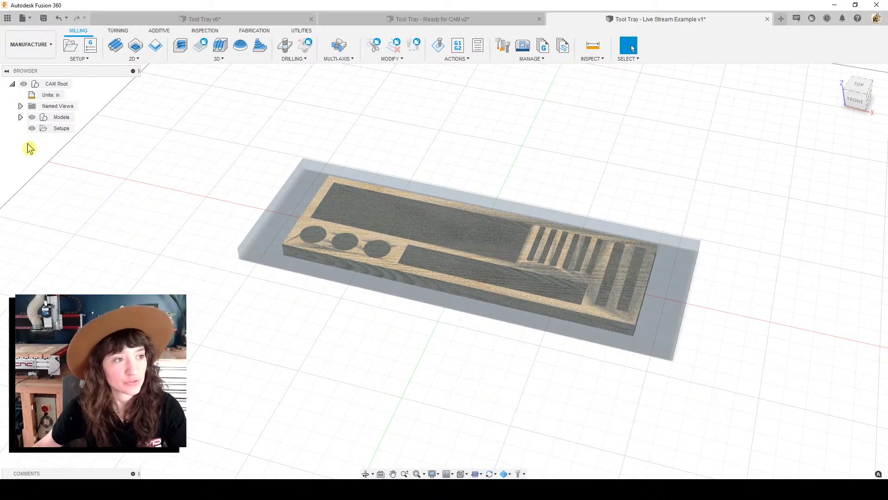
{"action": "left_click", "coordinate": [86, 59]}
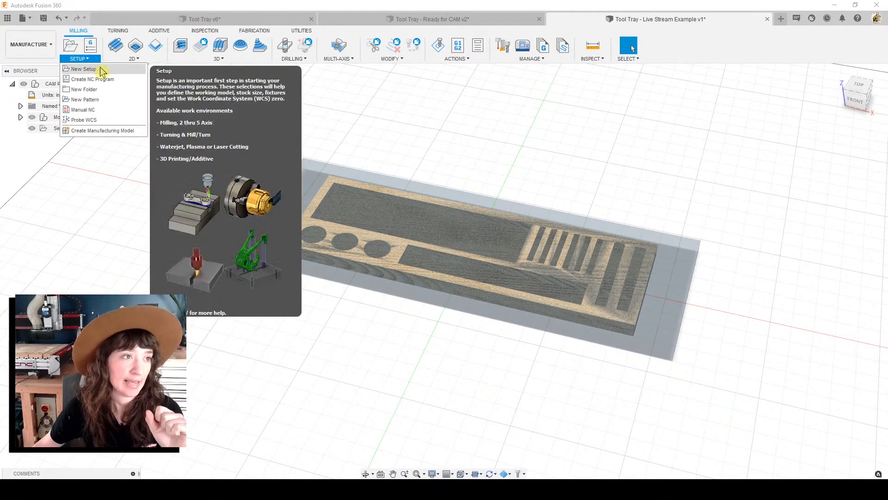
{"action": "left_click", "coordinate": [85, 69]}
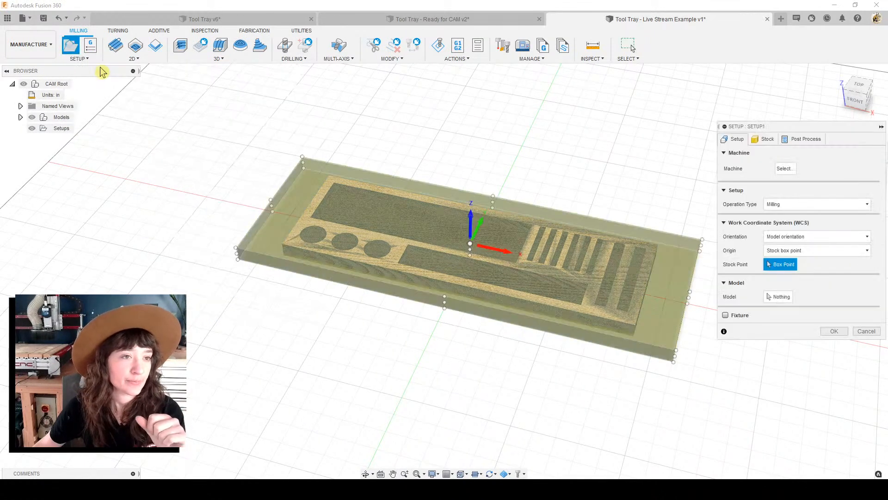
Step: Define the setup's stock from solid, using the material block Body2
{"action": "middle_click_drag", "start_coordinate": [341, 327], "coordinate": [409, 327], "text": "shift"}
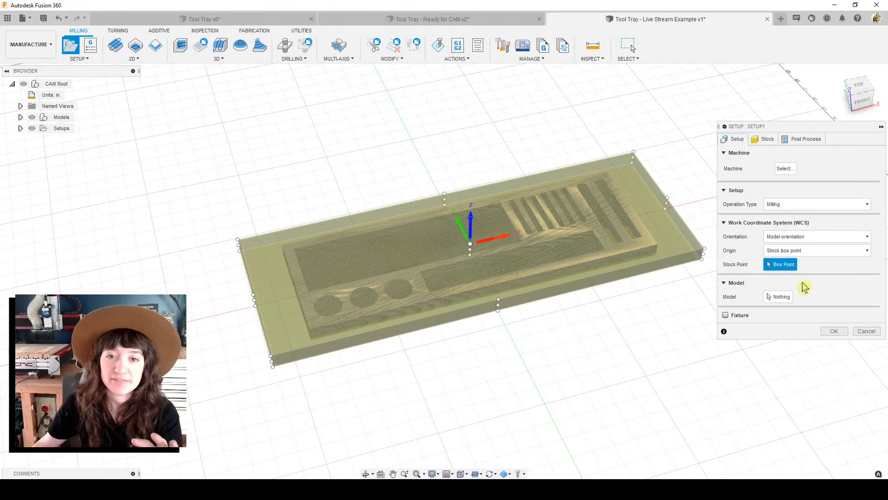
{"action": "left_click", "coordinate": [767, 141]}
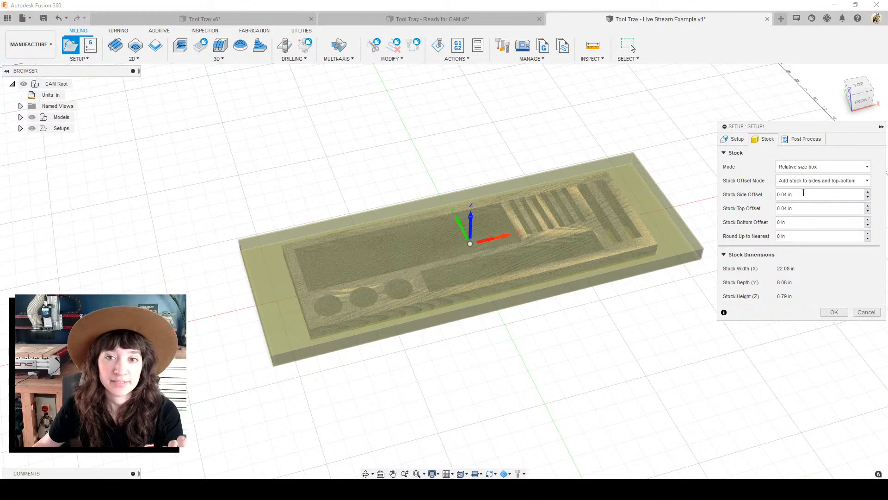
{"action": "left_click", "coordinate": [831, 172]}
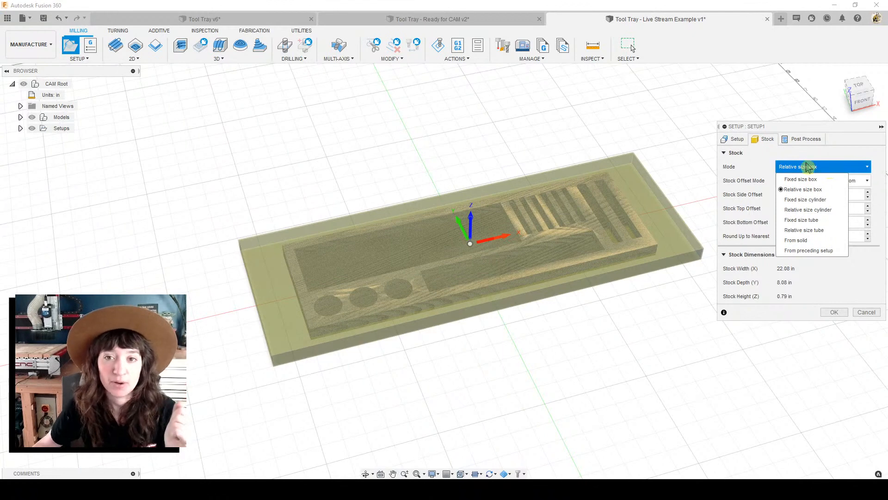
{"action": "left_click", "coordinate": [811, 241]}
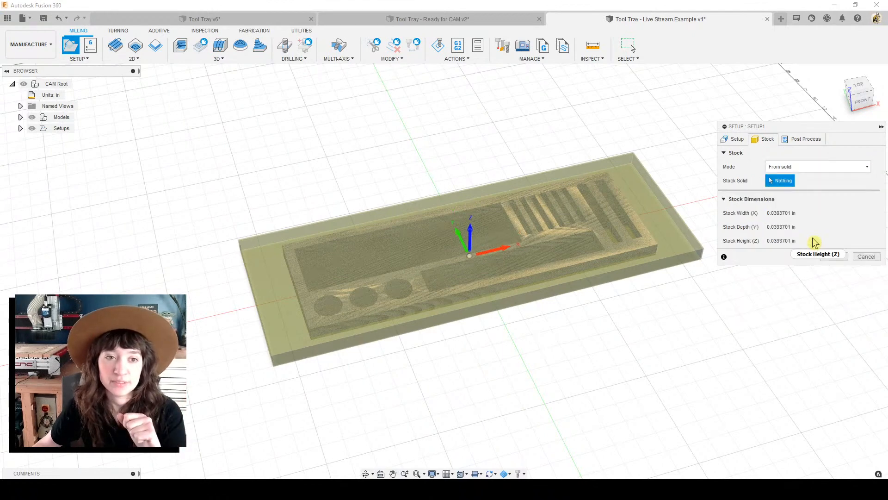
{"action": "left_click", "coordinate": [21, 118]}
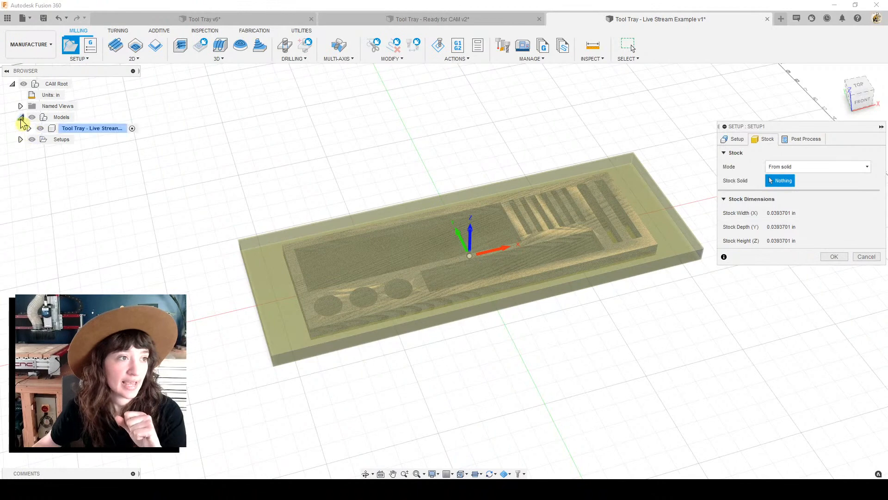
{"action": "left_click", "coordinate": [29, 128]}
{"action": "left_click", "coordinate": [84, 184]}
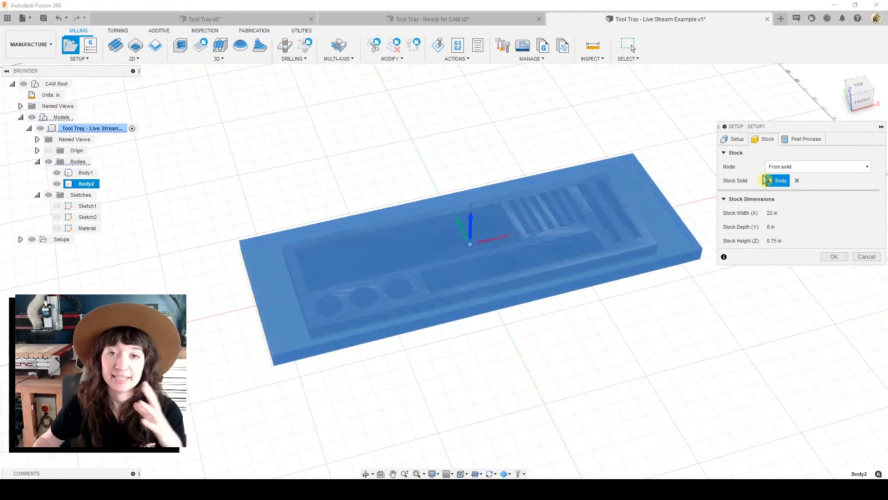
Step: Hide the material block and place the setup's work coordinate origin on the stock box point at the upper front-left corner
{"action": "left_click", "coordinate": [738, 142]}
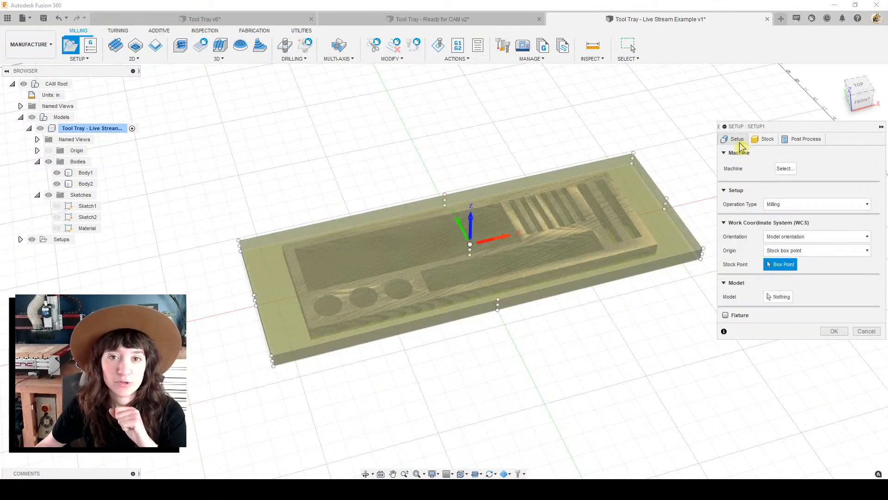
{"action": "left_click", "coordinate": [57, 184]}
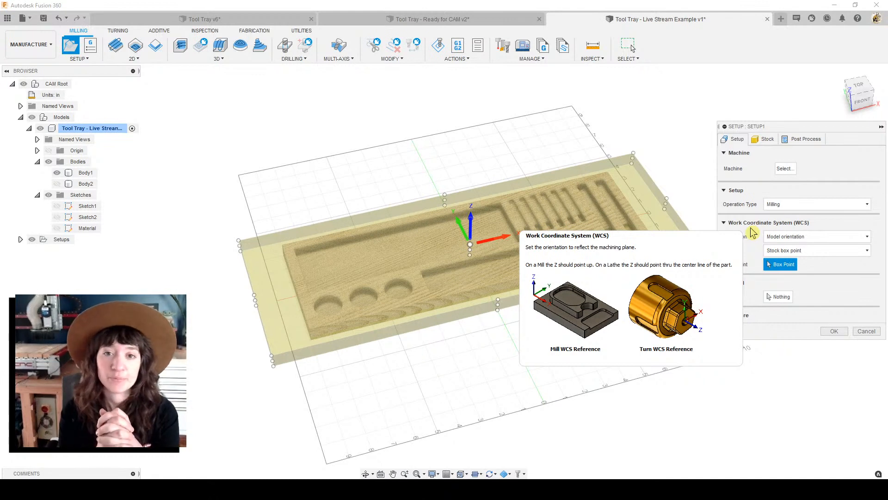
{"action": "left_click", "coordinate": [782, 252]}
{"action": "left_click", "coordinate": [781, 253]}
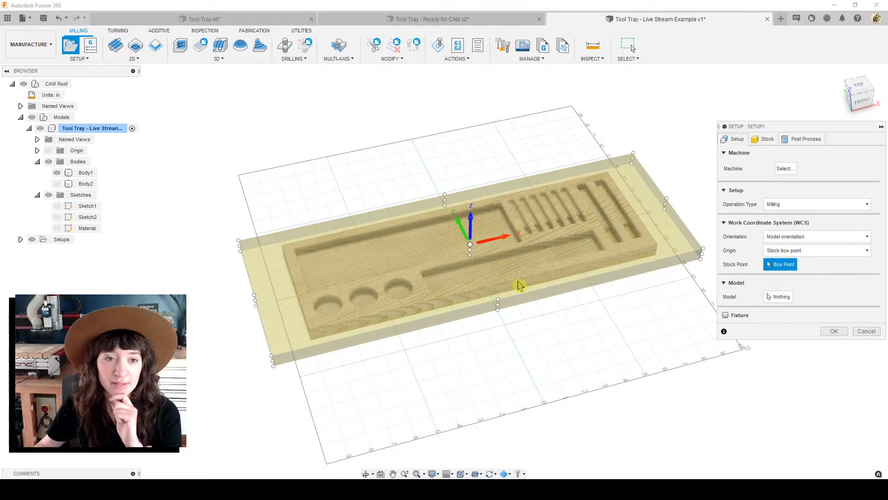
{"action": "left_click", "coordinate": [272, 356]}
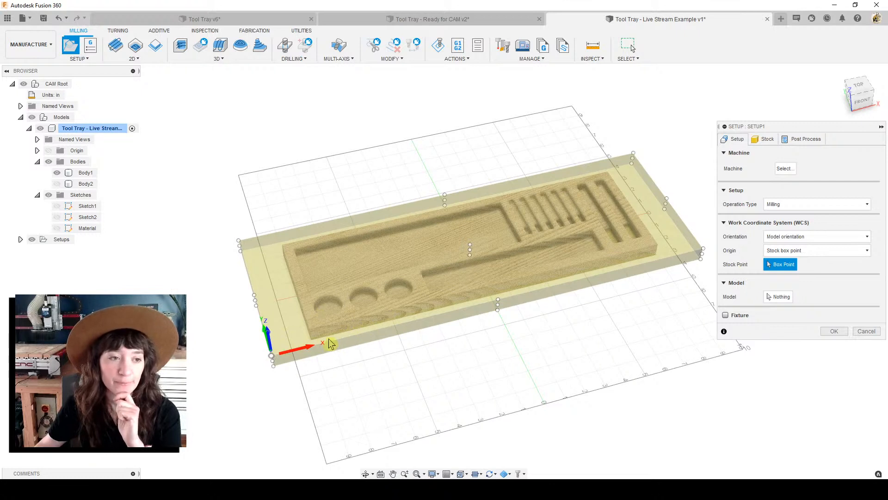
{"action": "left_click", "coordinate": [273, 366]}
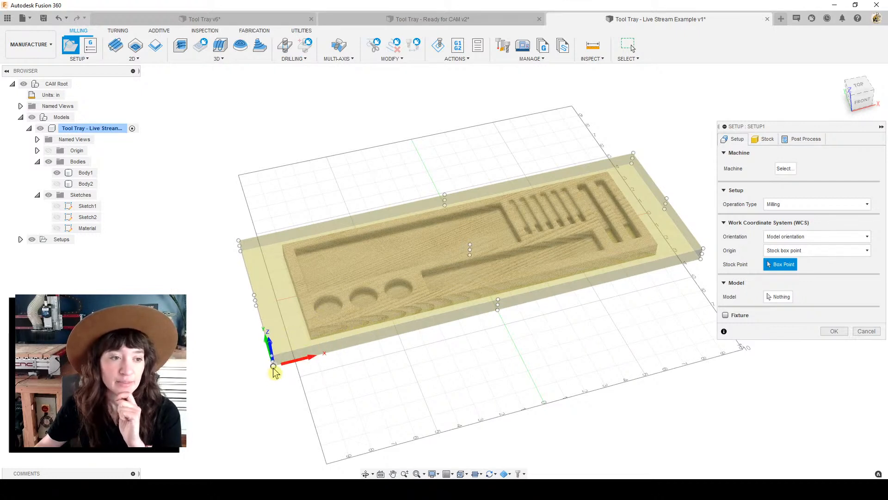
{"action": "left_click", "coordinate": [264, 346]}
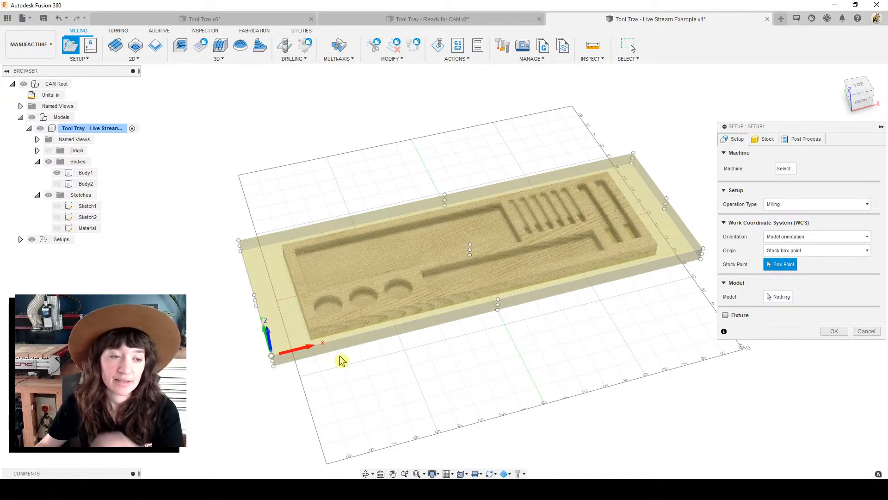
{"action": "middle_click_drag", "start_coordinate": [404, 358], "coordinate": [379, 323], "text": "shift"}
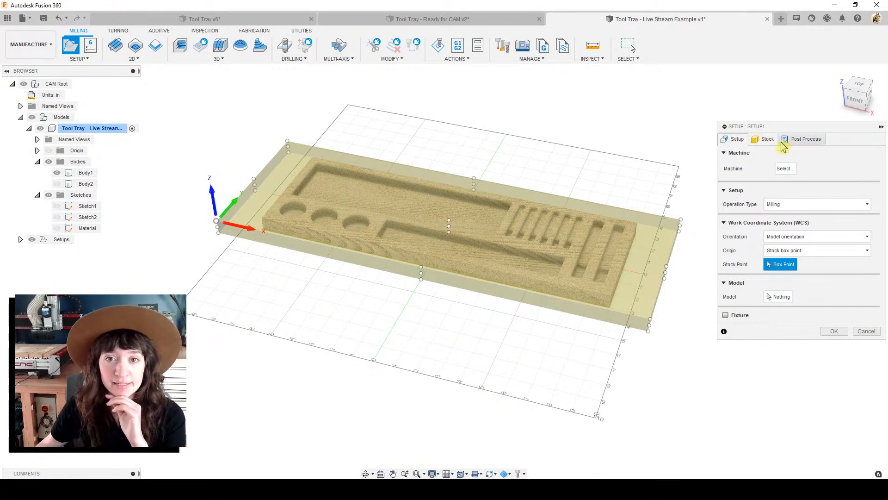
Step: Review the setup's post-process settings and accept the setup without choosing a specific model
{"action": "left_click", "coordinate": [795, 140]}
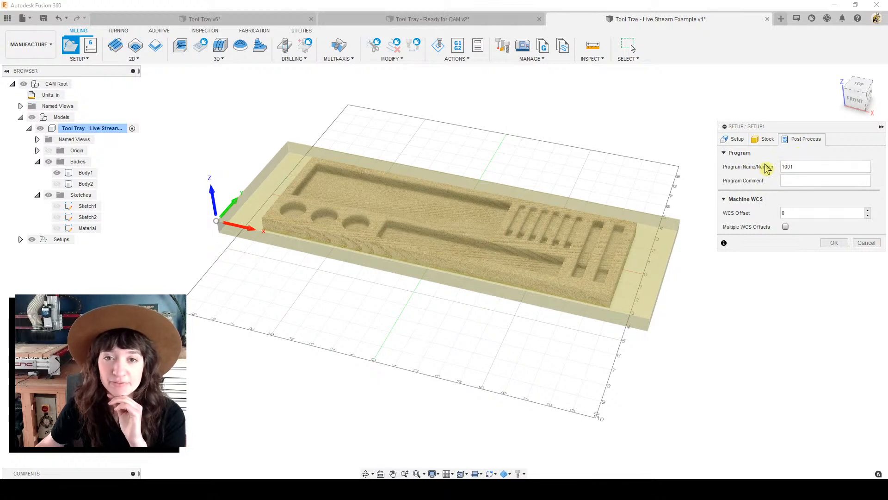
{"action": "left_click", "coordinate": [832, 244]}
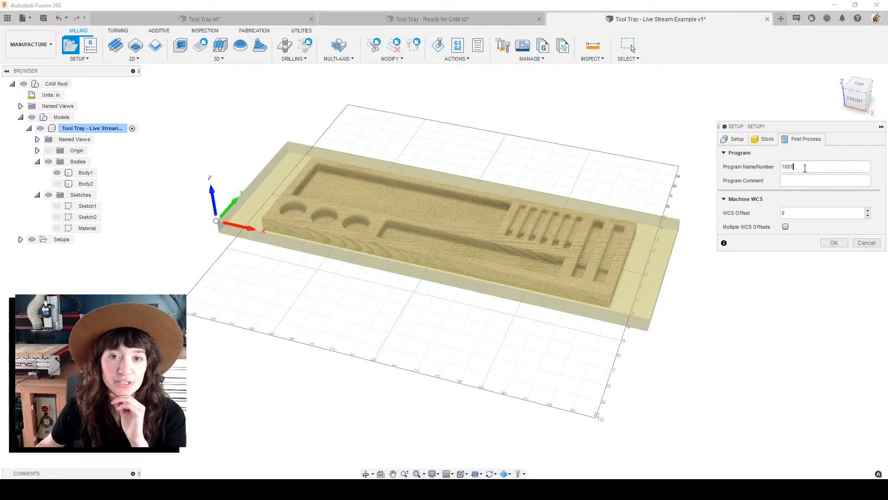
{"action": "left_click", "coordinate": [834, 243]}
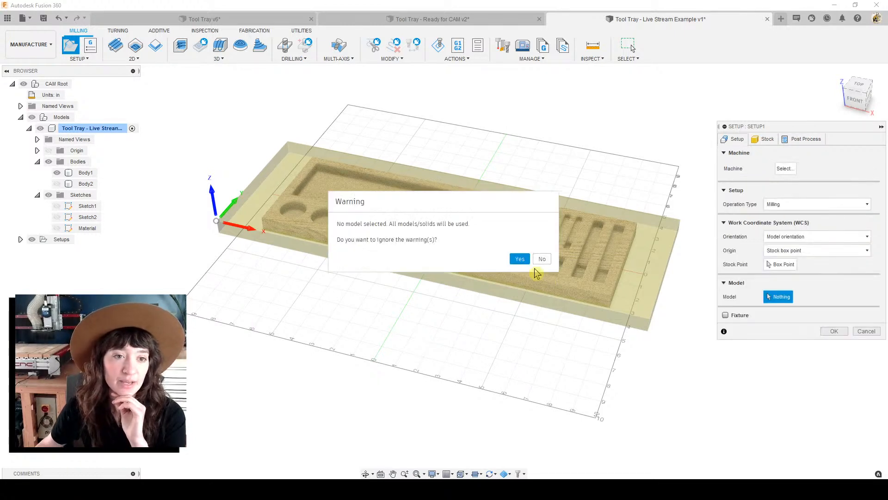
{"action": "left_click", "coordinate": [520, 259]}
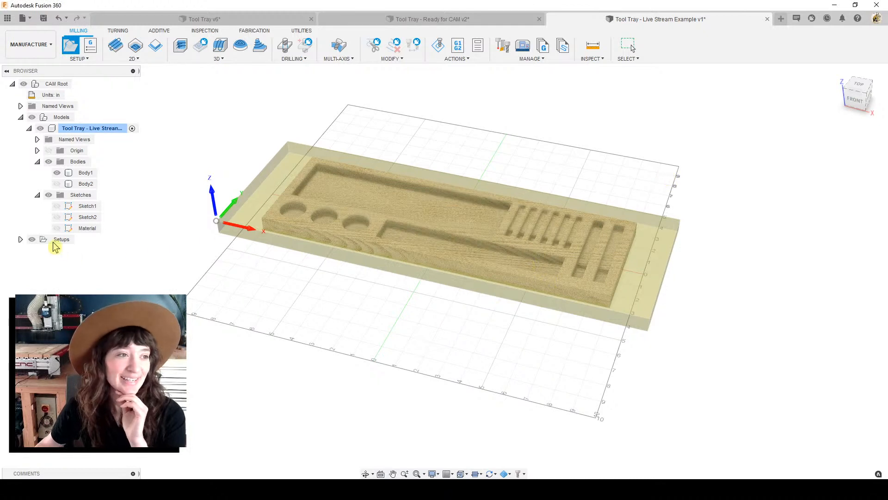
Step: Reopen Setup1, replace its model selection with the tray body Body1, and save the setup
{"action": "left_click", "coordinate": [20, 240]}
{"action": "left_click", "coordinate": [21, 240]}
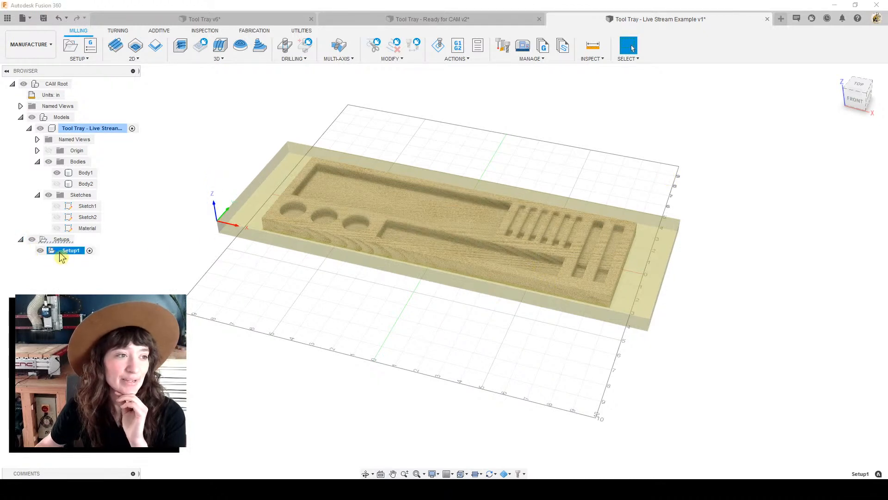
{"action": "double_click", "coordinate": [55, 252]}
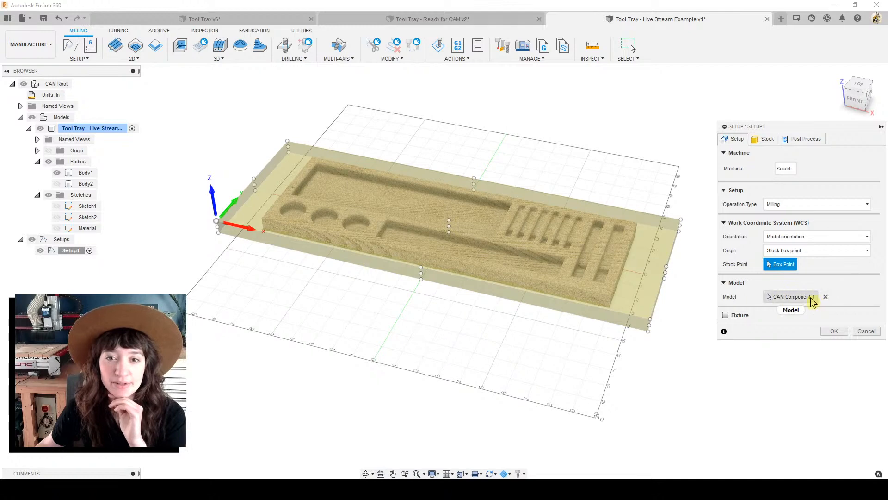
{"action": "left_click", "coordinate": [825, 297]}
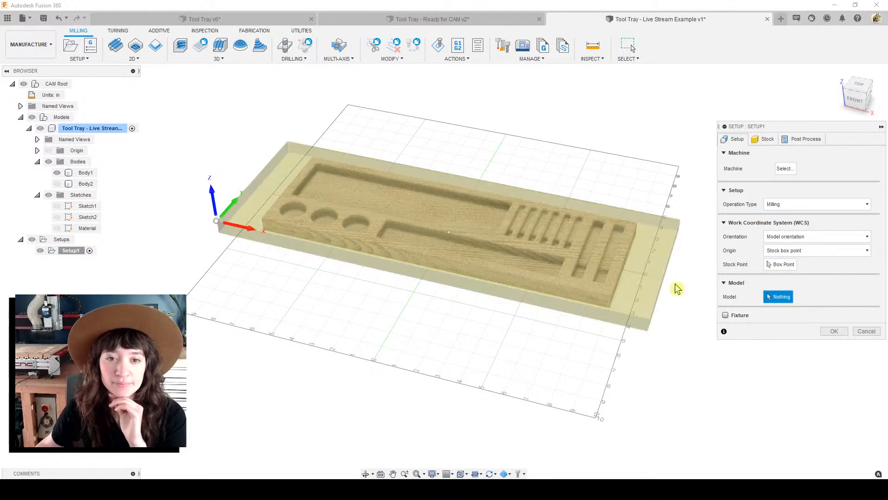
{"action": "left_click", "coordinate": [576, 275]}
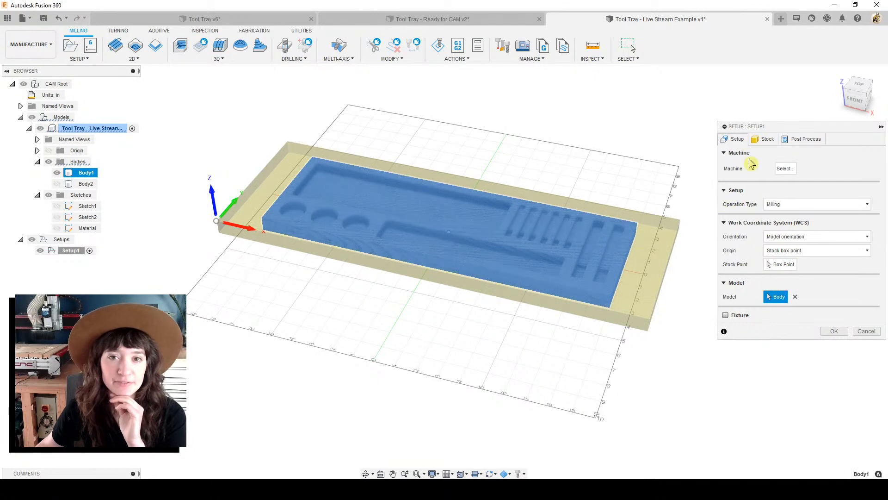
{"action": "left_click", "coordinate": [765, 139]}
{"action": "left_click", "coordinate": [735, 139]}
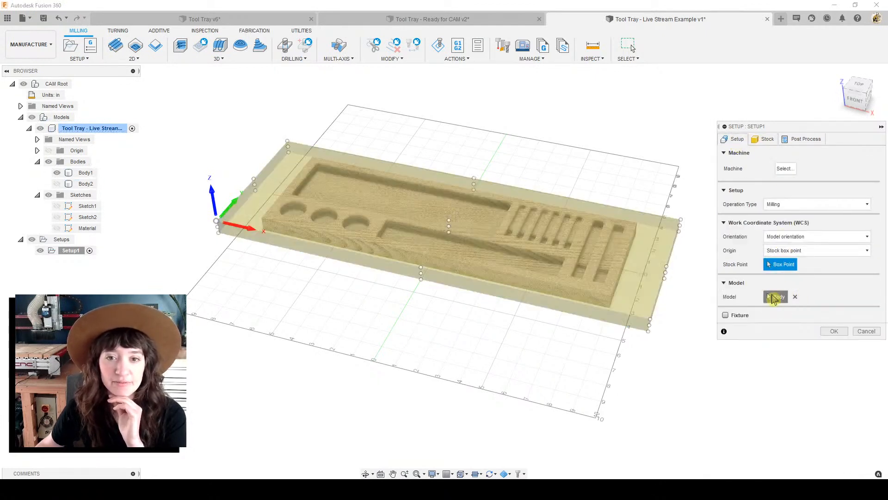
{"action": "left_click", "coordinate": [774, 296]}
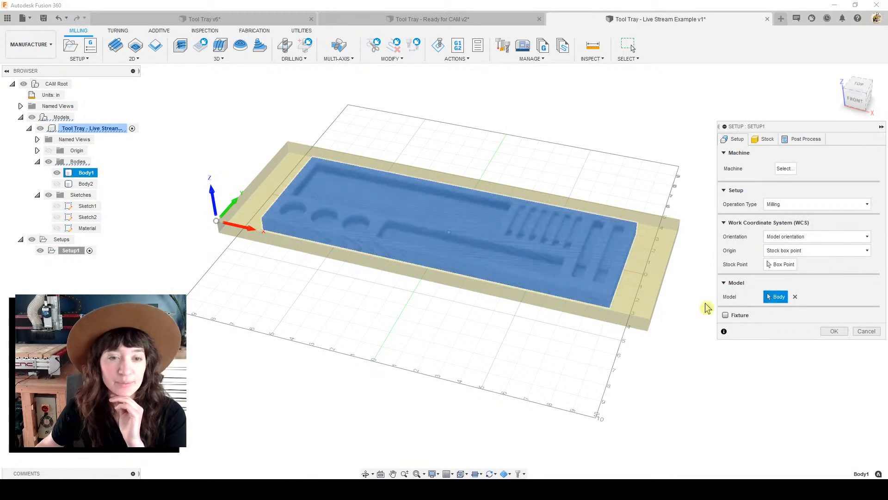
{"action": "left_click", "coordinate": [834, 331]}
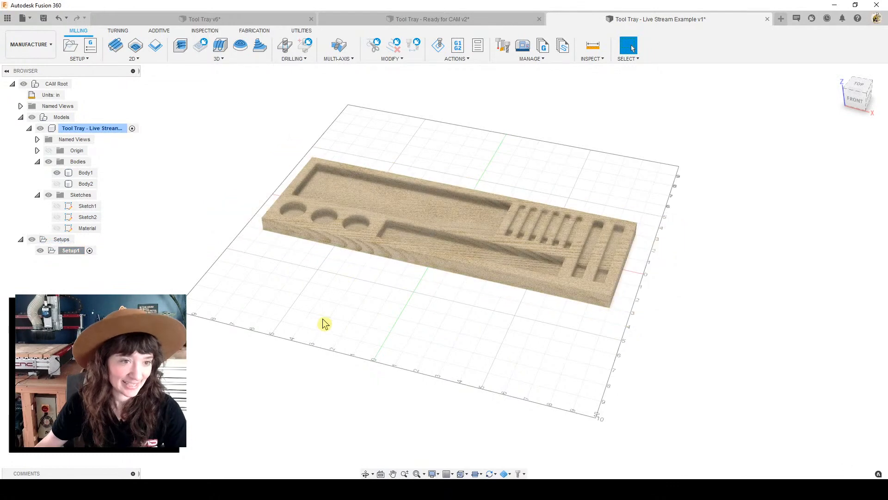
{"action": "middle_click_drag", "start_coordinate": [351, 311], "coordinate": [422, 312], "text": "shift"}
{"action": "scroll", "coordinate": [462, 303], "scroll_direction": "up", "scroll_amount": 4}
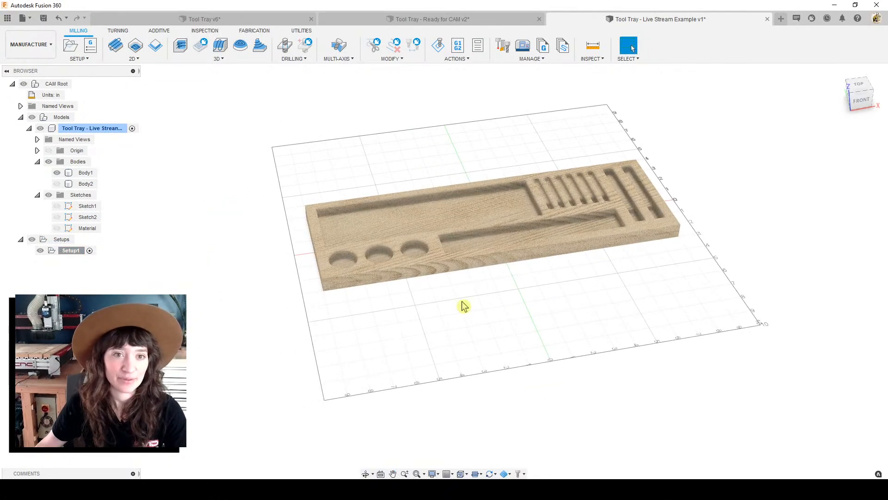
{"action": "scroll", "coordinate": [565, 303], "scroll_direction": "up", "scroll_amount": 3}
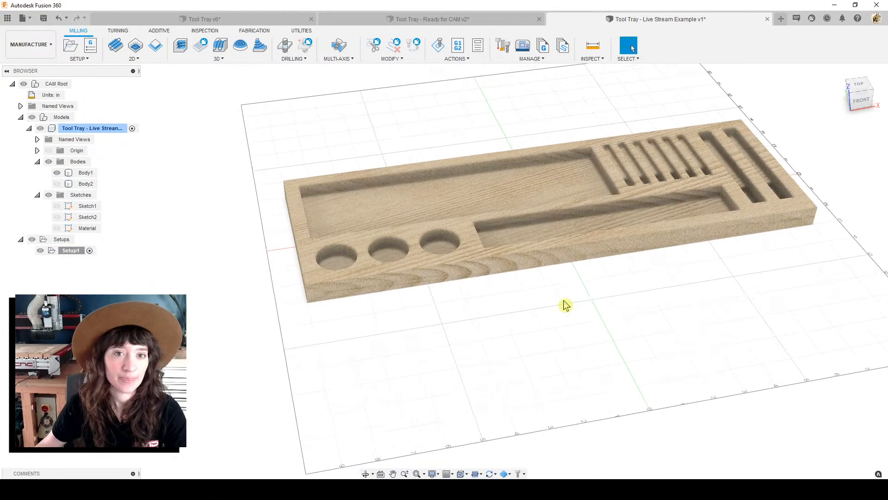
{"action": "middle_click_drag", "start_coordinate": [579, 311], "coordinate": [564, 335]}
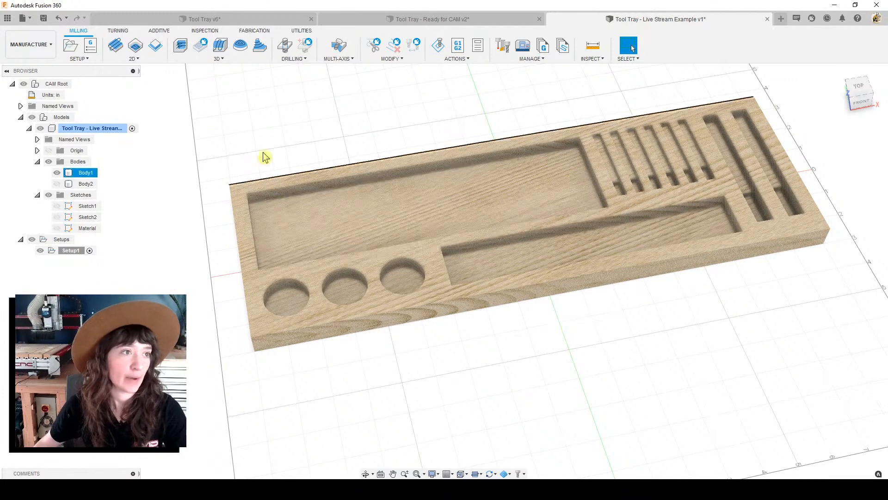
Step: Start a 2D Pocket operation with the 1/4" Downspiral - Plywood flat end mill from the Tool Tray - Ready for CAM v2 tools
{"action": "left_click", "coordinate": [142, 60]}
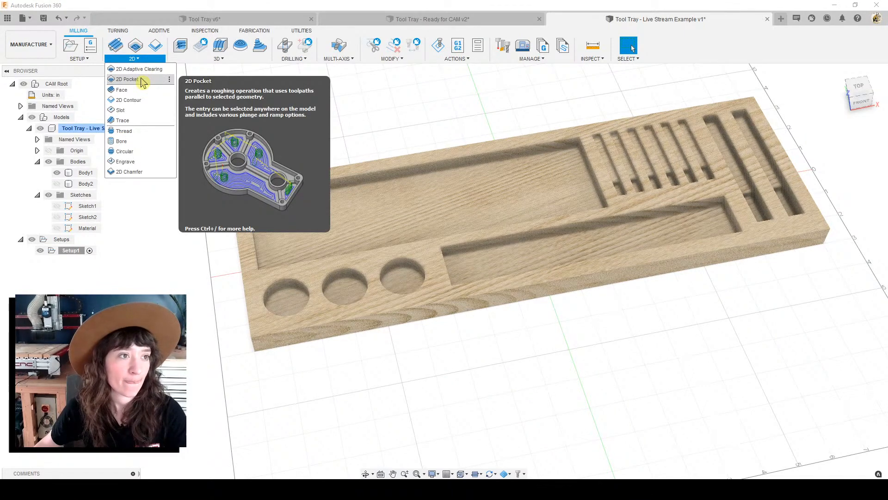
{"action": "left_click", "coordinate": [142, 79]}
{"action": "middle_click_drag", "start_coordinate": [479, 211], "coordinate": [395, 193]}
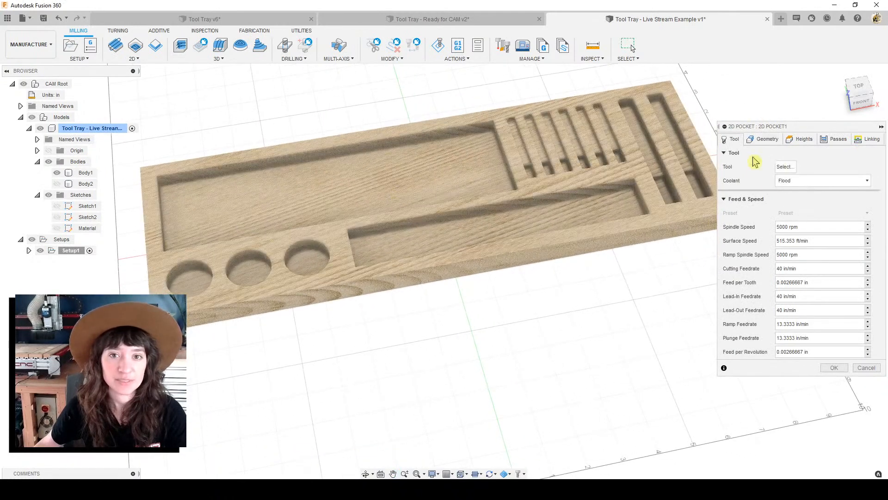
{"action": "mouse_move", "coordinate": [719, 127]}
{"action": "left_mouse_down"}
{"action": "mouse_move", "coordinate": [799, 128]}
{"action": "mouse_move", "coordinate": [708, 127]}
{"action": "left_mouse_up"}
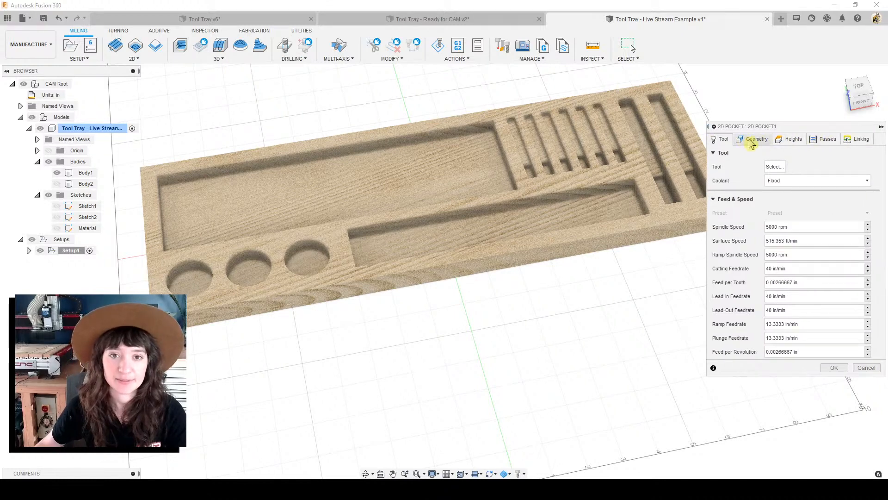
{"action": "left_click", "coordinate": [782, 167]}
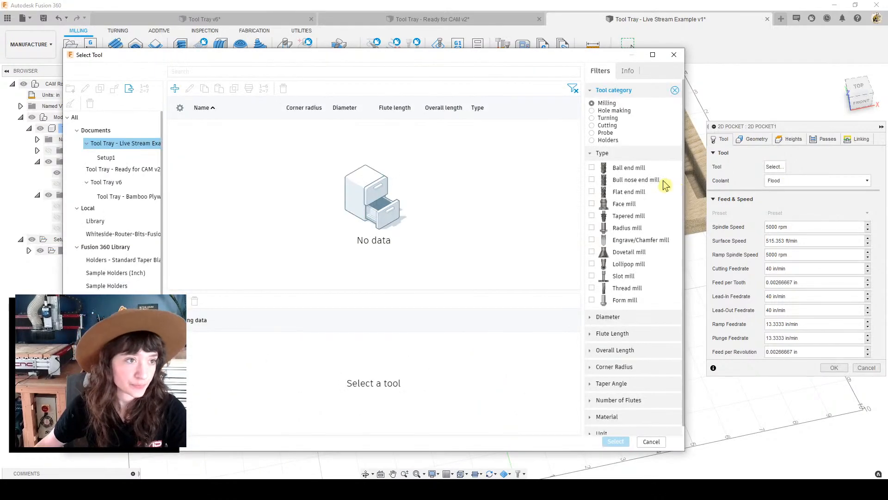
{"action": "left_click", "coordinate": [129, 170]}
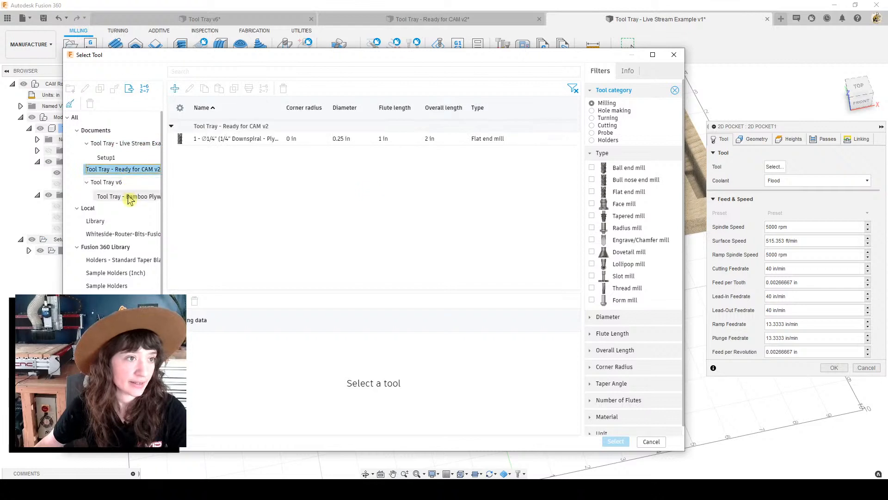
{"action": "left_click", "coordinate": [240, 144]}
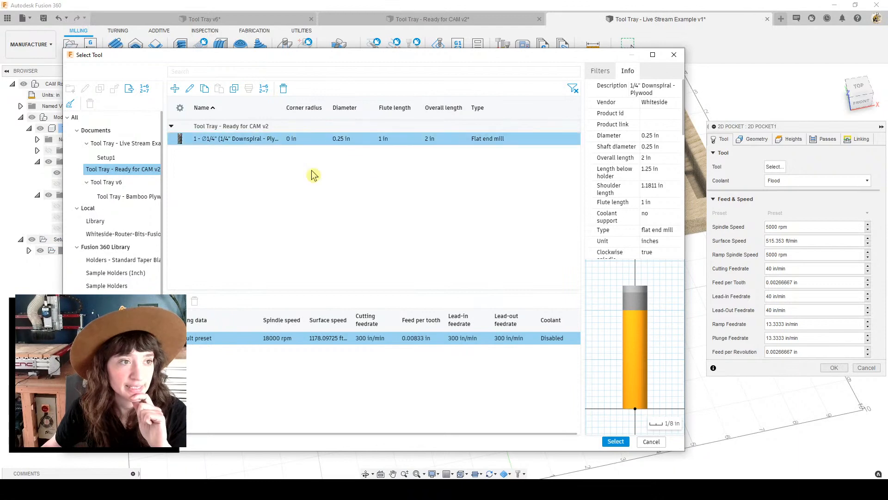
{"action": "left_click", "coordinate": [616, 441]}
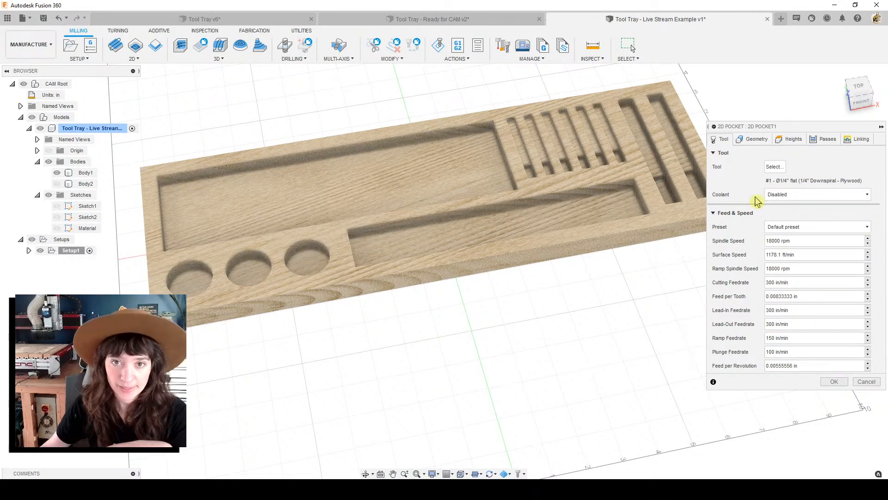
Step: Select the floors of the two large rectangular pockets and the three round pockets as pocket geometry
{"action": "left_click", "coordinate": [756, 139]}
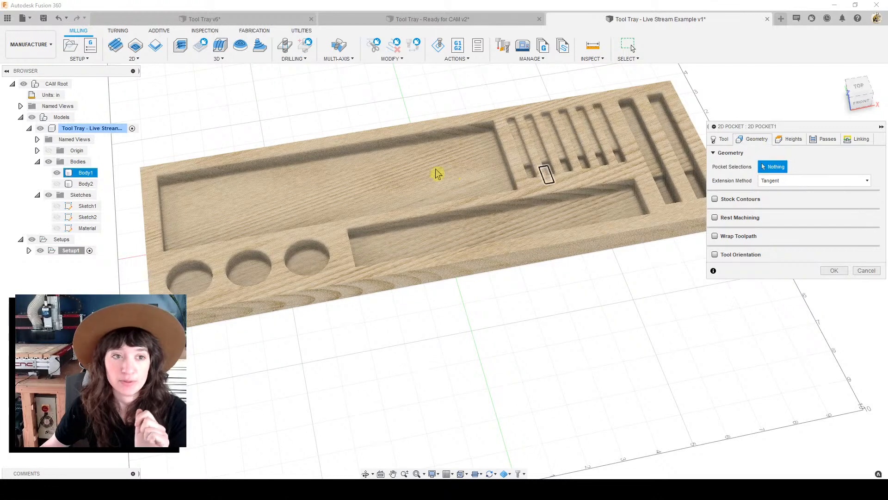
{"action": "left_click", "coordinate": [393, 174]}
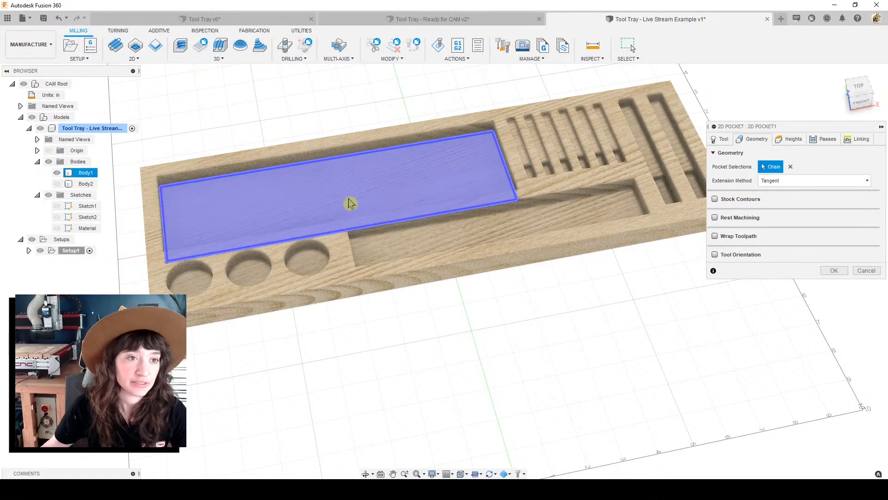
{"action": "left_click", "coordinate": [377, 246]}
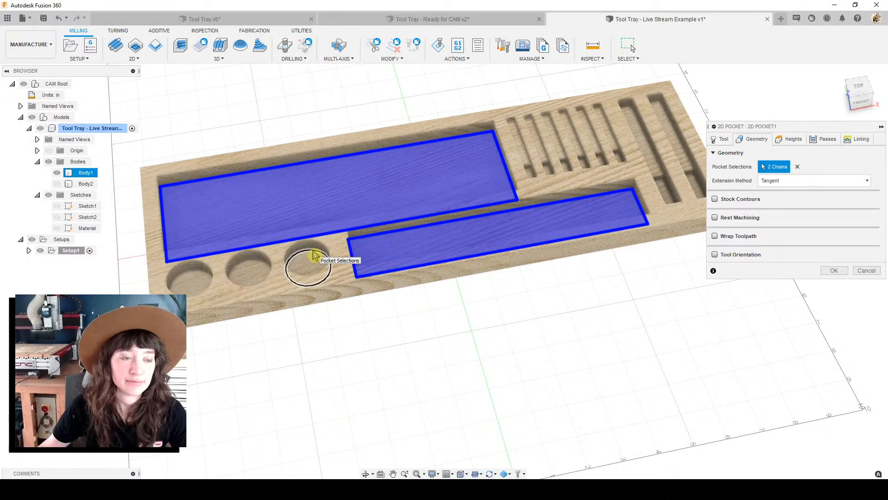
{"action": "scroll", "coordinate": [313, 254], "scroll_direction": "up", "scroll_amount": 5}
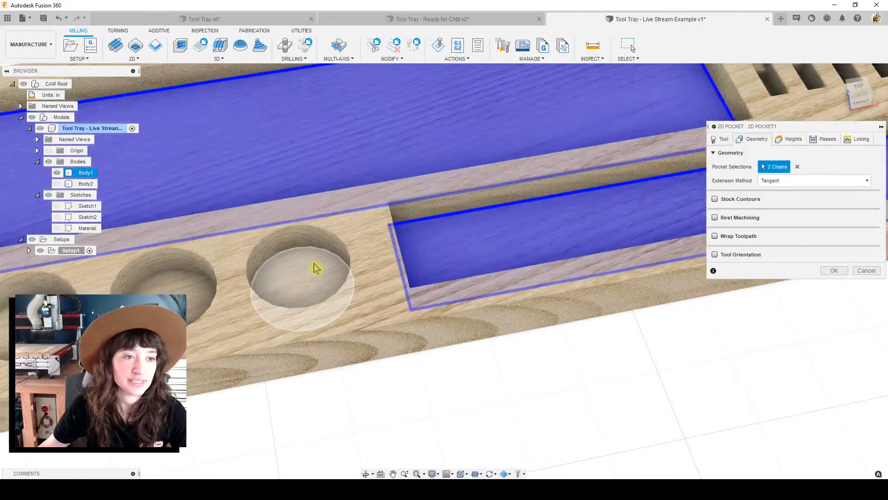
{"action": "left_click", "coordinate": [307, 270]}
{"action": "left_click", "coordinate": [168, 285]}
{"action": "left_click", "coordinate": [28, 280]}
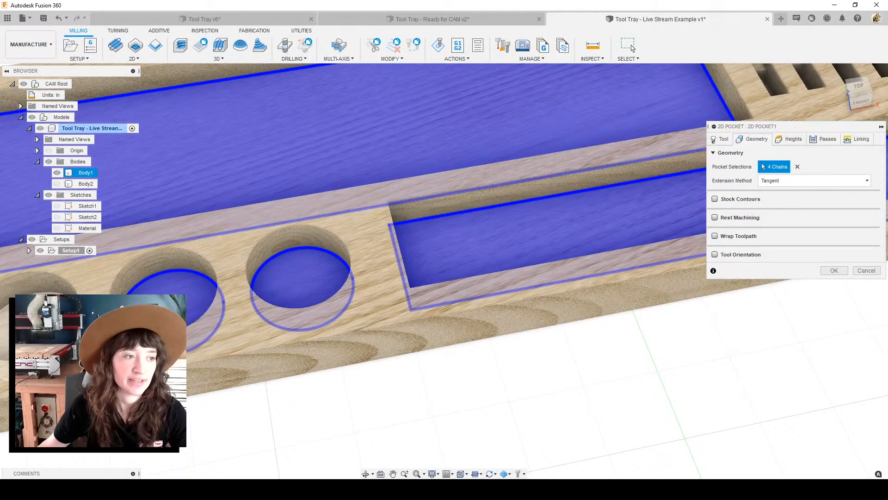
Step: Add both floor levels of each of the two long slots at the tray's right end to the pocket selections
{"action": "scroll", "coordinate": [532, 277], "scroll_direction": "down", "scroll_amount": 3}
{"action": "scroll", "coordinate": [533, 274], "scroll_direction": "down", "scroll_amount": 3}
{"action": "middle_click_drag", "start_coordinate": [533, 274], "coordinate": [402, 287]}
{"action": "middle_click_drag", "start_coordinate": [595, 252], "coordinate": [620, 263], "text": "shift"}
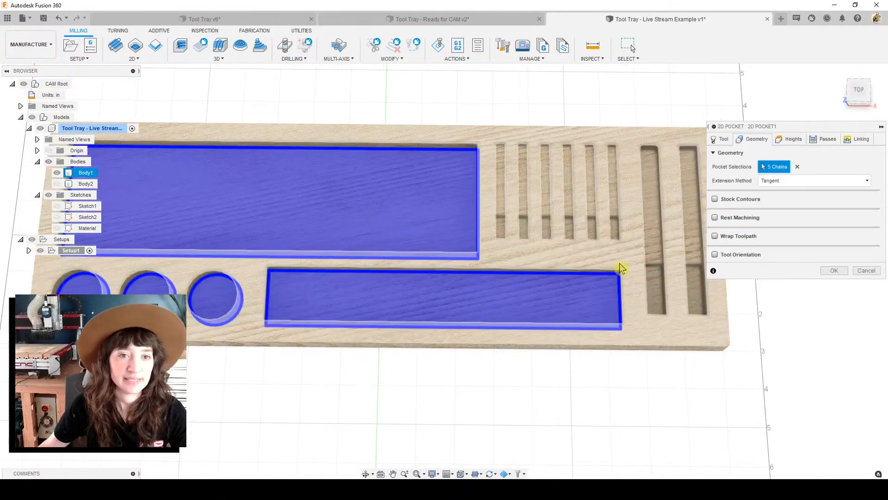
{"action": "scroll", "coordinate": [628, 263], "scroll_direction": "up", "scroll_amount": 4}
{"action": "scroll", "coordinate": [432, 298], "scroll_direction": "down", "scroll_amount": 3}
{"action": "scroll", "coordinate": [446, 303], "scroll_direction": "up", "scroll_amount": 3}
{"action": "middle_click_drag", "start_coordinate": [446, 304], "coordinate": [486, 293], "text": "shift"}
{"action": "left_click", "coordinate": [506, 272]}
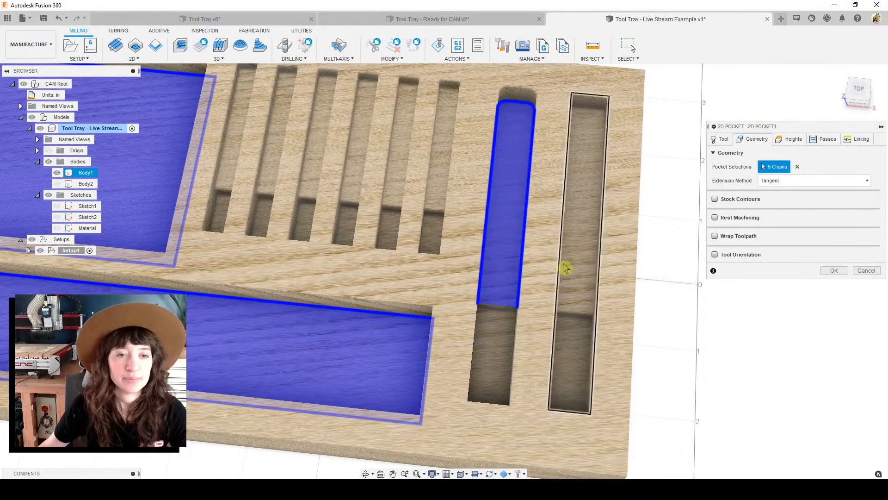
{"action": "left_click", "coordinate": [577, 267]}
{"action": "left_click", "coordinate": [576, 351]}
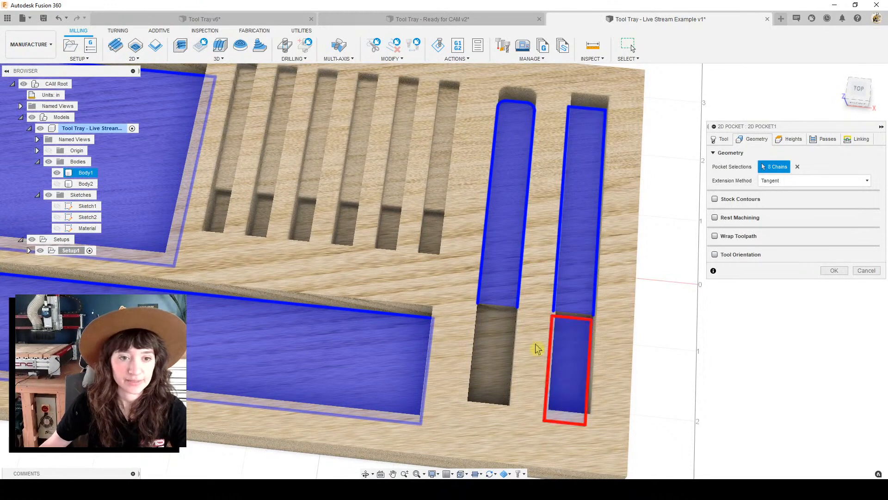
{"action": "left_click", "coordinate": [493, 350]}
Step: Add the long floors of all six narrow slots and the deep end floors of the two rightmost ones to the pocket selections
{"action": "left_click", "coordinate": [432, 240]}
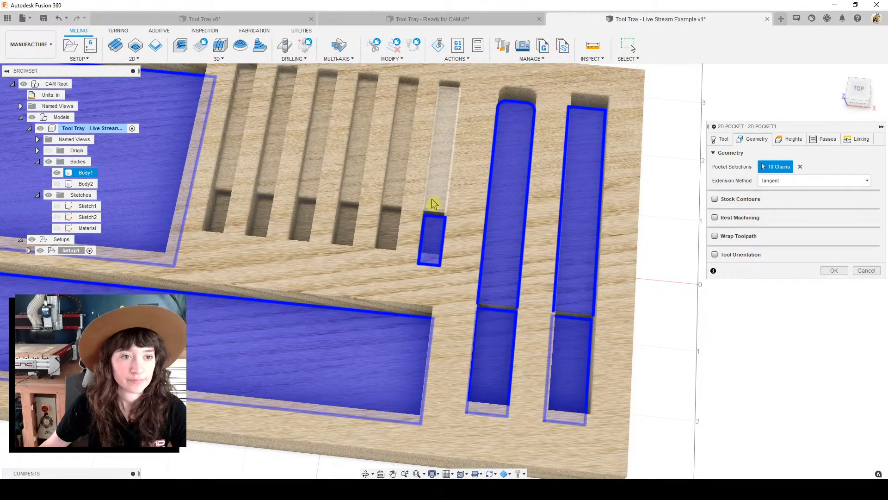
{"action": "left_click", "coordinate": [435, 197]}
{"action": "left_click", "coordinate": [398, 193]}
{"action": "left_click", "coordinate": [390, 224]}
{"action": "middle_click_drag", "start_coordinate": [390, 225], "coordinate": [448, 281], "text": "shift"}
{"action": "left_click", "coordinate": [420, 253]}
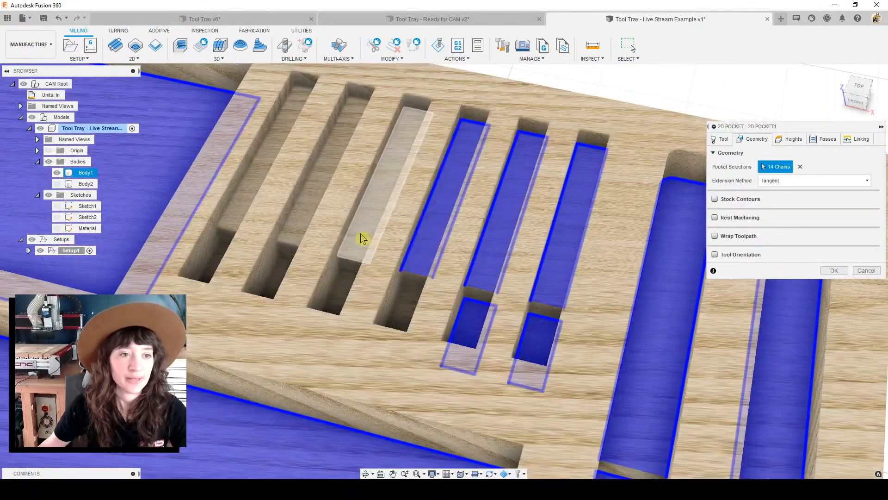
{"action": "left_click", "coordinate": [362, 238]}
{"action": "left_click", "coordinate": [295, 211]}
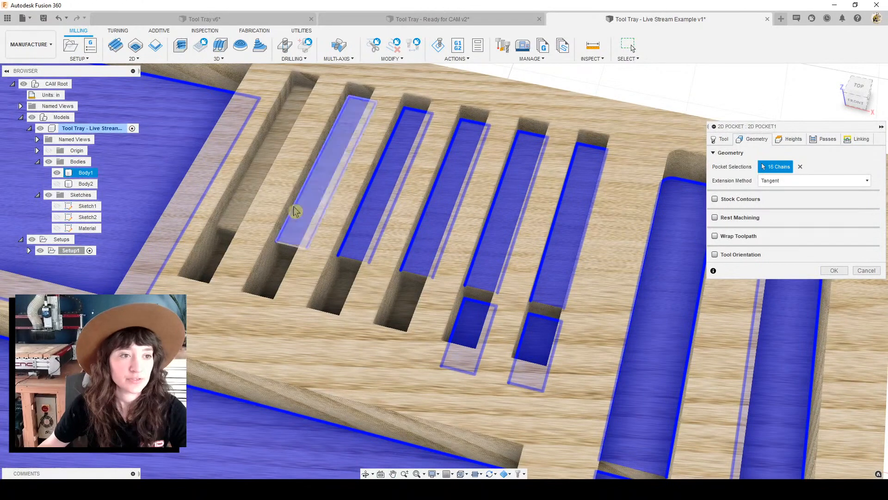
{"action": "left_click", "coordinate": [238, 211]}
Step: Add the deep end floors of the four remaining narrow slots to the pocket selections
{"action": "mouse_move", "coordinate": [277, 284]}
{"action": "middle_mouse_down", "text": "shift"}
{"action": "mouse_move", "coordinate": [279, 274]}
{"action": "mouse_move", "coordinate": [287, 279]}
{"action": "middle_mouse_up", "text": "shift"}
{"action": "left_click", "coordinate": [291, 283]}
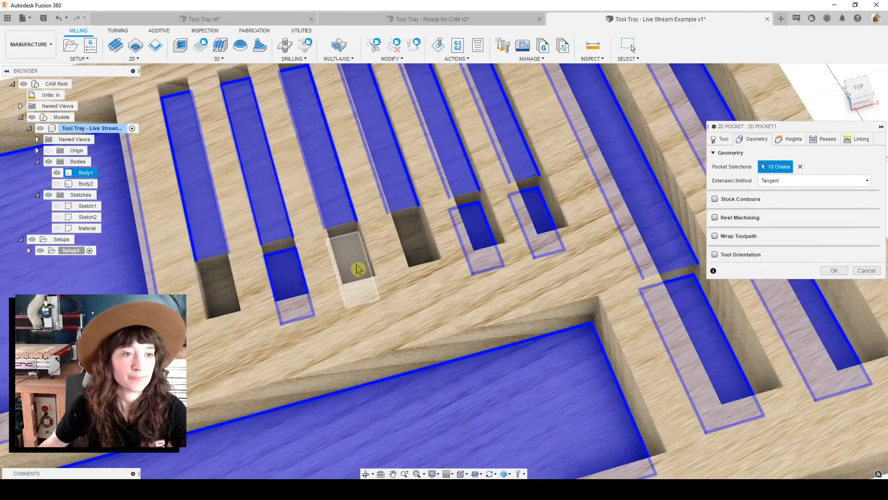
{"action": "left_click", "coordinate": [356, 258]}
{"action": "left_click", "coordinate": [413, 245]}
{"action": "left_click", "coordinate": [225, 283]}
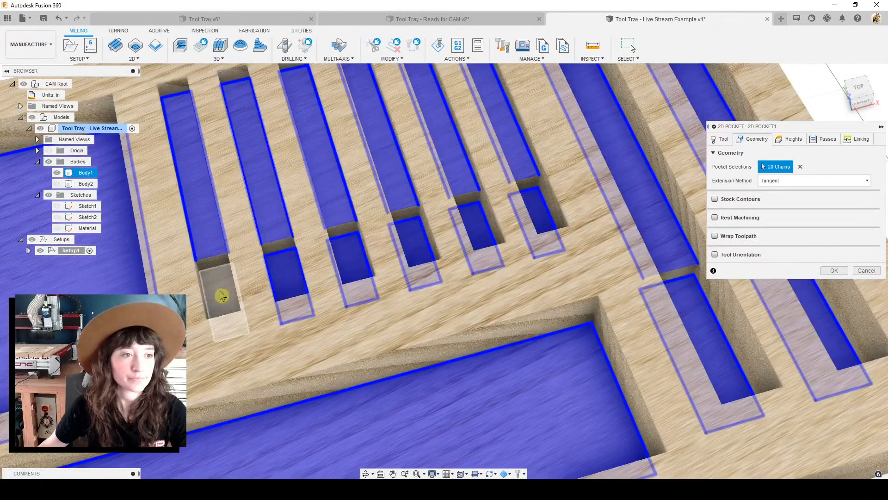
{"action": "middle_click_drag", "start_coordinate": [316, 281], "coordinate": [578, 273], "text": "shift"}
{"action": "scroll", "coordinate": [315, 279], "scroll_direction": "up", "scroll_amount": 2}
{"action": "scroll", "coordinate": [315, 279], "scroll_direction": "down", "scroll_amount": 5}
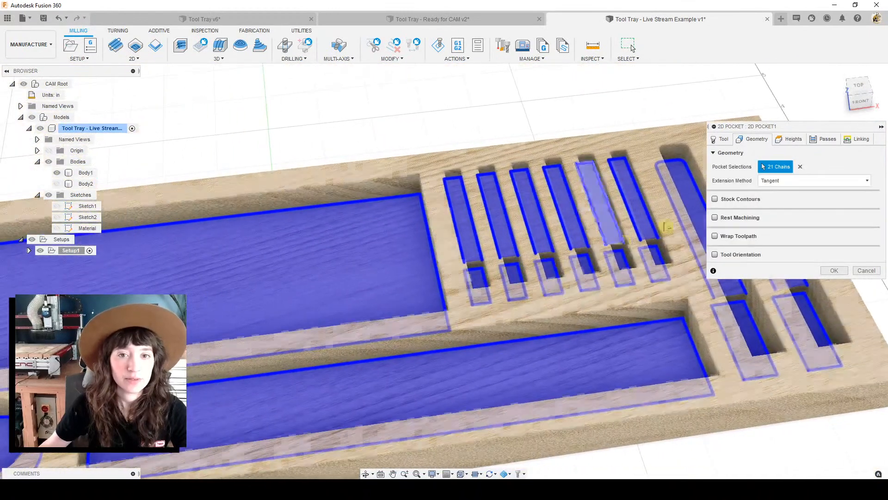
Step: Review the pocket's height settings, trying Selection as the bottom height reference and returning it to Selected contour(s)
{"action": "left_click", "coordinate": [790, 138]}
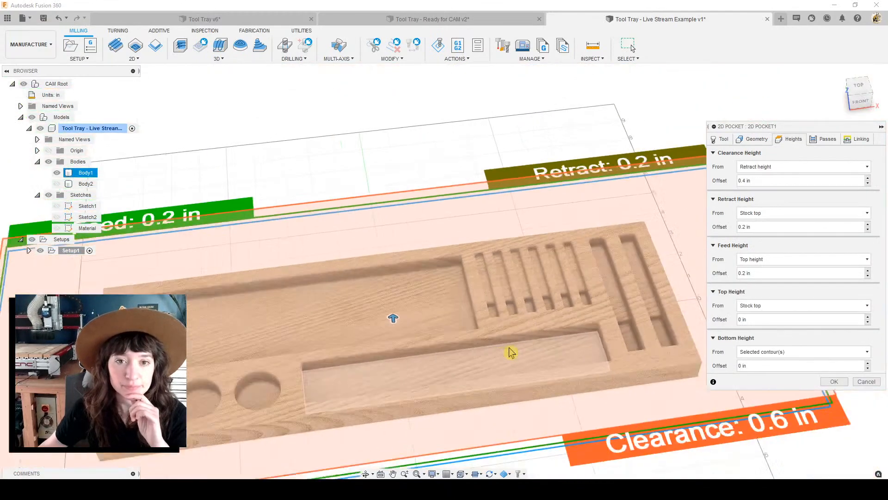
{"action": "scroll", "coordinate": [511, 353], "scroll_direction": "down", "scroll_amount": 1}
{"action": "middle_click_drag", "start_coordinate": [530, 347], "coordinate": [602, 305]}
{"action": "scroll", "coordinate": [602, 305], "scroll_direction": "down", "scroll_amount": 4}
{"action": "middle_click_drag", "start_coordinate": [517, 282], "coordinate": [496, 267], "text": "shift"}
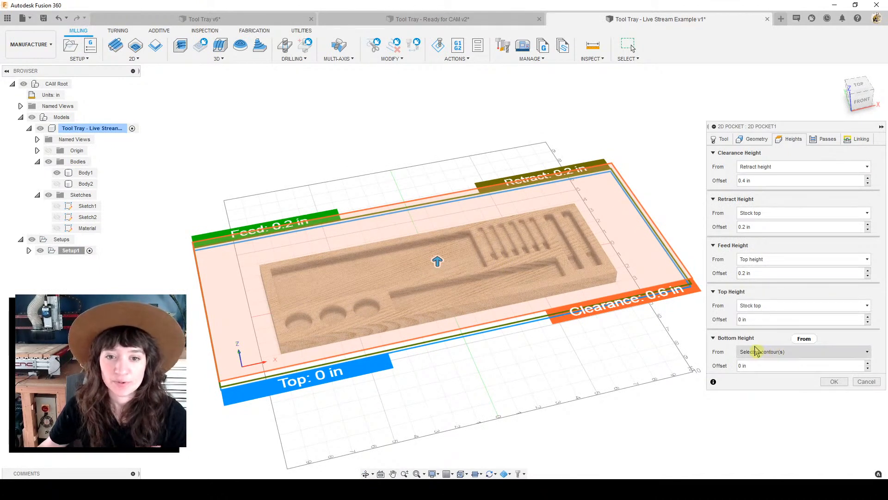
{"action": "left_click", "coordinate": [770, 353]}
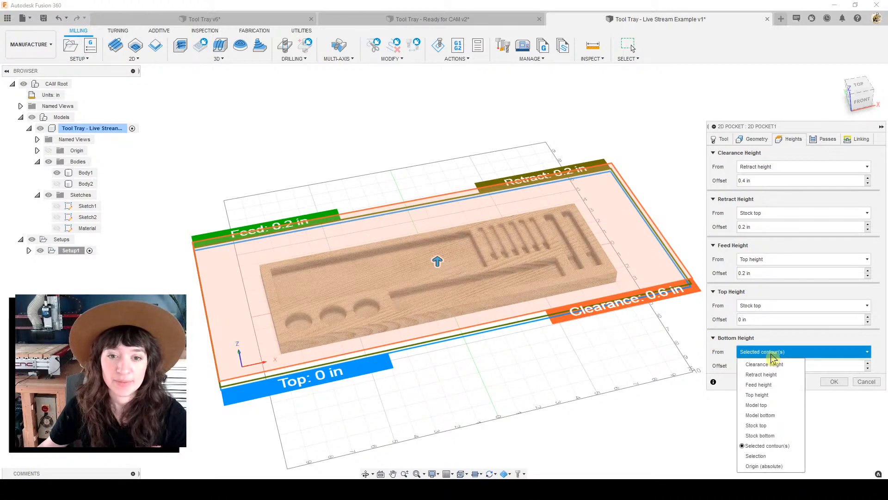
{"action": "left_click", "coordinate": [780, 456]}
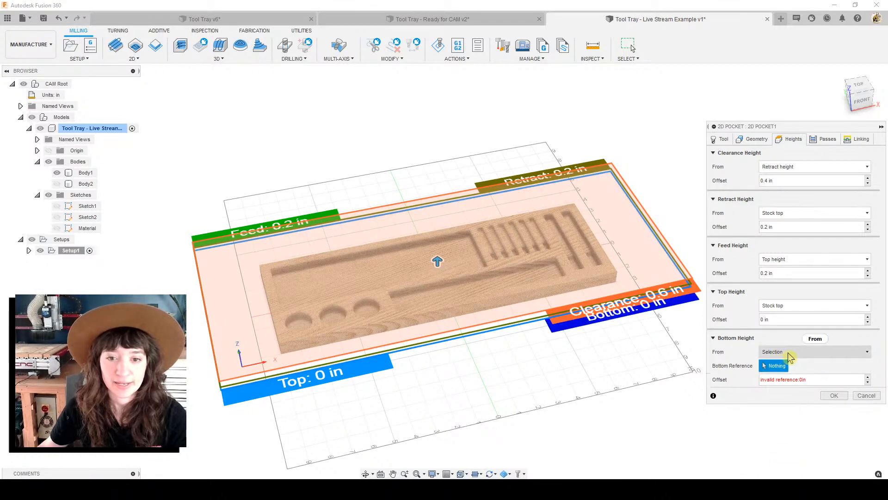
{"action": "left_click", "coordinate": [789, 354]}
{"action": "left_click", "coordinate": [792, 449]}
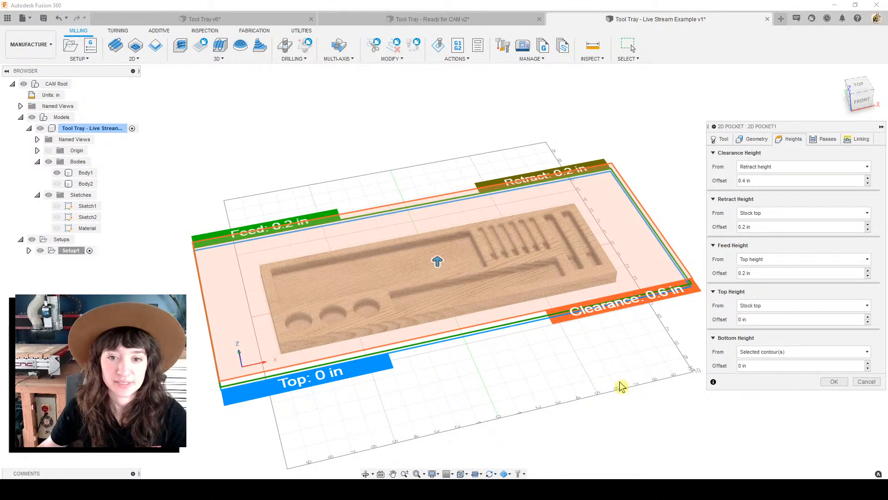
{"action": "scroll", "coordinate": [463, 273], "scroll_direction": "up", "scroll_amount": 5}
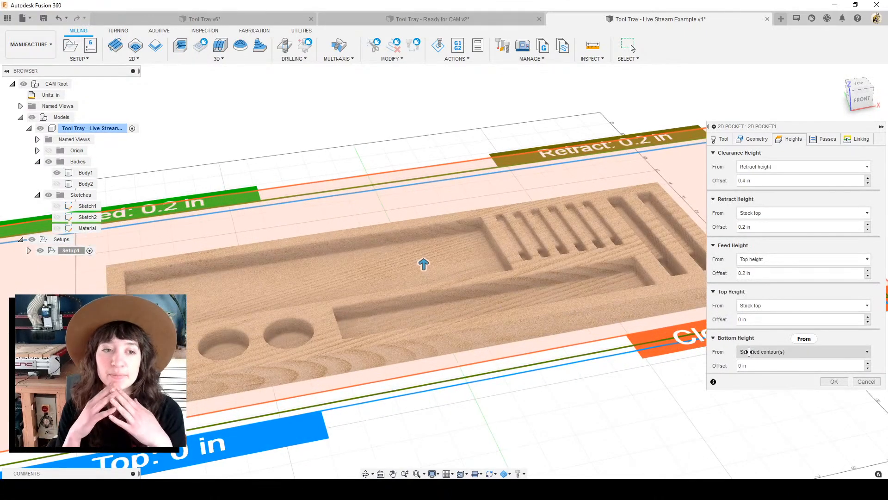
{"action": "mouse_move", "coordinate": [749, 352]}
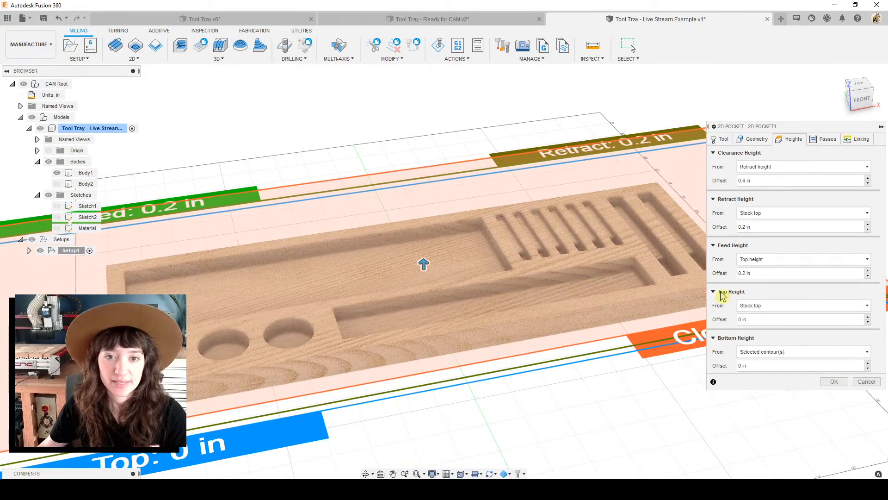
{"action": "mouse_move", "coordinate": [782, 312]}
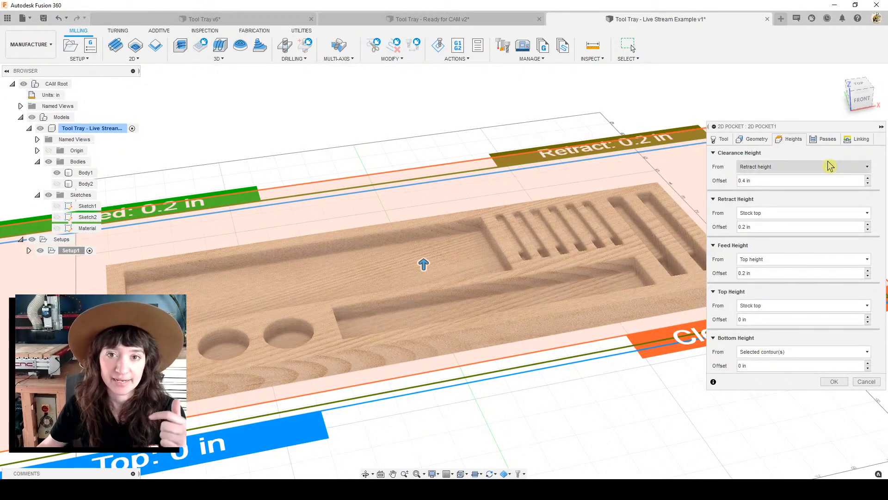
Step: Turn on Multiple Depths in the pocket toolpath's passes settings
{"action": "left_click", "coordinate": [824, 140]}
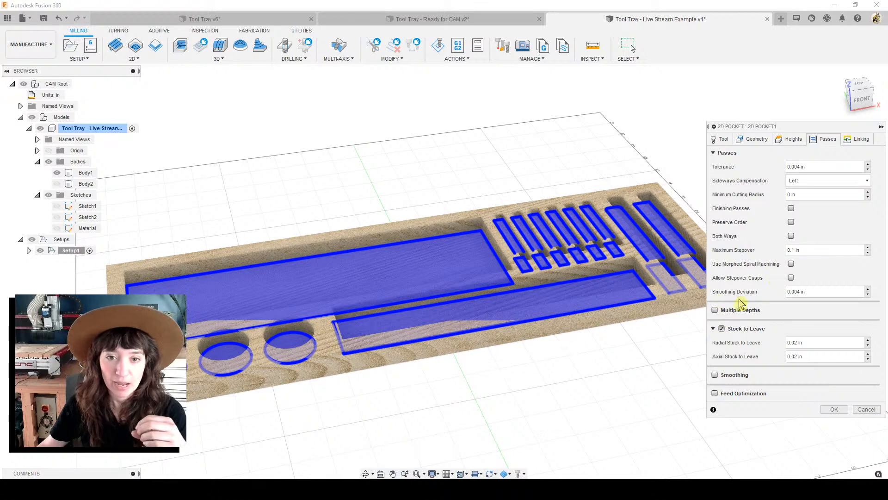
{"action": "left_click", "coordinate": [715, 310]}
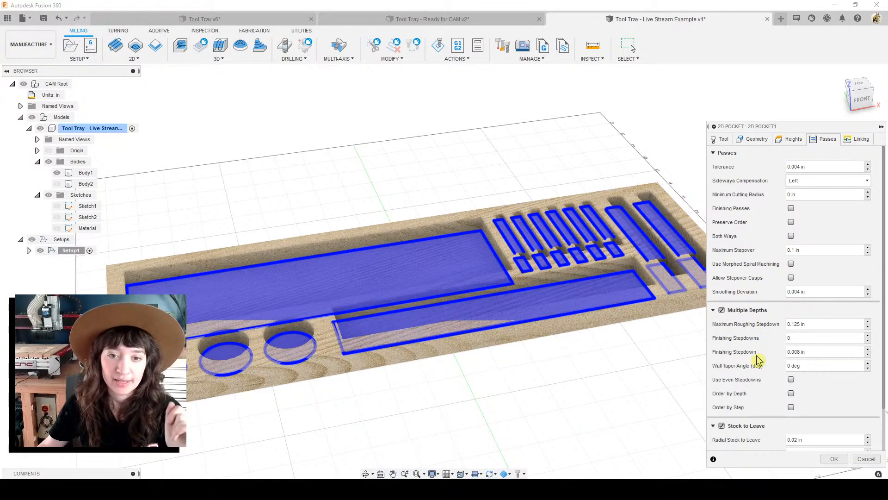
{"action": "scroll", "coordinate": [758, 360], "scroll_direction": "down", "scroll_amount": 2}
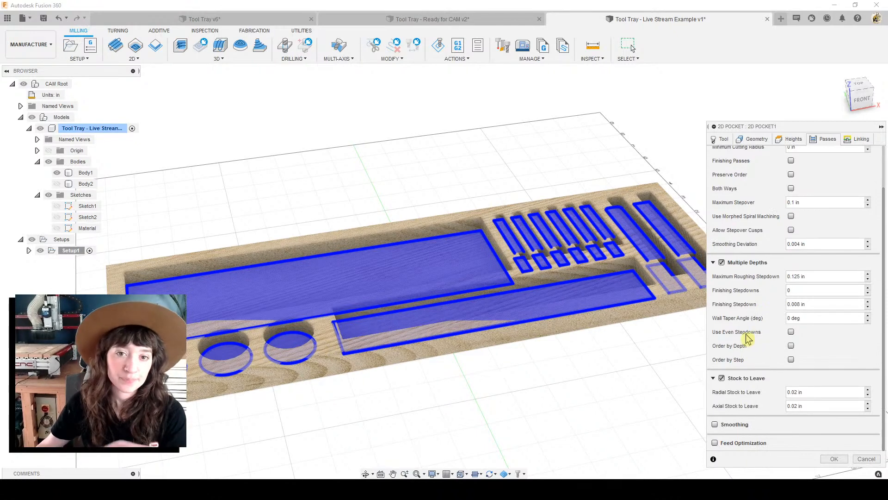
Step: Set the Maximum Roughing Stepdown expression to tool_stepdown so that it follows the tool's own stepdown value
{"action": "right_click", "coordinate": [810, 279]}
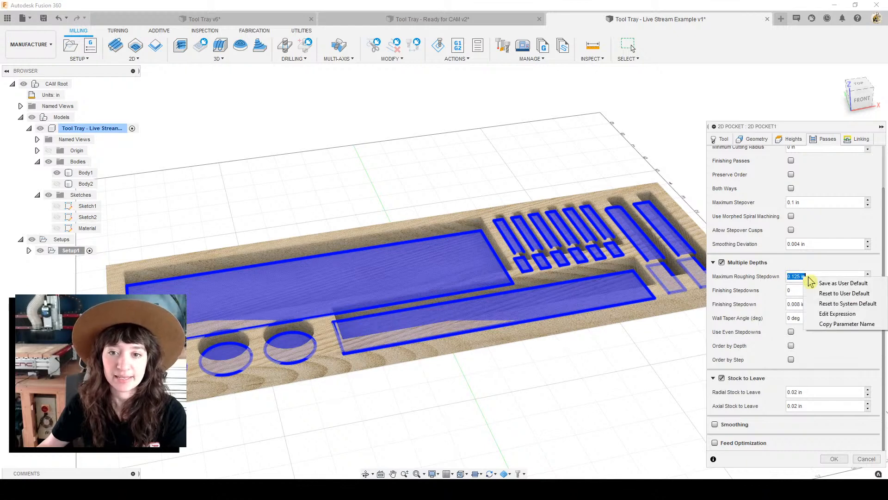
{"action": "left_click", "coordinate": [787, 279]}
{"action": "left_click", "coordinate": [817, 277]}
{"action": "right_click", "coordinate": [817, 277]}
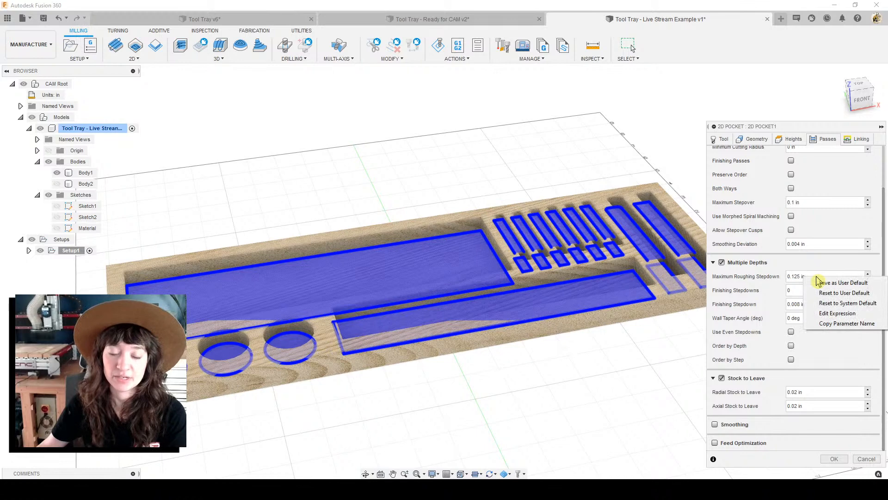
{"action": "left_click", "coordinate": [828, 313]}
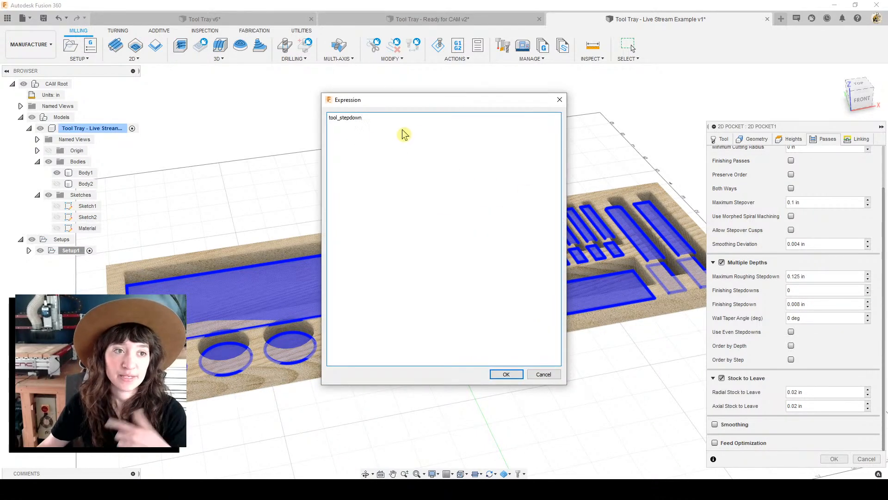
{"action": "left_click_drag", "start_coordinate": [405, 130], "coordinate": [281, 114]}
{"action": "type", "text": "tool"}
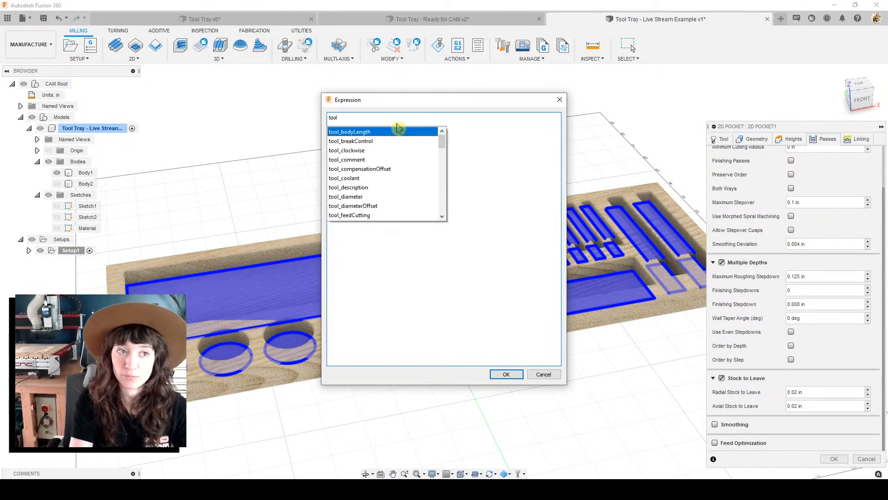
{"action": "scroll", "coordinate": [376, 173], "scroll_direction": "down", "scroll_amount": 3}
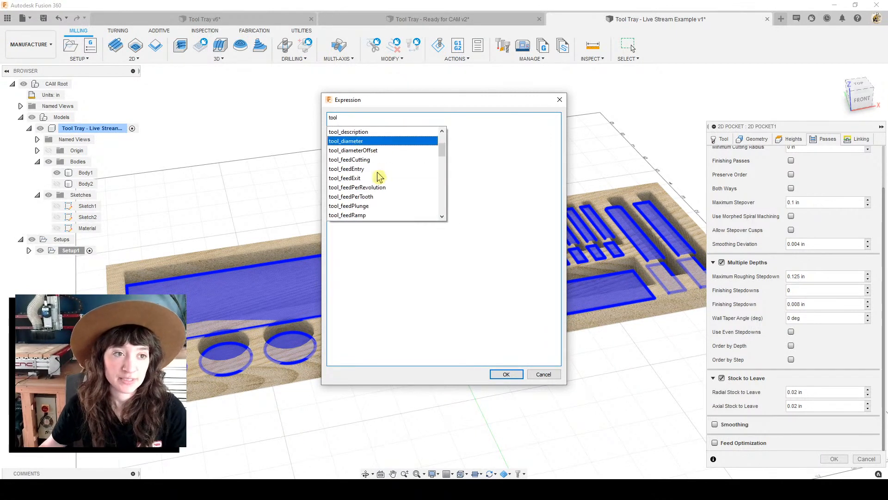
{"action": "scroll", "coordinate": [377, 200], "scroll_direction": "down", "scroll_amount": 9}
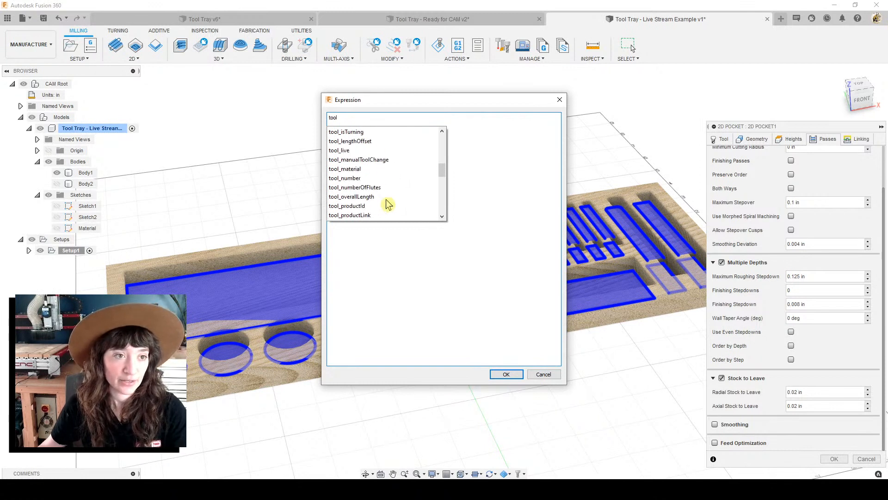
{"action": "scroll", "coordinate": [381, 189], "scroll_direction": "down", "scroll_amount": 4}
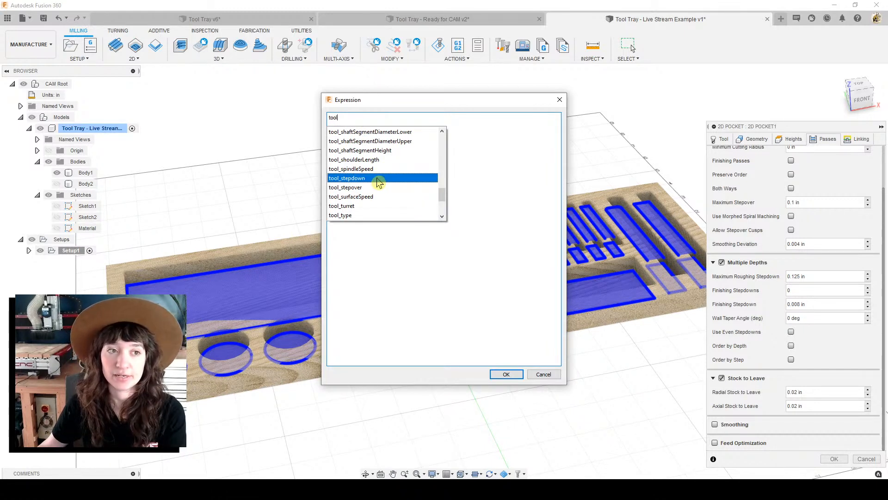
{"action": "left_click", "coordinate": [378, 178]}
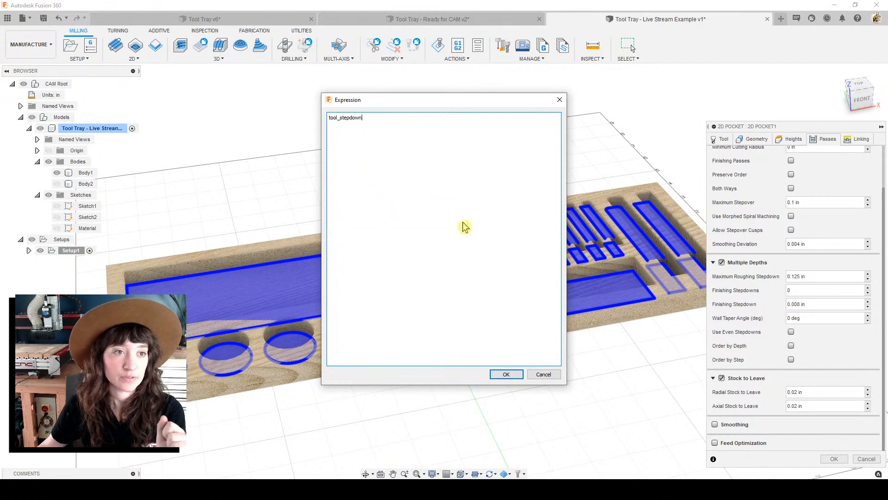
{"action": "left_click", "coordinate": [506, 374]}
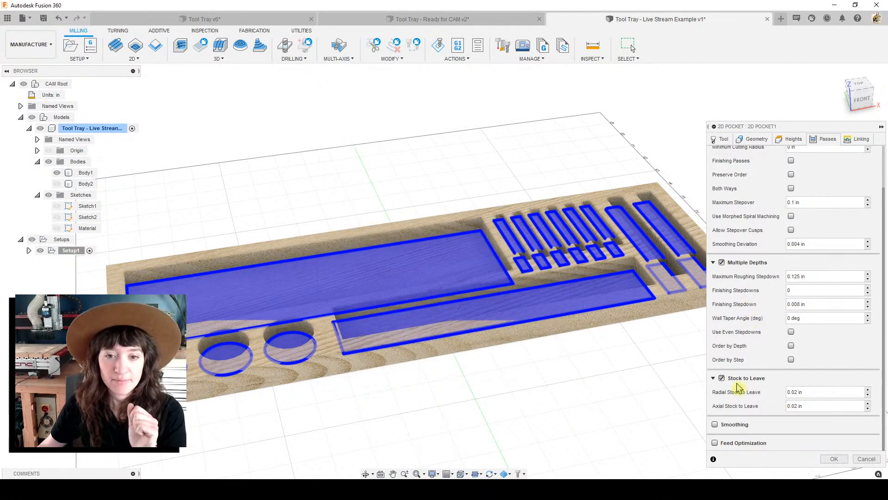
Step: Disable Stock to Leave and generate the 2D Pocket toolpath
{"action": "left_click", "coordinate": [721, 378]}
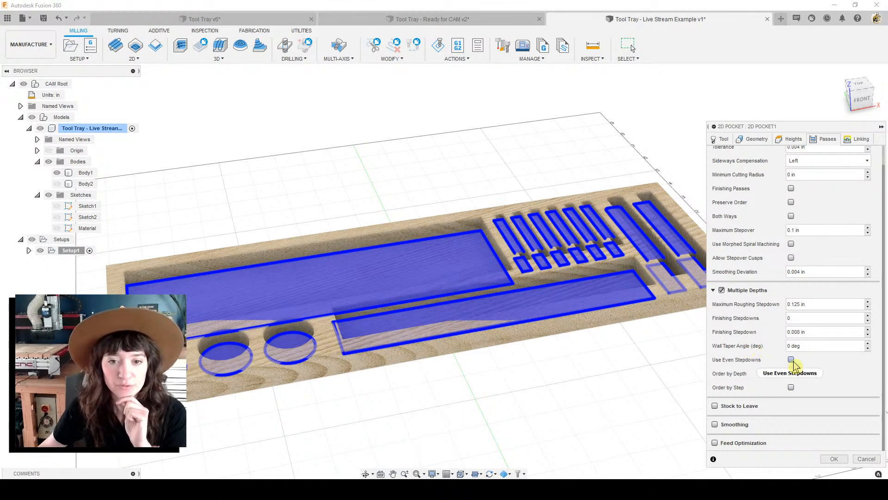
{"action": "scroll", "coordinate": [769, 307], "scroll_direction": "up", "scroll_amount": 1}
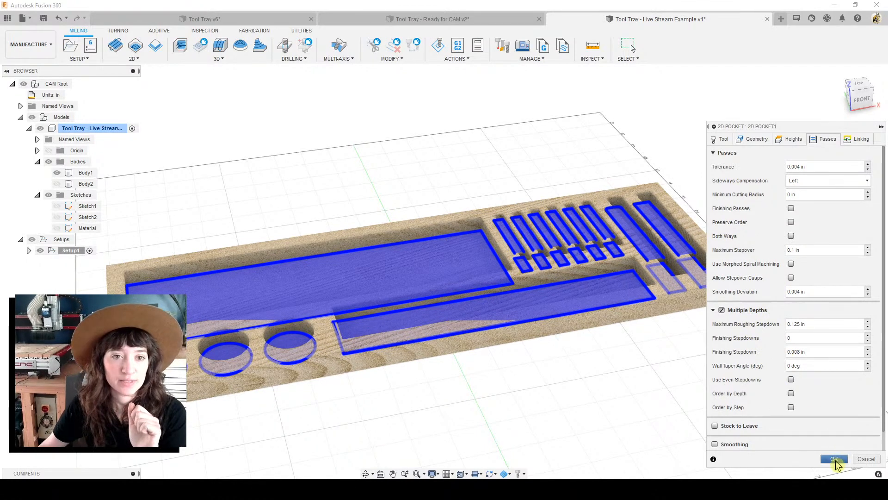
{"action": "left_click", "coordinate": [834, 459]}
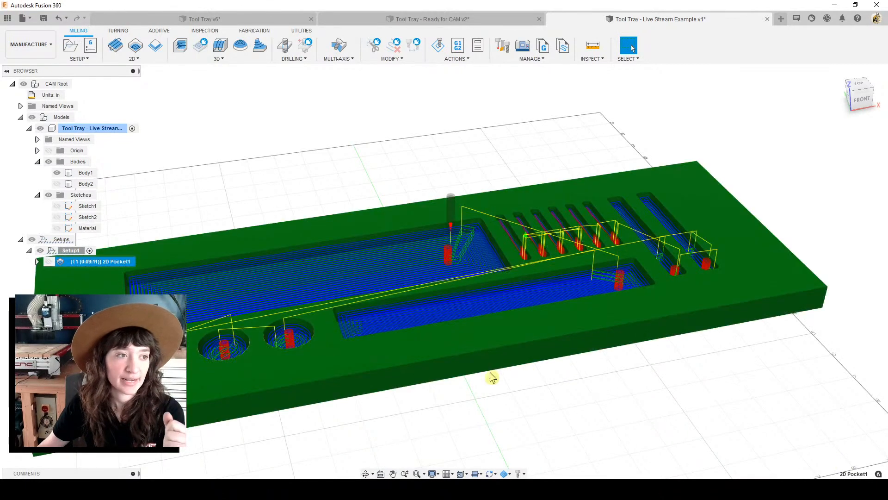
Step: Simulate the 2D Pocket toolpath at increased playback speed, close the simulation and deselect the toolpath
{"action": "middle_click_drag", "start_coordinate": [521, 394], "coordinate": [571, 393]}
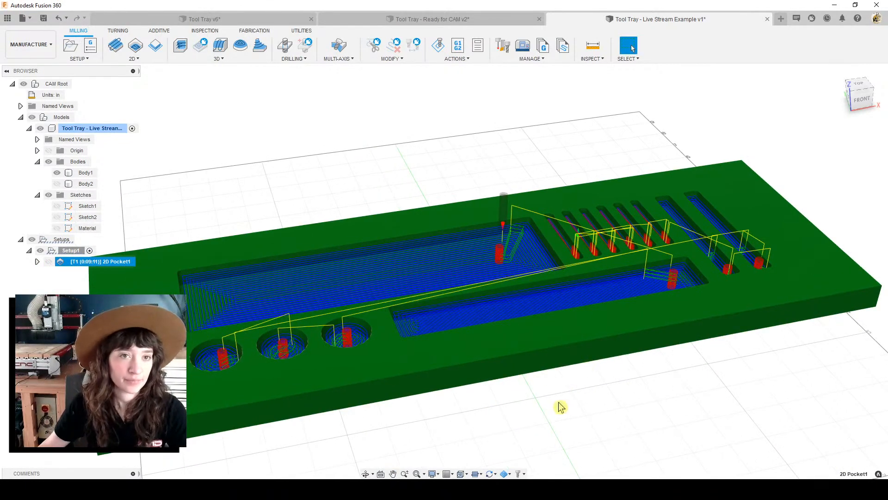
{"action": "middle_click_drag", "start_coordinate": [505, 192], "coordinate": [534, 149]}
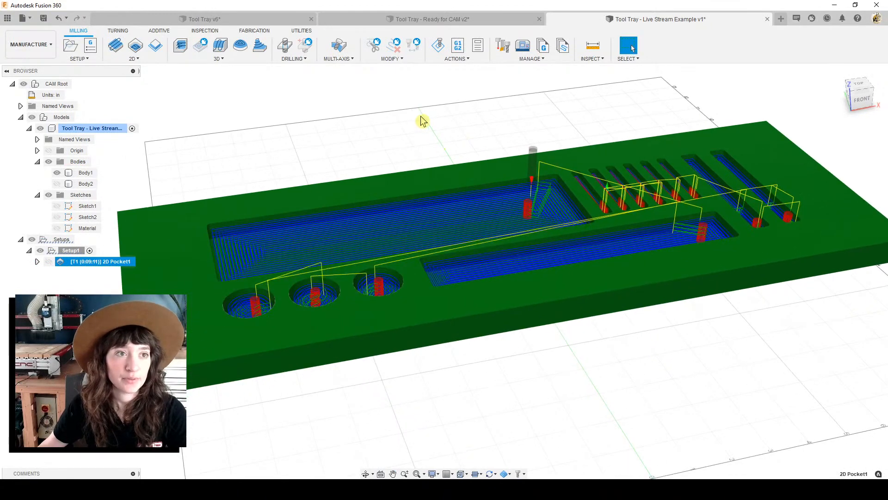
{"action": "left_click", "coordinate": [459, 59]}
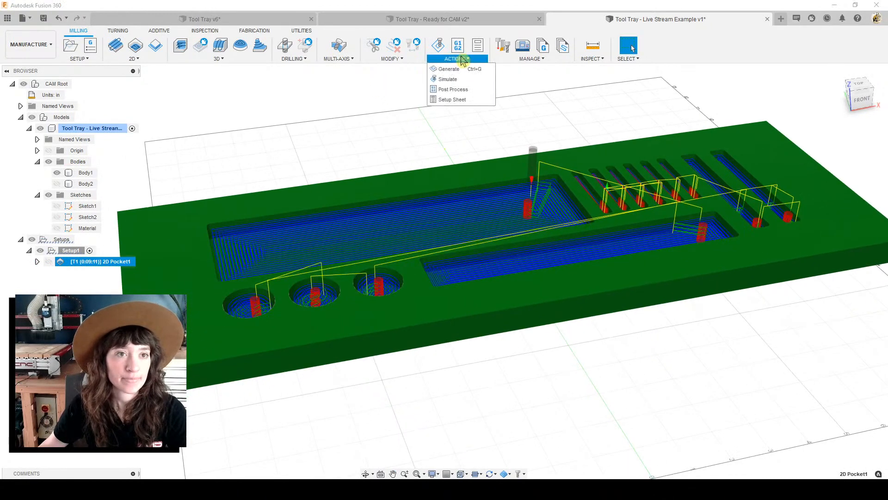
{"action": "left_click", "coordinate": [455, 80]}
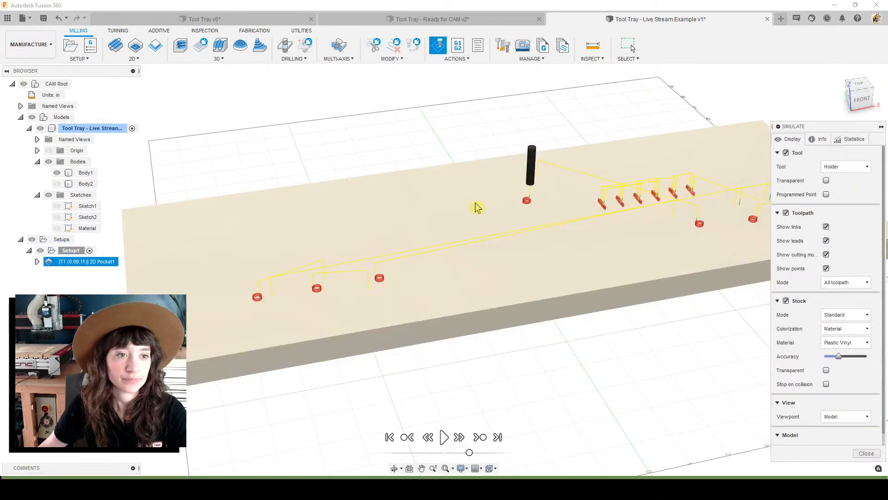
{"action": "left_click", "coordinate": [445, 437]}
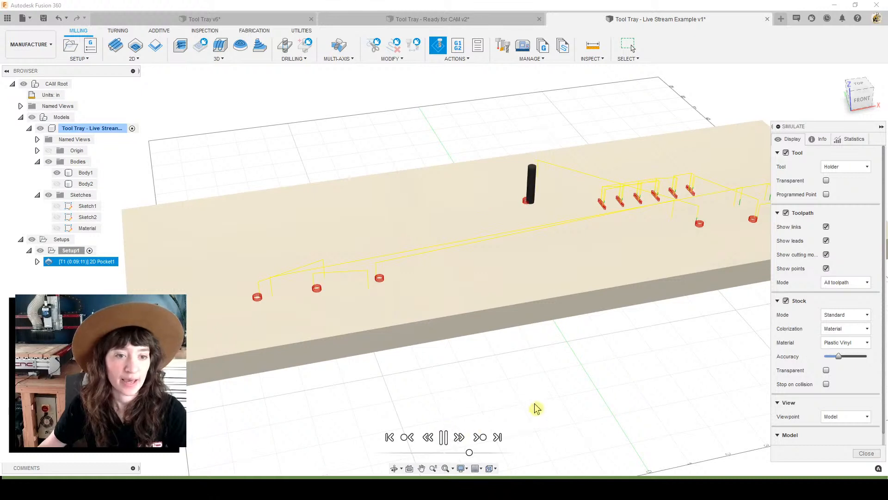
{"action": "left_click", "coordinate": [484, 452]}
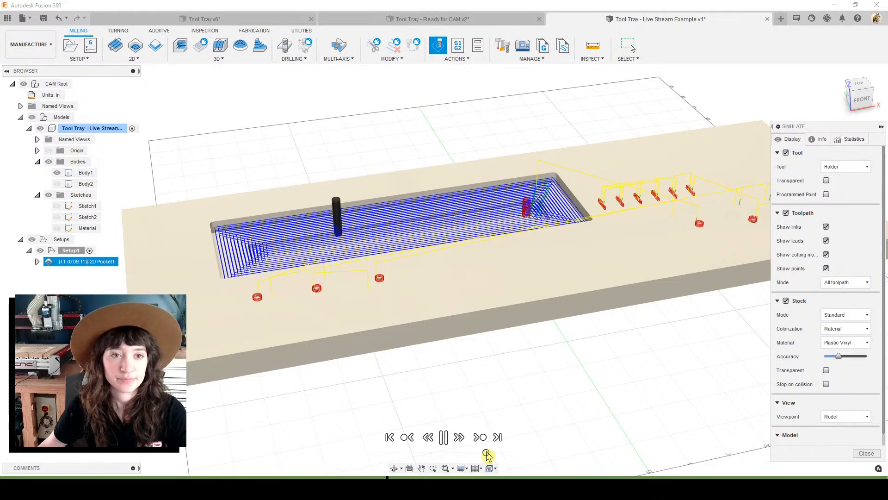
{"action": "left_click_drag", "start_coordinate": [488, 456], "coordinate": [489, 456]}
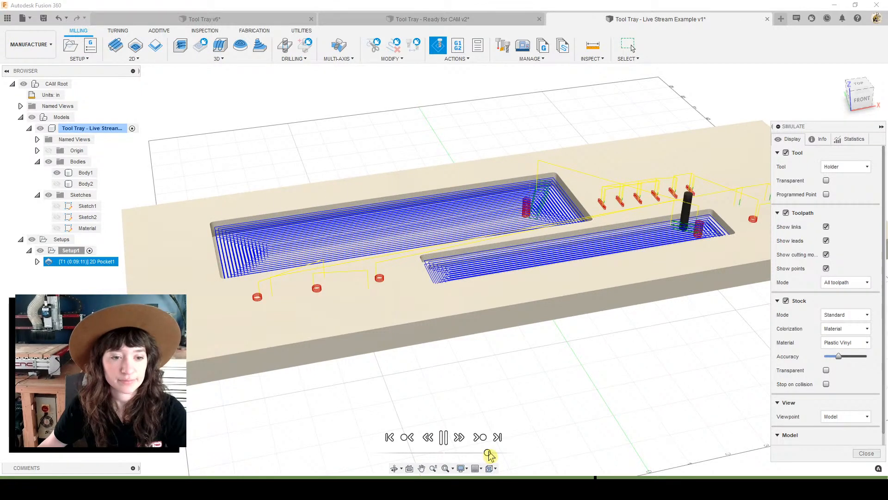
{"action": "middle_click_drag", "start_coordinate": [537, 379], "coordinate": [549, 359], "text": "shift"}
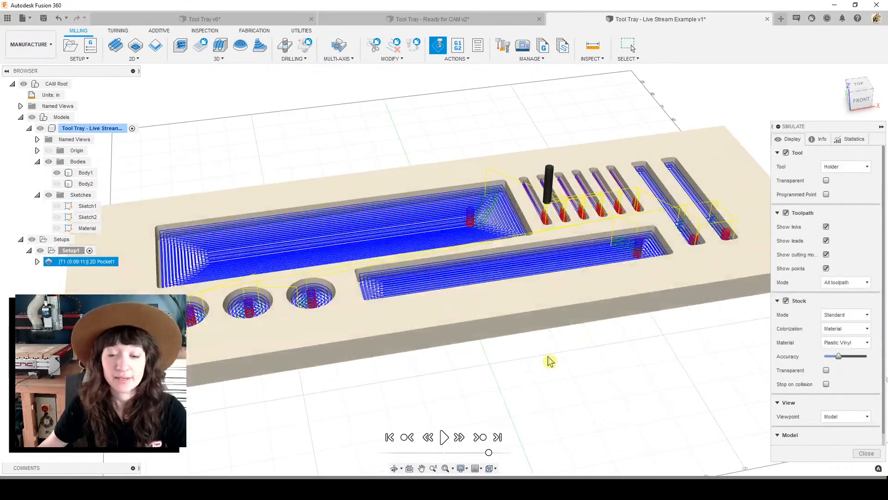
{"action": "left_click", "coordinate": [866, 453]}
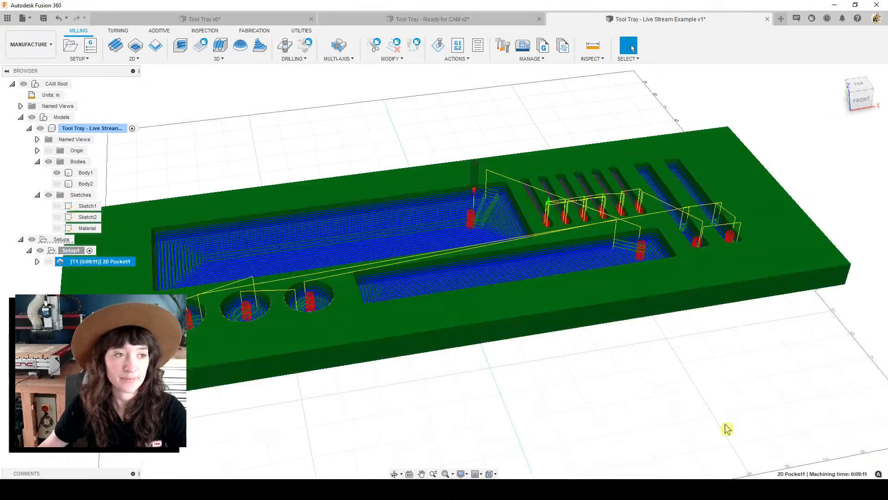
{"action": "left_click", "coordinate": [133, 213]}
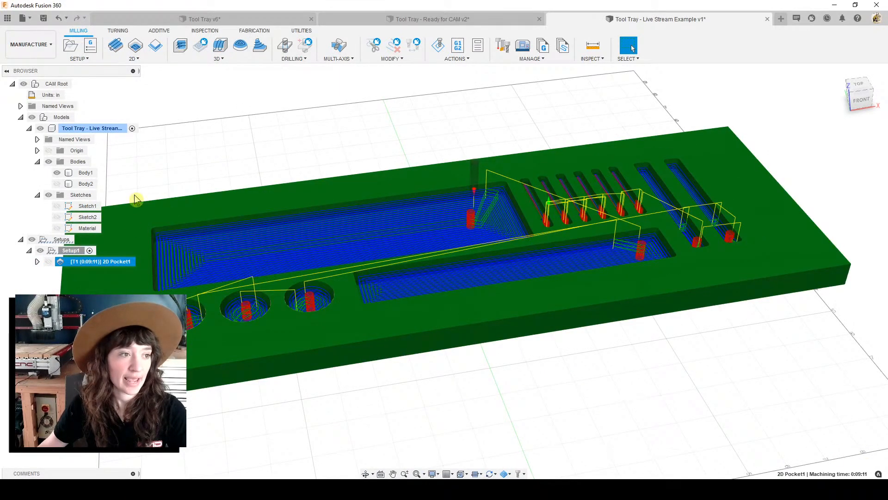
{"action": "middle_click_drag", "start_coordinate": [606, 365], "coordinate": [597, 366], "text": "shift"}
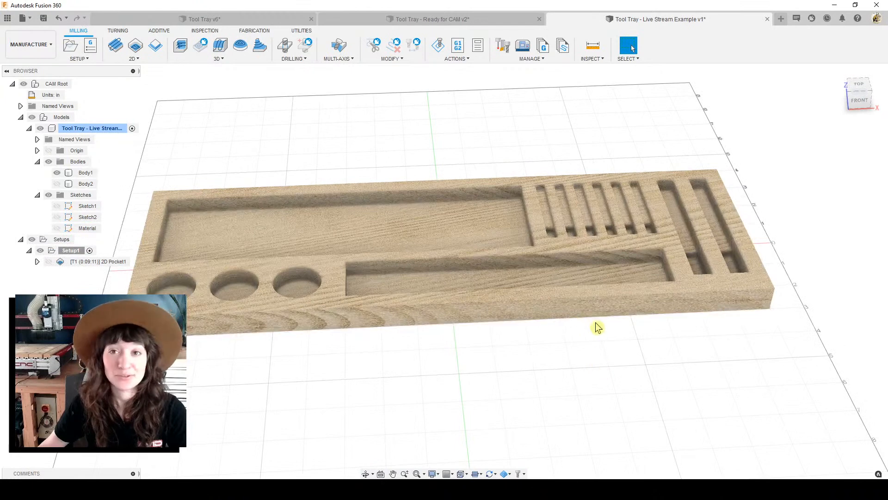
{"action": "left_click", "coordinate": [137, 58]}
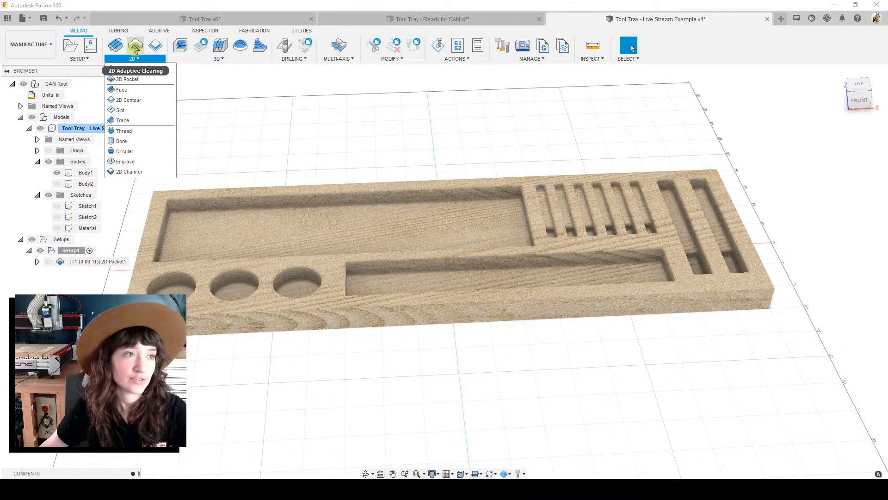
{"action": "left_click", "coordinate": [134, 48]}
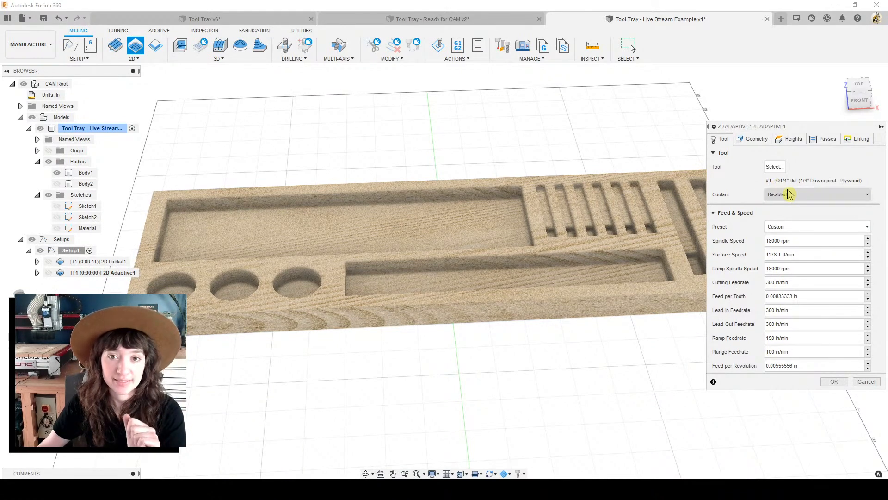
{"action": "left_click", "coordinate": [758, 140]}
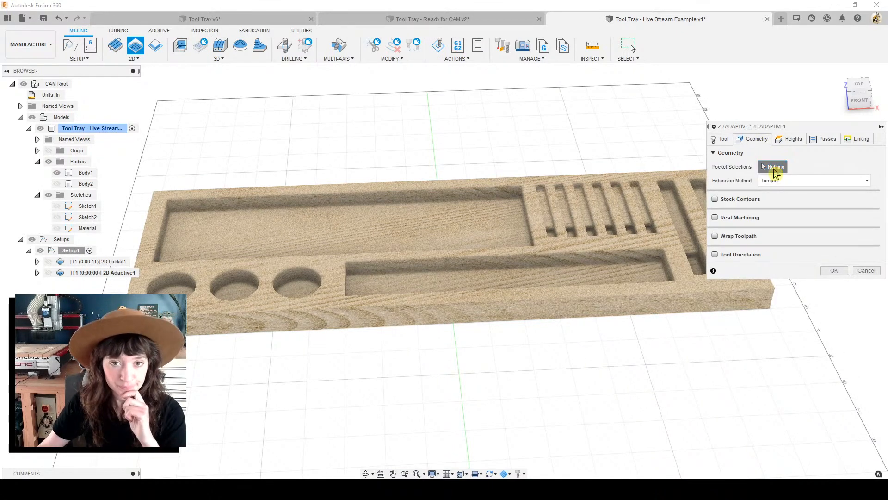
{"action": "left_click", "coordinate": [632, 318]}
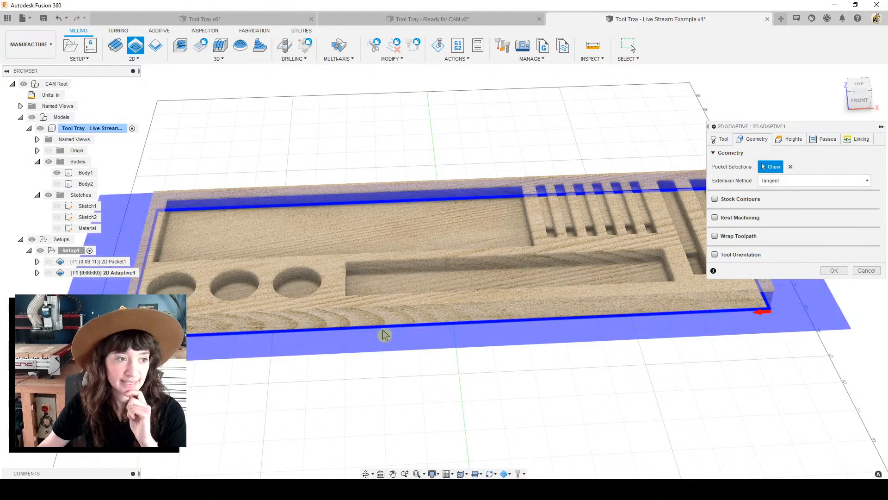
{"action": "left_click", "coordinate": [318, 337]}
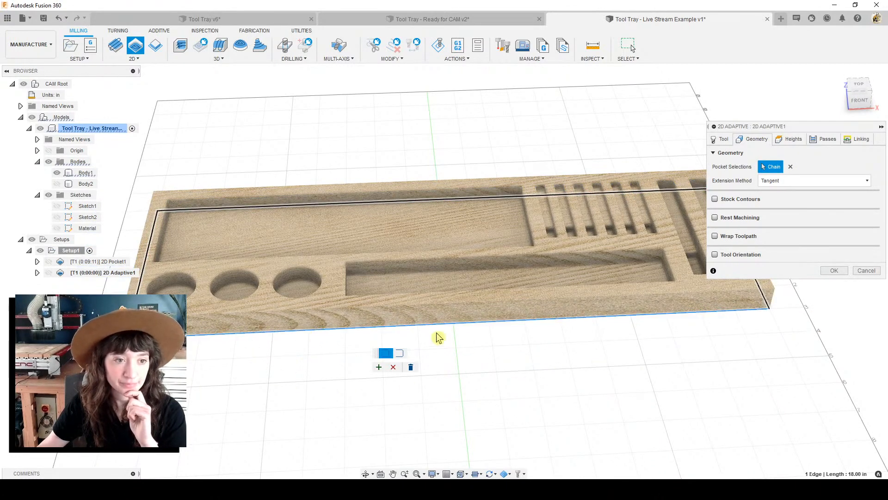
{"action": "scroll", "coordinate": [645, 383], "scroll_direction": "down", "scroll_amount": 3}
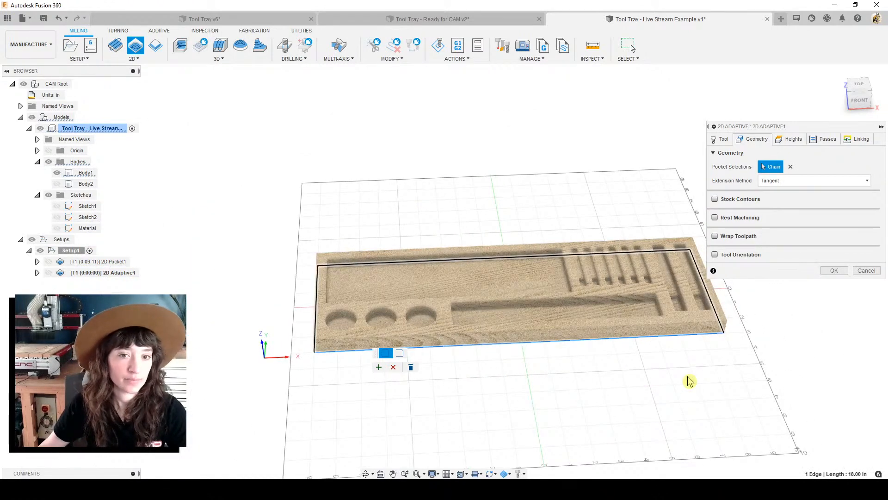
{"action": "scroll", "coordinate": [689, 379], "scroll_direction": "up", "scroll_amount": 4}
{"action": "middle_click_drag", "start_coordinate": [743, 369], "coordinate": [555, 285], "text": "shift"}
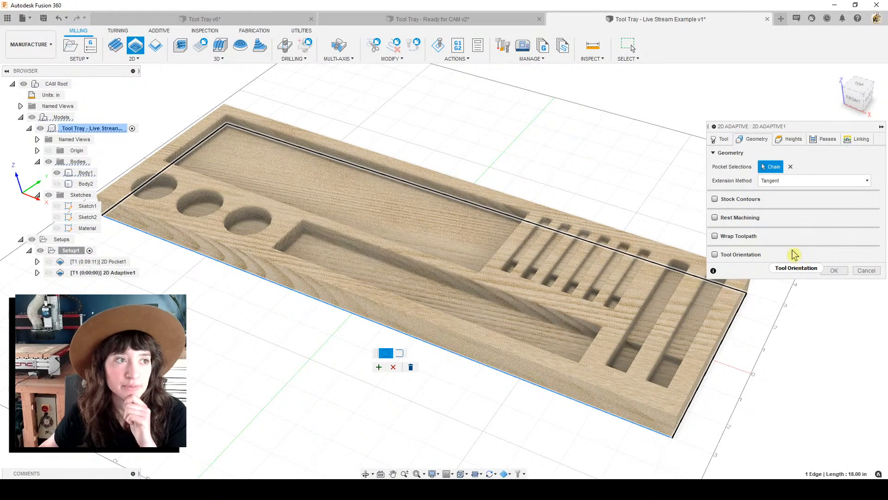
{"action": "left_click", "coordinate": [865, 271]}
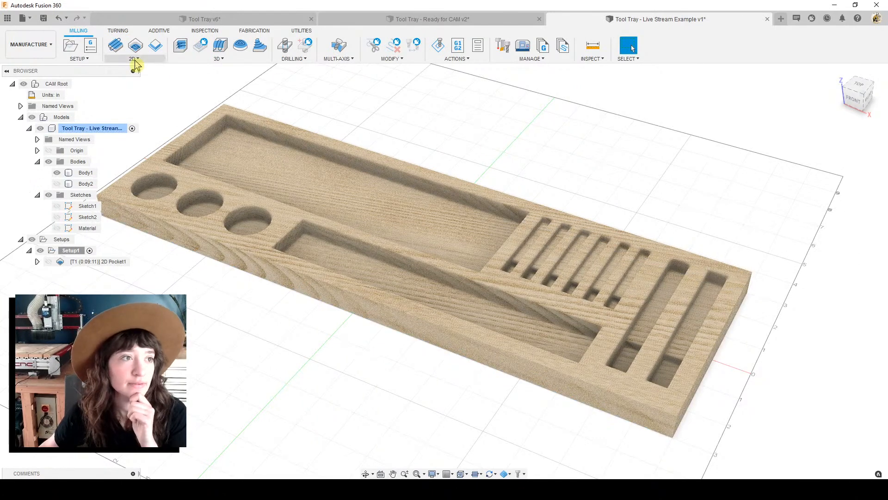
Step: Start a 2D Contour toolpath and select the tray's bottom outer edge as the contour to cut
{"action": "left_click", "coordinate": [155, 46]}
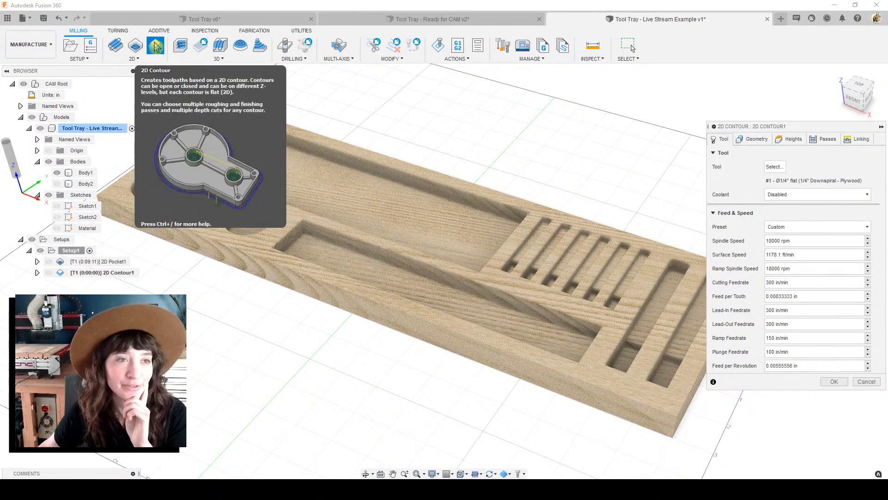
{"action": "left_click", "coordinate": [754, 144]}
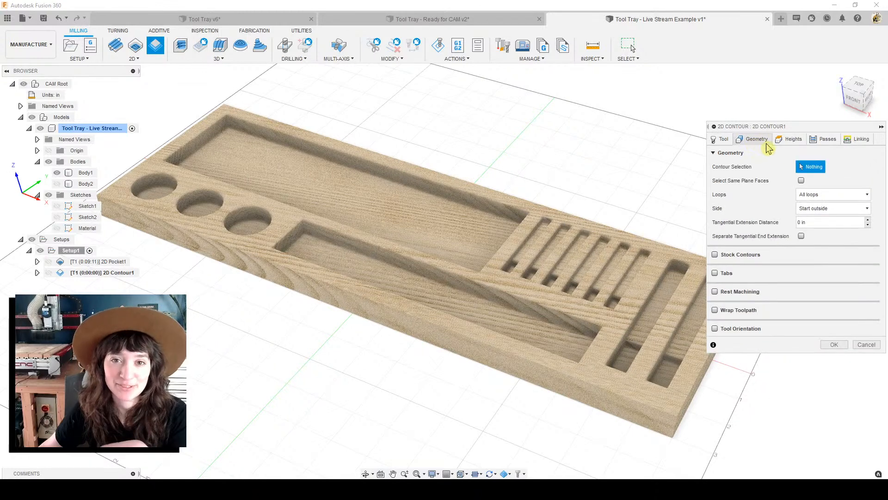
{"action": "left_click", "coordinate": [442, 352]}
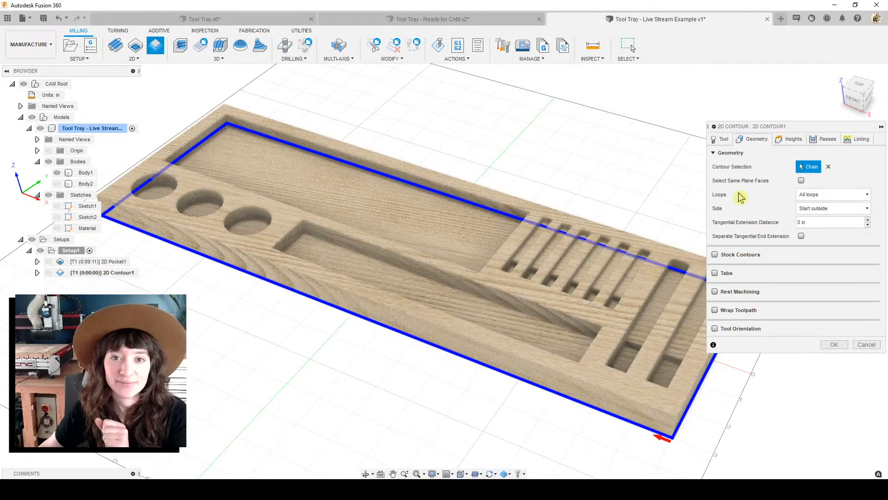
Step: Enable tabs on the contour toolpath and set the tab shape to Triangular
{"action": "left_click", "coordinate": [715, 274]}
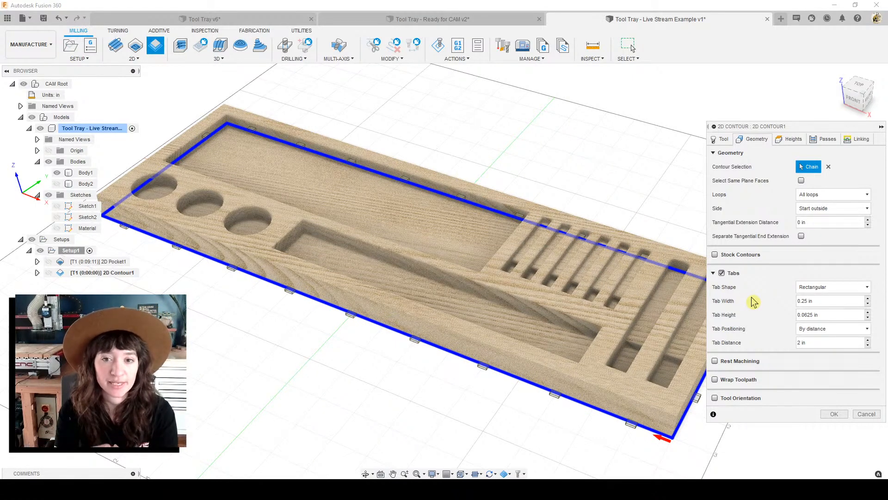
{"action": "scroll", "coordinate": [569, 294], "scroll_direction": "down", "scroll_amount": 5}
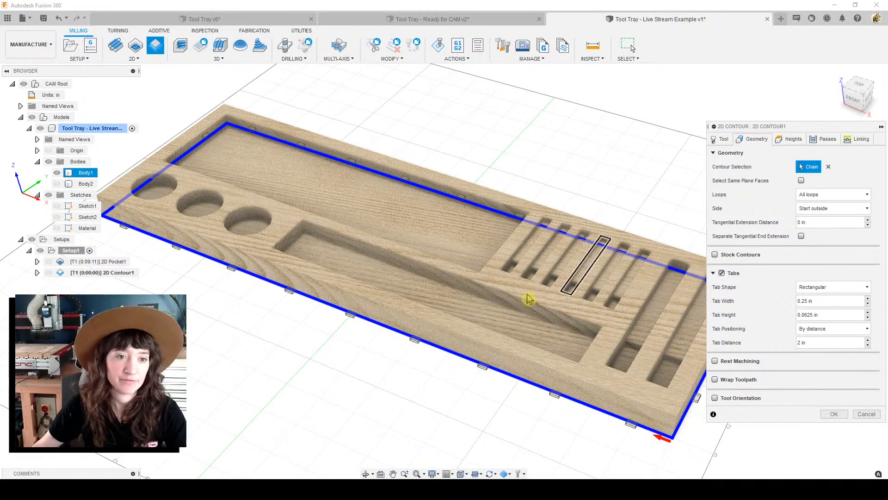
{"action": "middle_click_drag", "start_coordinate": [502, 304], "coordinate": [501, 319], "text": "shift"}
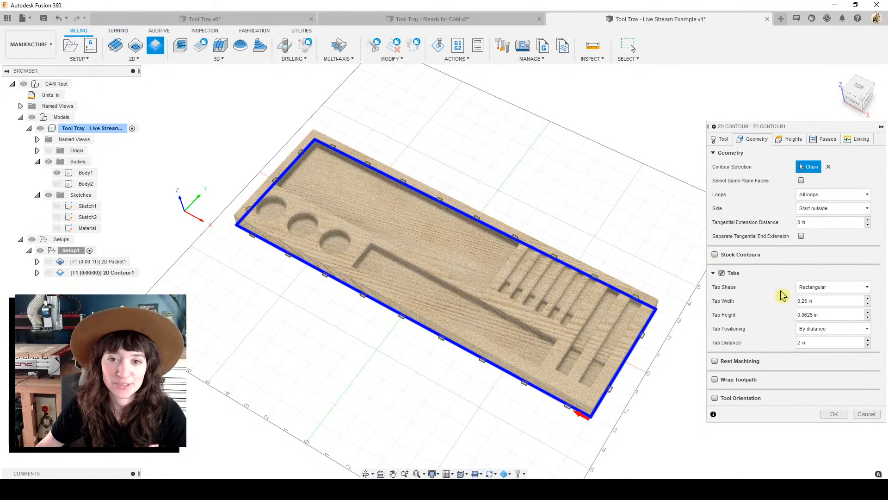
{"action": "left_click", "coordinate": [808, 288]}
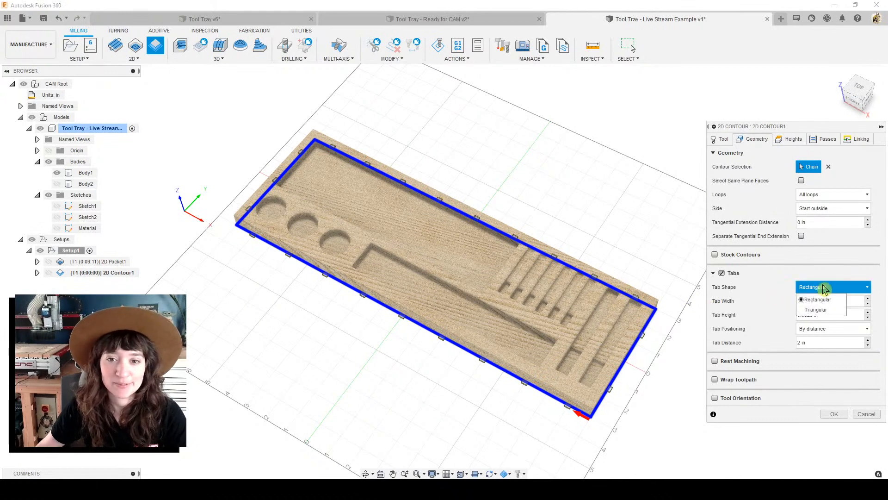
{"action": "left_click", "coordinate": [826, 311]}
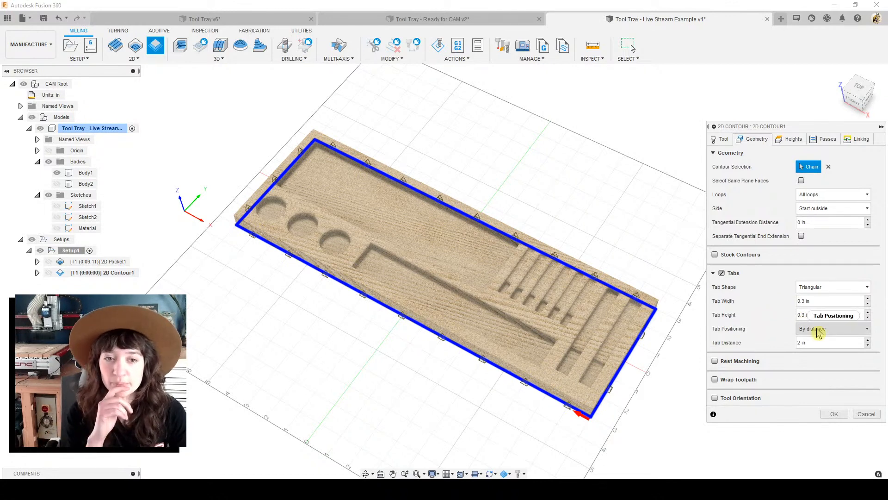
Step: Set tab positioning to At points and place four tabs, two along each long side of the tray
{"action": "mouse_move", "coordinate": [819, 332]}
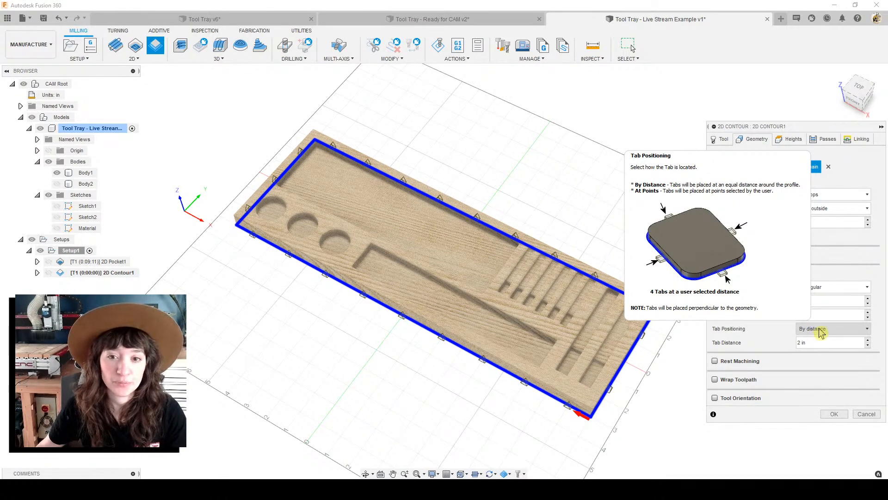
{"action": "left_click", "coordinate": [820, 329]}
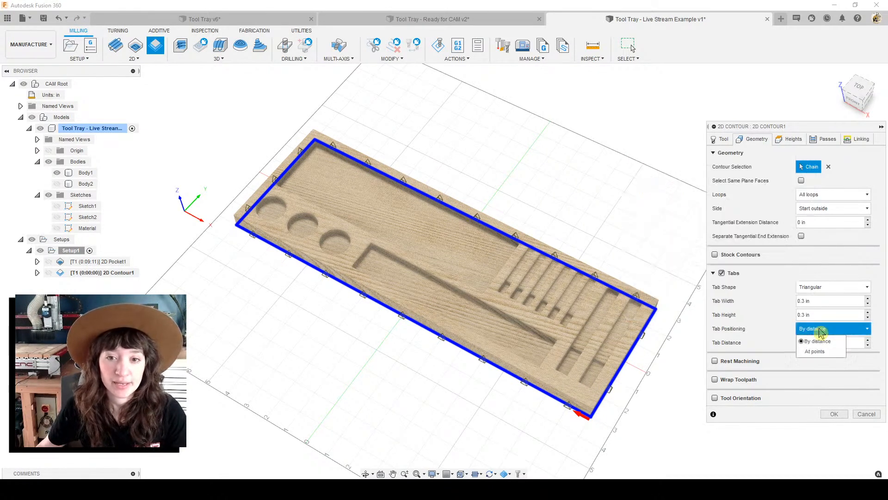
{"action": "left_click", "coordinate": [815, 351]}
{"action": "left_click", "coordinate": [490, 363]}
{"action": "left_click", "coordinate": [326, 274]}
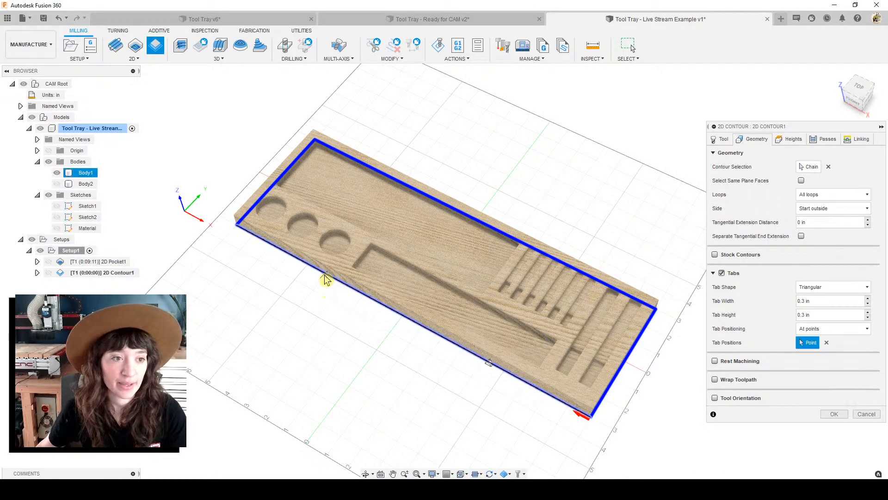
{"action": "left_click", "coordinate": [383, 174]}
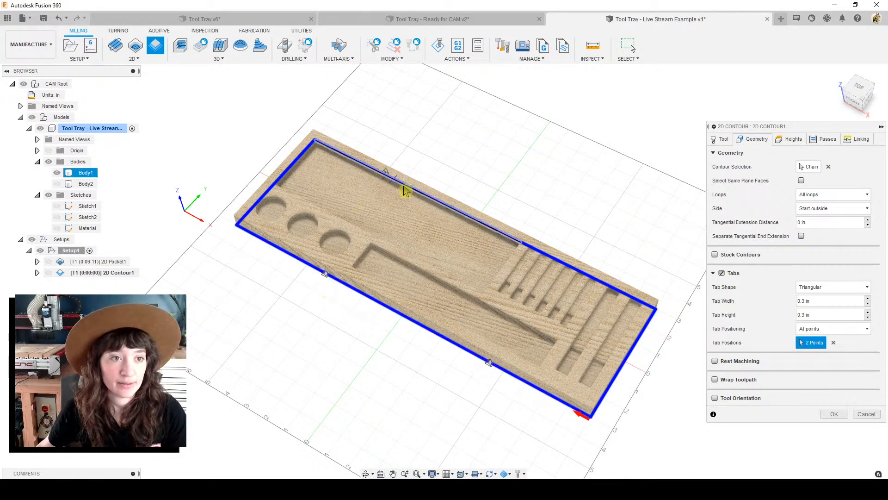
{"action": "left_click", "coordinate": [593, 278]}
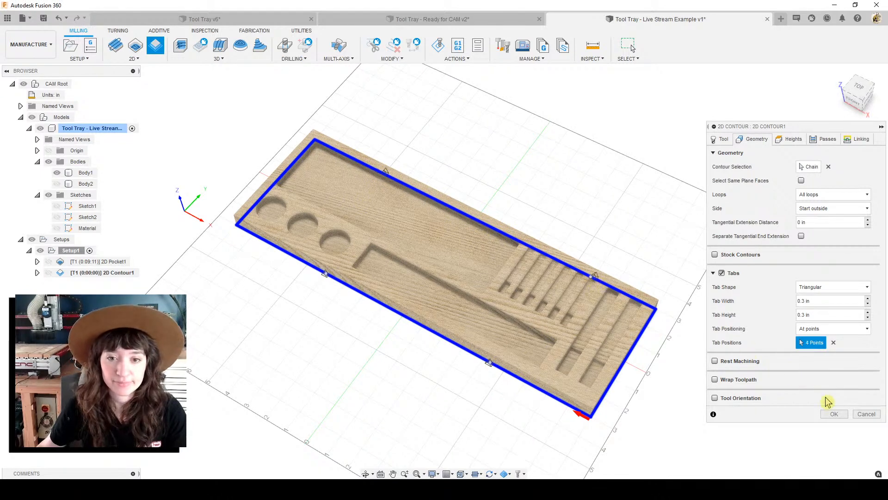
Step: Set the contour toolpath's Bottom Height reference to Model bottom
{"action": "left_click", "coordinate": [792, 139]}
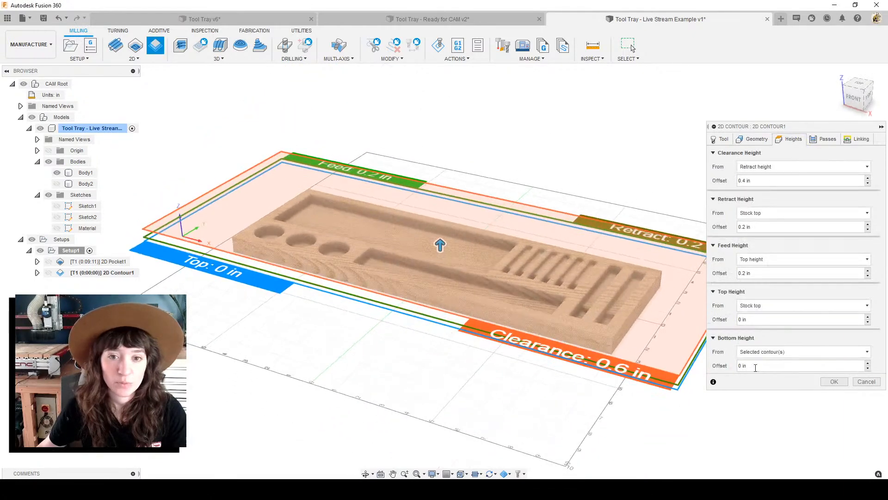
{"action": "left_click", "coordinate": [793, 353]}
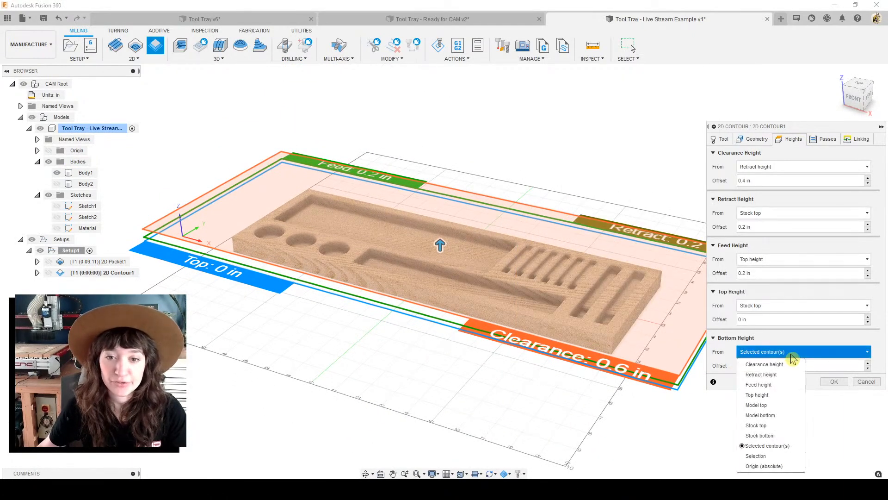
{"action": "left_click", "coordinate": [788, 415]}
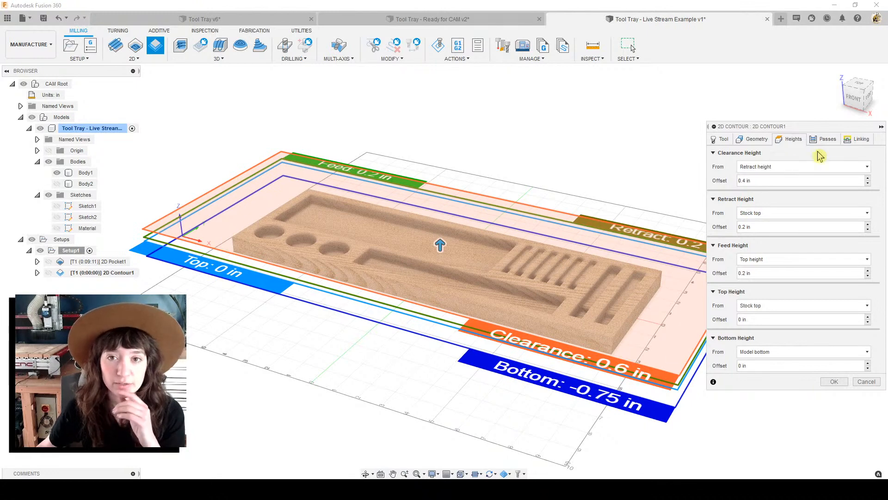
Step: Turn on Multiple Depths in the contour's passes settings and generate the 2D Contour toolpath
{"action": "left_click", "coordinate": [827, 140]}
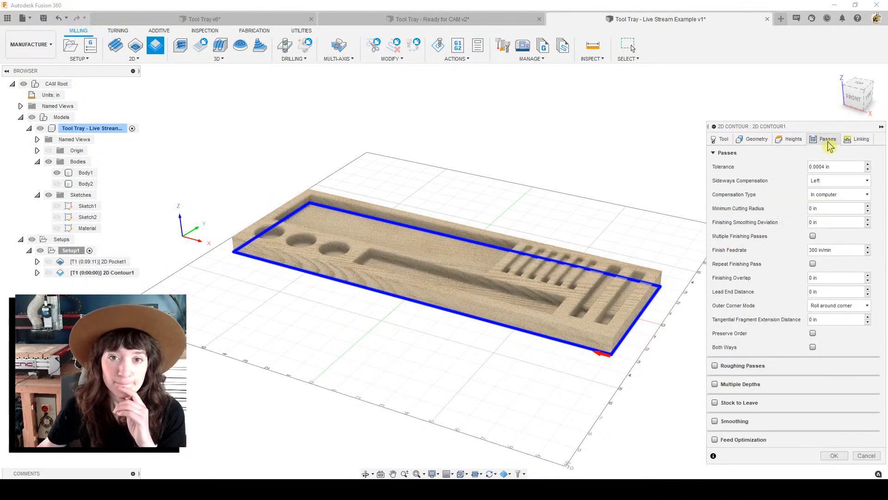
{"action": "left_click", "coordinate": [715, 385]}
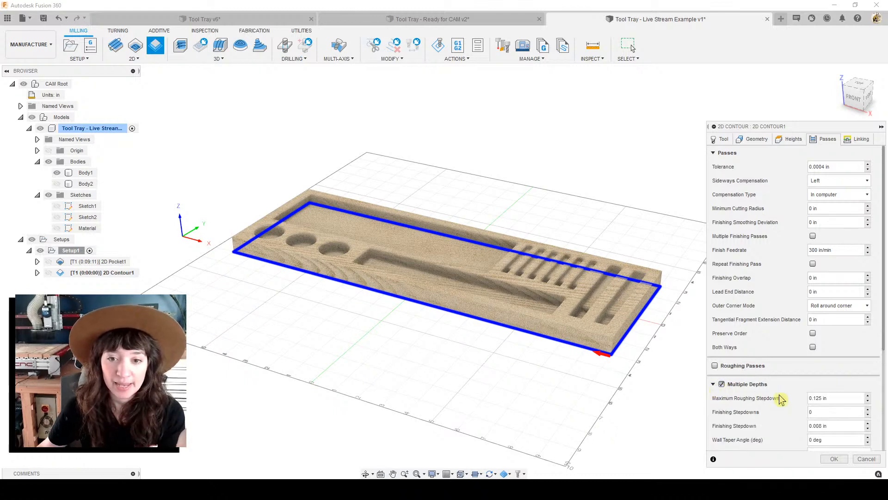
{"action": "scroll", "coordinate": [782, 399], "scroll_direction": "down", "scroll_amount": 2}
{"action": "scroll", "coordinate": [781, 398], "scroll_direction": "down", "scroll_amount": 3}
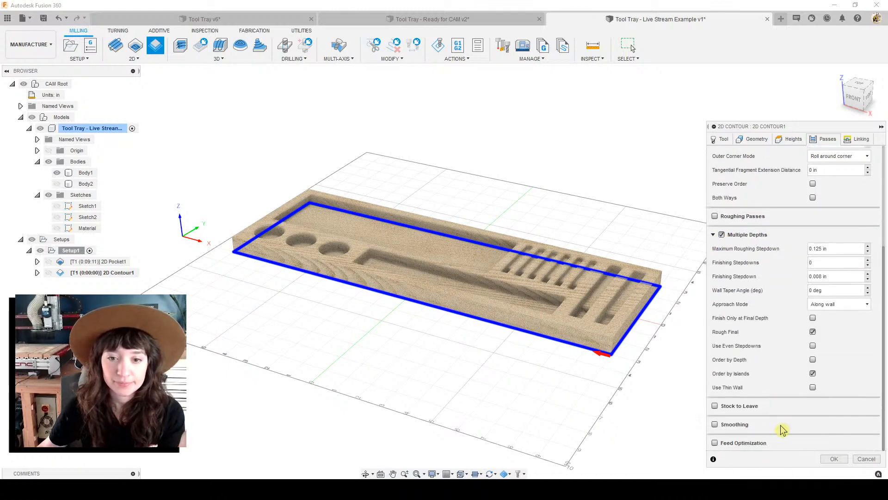
{"action": "left_click", "coordinate": [834, 458]}
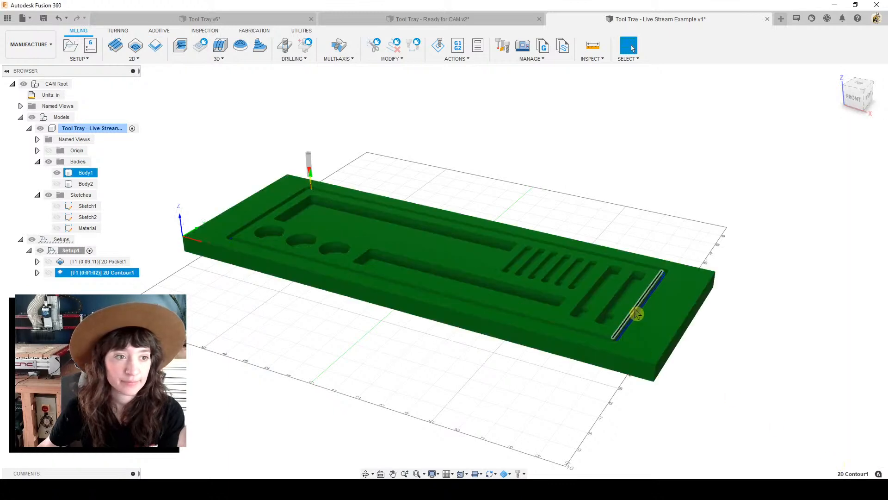
Step: Simulate the 2D Contour toolpath and examine a tab along the tray's front edge
{"action": "middle_click_drag", "start_coordinate": [413, 365], "coordinate": [464, 377], "text": "shift"}
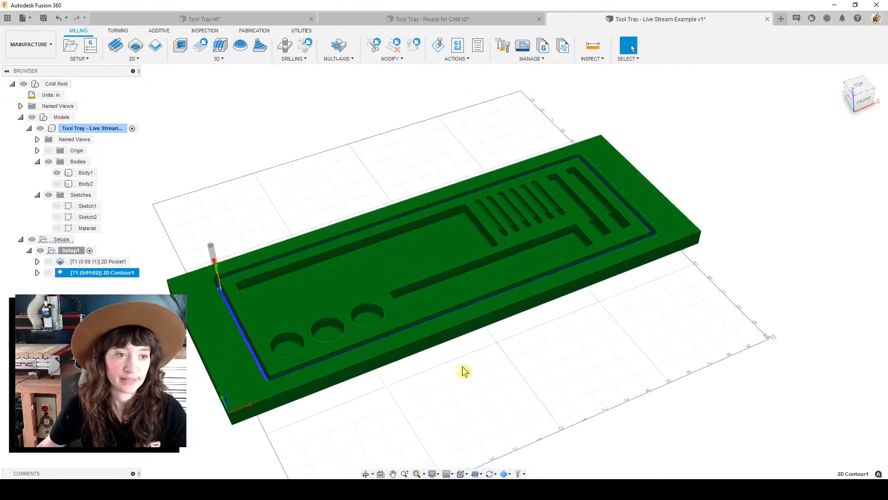
{"action": "left_click", "coordinate": [456, 59]}
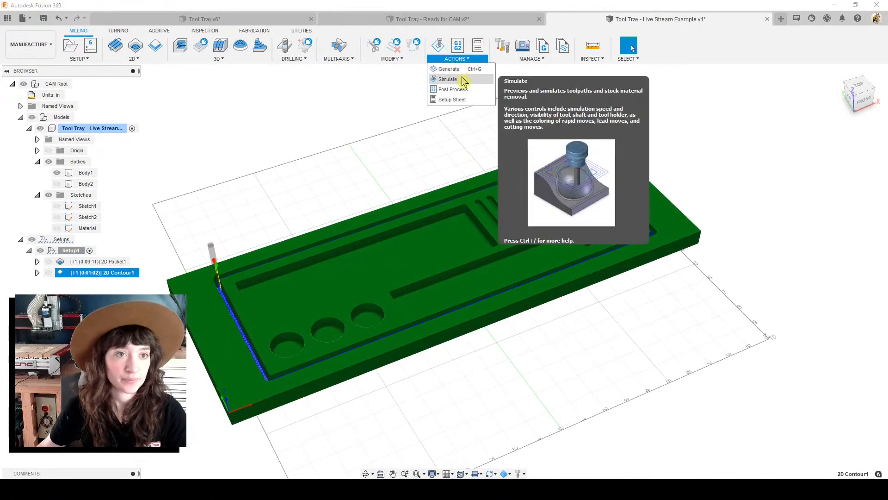
{"action": "left_click", "coordinate": [464, 81]}
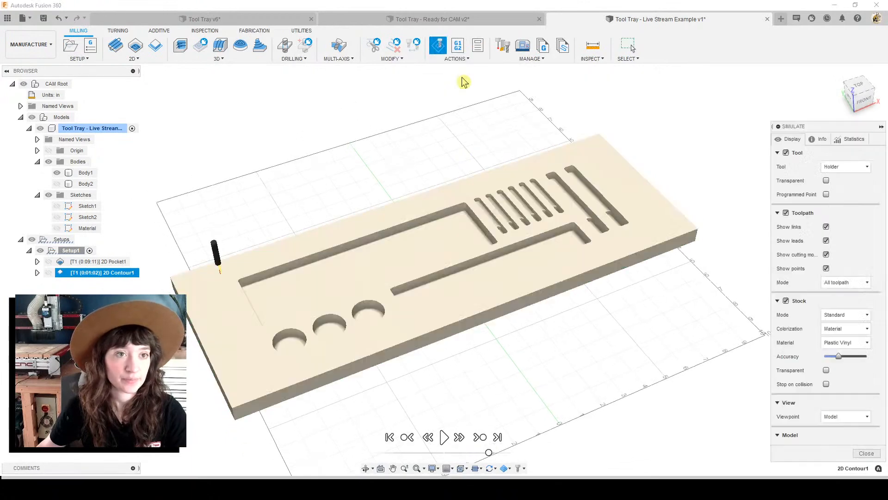
{"action": "left_click", "coordinate": [444, 437]}
{"action": "middle_click_drag", "start_coordinate": [391, 347], "coordinate": [389, 373], "text": "shift"}
{"action": "middle_click_drag", "start_coordinate": [513, 319], "coordinate": [529, 335]}
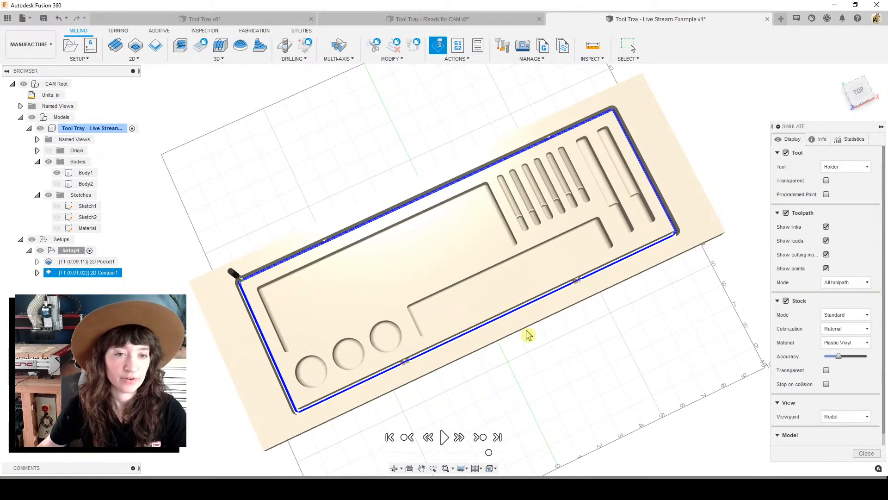
{"action": "scroll", "coordinate": [529, 335], "scroll_direction": "up", "scroll_amount": 10}
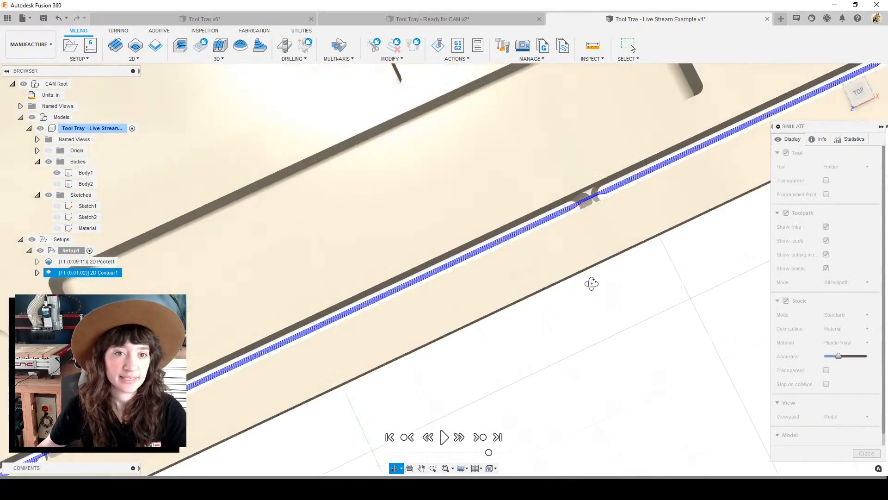
{"action": "middle_click_drag", "start_coordinate": [591, 284], "coordinate": [591, 280], "text": "shift"}
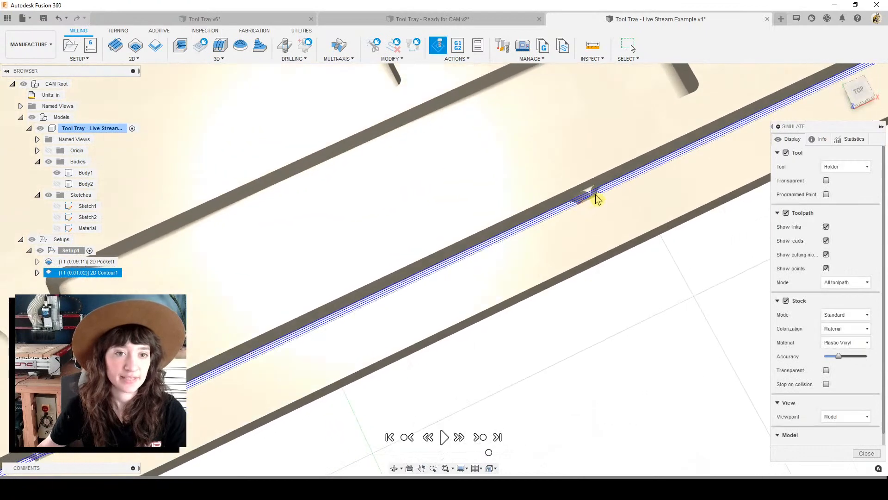
Step: Hide the simulated stock, examine how the contour passes step over the triangular tabs, and close the simulation
{"action": "left_click", "coordinate": [786, 300]}
{"action": "middle_click_drag", "start_coordinate": [584, 287], "coordinate": [574, 228], "text": "shift"}
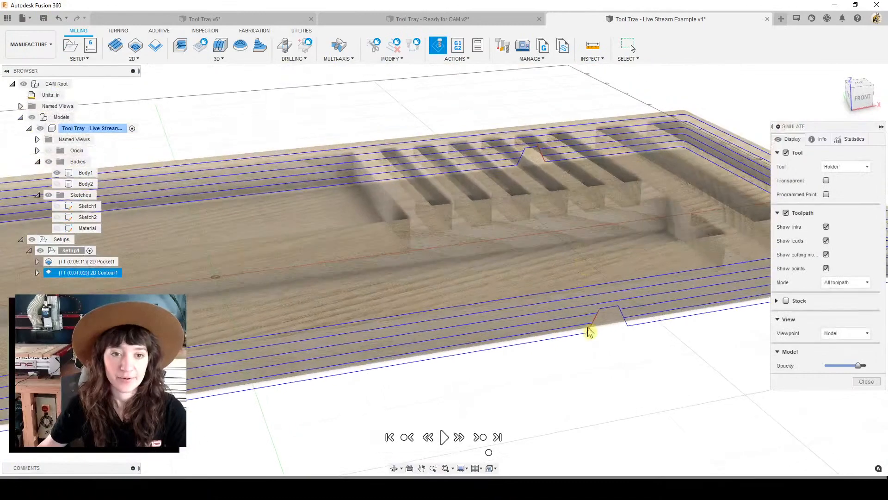
{"action": "scroll", "coordinate": [629, 341], "scroll_direction": "up", "scroll_amount": 2}
{"action": "scroll", "coordinate": [628, 341], "scroll_direction": "down", "scroll_amount": 5}
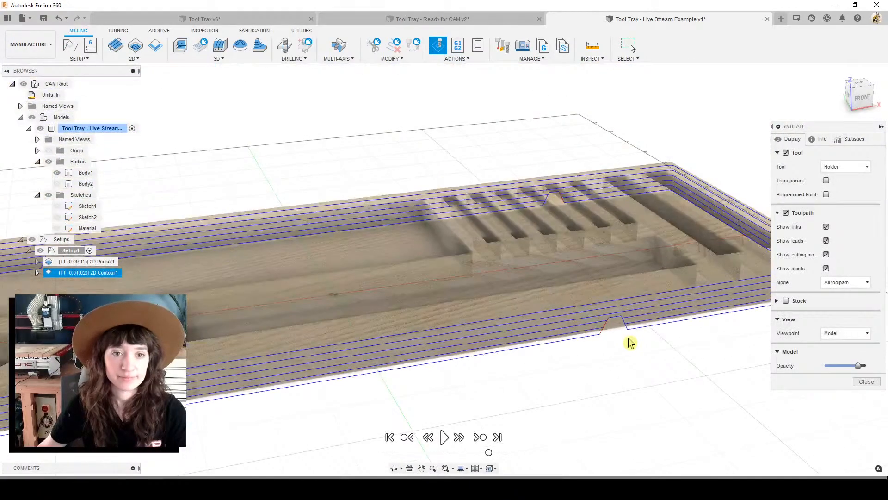
{"action": "middle_click_drag", "start_coordinate": [590, 327], "coordinate": [591, 347], "text": "shift"}
{"action": "left_click", "coordinate": [867, 381]}
{"action": "middle_click_drag", "start_coordinate": [640, 372], "coordinate": [646, 335]}
{"action": "scroll", "coordinate": [646, 335], "scroll_direction": "down", "scroll_amount": 3}
{"action": "left_click", "coordinate": [623, 365]}
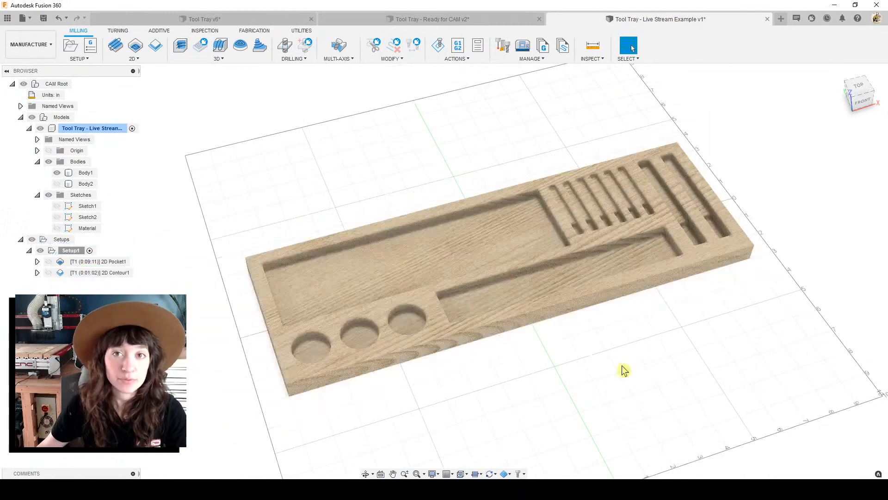
Step: Show both the 2D Pocket and 2D Contour toolpaths on the model
{"action": "left_click_drag", "start_coordinate": [584, 373], "coordinate": [583, 351]}
{"action": "left_click", "coordinate": [630, 45]}
{"action": "left_click", "coordinate": [49, 261]}
{"action": "left_click", "coordinate": [49, 272]}
{"action": "left_click", "coordinate": [549, 60]}
Step: Open the Post Process settings for Setup1 and review the output folder and the Avid CNC post properties
{"action": "mouse_move", "coordinate": [453, 59]}
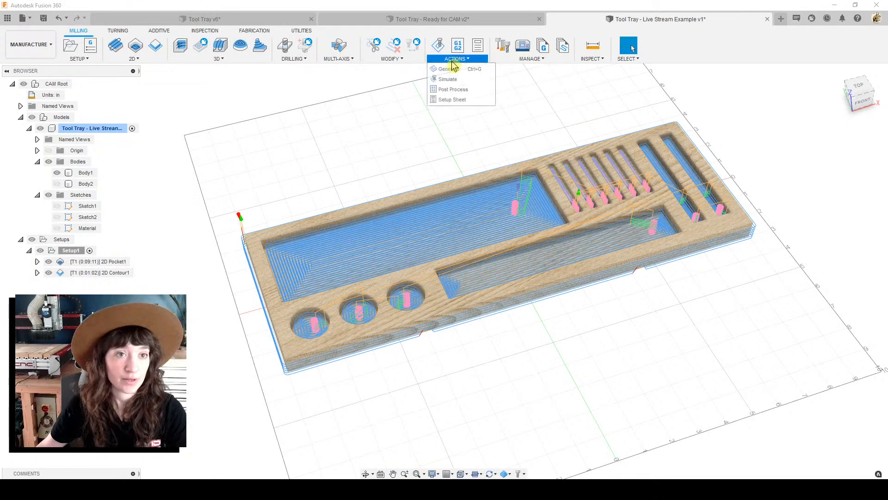
{"action": "left_click", "coordinate": [458, 89]}
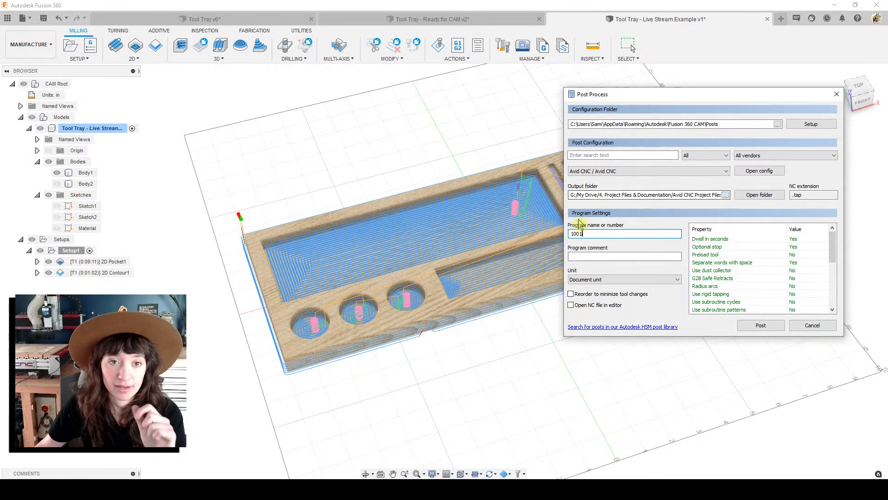
{"action": "left_click", "coordinate": [725, 195]}
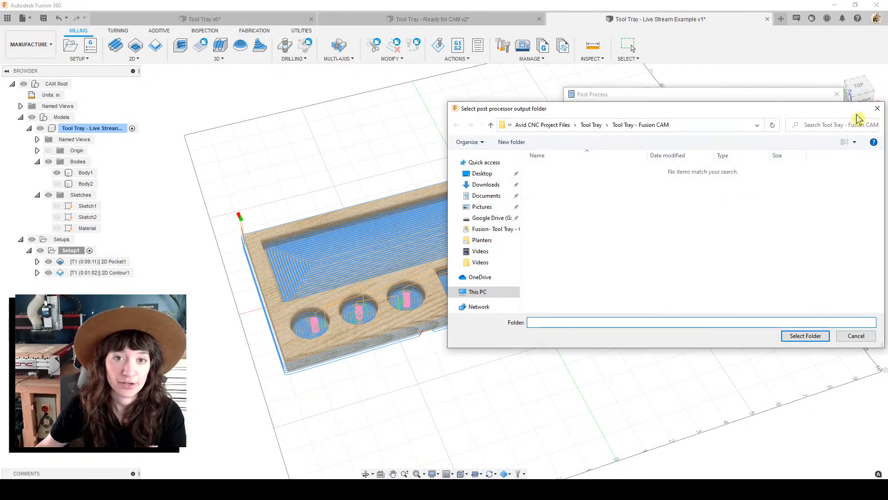
{"action": "left_click_drag", "start_coordinate": [846, 115], "coordinate": [837, 121]}
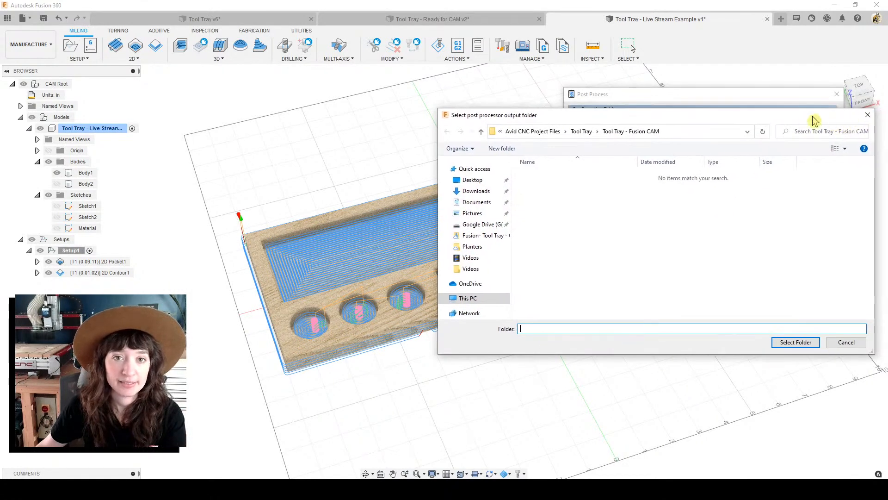
{"action": "left_click", "coordinate": [868, 115]}
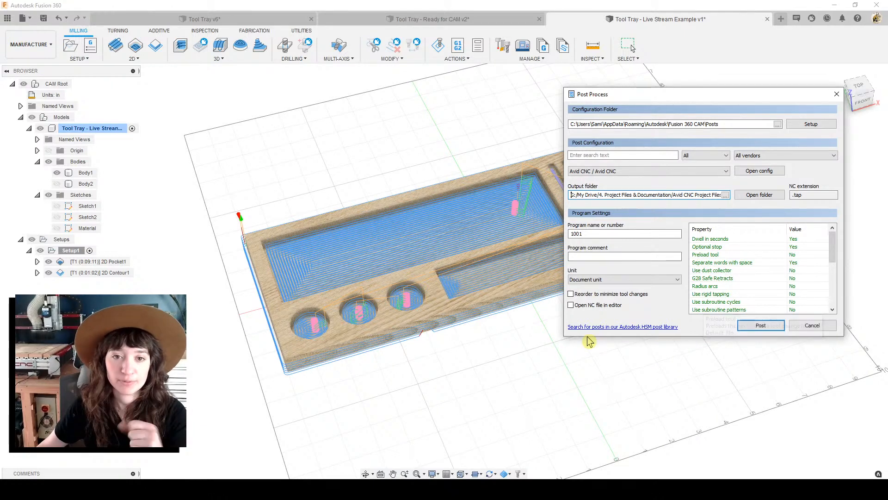
{"action": "scroll", "coordinate": [795, 302], "scroll_direction": "down", "scroll_amount": 2}
{"action": "scroll", "coordinate": [797, 303], "scroll_direction": "down", "scroll_amount": 2}
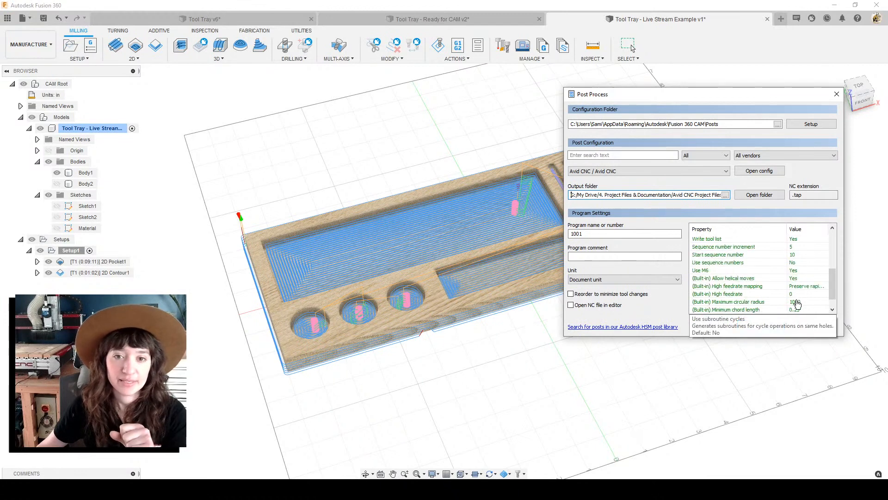
{"action": "scroll", "coordinate": [801, 287], "scroll_direction": "down", "scroll_amount": 1}
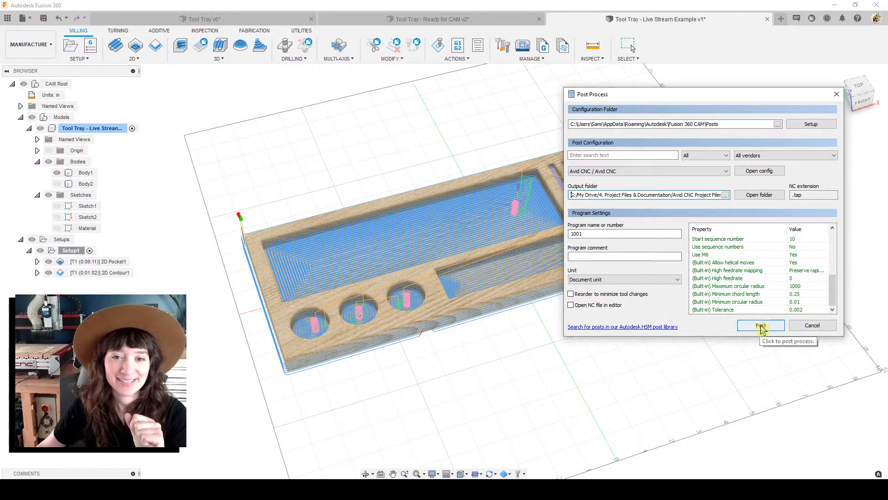
Step: Post the toolpaths and save the G-code as ToolTray_Gcode_0.25Dwn_zeroMatFrontLeft in the Tool Tray - Fusion CAM folder
{"action": "left_click", "coordinate": [761, 325]}
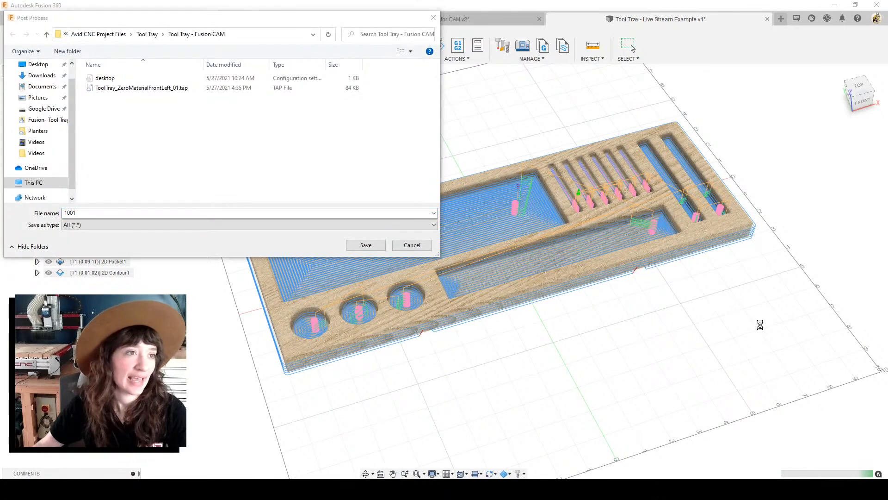
{"action": "left_click_drag", "start_coordinate": [268, 20], "coordinate": [497, 64]}
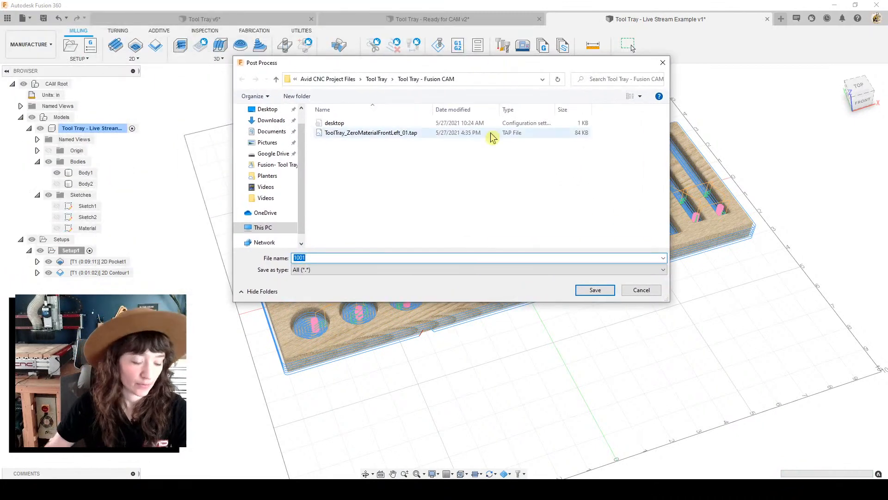
{"action": "type", "text": "Tool"}
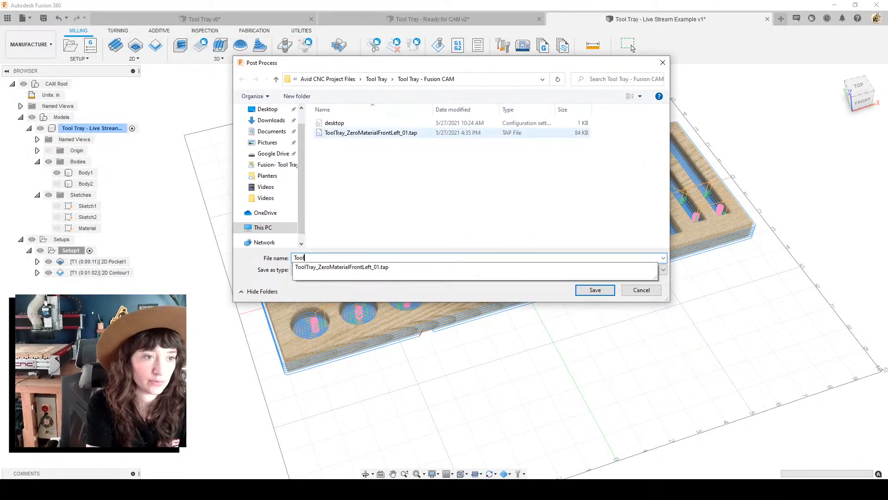
{"action": "key", "text": "BackSpace"}
{"action": "type", "text": "Tray_"}
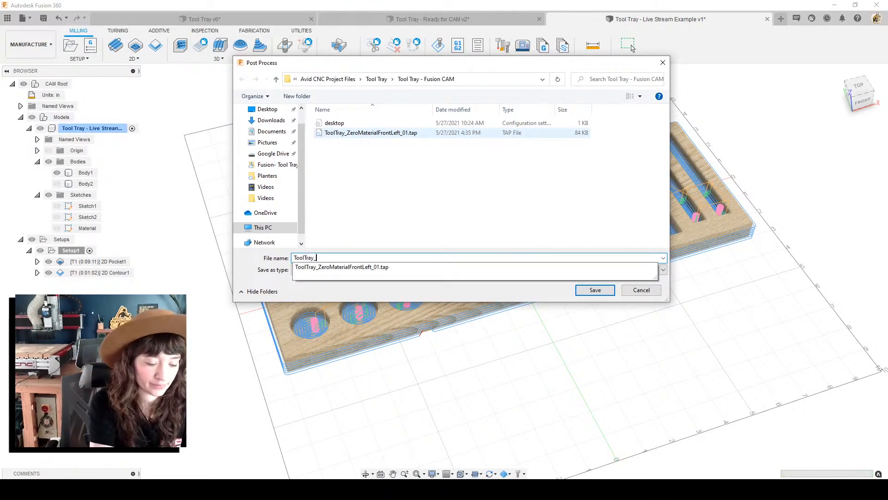
{"action": "type", "text": "Gcode"}
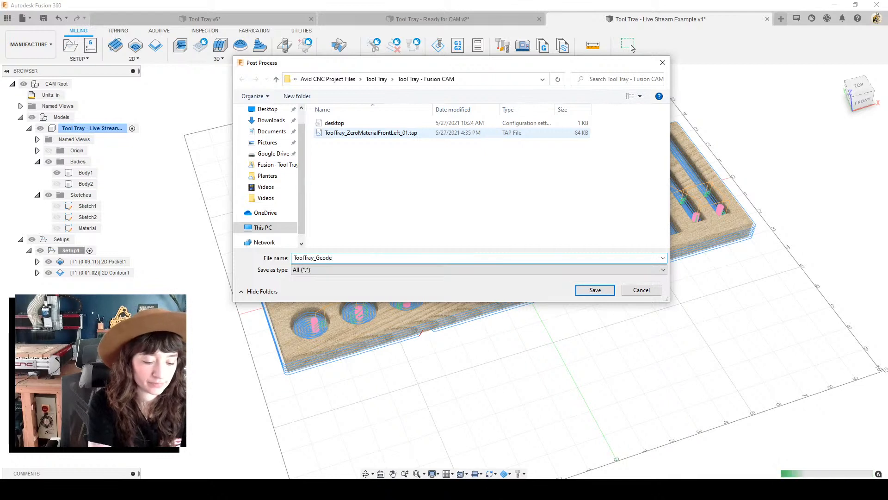
{"action": "type", "text": "_0"}
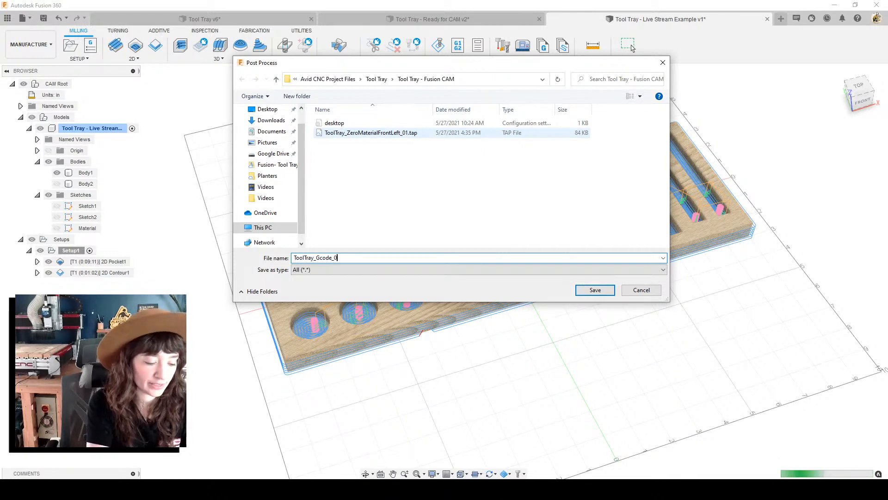
{"action": "type", "text": ".25Dwn_zeroMatFrontLeft"}
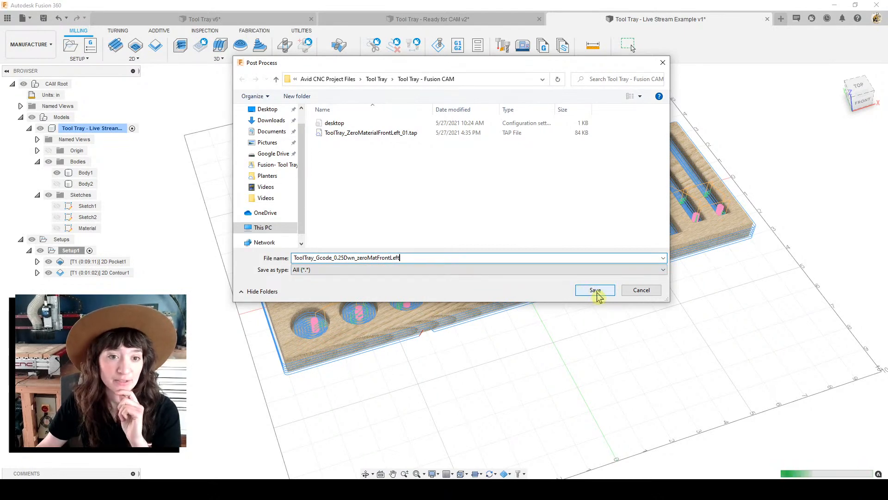
{"action": "left_click", "coordinate": [595, 291]}
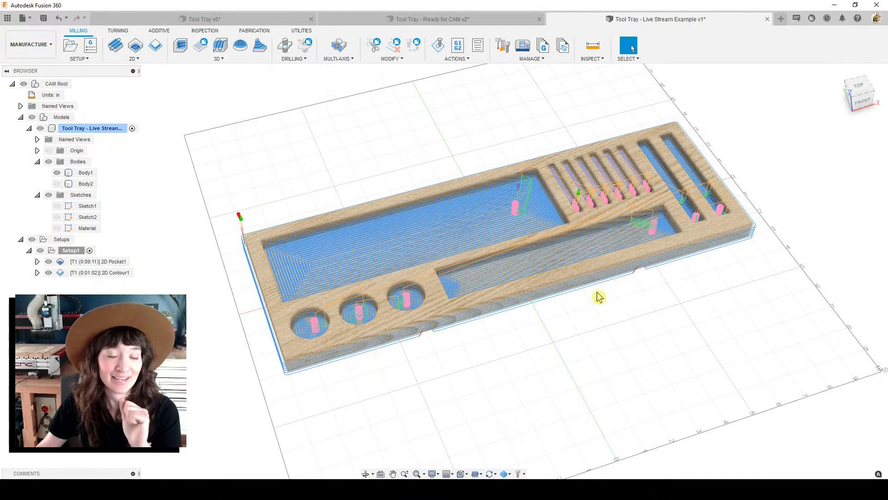
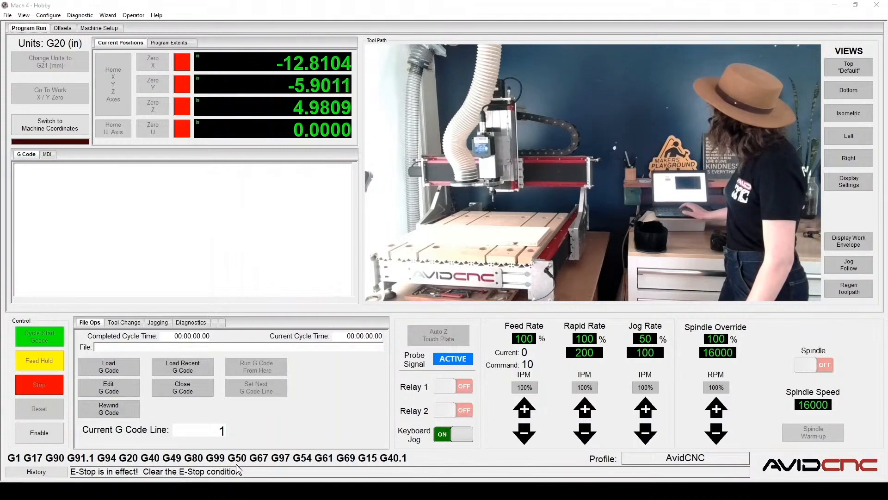
Step: Switch to Mach4, enable the machine, and jog the spindle in X and Y to about X -14.78, Y -16.74
{"action": "left_click", "coordinate": [56, 436]}
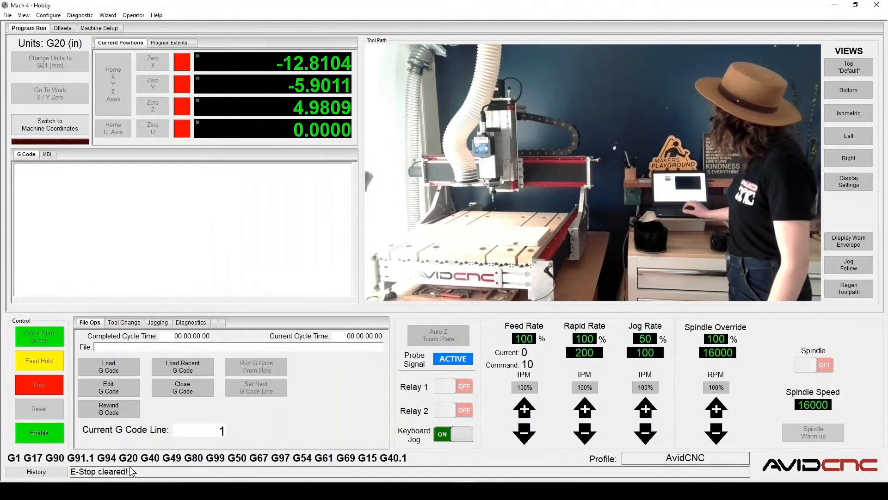
{"action": "left_click", "coordinate": [48, 431]}
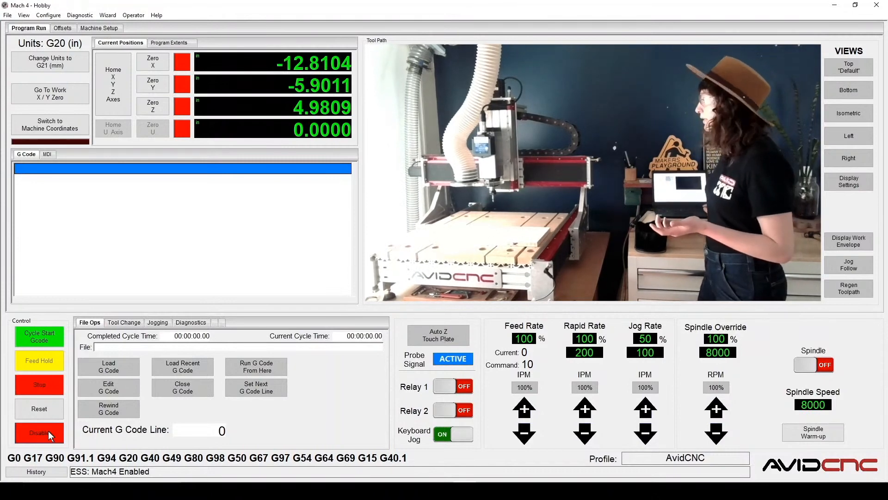
{"action": "key", "text": "Down"}
{"action": "key", "text": "Down"}
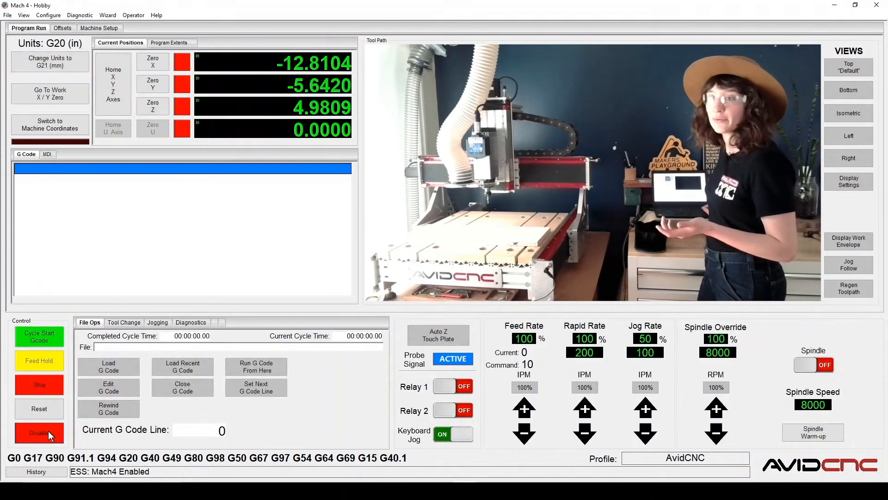
{"action": "key", "text": "Left"}
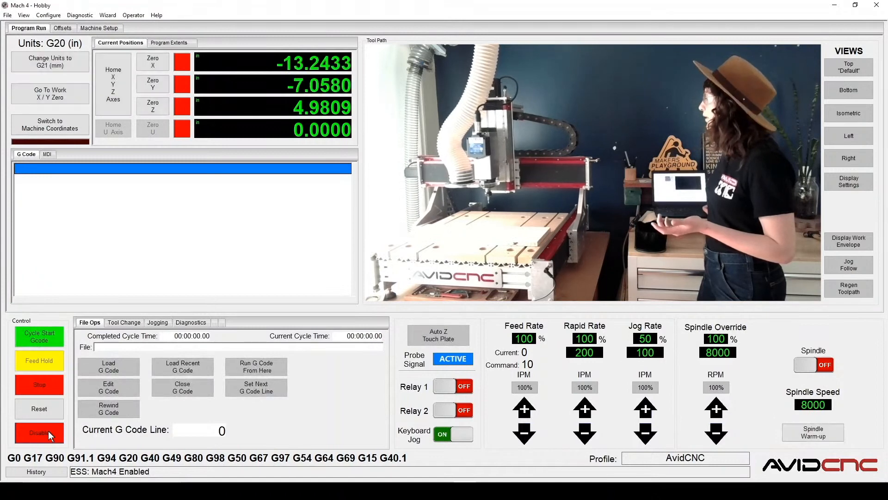
{"action": "key", "text": "Down"}
{"action": "key", "text": "Up"}
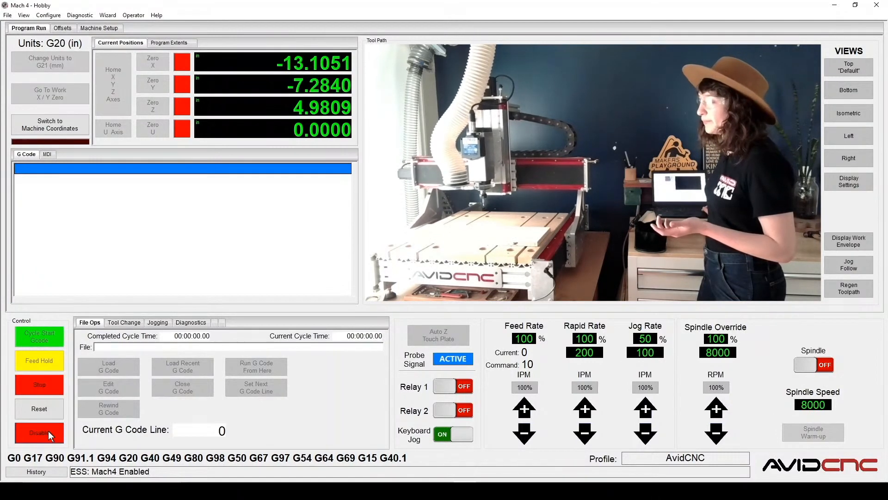
{"action": "key", "text": "Down"}
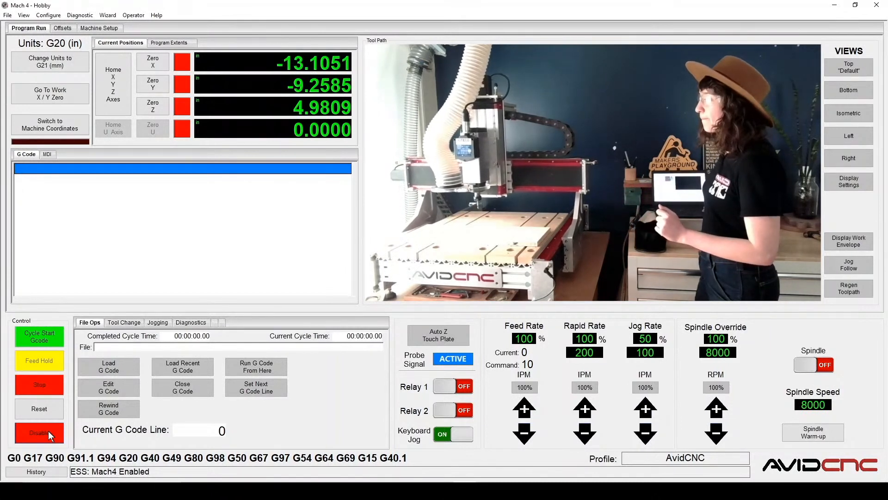
{"action": "key", "text": "Down"}
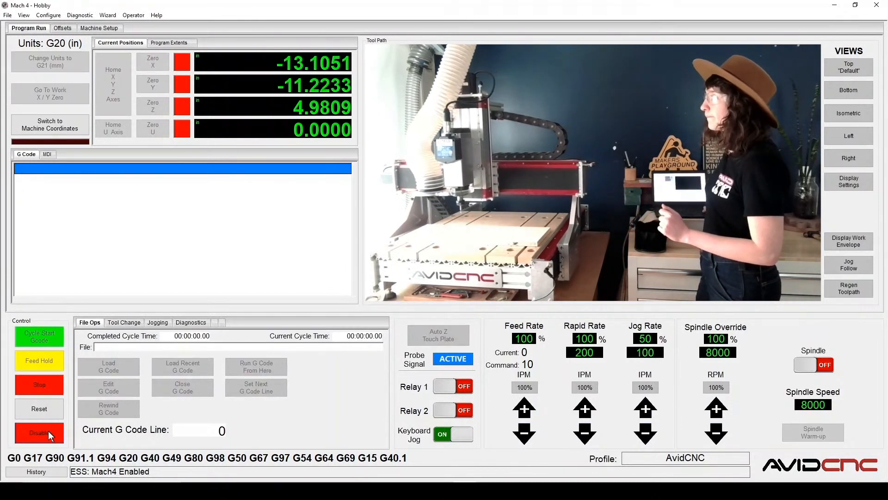
{"action": "key", "text": "Left"}
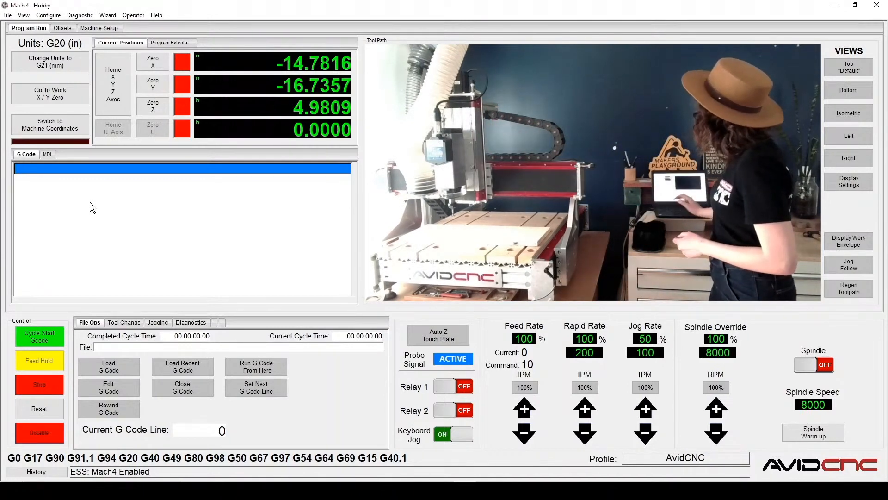
Step: Home the X, Y and Z axes, and jog the cutter down over the touch plate at the stock's front-left corner
{"action": "left_click", "coordinate": [111, 90]}
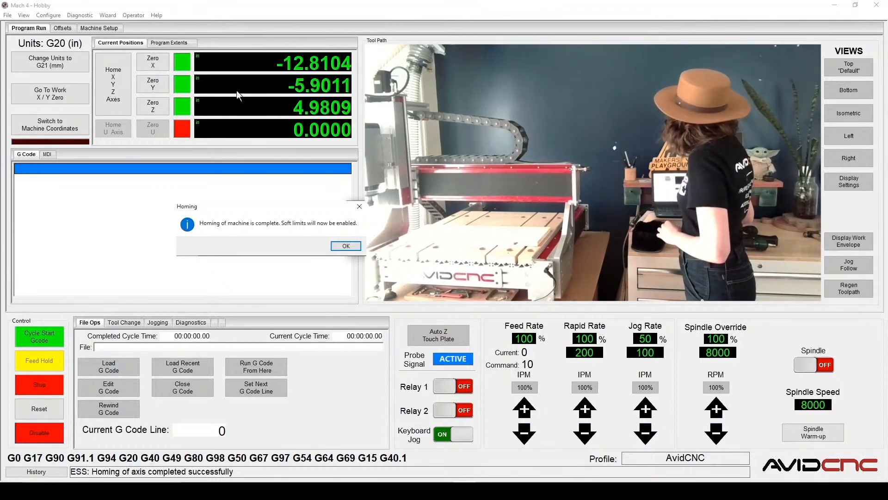
{"action": "left_click", "coordinate": [337, 246]}
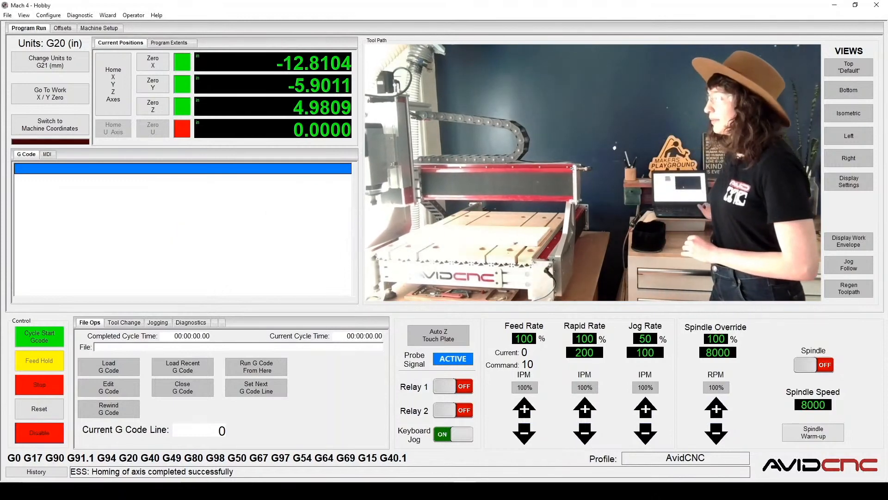
{"action": "key", "text": "Up"}
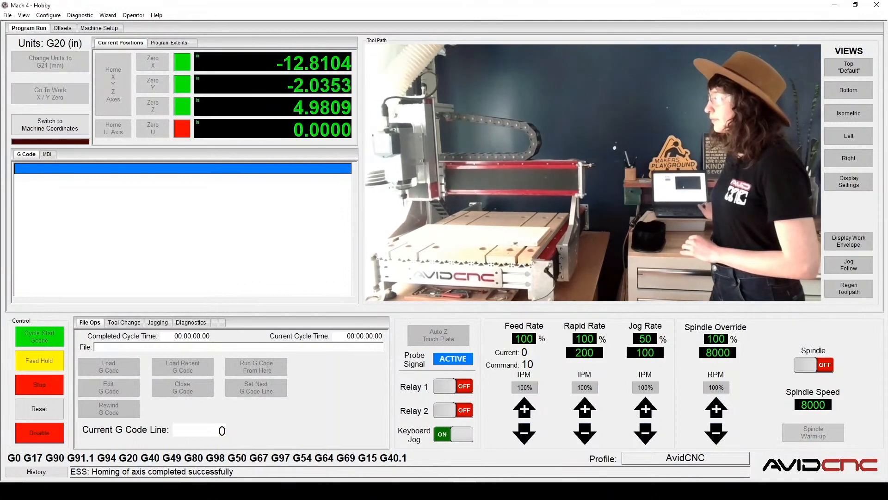
{"action": "key", "text": "Right"}
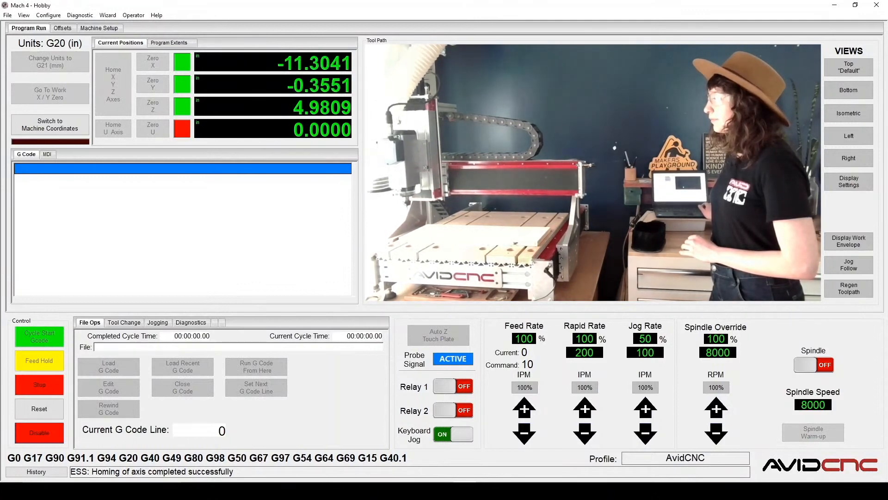
{"action": "key", "text": "Page_Down"}
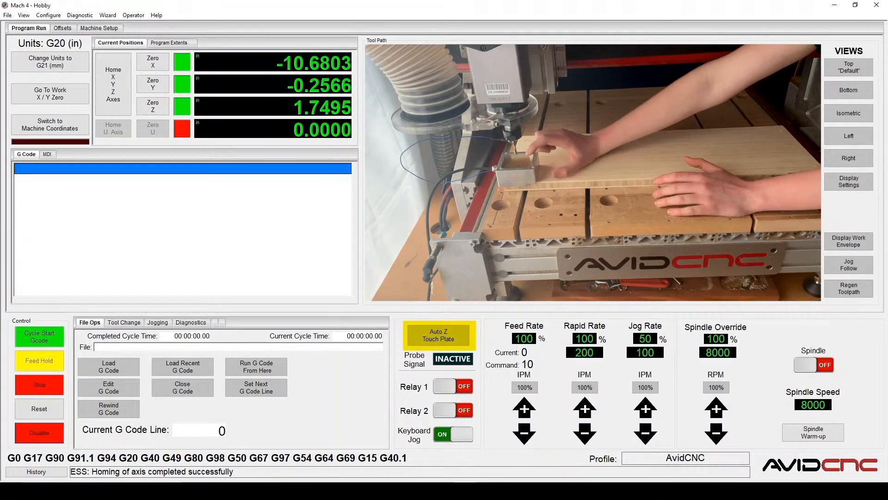
Step: Open the Auto Z & Corner Finding Touch Plate routine for a .25 in tool and jog the cutter to about X -10.80
{"action": "left_click", "coordinate": [455, 339]}
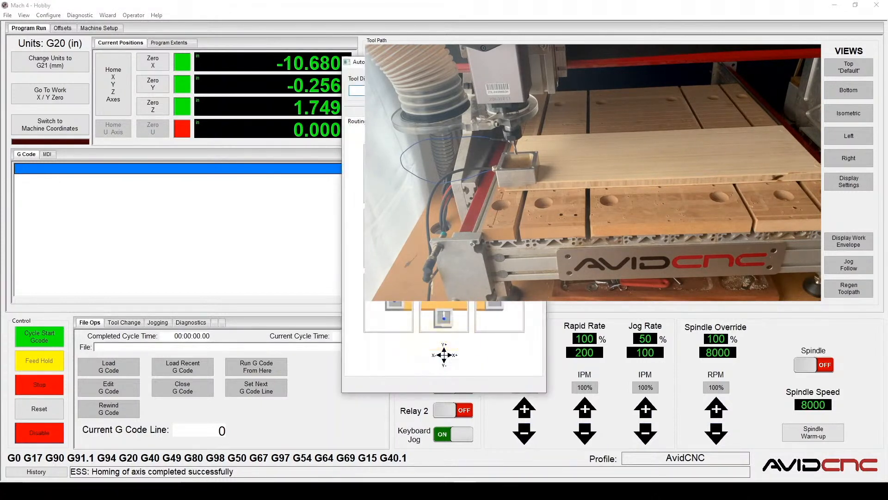
{"action": "left_click_drag", "start_coordinate": [482, 61], "coordinate": [264, 90]}
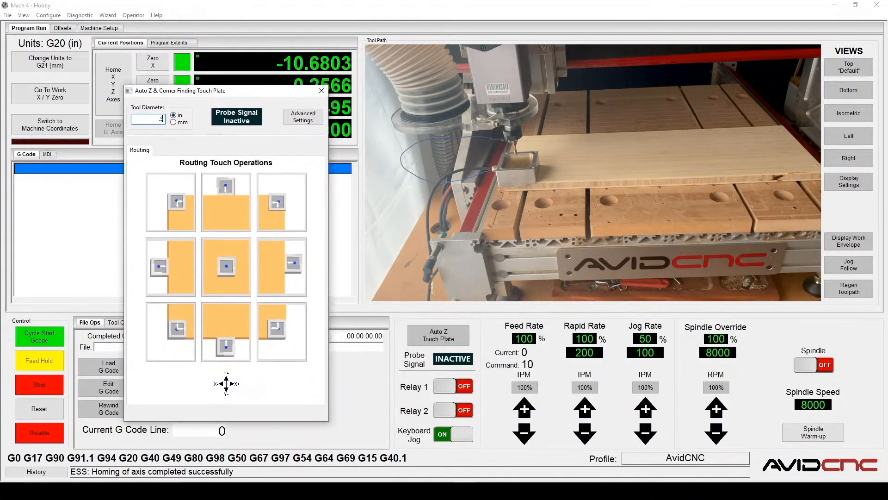
{"action": "key", "text": "Left"}
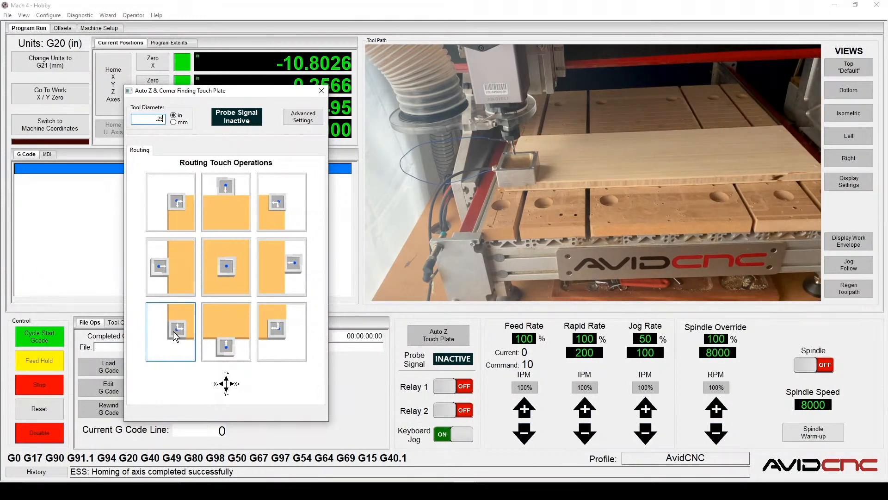
Step: Run the front-left corner touch routine to zero Z, Y and X, confirming the flute orientation for the Y and X axes
{"action": "left_click", "coordinate": [177, 325]}
{"action": "left_click", "coordinate": [177, 328]}
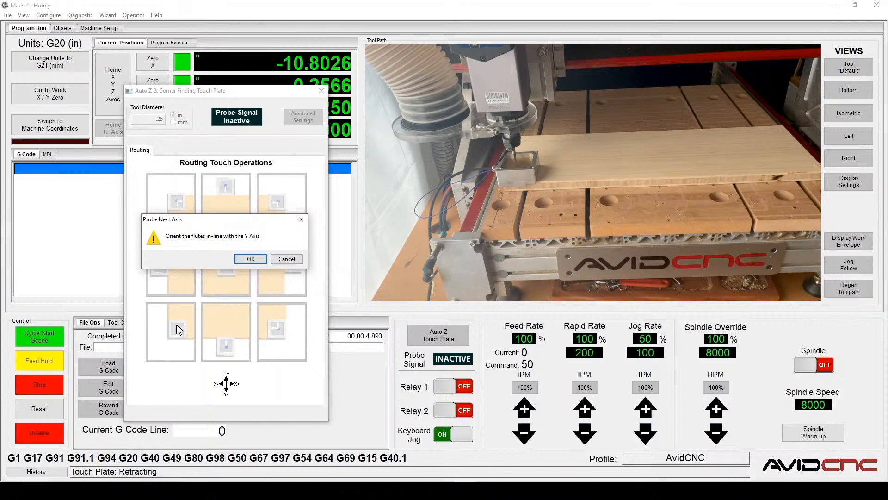
{"action": "left_click", "coordinate": [247, 259]}
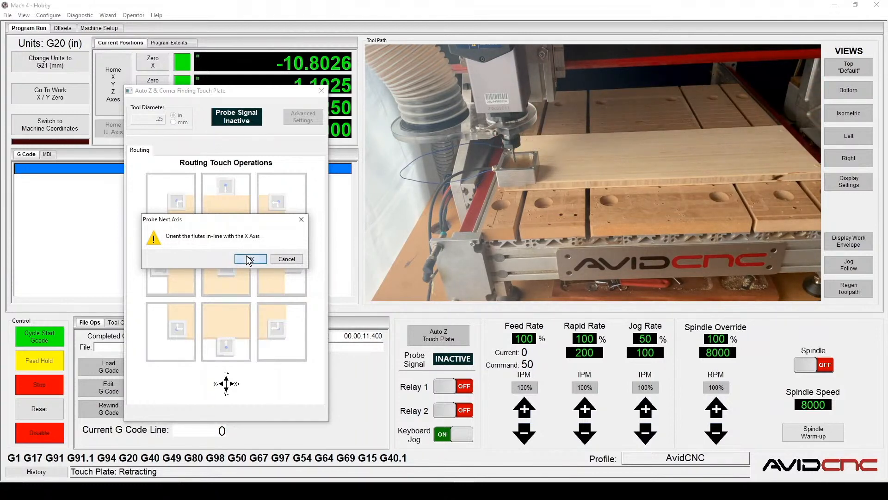
{"action": "left_click", "coordinate": [249, 260]}
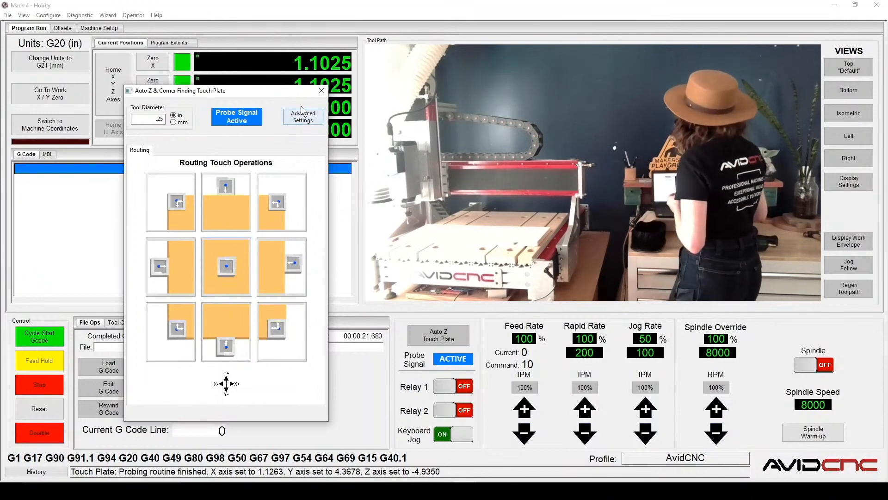
Step: Close the touch plate routine, load ToolTray_ZeroMaterialFrontLeft_01.tap from the Tool Tray - Fusion CAM folder, and review the opening G-code lines
{"action": "left_click", "coordinate": [322, 91]}
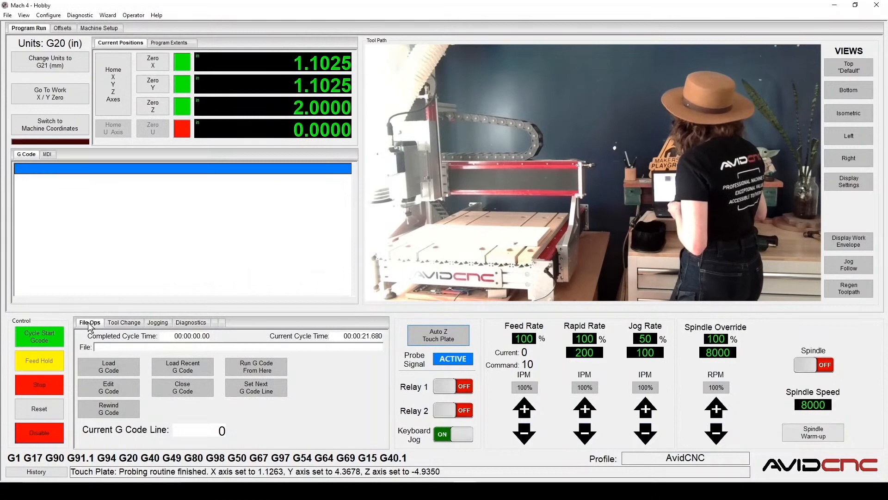
{"action": "left_click", "coordinate": [107, 373]}
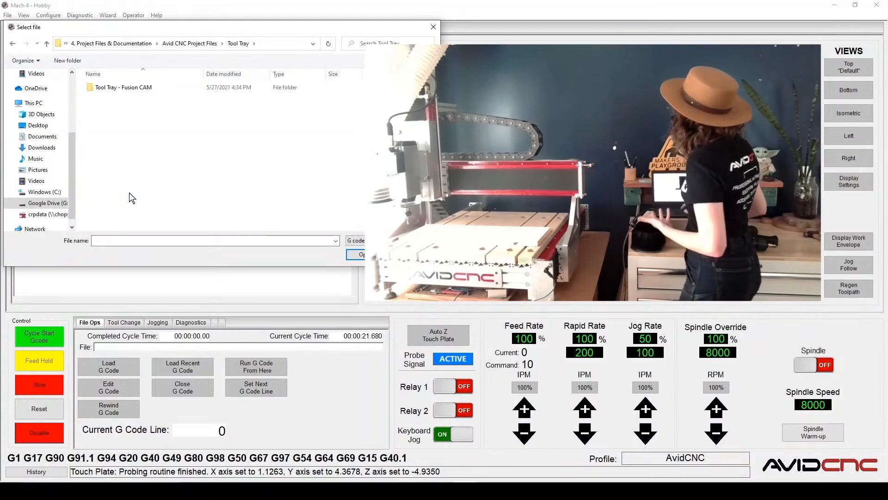
{"action": "double_click", "coordinate": [122, 88]}
{"action": "left_click", "coordinate": [120, 91]}
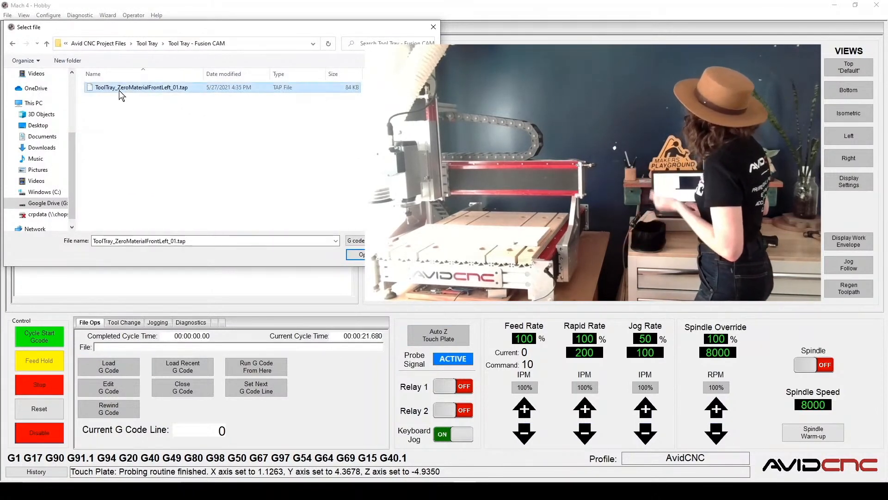
{"action": "left_click", "coordinate": [360, 254]}
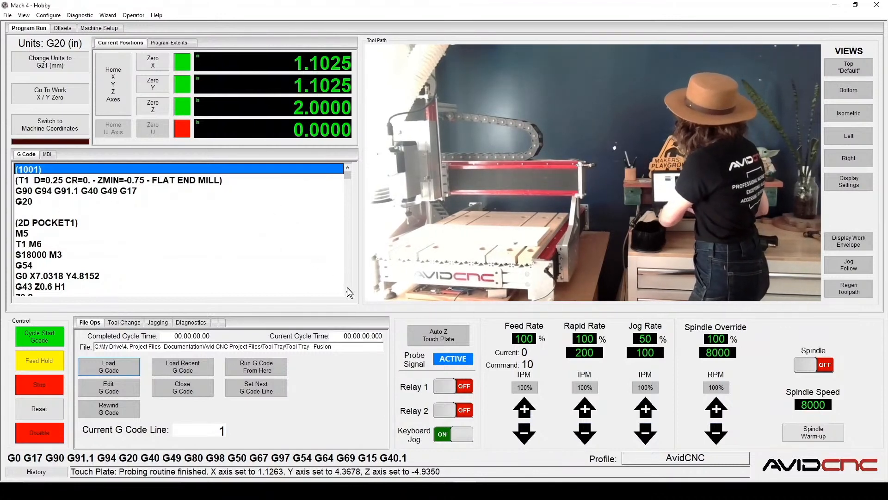
{"action": "scroll", "coordinate": [208, 223], "scroll_direction": "down", "scroll_amount": 4}
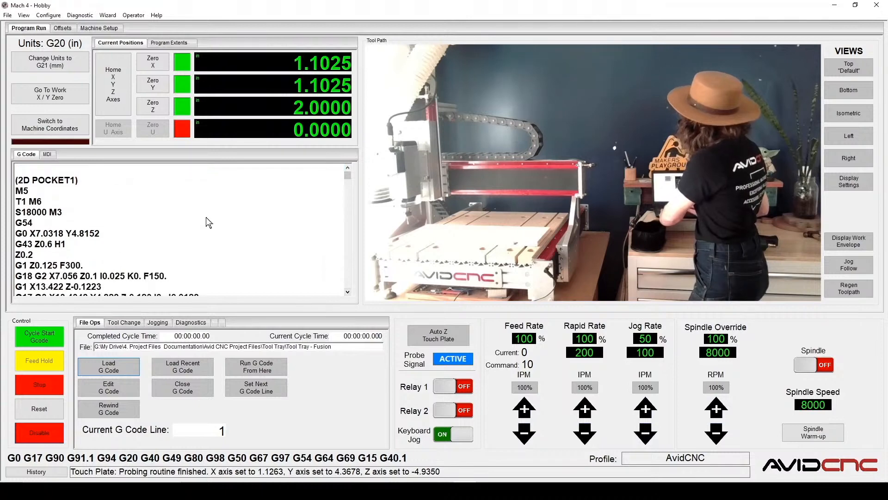
{"action": "left_click", "coordinate": [349, 169]}
{"action": "left_click", "coordinate": [349, 169]}
{"action": "left_click", "coordinate": [348, 169]}
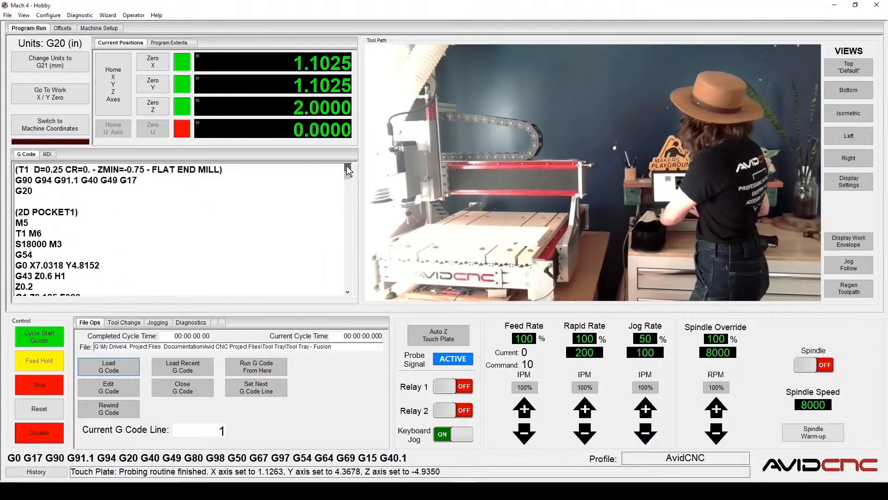
{"action": "left_click", "coordinate": [347, 167]}
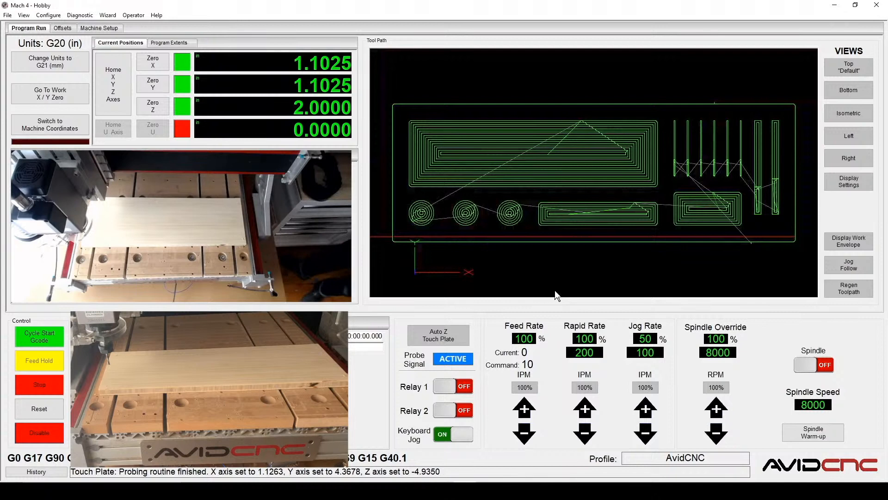
Step: Jog the cutter to about X 20.99 and Y 6.87 to check the toolpath extents against the stock, and back toward the stock's middle
{"action": "key", "text": "Right"}
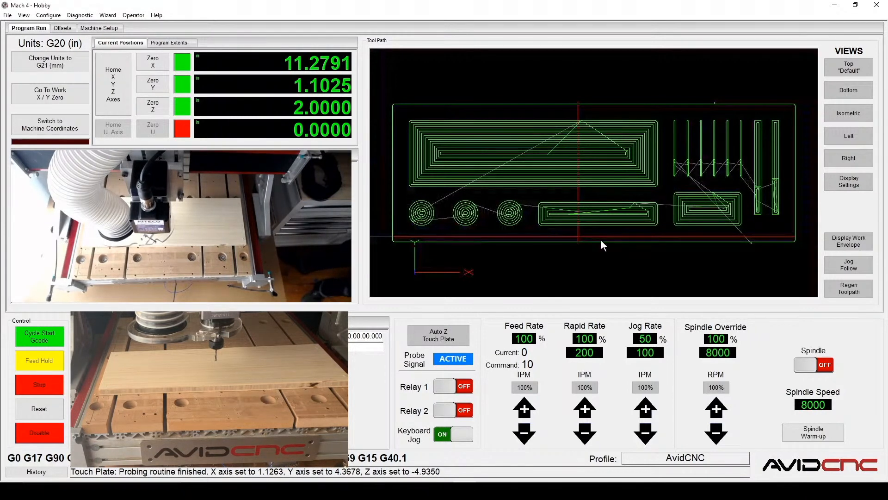
{"action": "key", "text": "Right"}
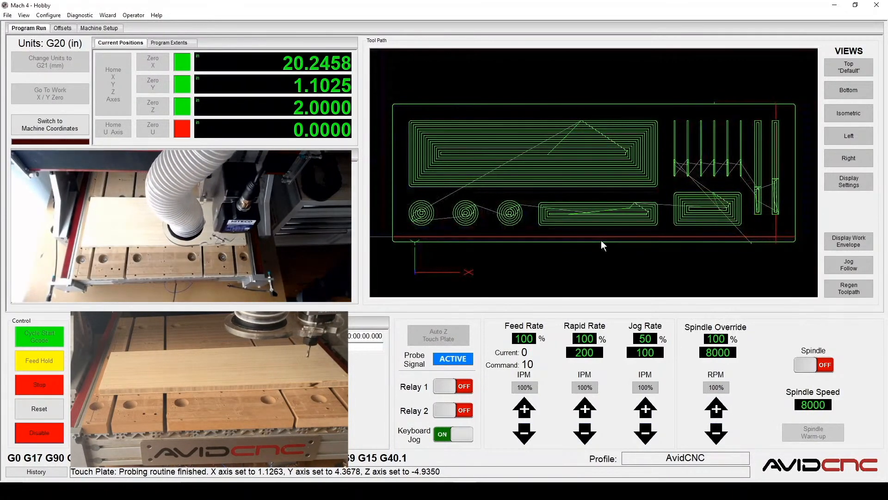
{"action": "key", "text": "Down"}
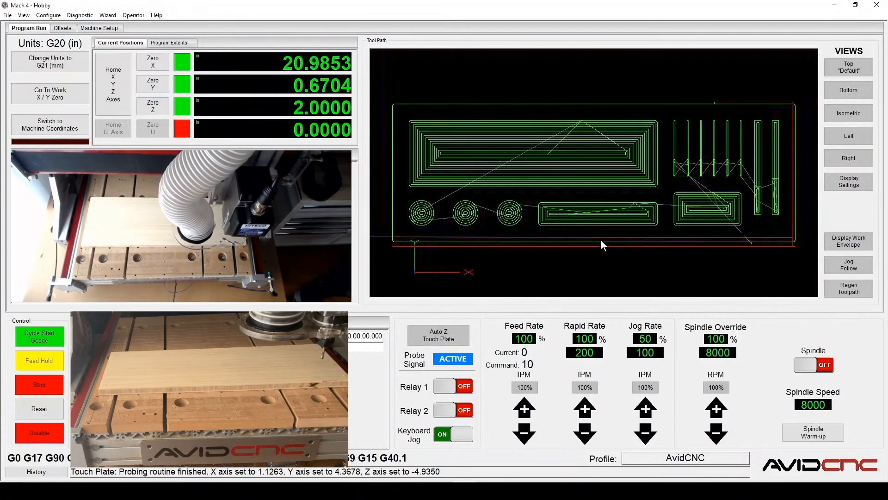
{"action": "key", "text": "Up"}
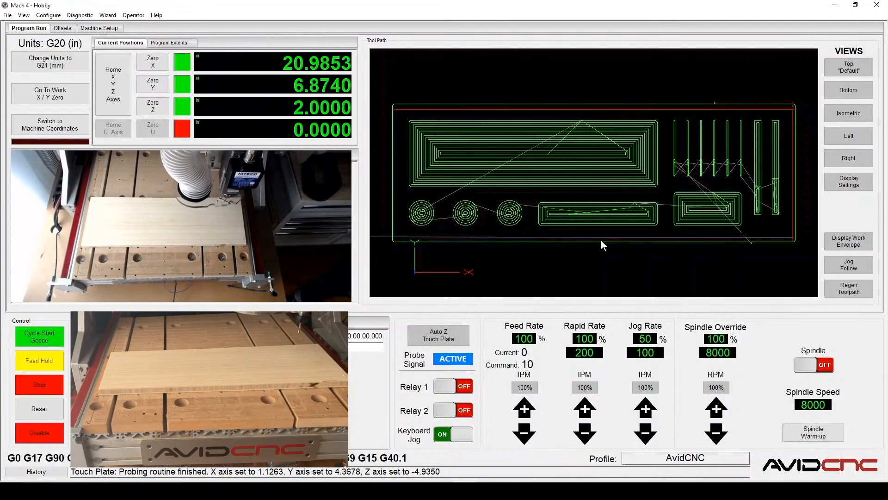
{"action": "key", "text": "Down"}
{"action": "key", "text": "Left"}
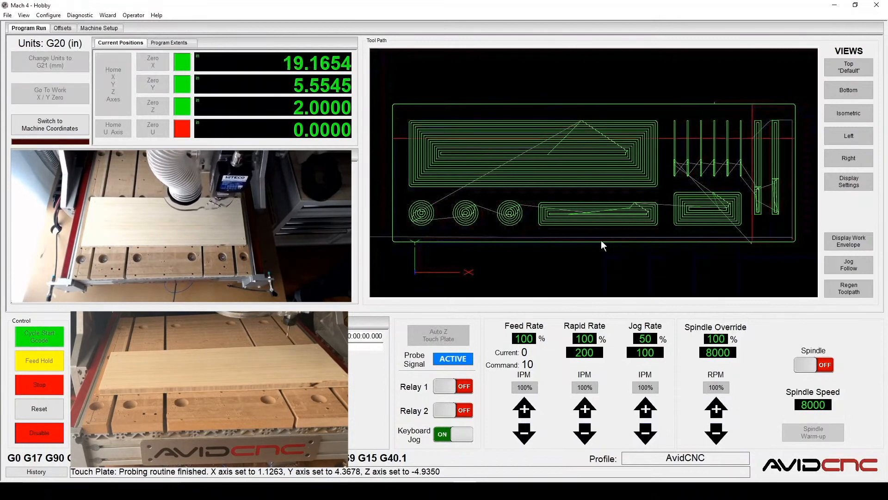
{"action": "key", "text": "Down"}
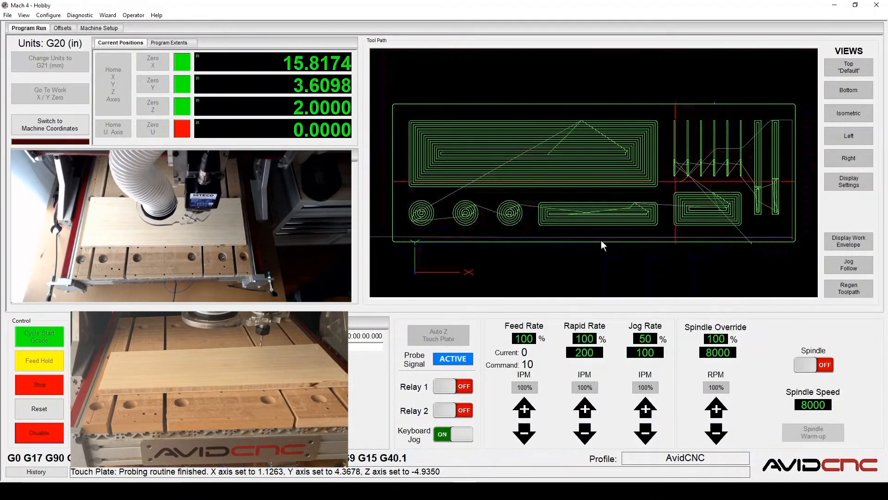